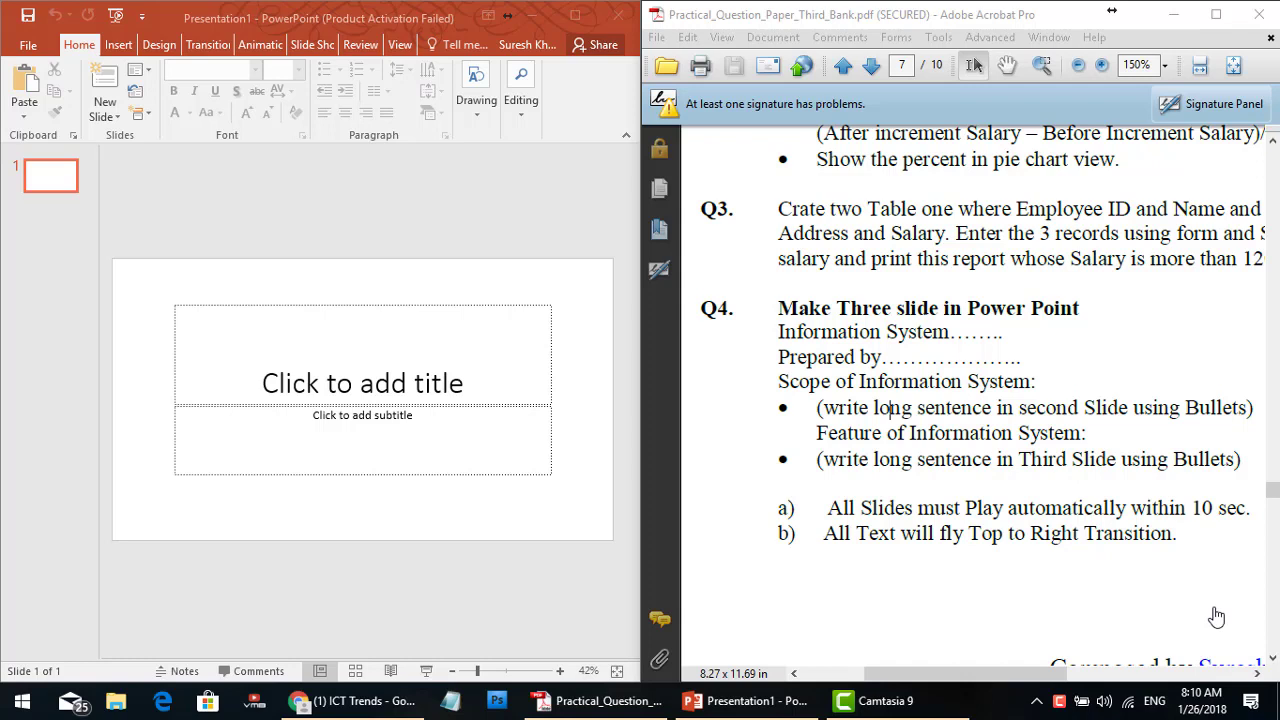
# - Launch Notepad from the Run prompt and move its window higher on screen
pyautogui.press('super+r')
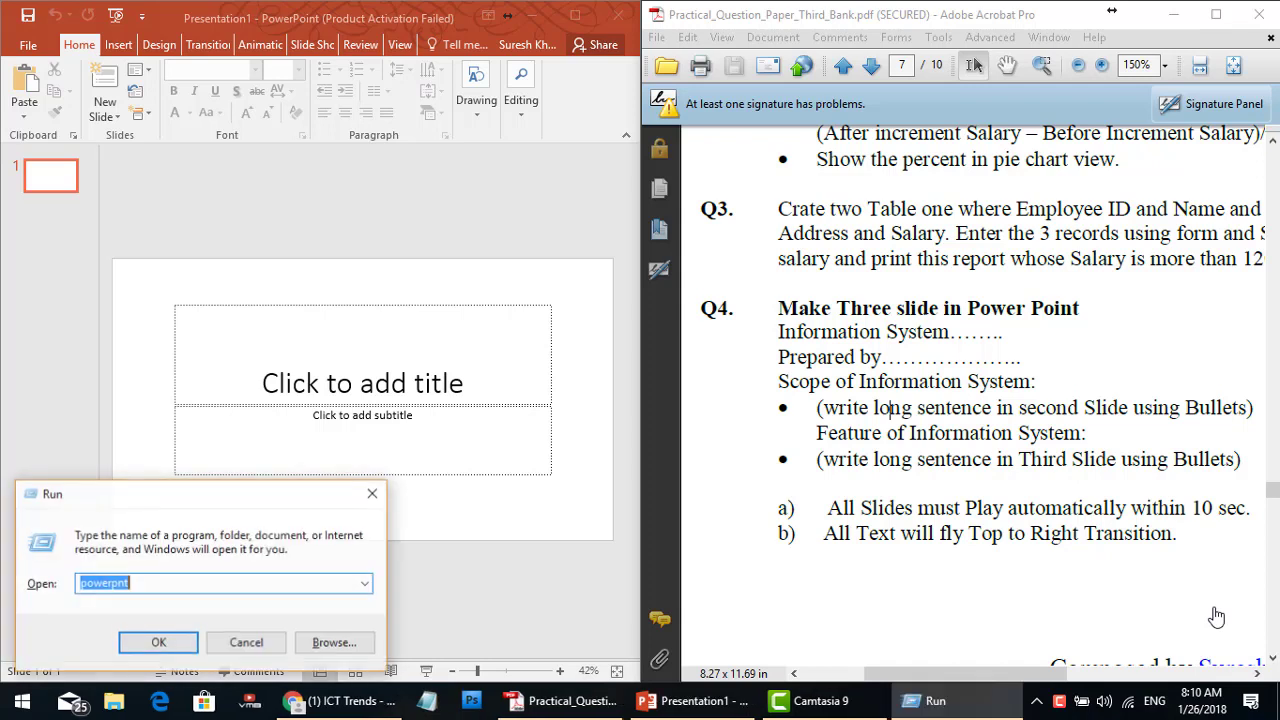
pyautogui.write('notepad')
pyautogui.press('Return')
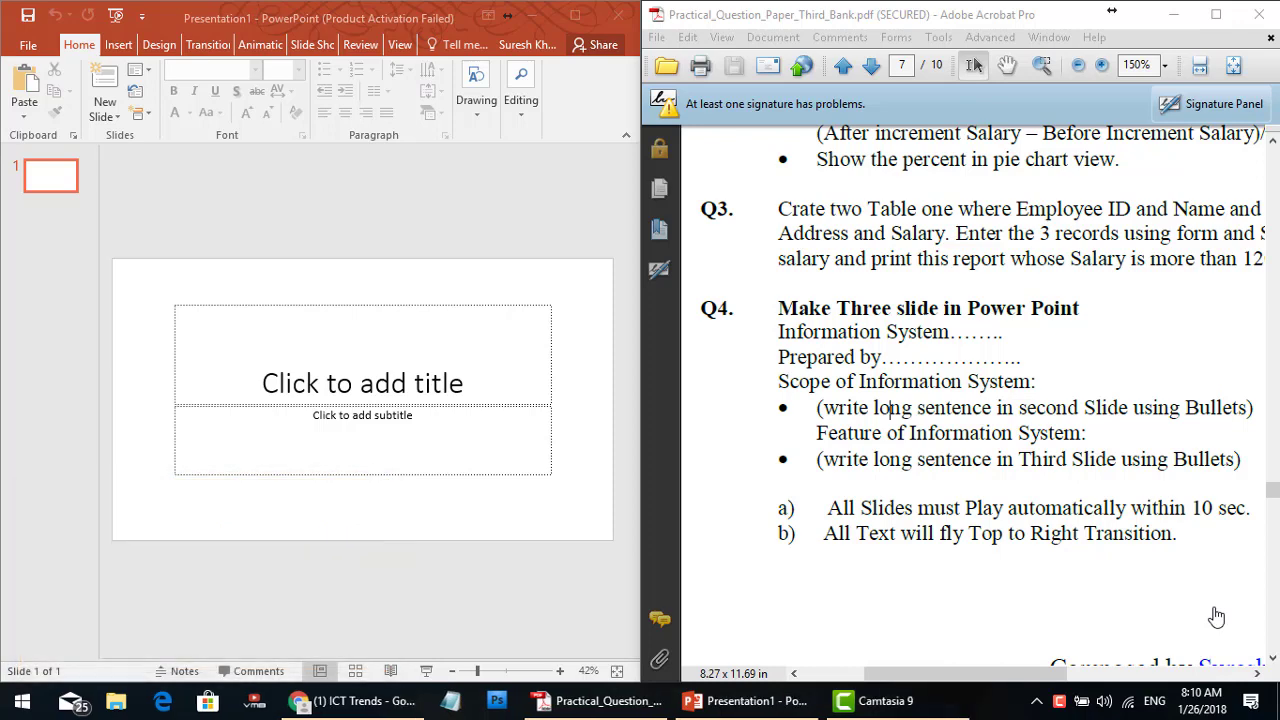
pyautogui.moveTo(994, 270); pyautogui.dragTo(692, 143)
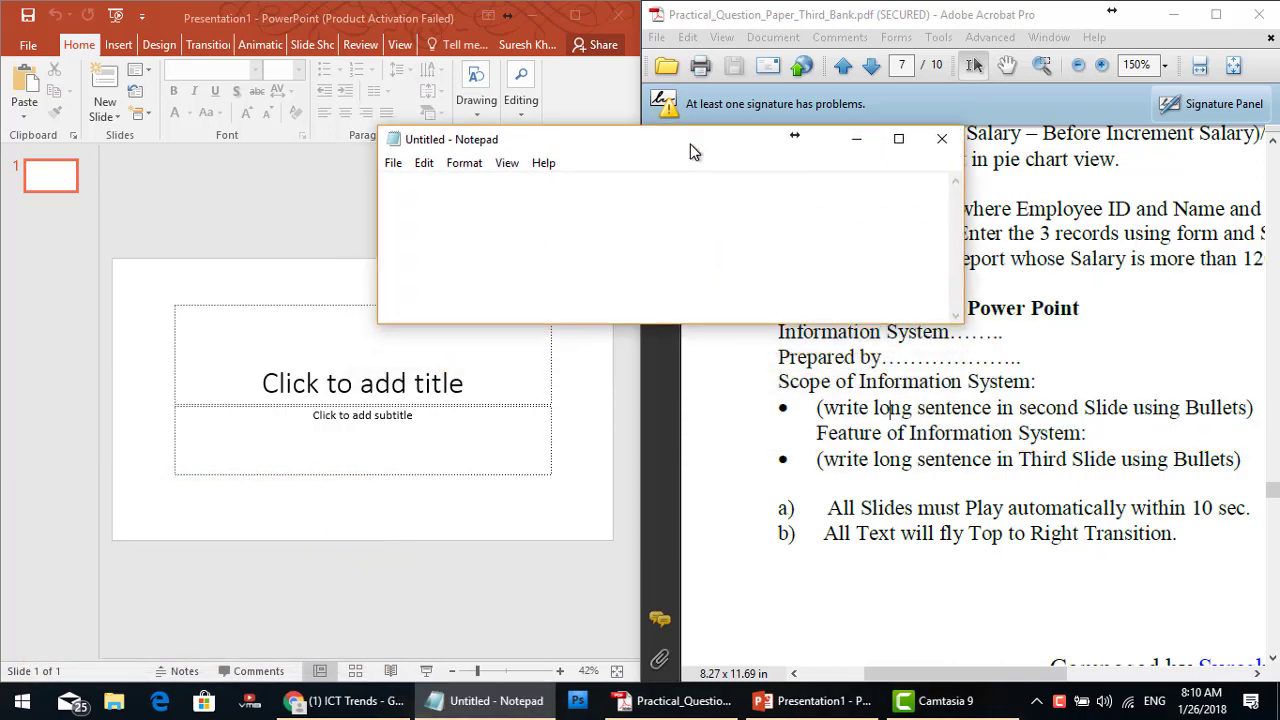
# - Set Notepad's font to Arial Unicode MS, Bold, size 36
pyautogui.click(466, 162)
pyautogui.click(485, 204)
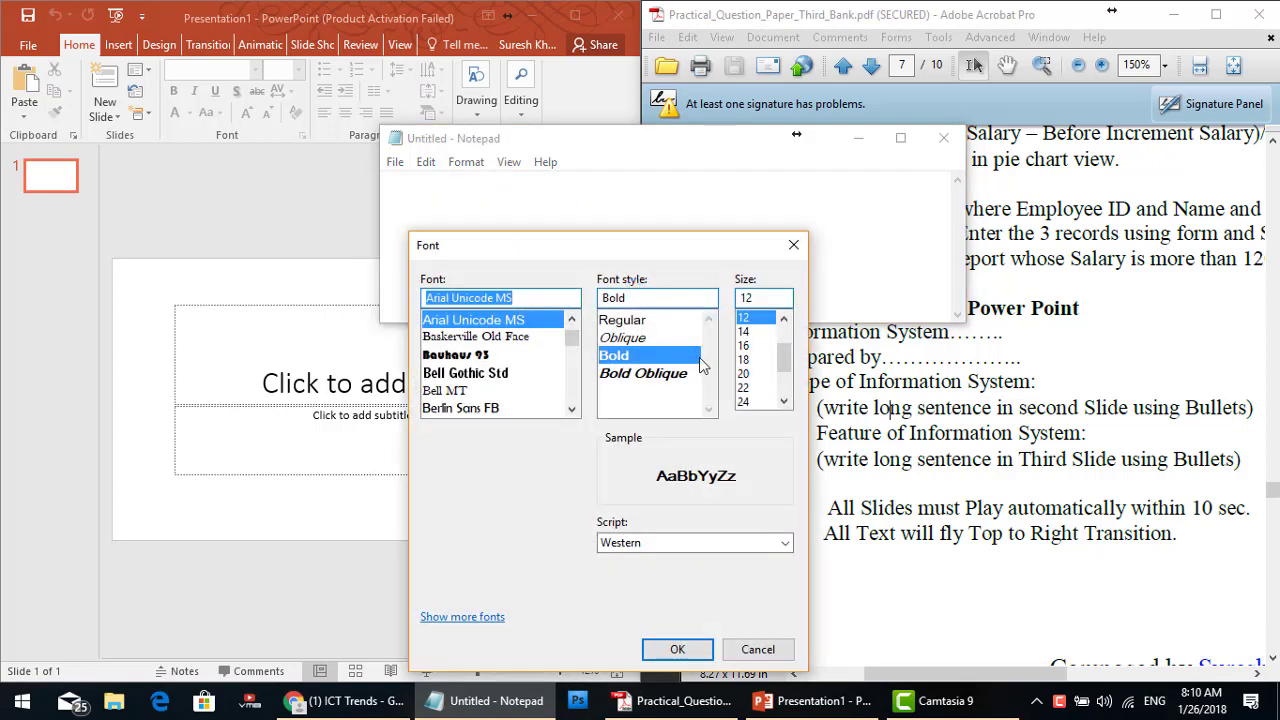
pyautogui.click(783, 403)
pyautogui.click(783, 403)
pyautogui.click(783, 403)
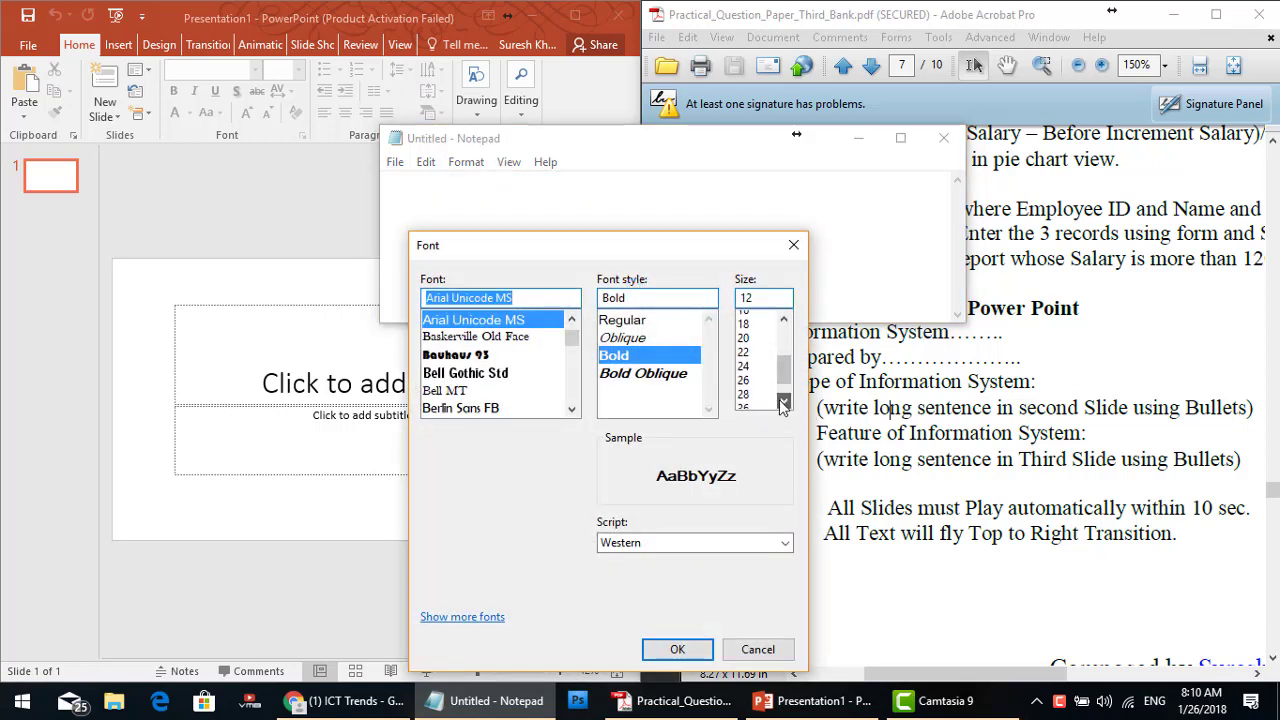
pyautogui.click(783, 403)
pyautogui.click(783, 403)
pyautogui.click(758, 373)
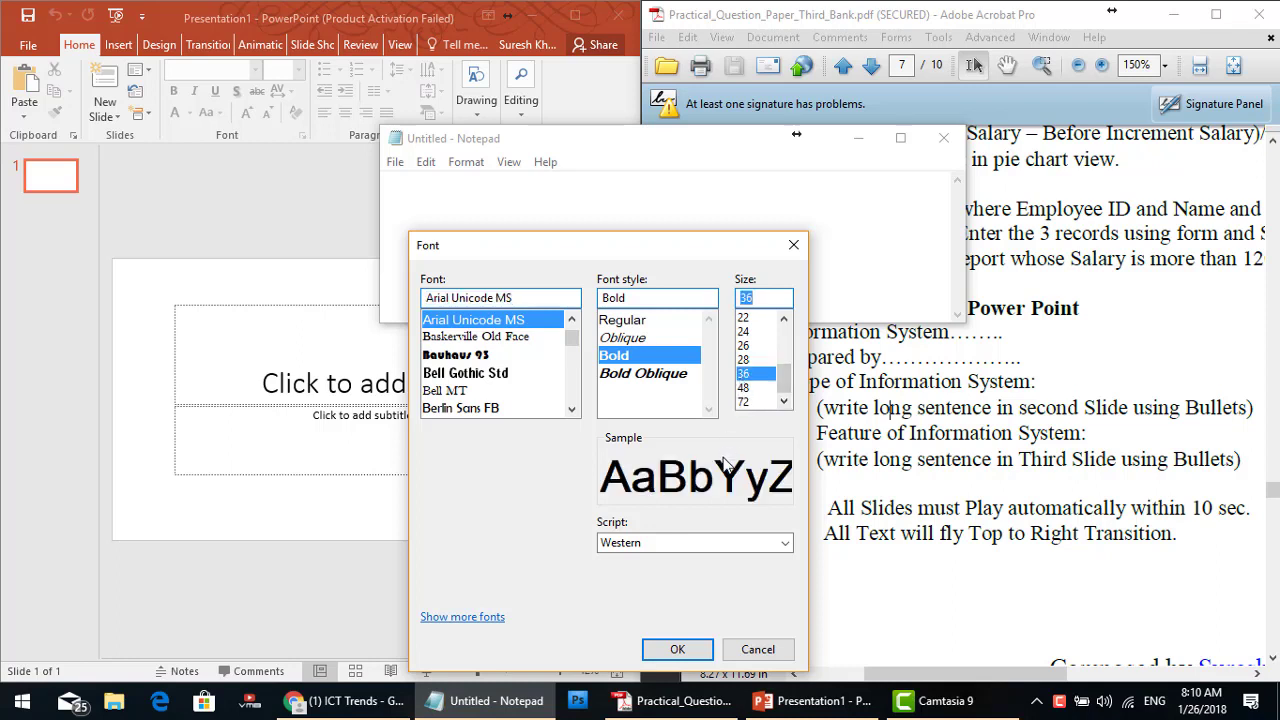
# - Apply the font, enlarge Notepad, and type 'Practical Model Set', 'Set 14', 'MS PowerPoint Question'
pyautogui.click(677, 649)
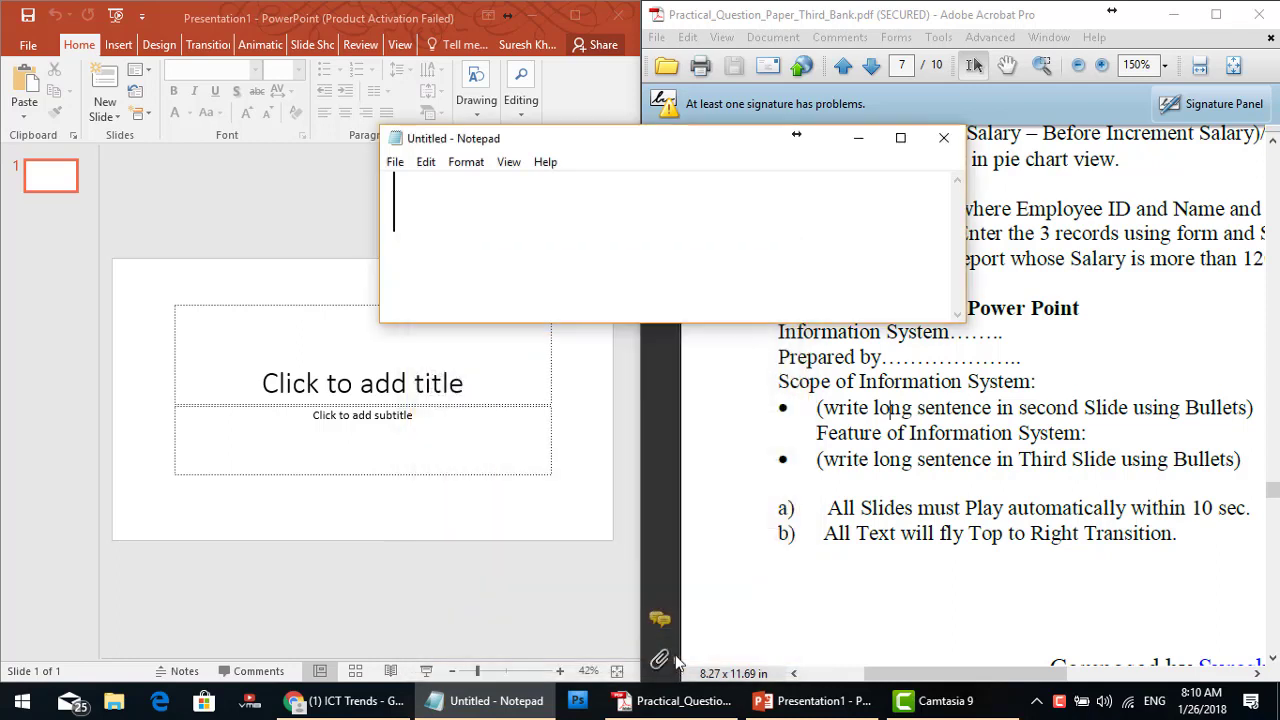
pyautogui.moveTo(703, 323); pyautogui.dragTo(692, 621)
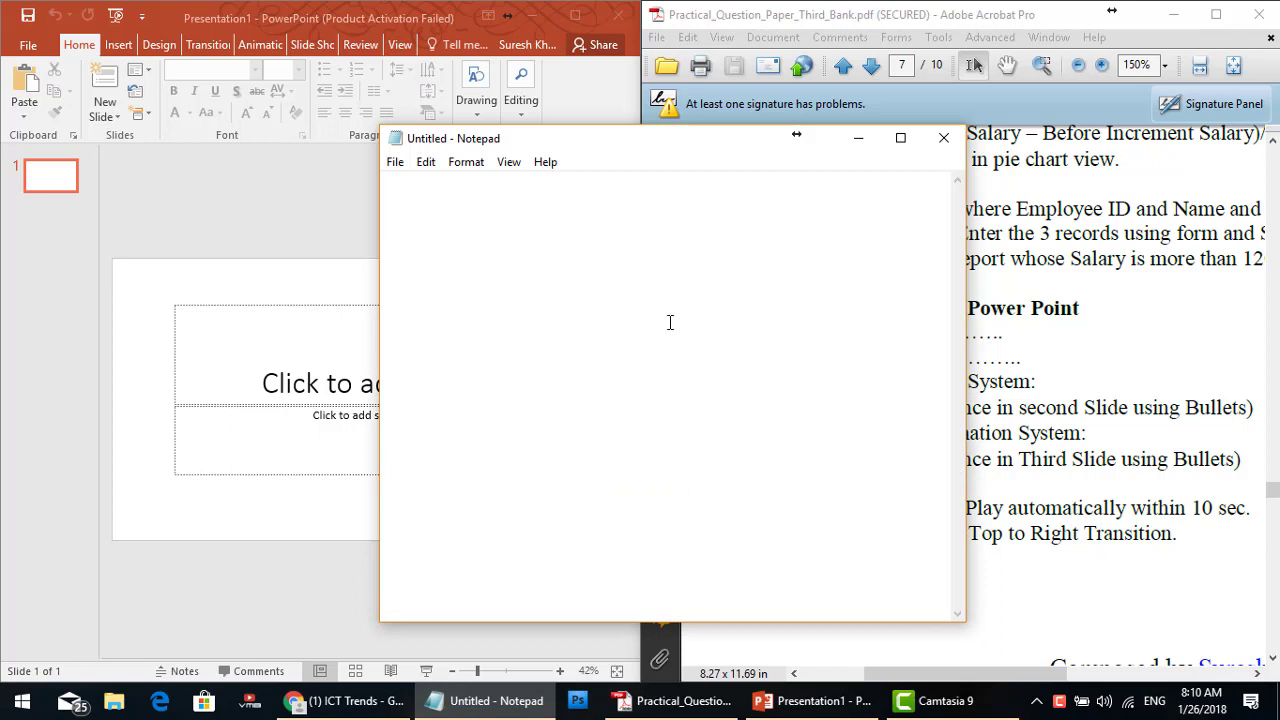
pyautogui.write('Practical Model ')
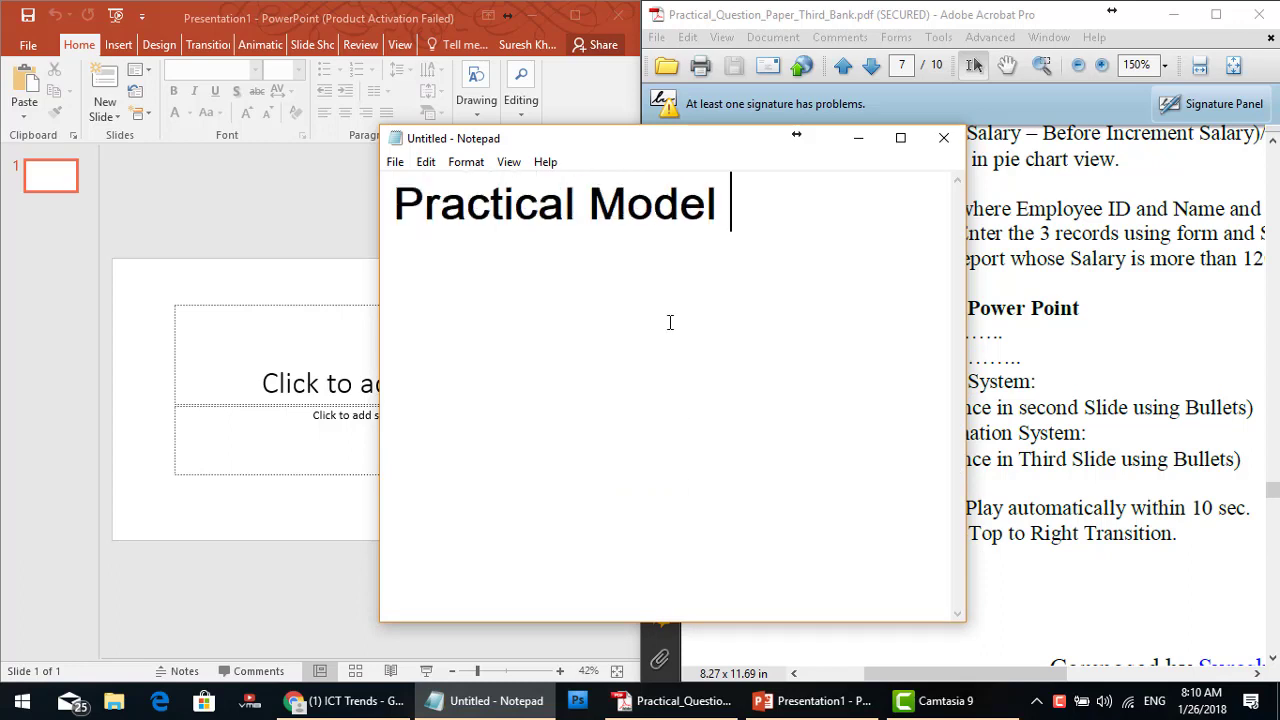
pyautogui.write('Set')
pyautogui.press('Return')
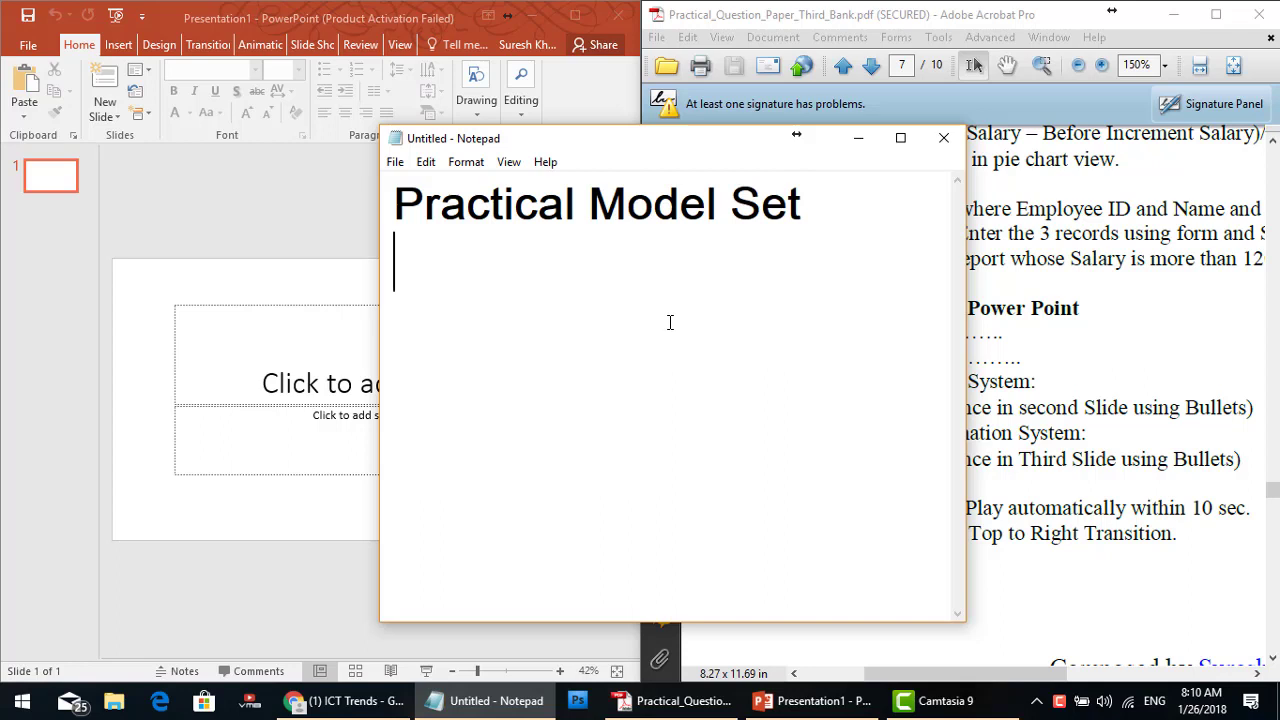
pyautogui.write('Set 14')
pyautogui.press('Return')
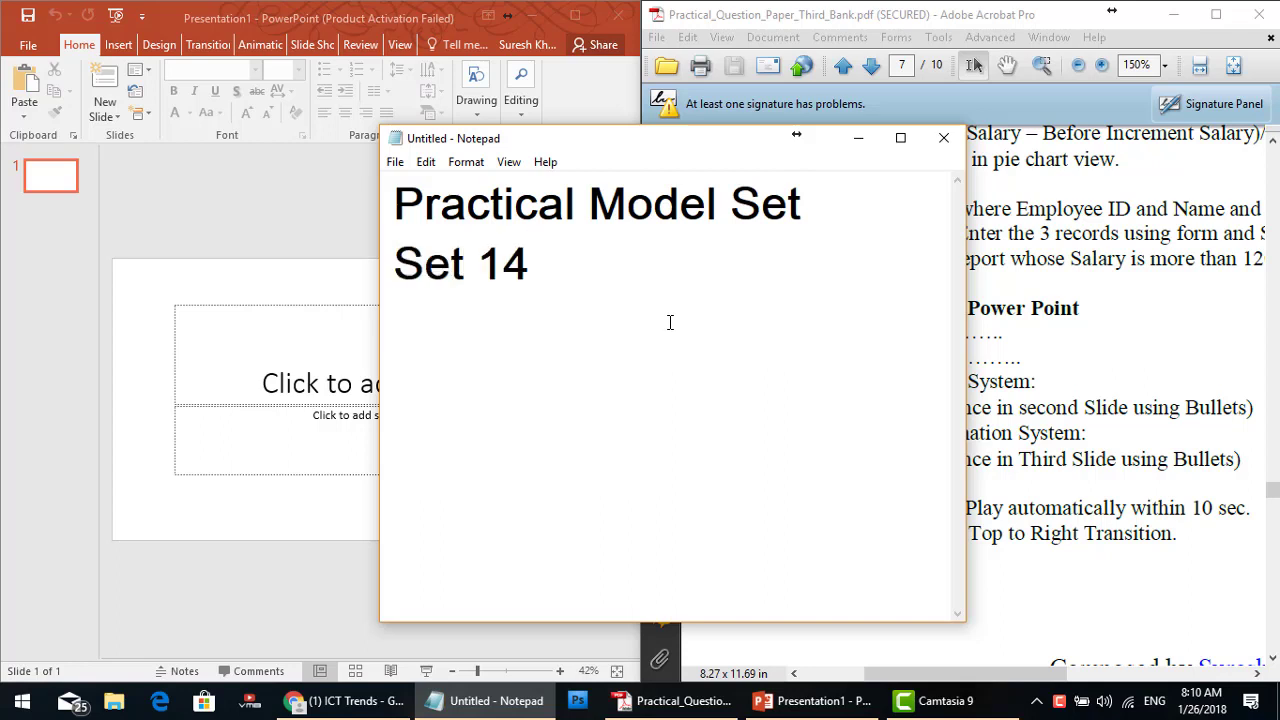
pyautogui.press('Return')
pyautogui.write('MS PowerPoi')
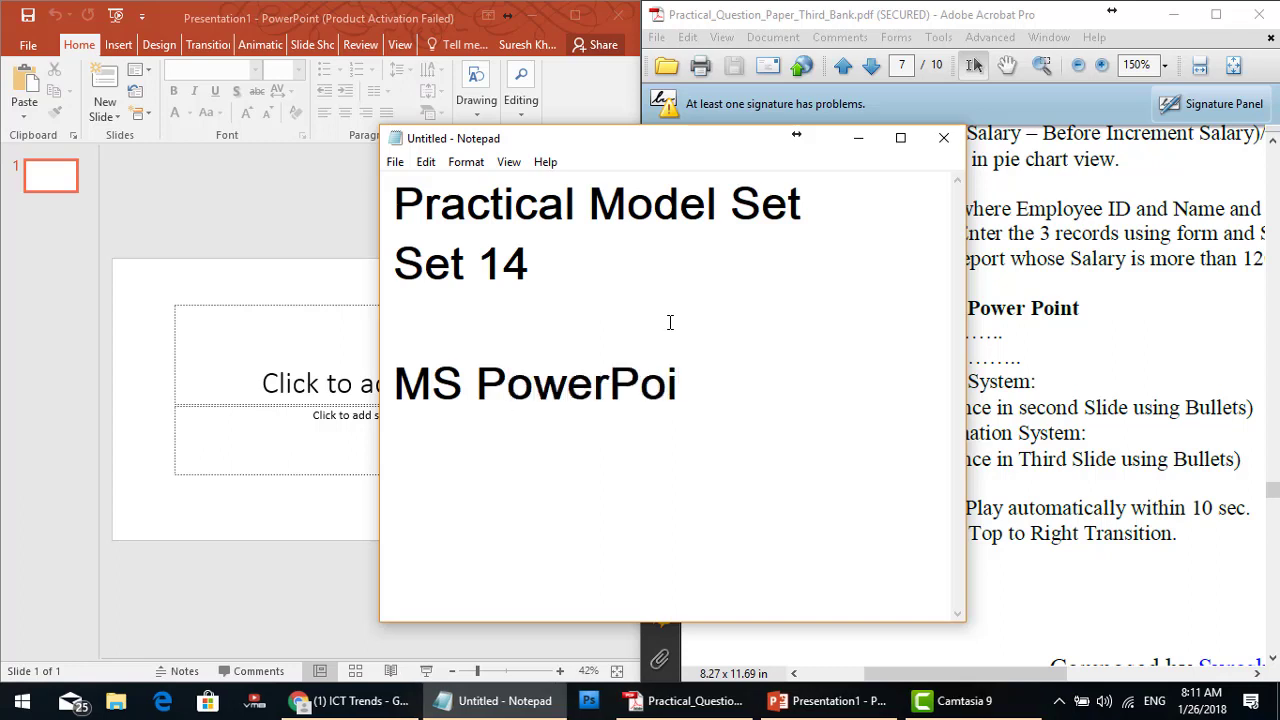
pyautogui.write('nt Question')
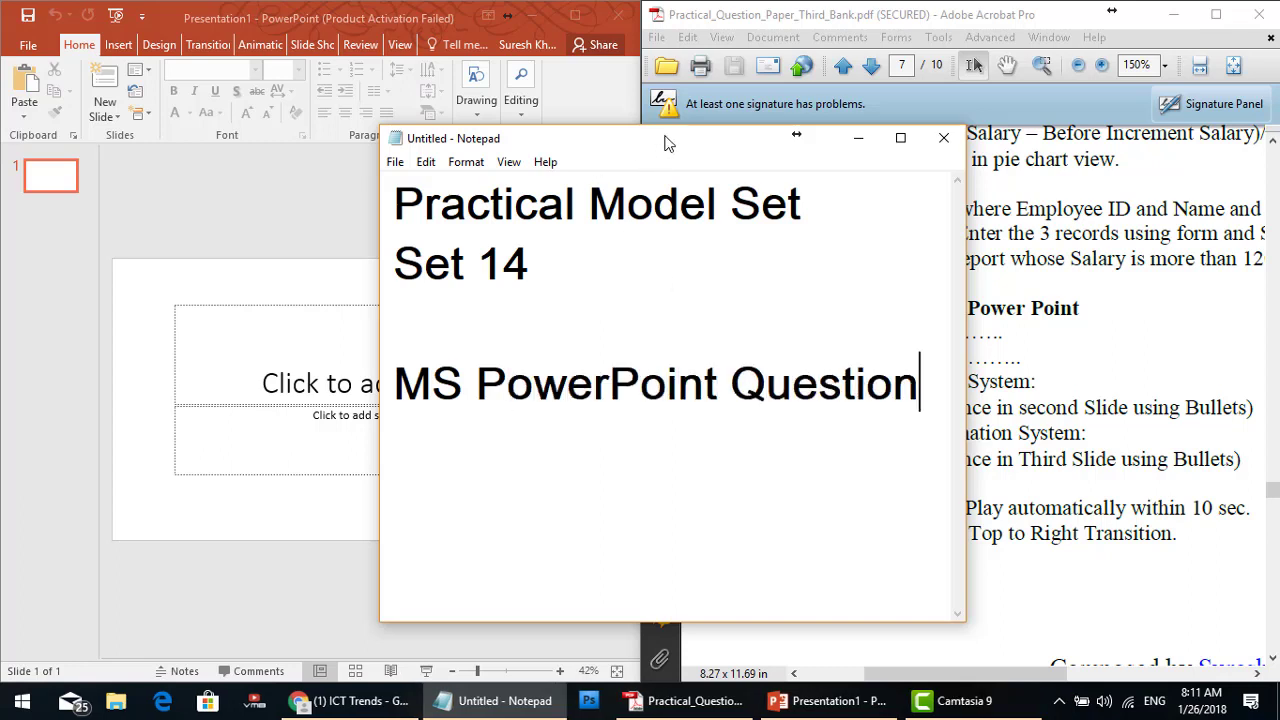
# - Review question Q4 in the PDF, then minimize Notepad
pyautogui.moveTo(663, 138); pyautogui.dragTo(371, 90)
pyautogui.click(822, 316)
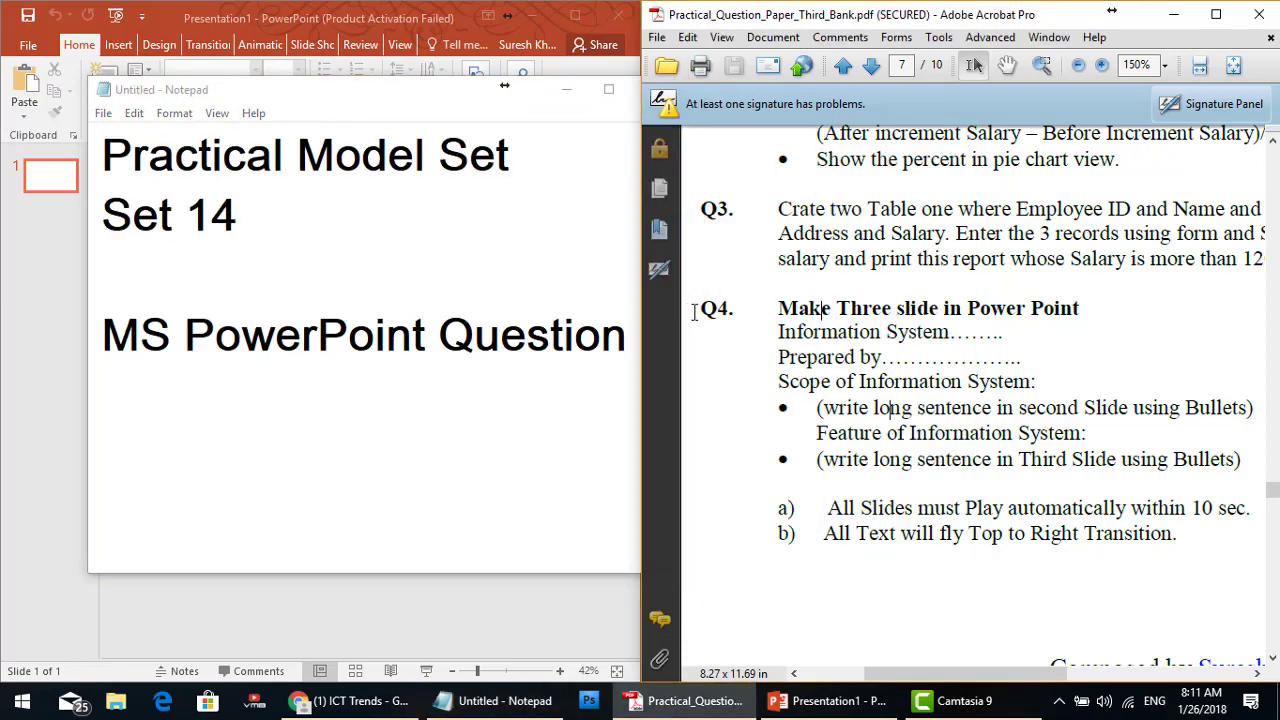
pyautogui.moveTo(693, 312); pyautogui.dragTo(1191, 537)
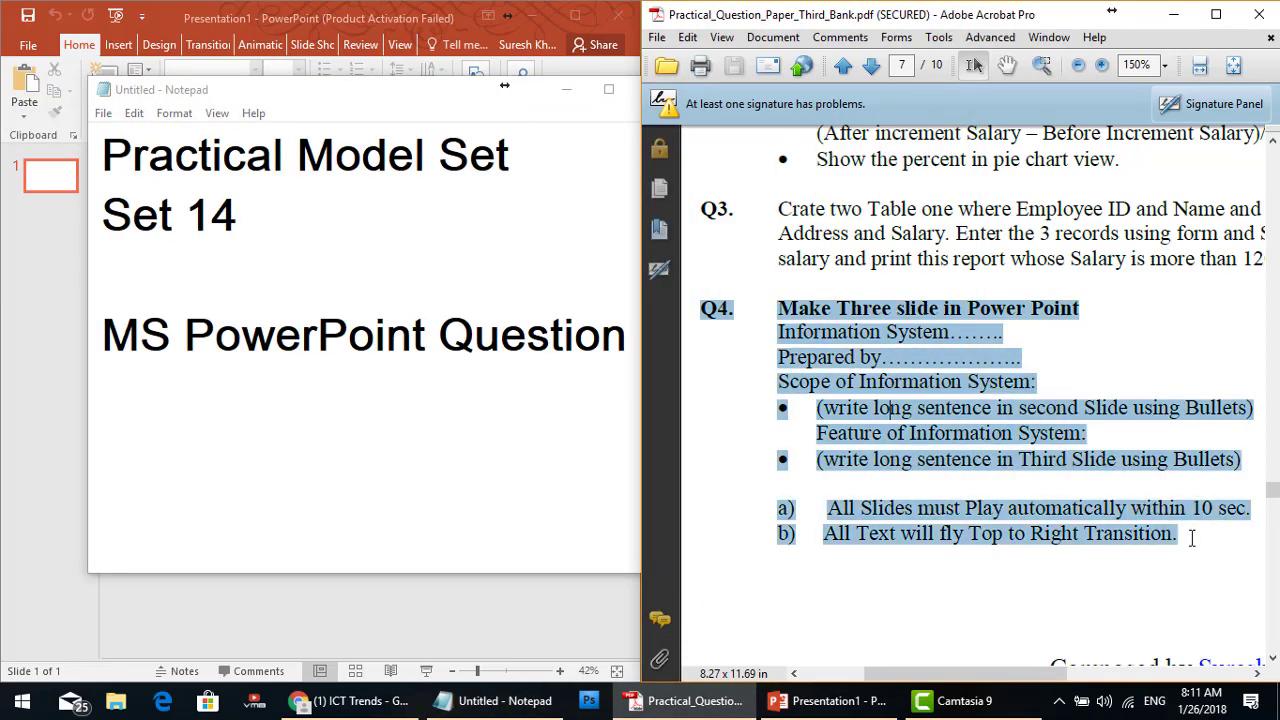
pyautogui.click(394, 356)
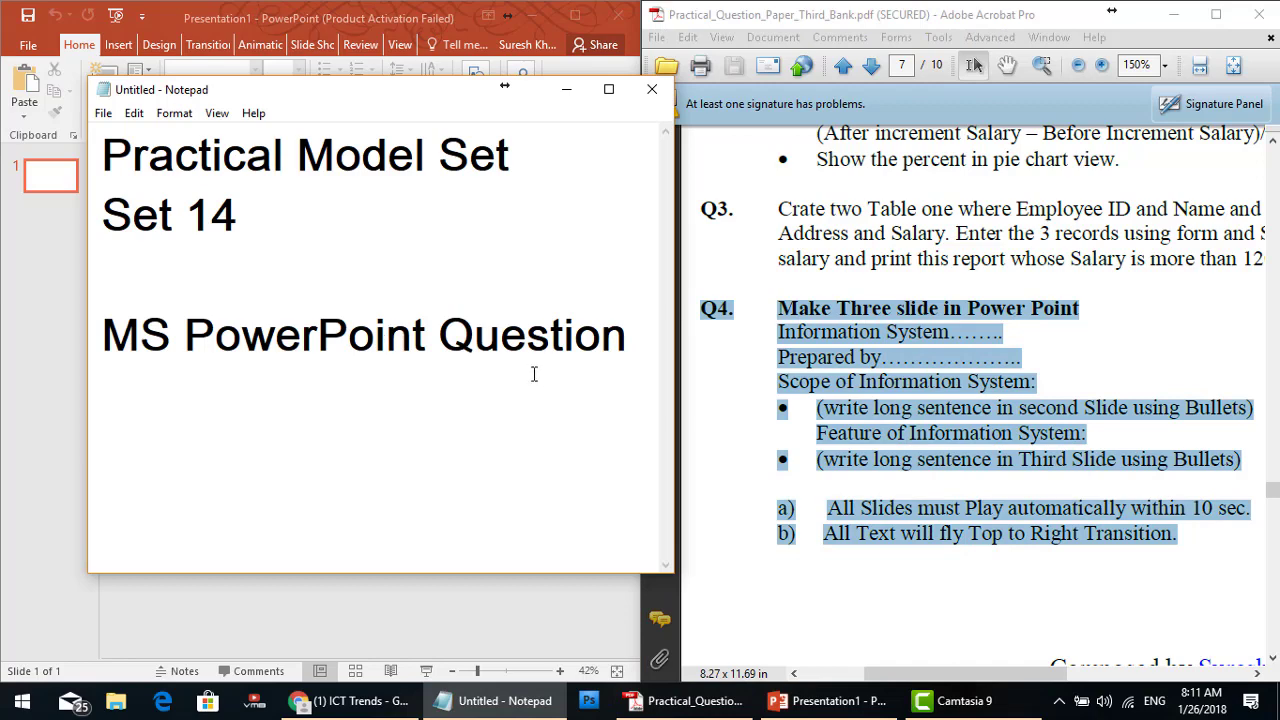
pyautogui.click(568, 89)
# - Check the 'Make Three slide' requirement and add two new slides to the presentation
pyautogui.click(879, 385)
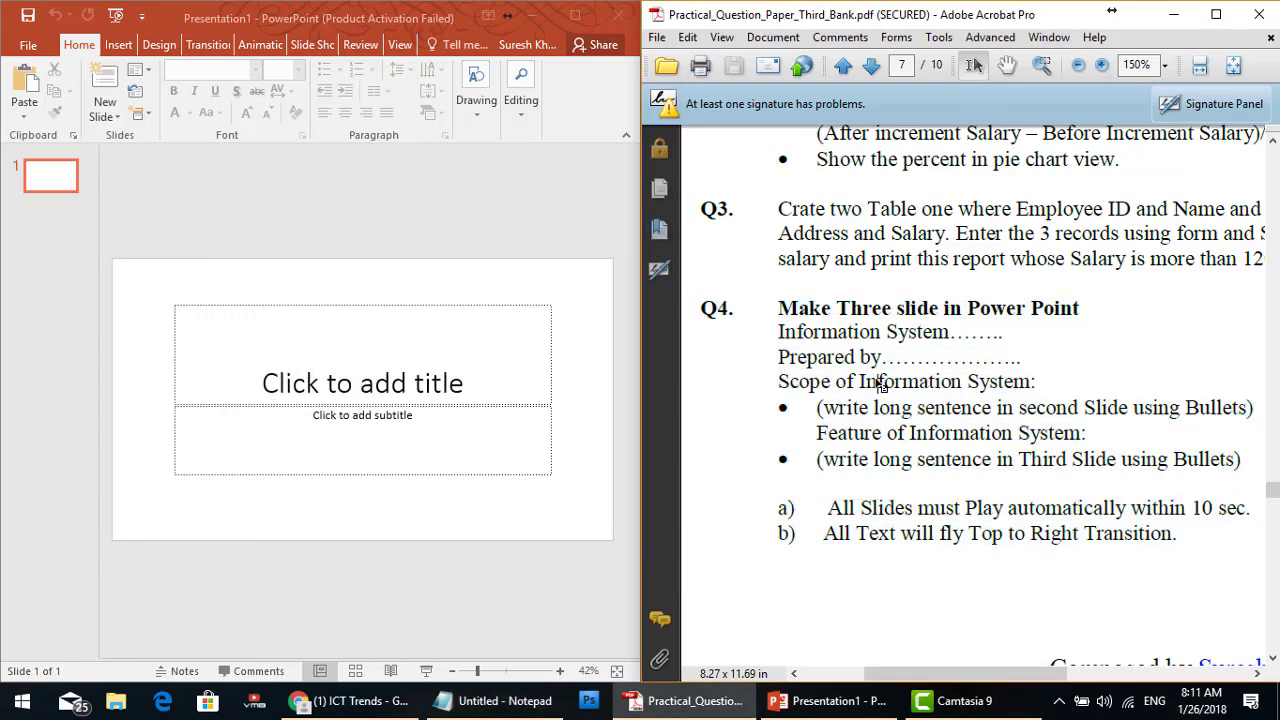
pyautogui.moveTo(777, 307); pyautogui.dragTo(1079, 307)
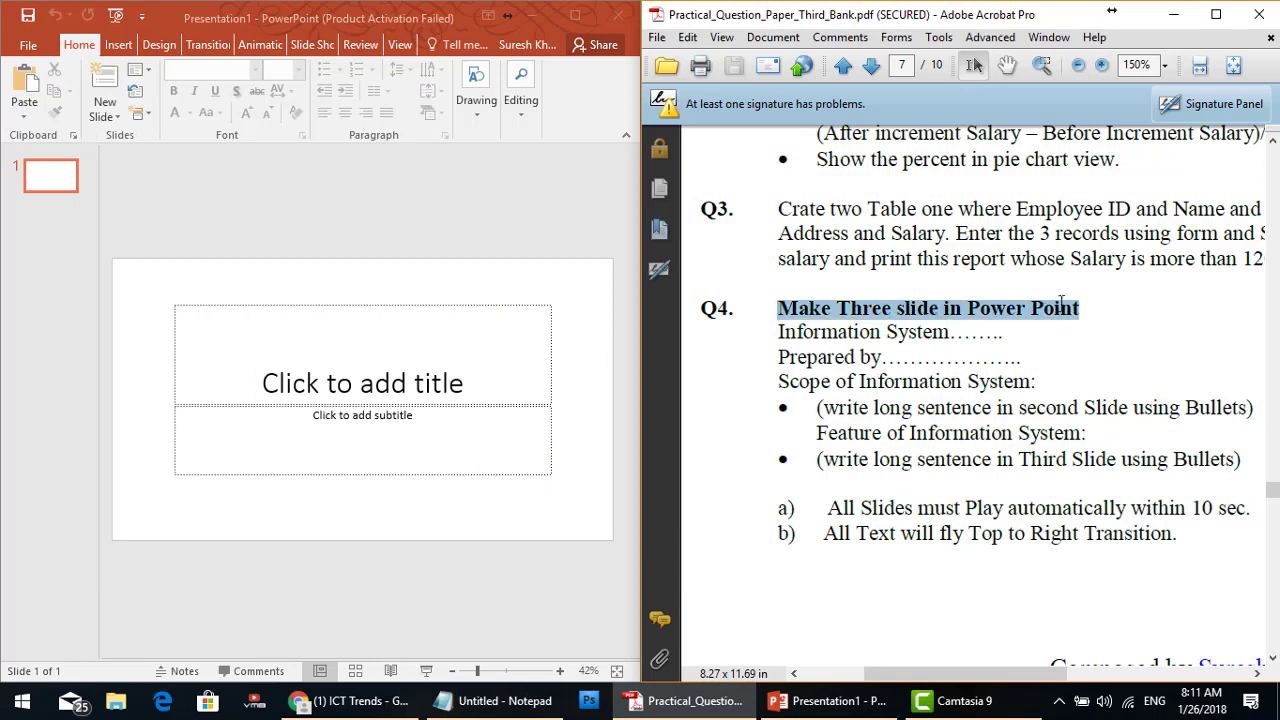
pyautogui.rightClick(51, 213)
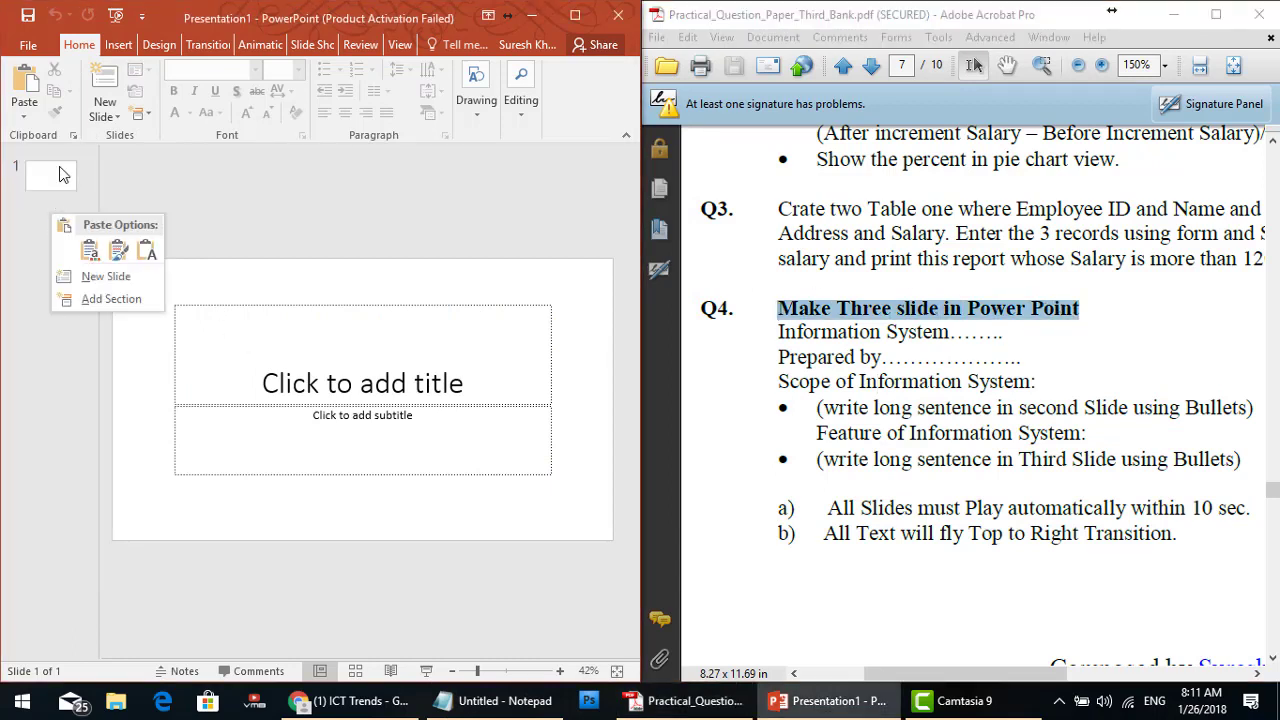
pyautogui.click(66, 276)
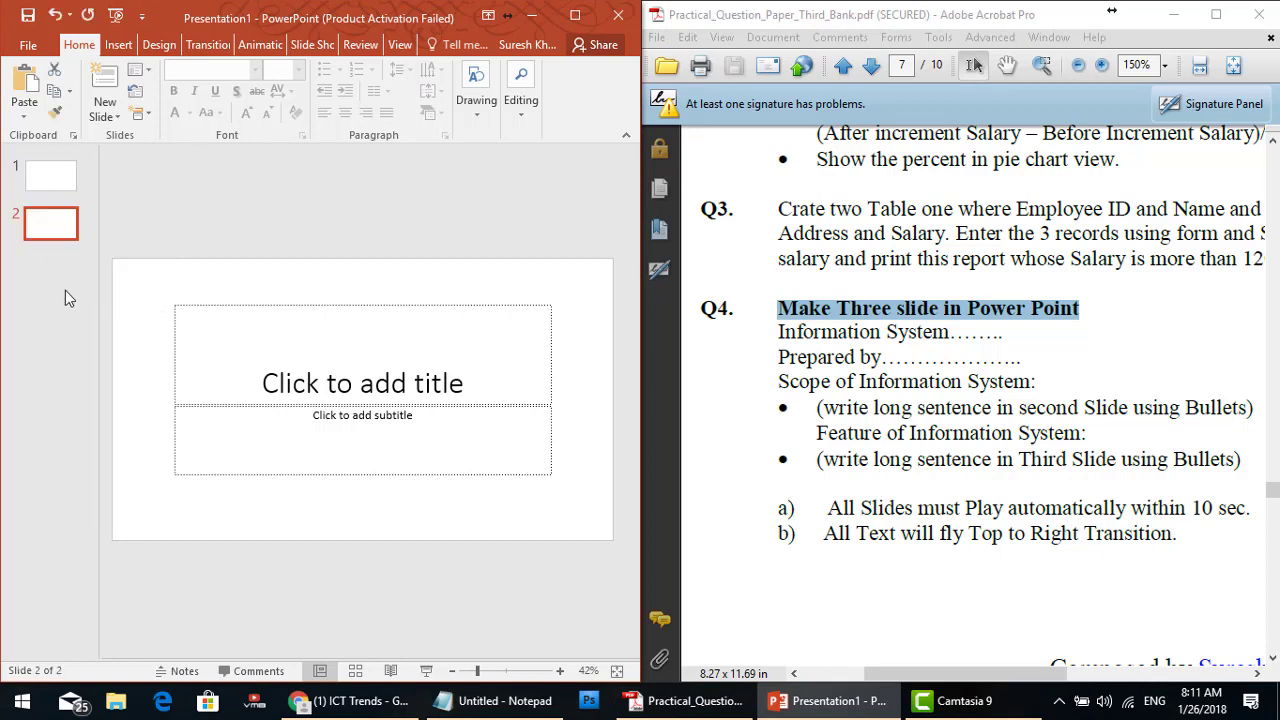
pyautogui.rightClick(62, 290)
pyautogui.click(116, 352)
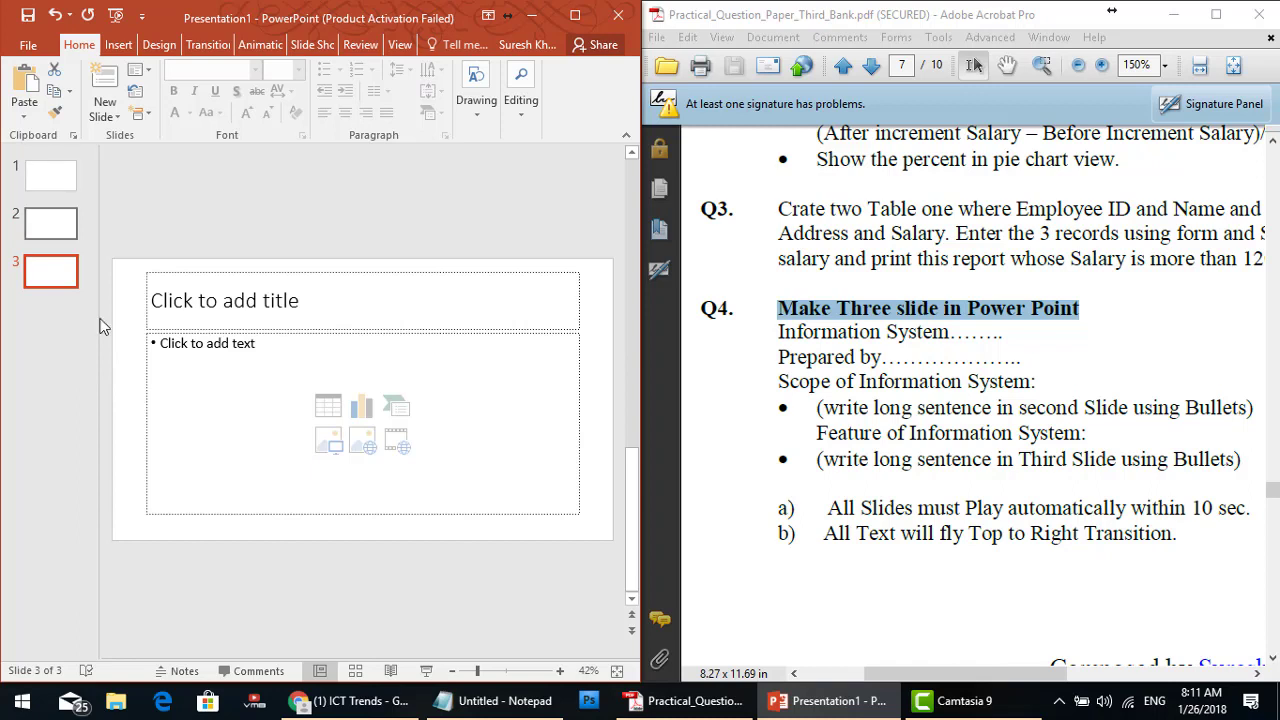
# - Review the title and Prepared by requirements, then return to slide 1
pyautogui.moveTo(777, 332)
pyautogui.mouseDown()
pyautogui.moveTo(886, 360)
pyautogui.moveTo(973, 355)
pyautogui.mouseUp()
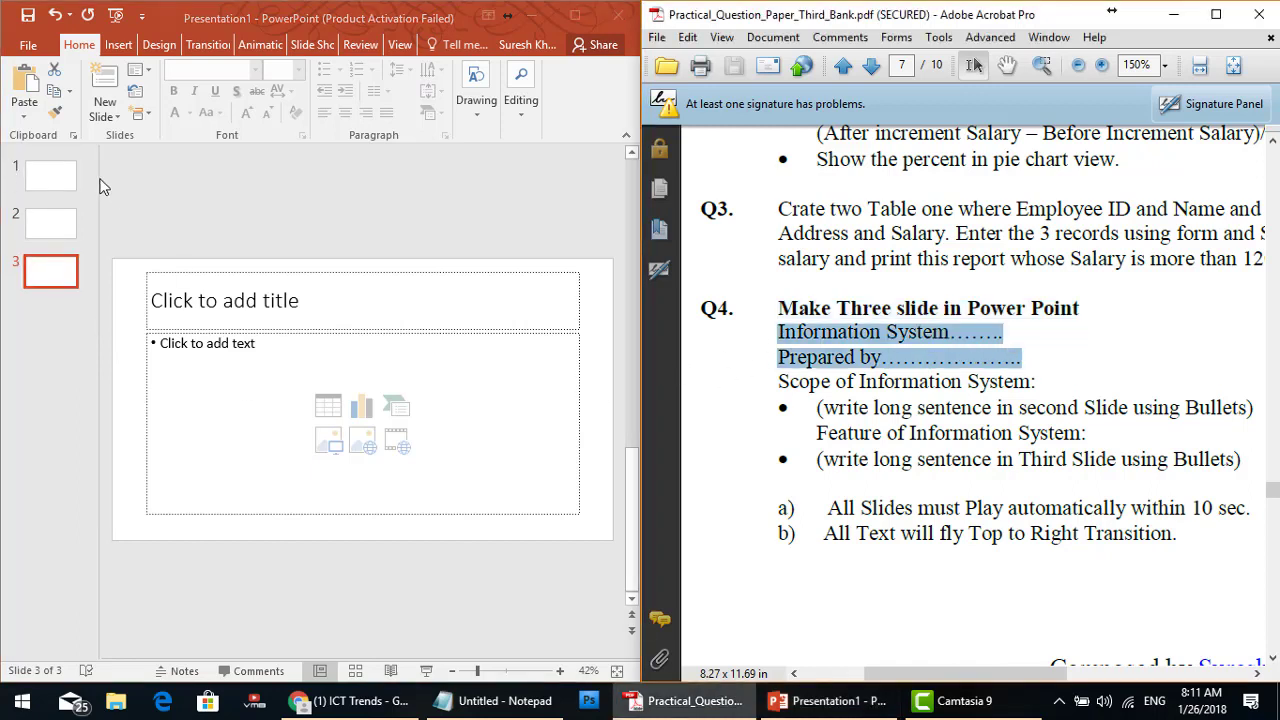
pyautogui.click(57, 183)
pyautogui.click(56, 183)
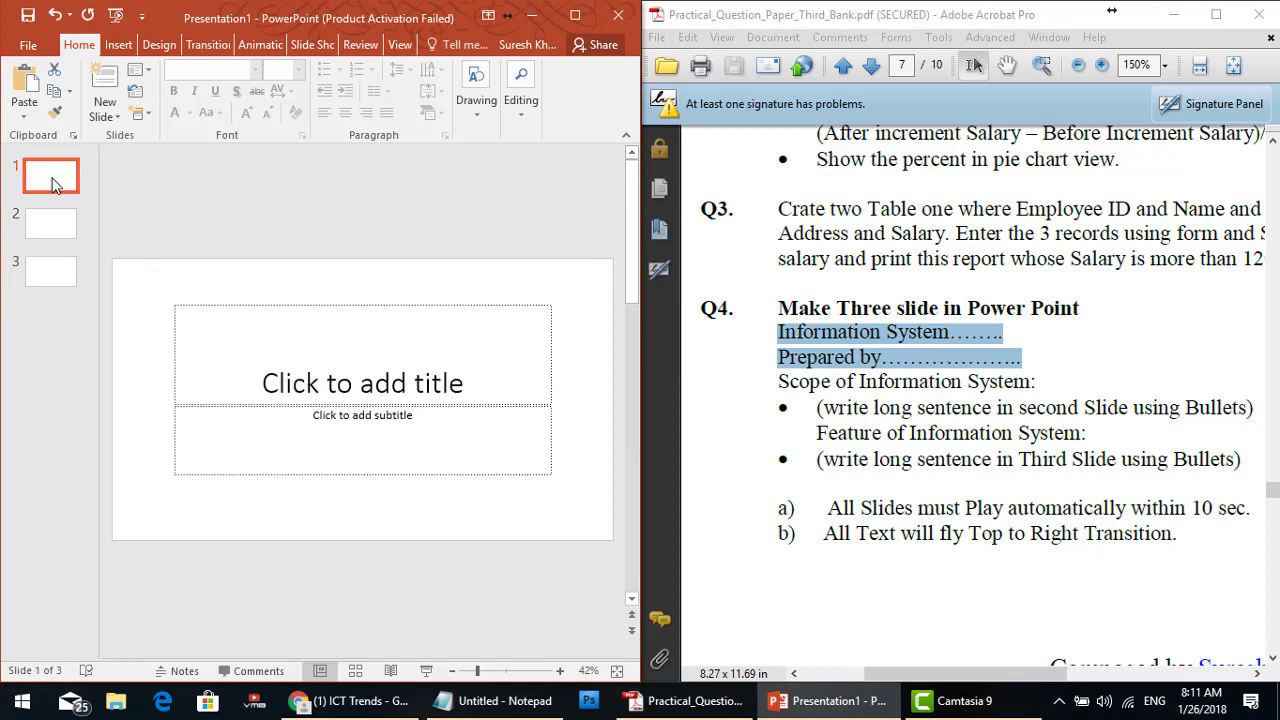
# - Title slide 1 'Information System for MoIC' and add a 'Prepared by' subtitle with the presenter's name
pyautogui.click(345, 387)
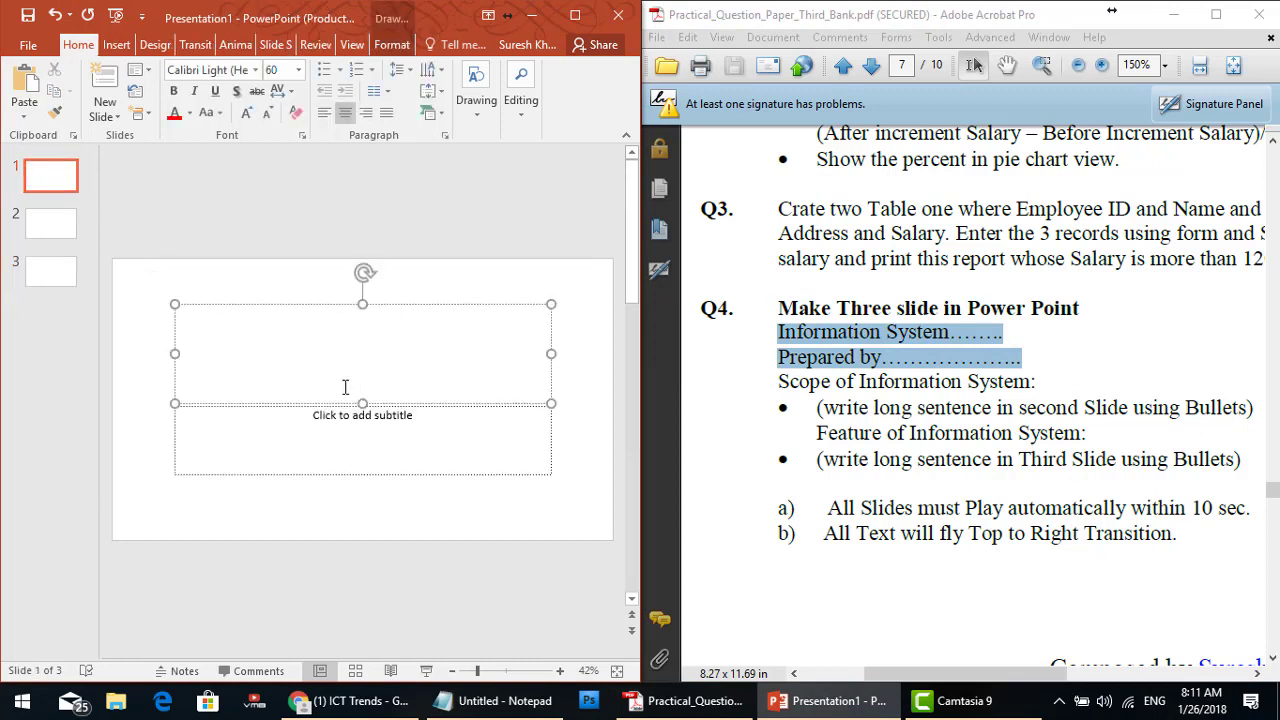
pyautogui.write('Information Syst')
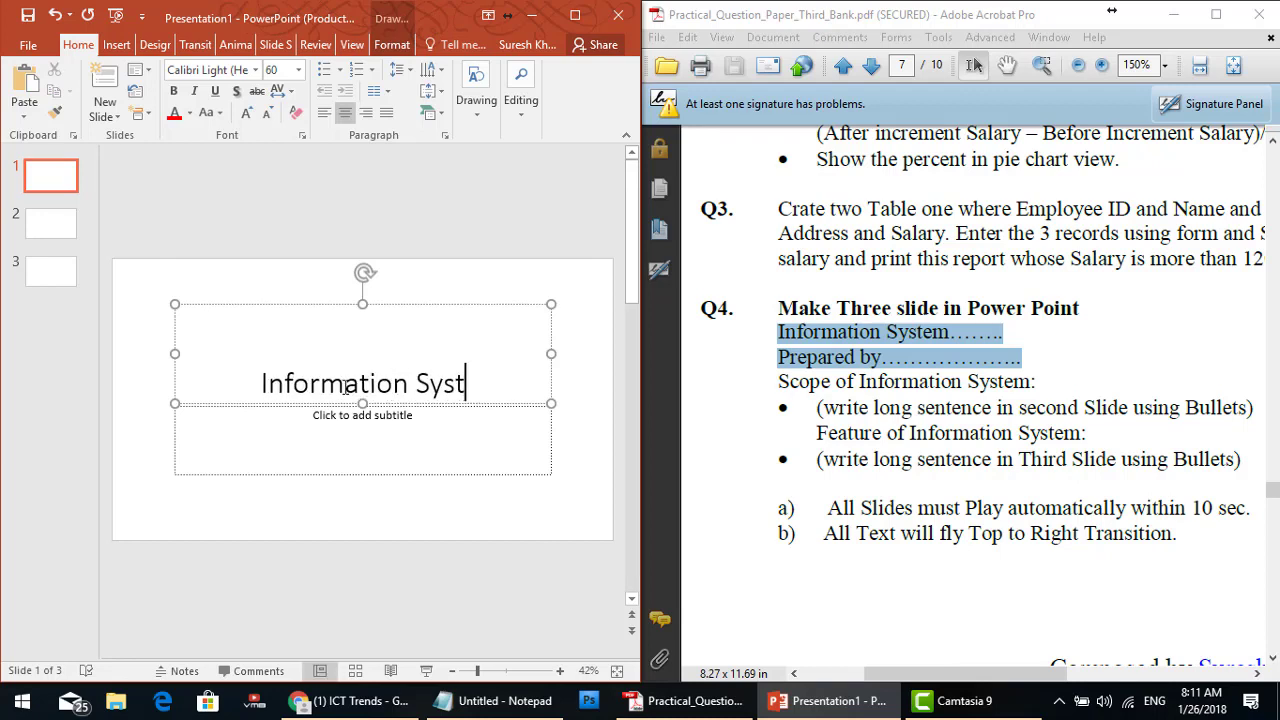
pyautogui.write('em for M')
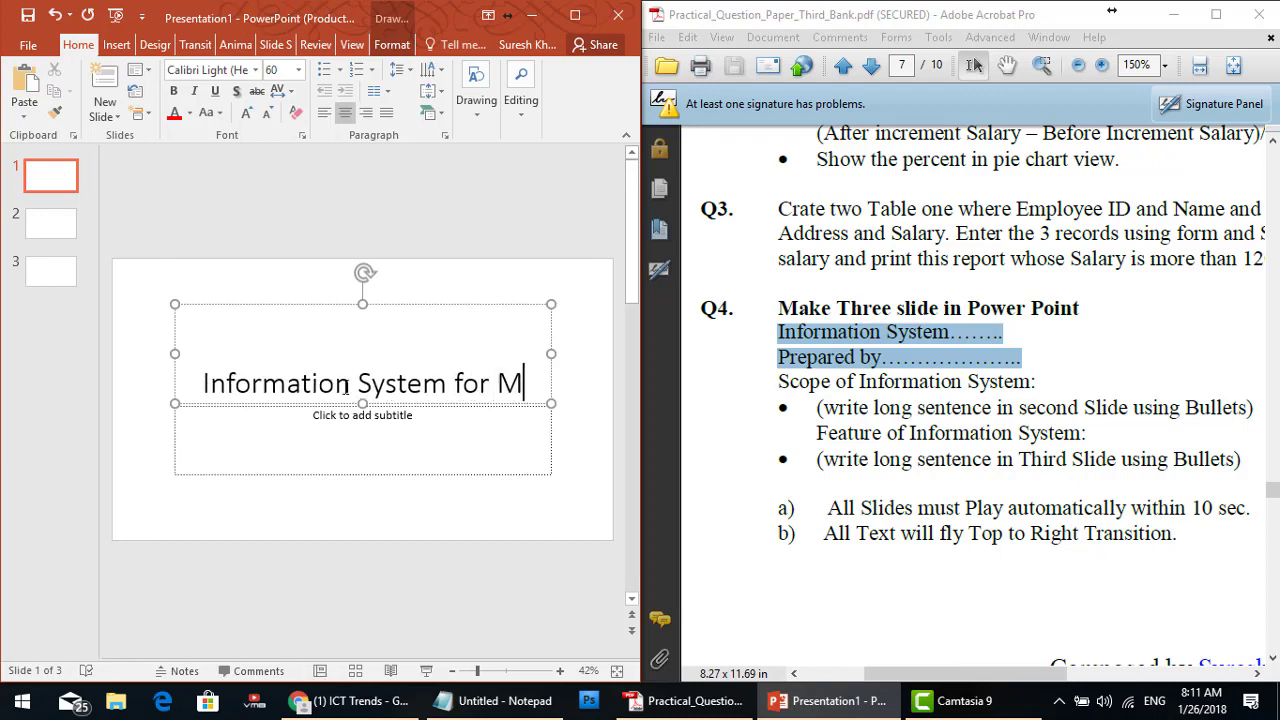
pyautogui.write('oIC')
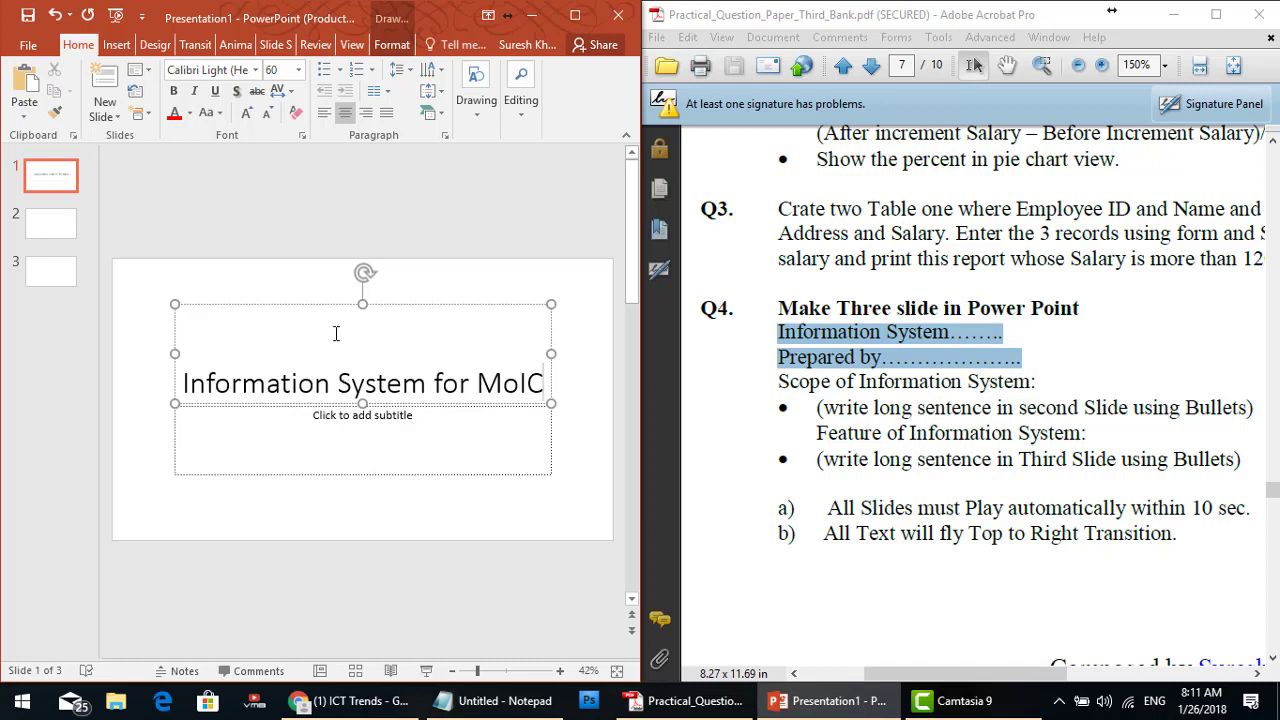
pyautogui.click(359, 422)
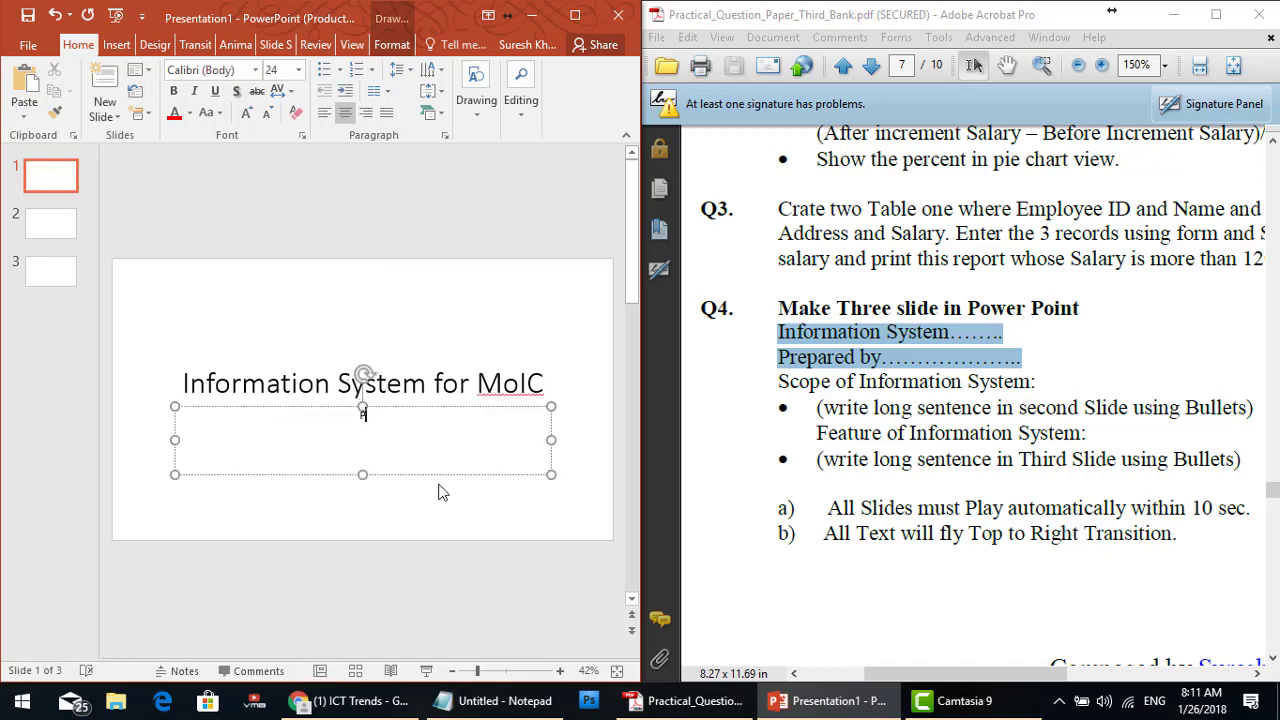
pyautogui.write('Prepared by Sures')
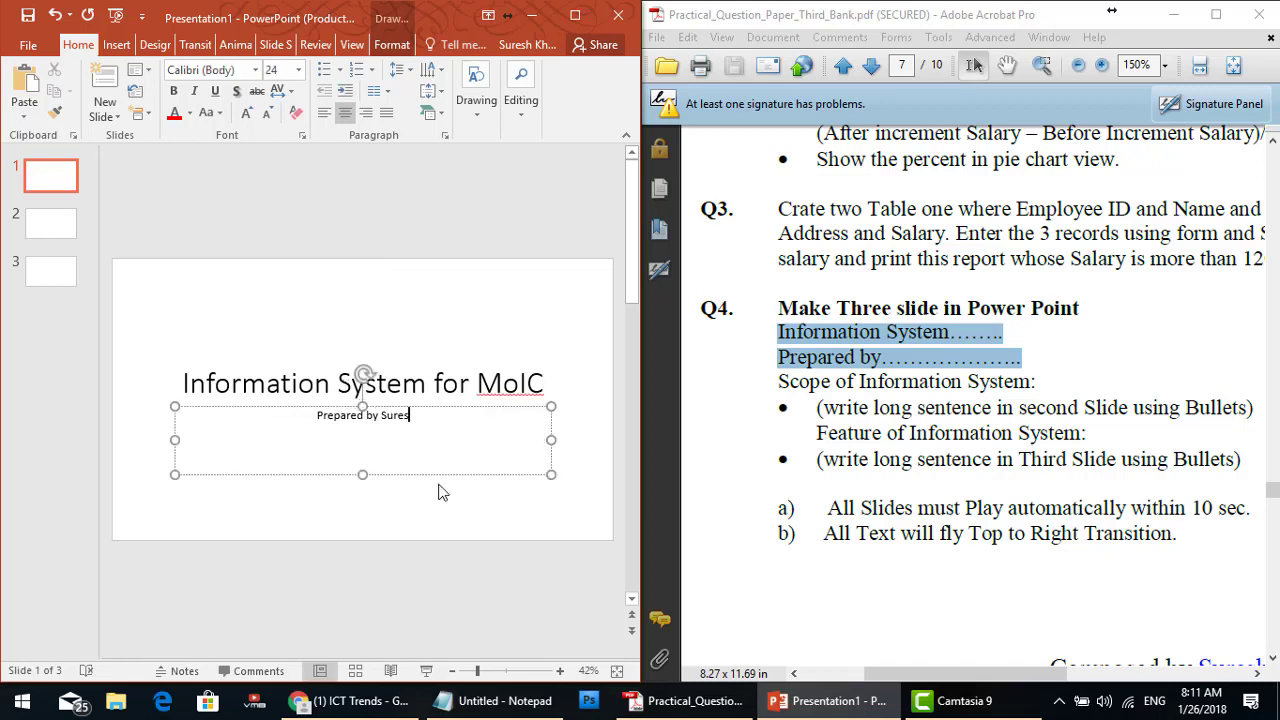
pyautogui.write('h Khanal')
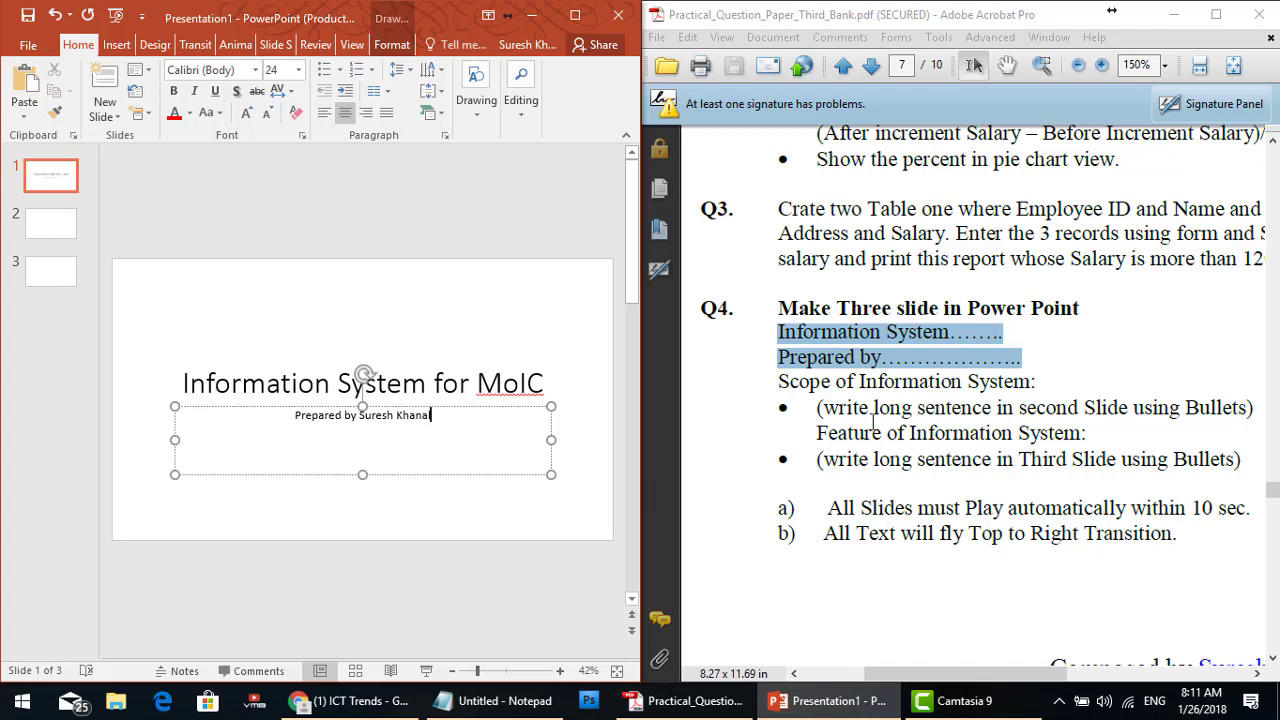
# - Look up the Scope of Information System requirement in the PDF, then return to PowerPoint
pyautogui.click(876, 383)
pyautogui.moveTo(778, 380)
pyautogui.mouseDown()
pyautogui.moveTo(1266, 427)
pyautogui.moveTo(1050, 391)
pyautogui.mouseUp()
pyautogui.click(820, 405)
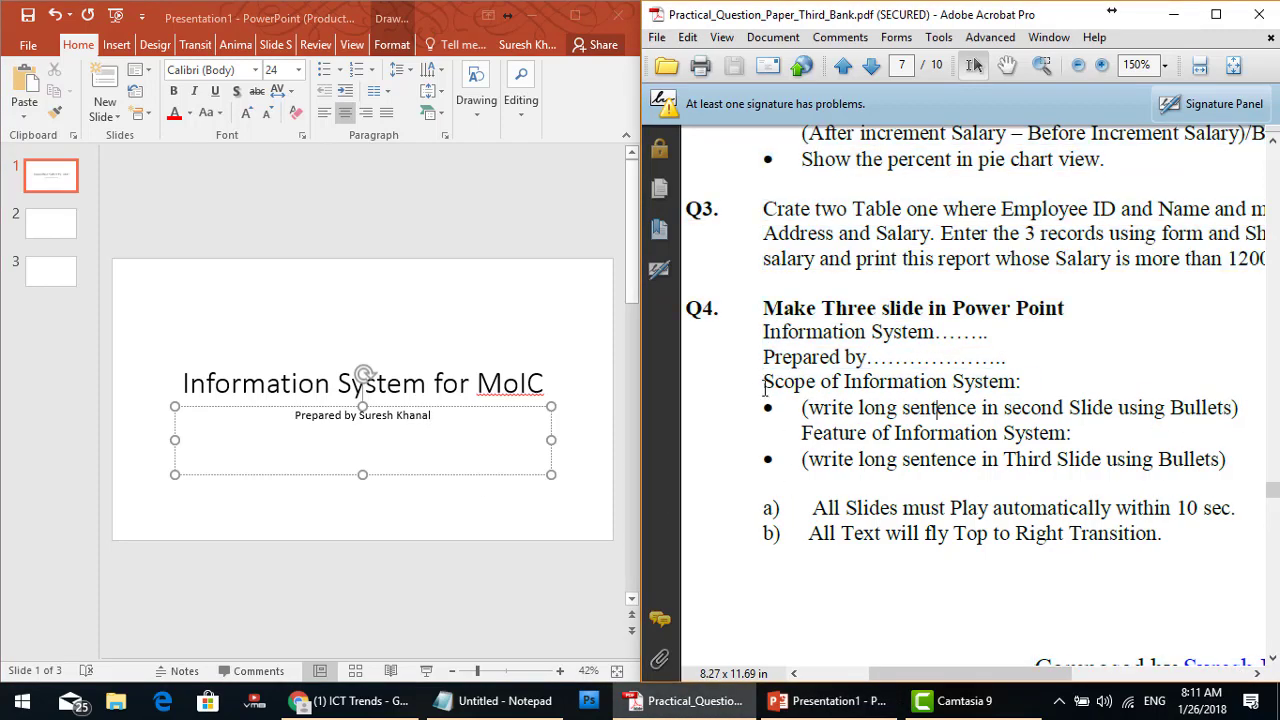
pyautogui.moveTo(765, 384); pyautogui.dragTo(1231, 394)
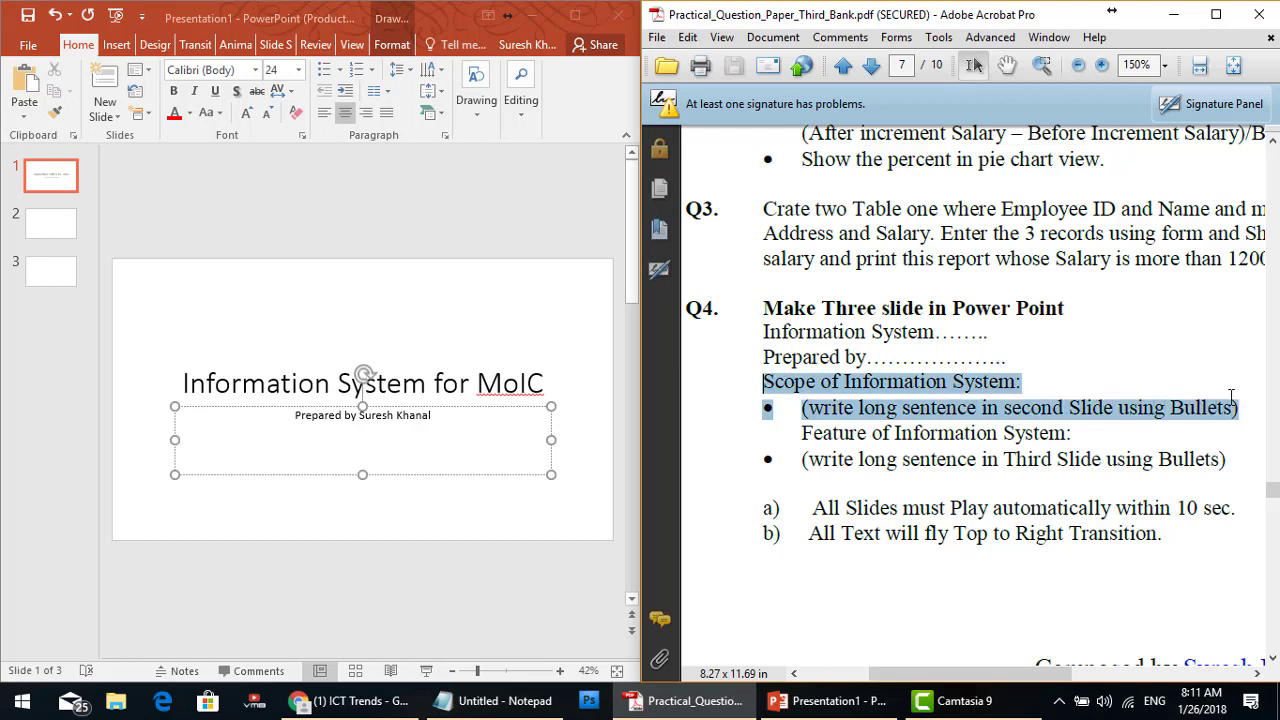
pyautogui.hotkey('alt', 'Tab')
# - Title slide 2 'Scope of Information System:'
pyautogui.click(57, 229)
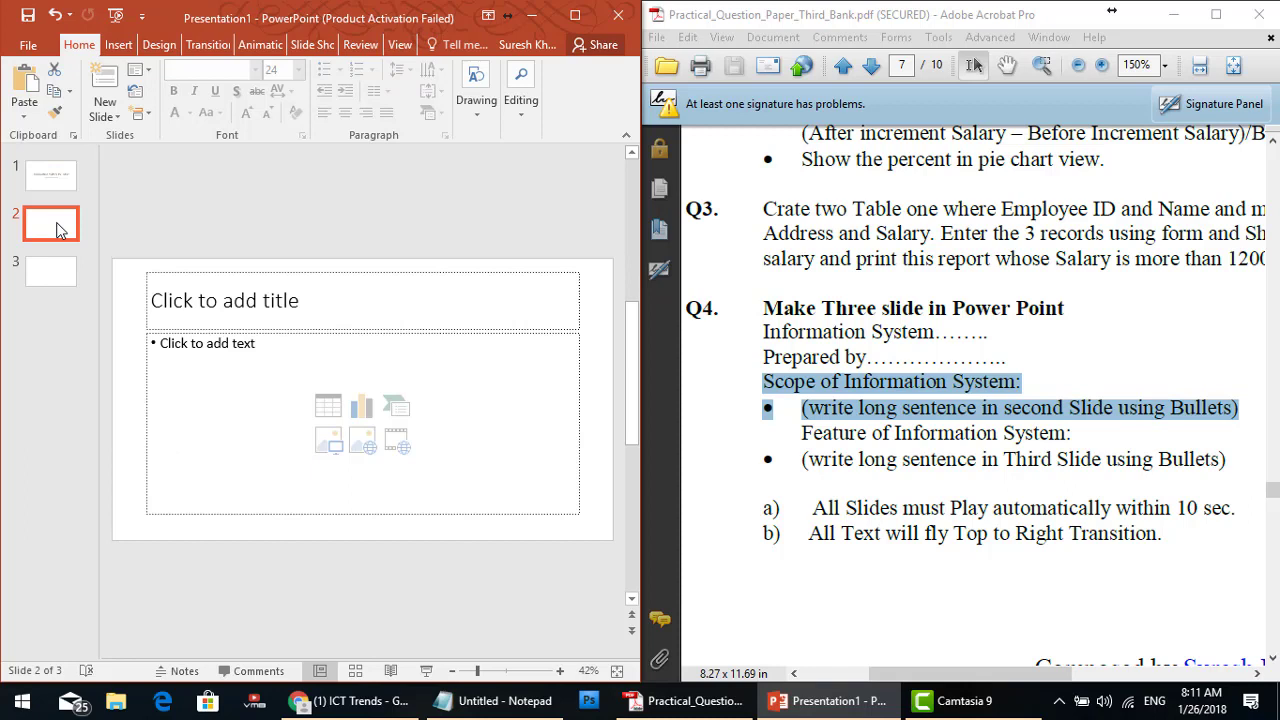
pyautogui.click(205, 300)
pyautogui.write('Sco')
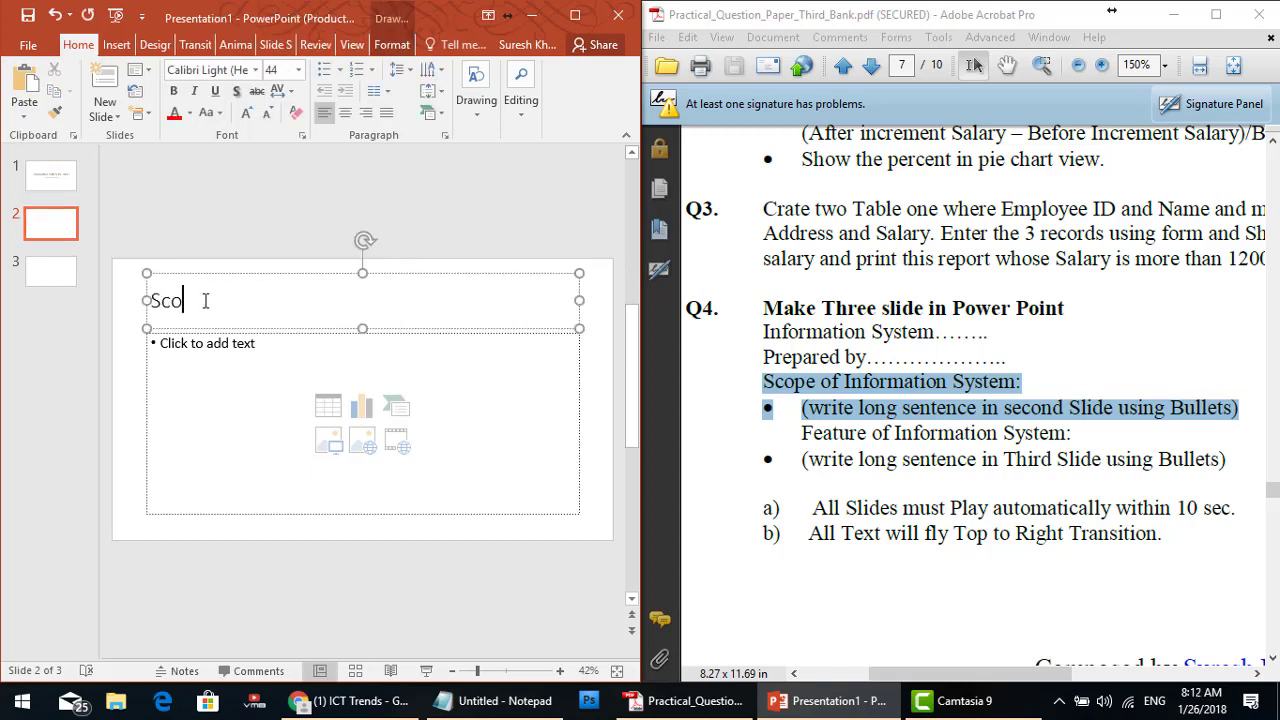
pyautogui.write('pe of In')
pyautogui.write('formation System')
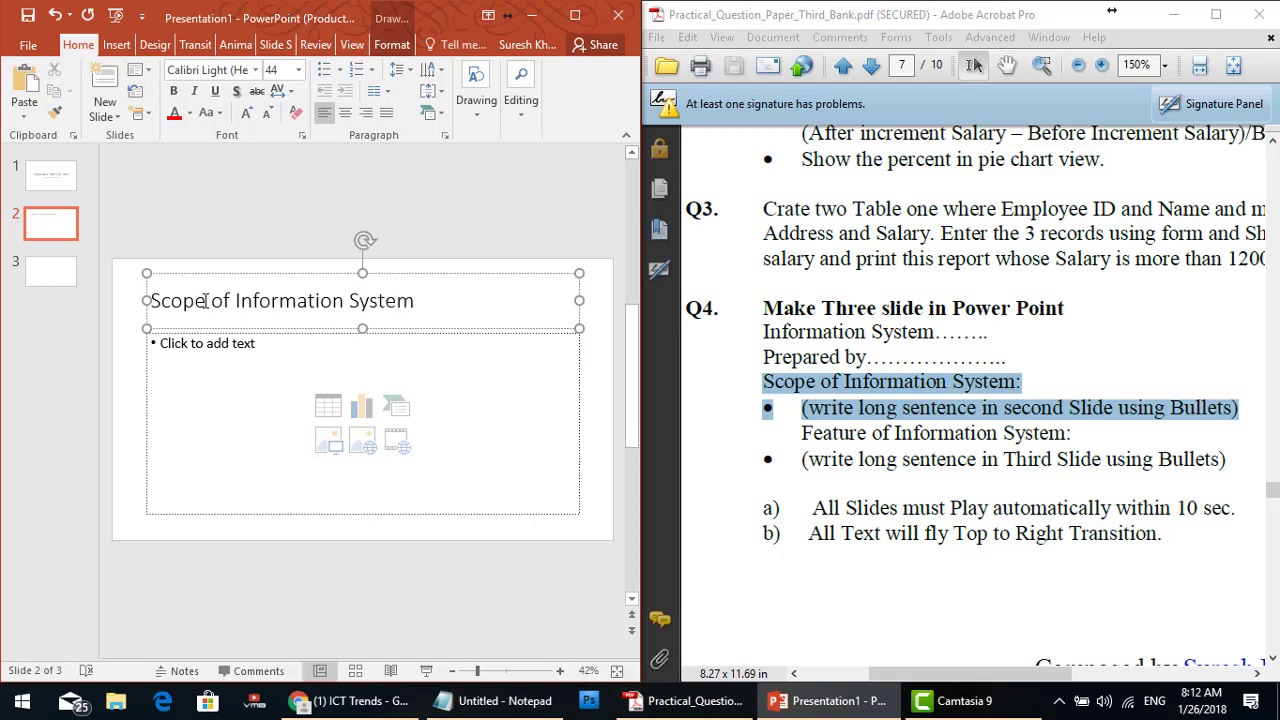
pyautogui.write(':')
# - Add two bullets: covering personal information, and the organization automating its tasks
pyautogui.click(220, 355)
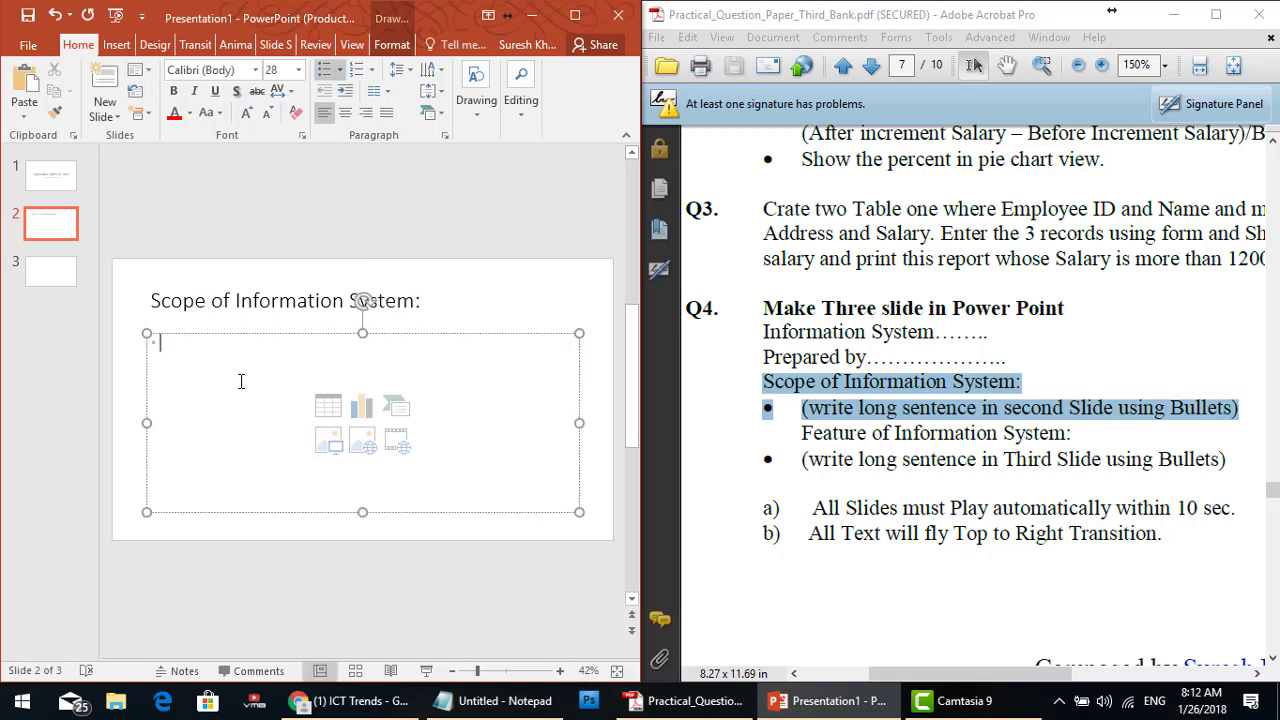
pyautogui.write('This information s')
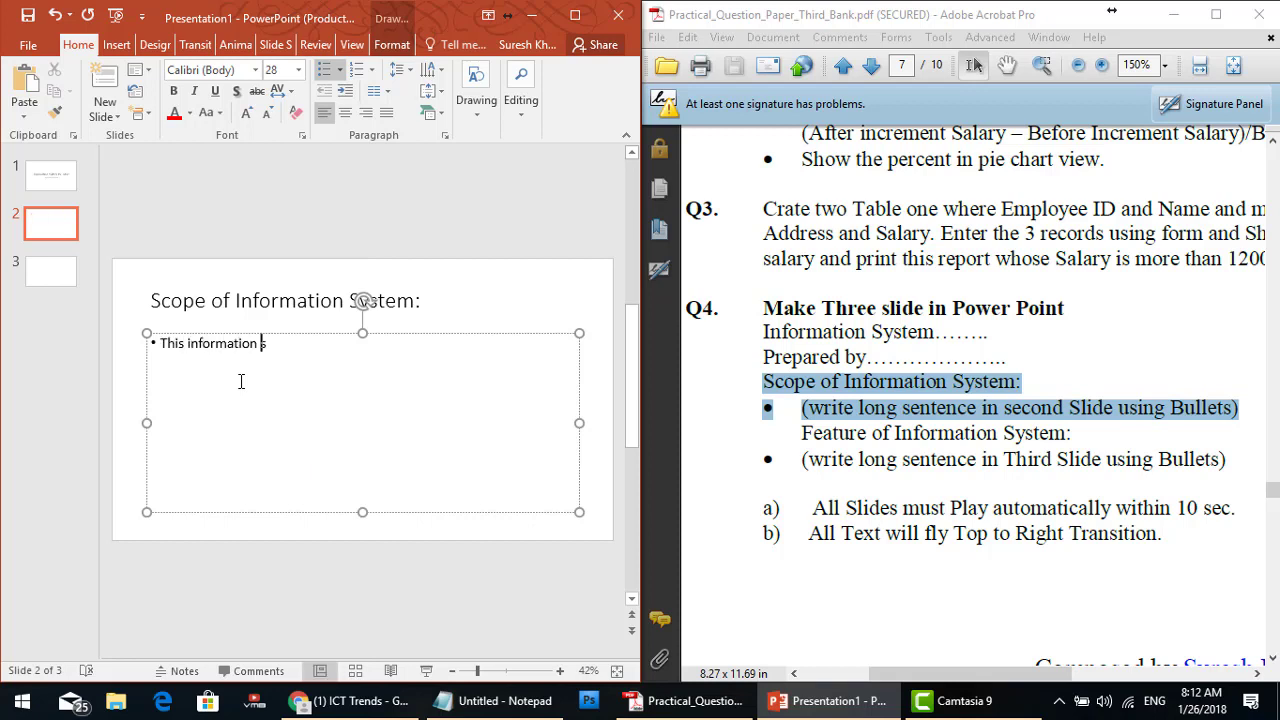
pyautogui.write('ystem will cover ')
pyautogui.write('the ')
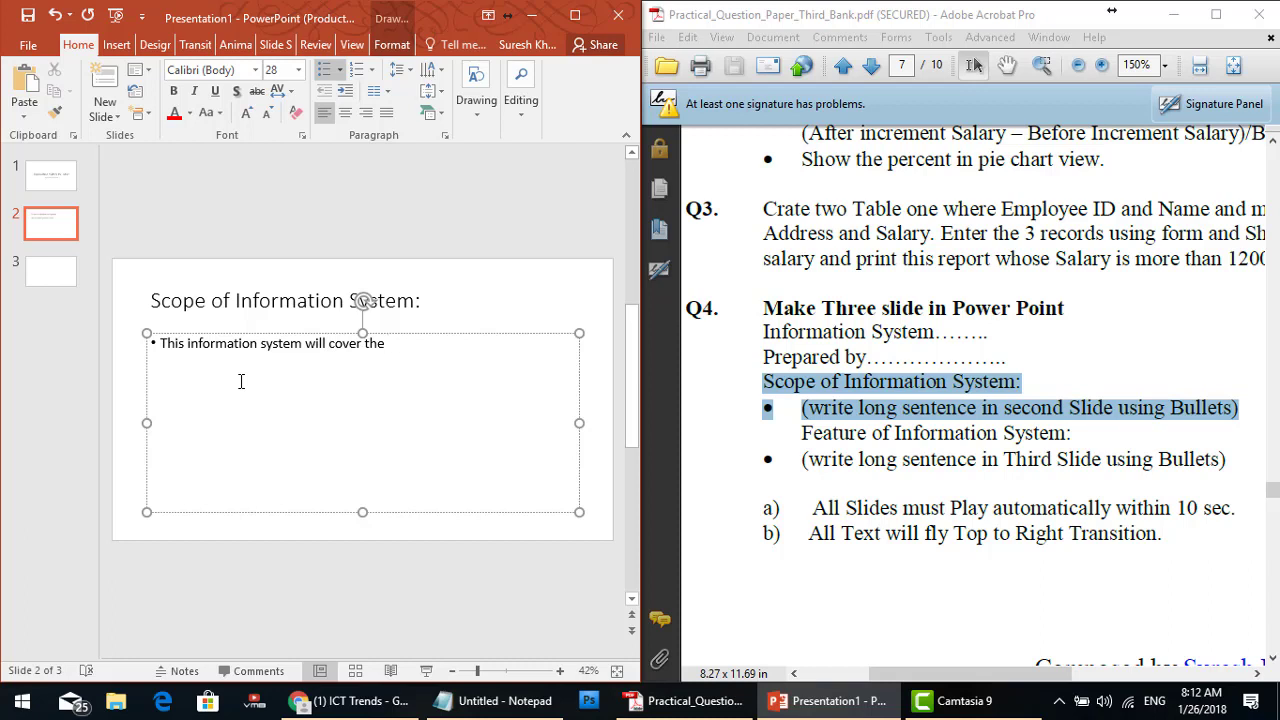
pyautogui.write('personal')
pyautogui.write(' information and')
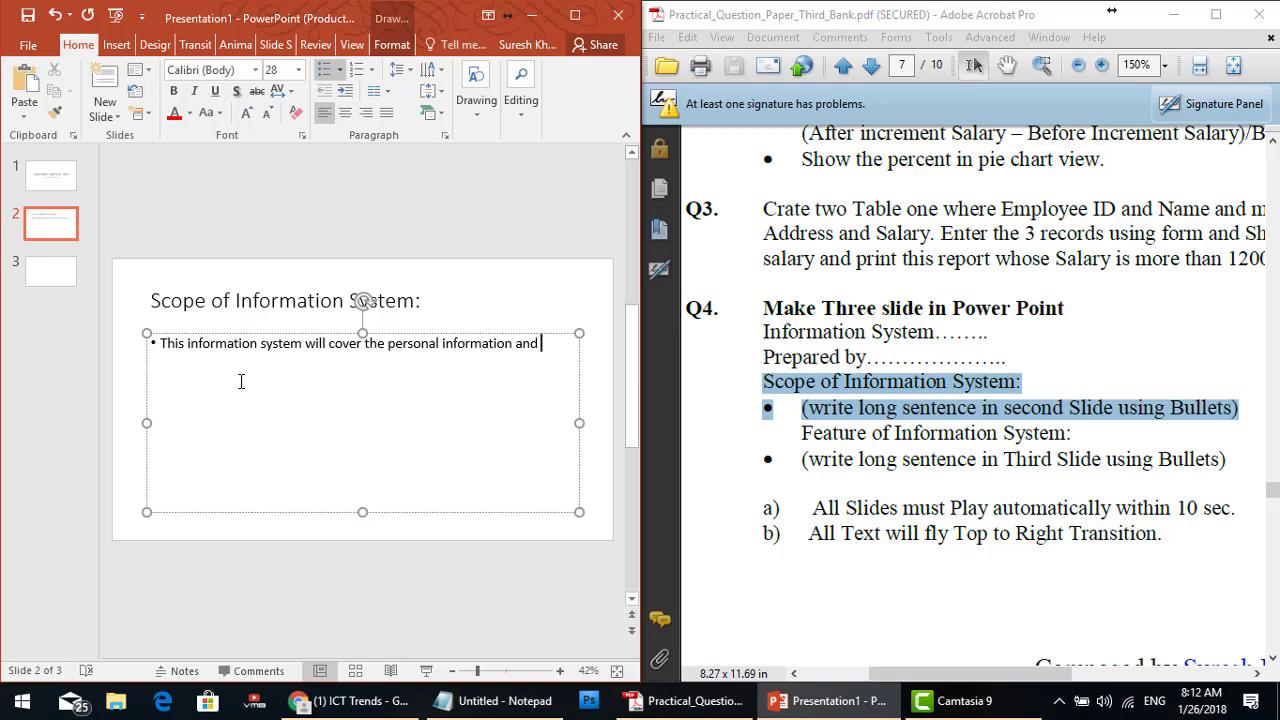
pyautogui.write('proce')
pyautogui.write('ss')
pyautogui.write(' for diffe')
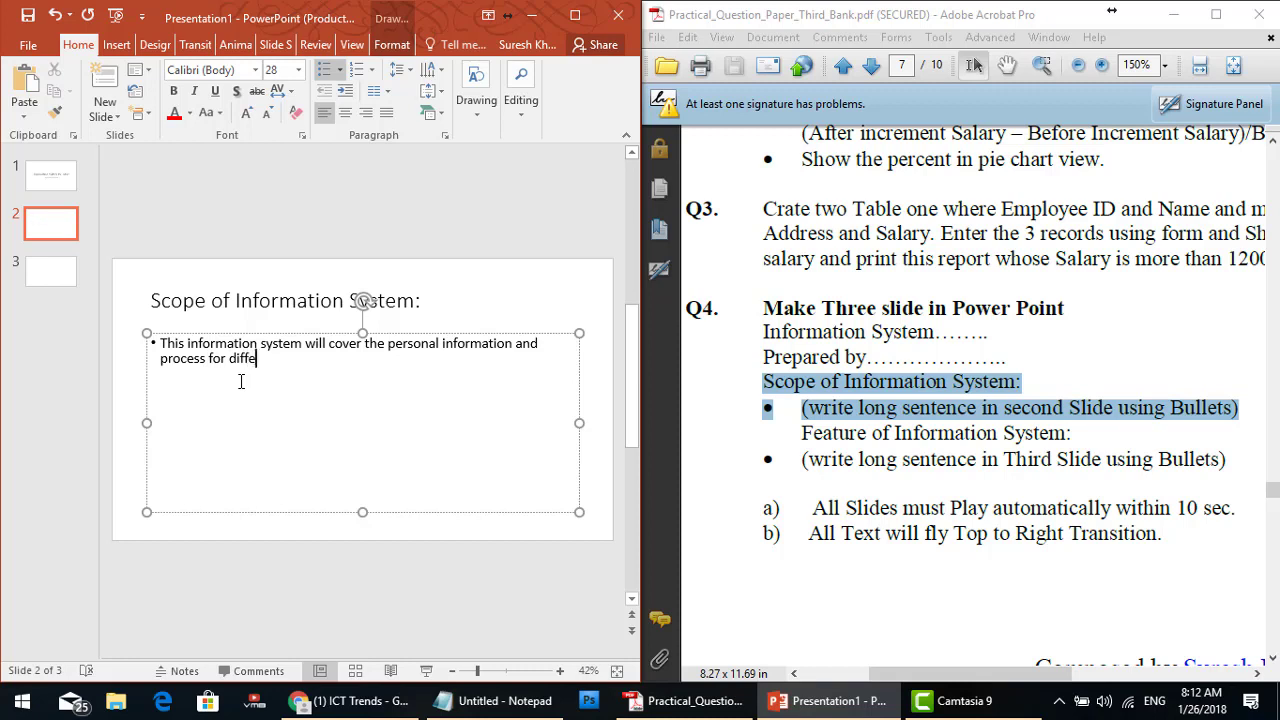
pyautogui.write('rent processes')
pyautogui.press('Return')
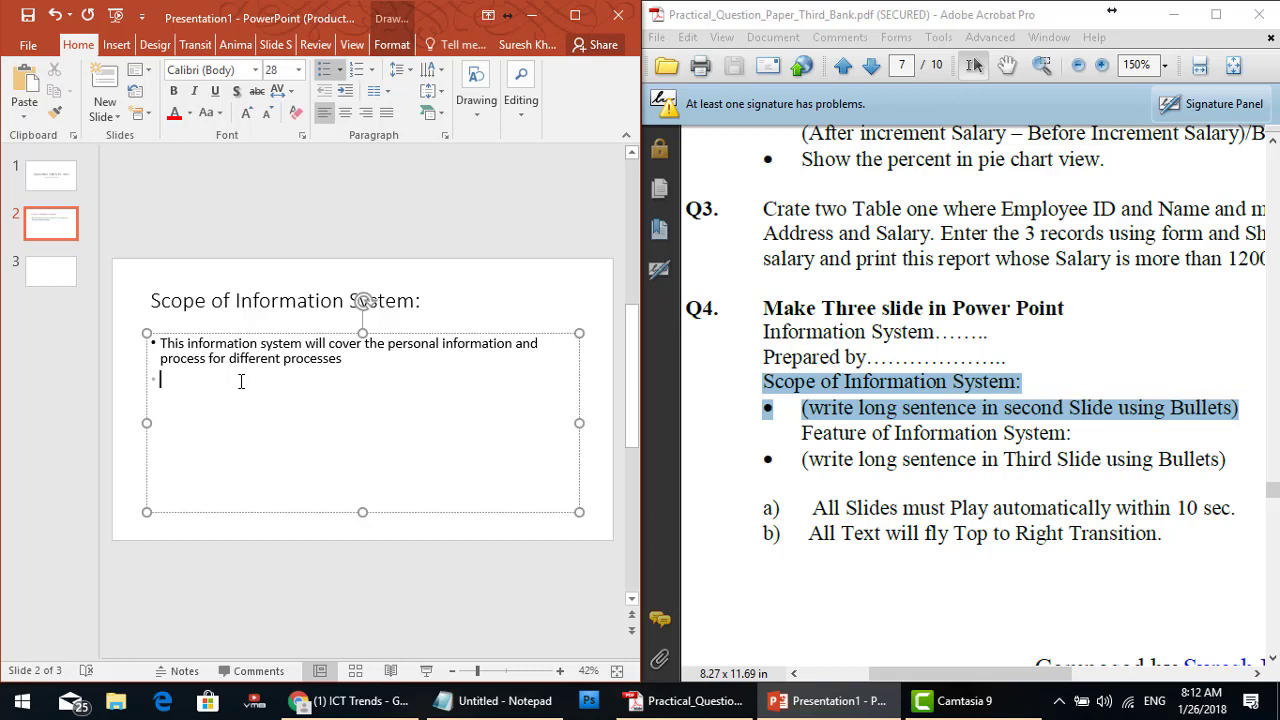
pyautogui.write('The system w')
pyautogui.write('e use')
pyautogui.write('ful for th3e')
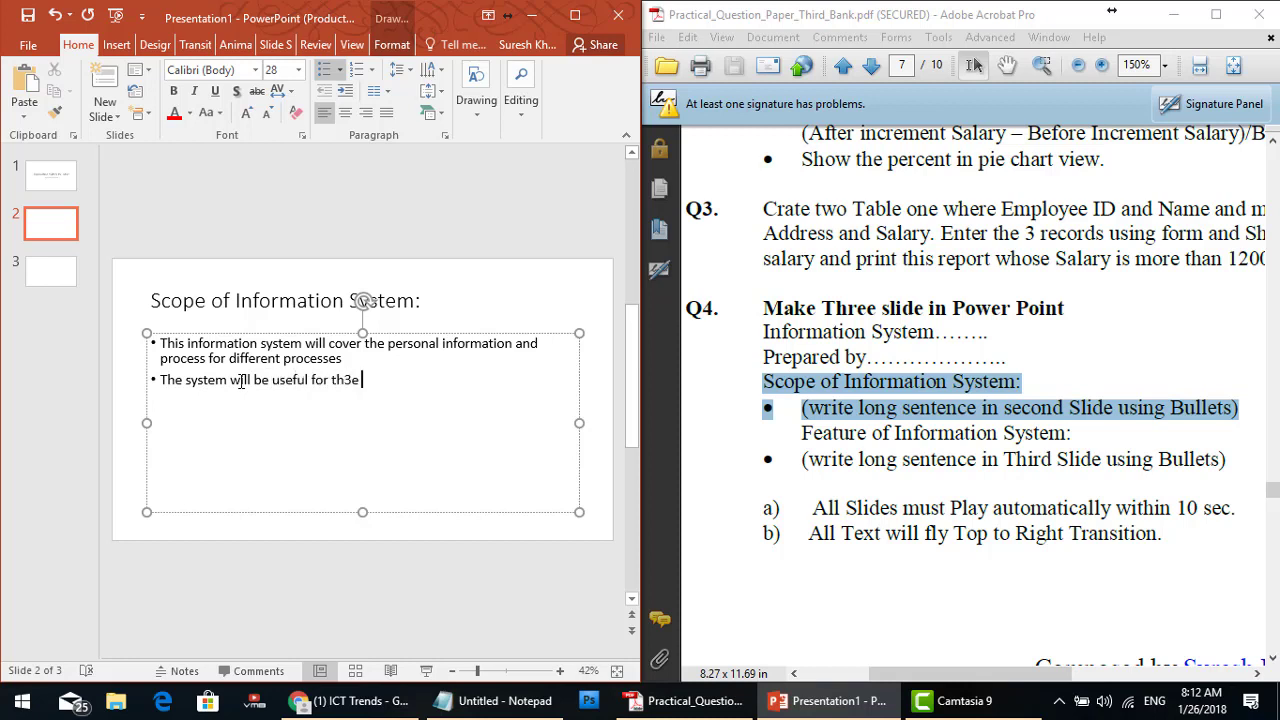
pyautogui.press('BackSpace')
pyautogui.press('BackSpace')
pyautogui.write('e organiz')
pyautogui.write('ation to auto')
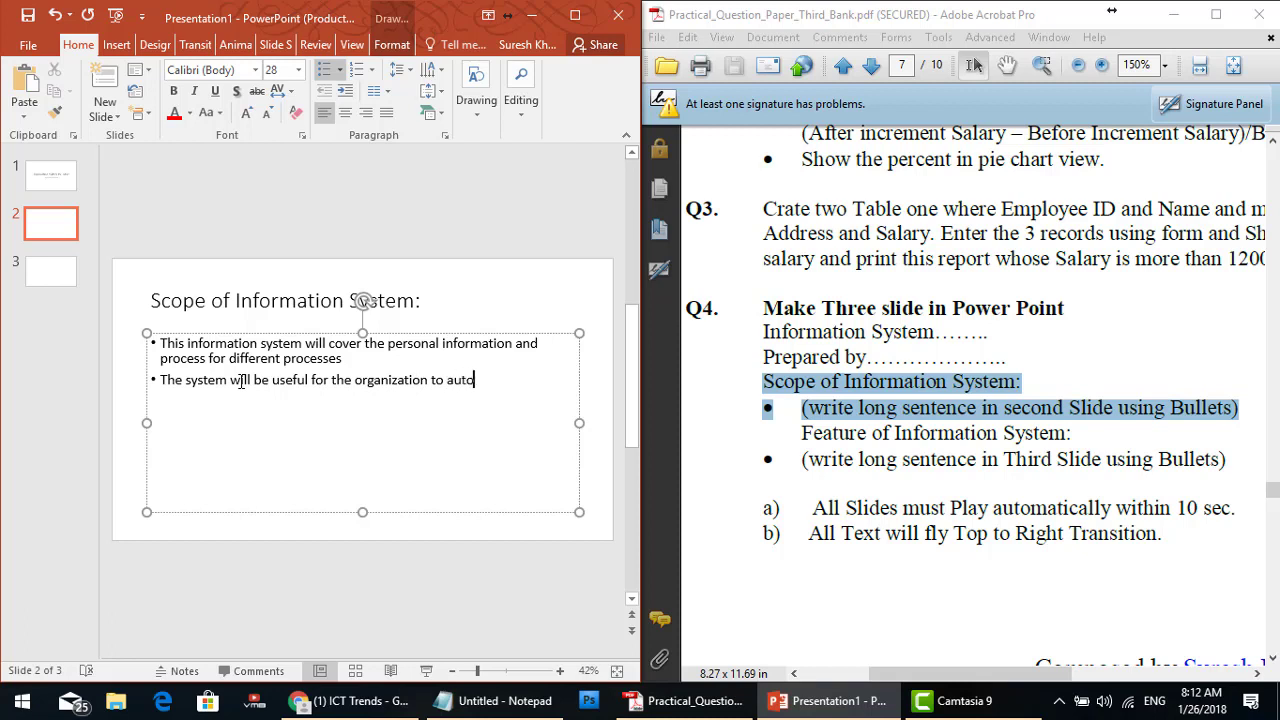
pyautogui.write('mate and ')
pyautogui.write('spediate the tas')
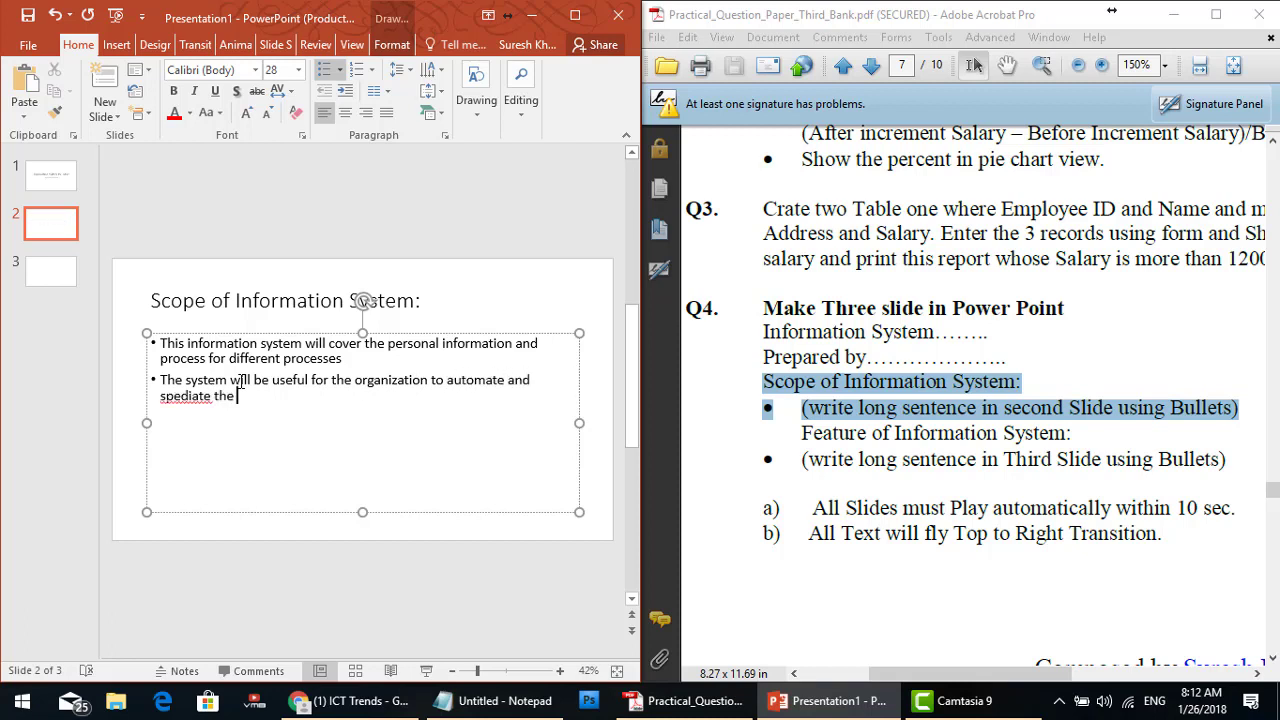
pyautogui.write('k')
# - Replace misspelled 'spediate' so the second bullet ends 'to accomplish the task quicker'
pyautogui.rightClick(183, 393)
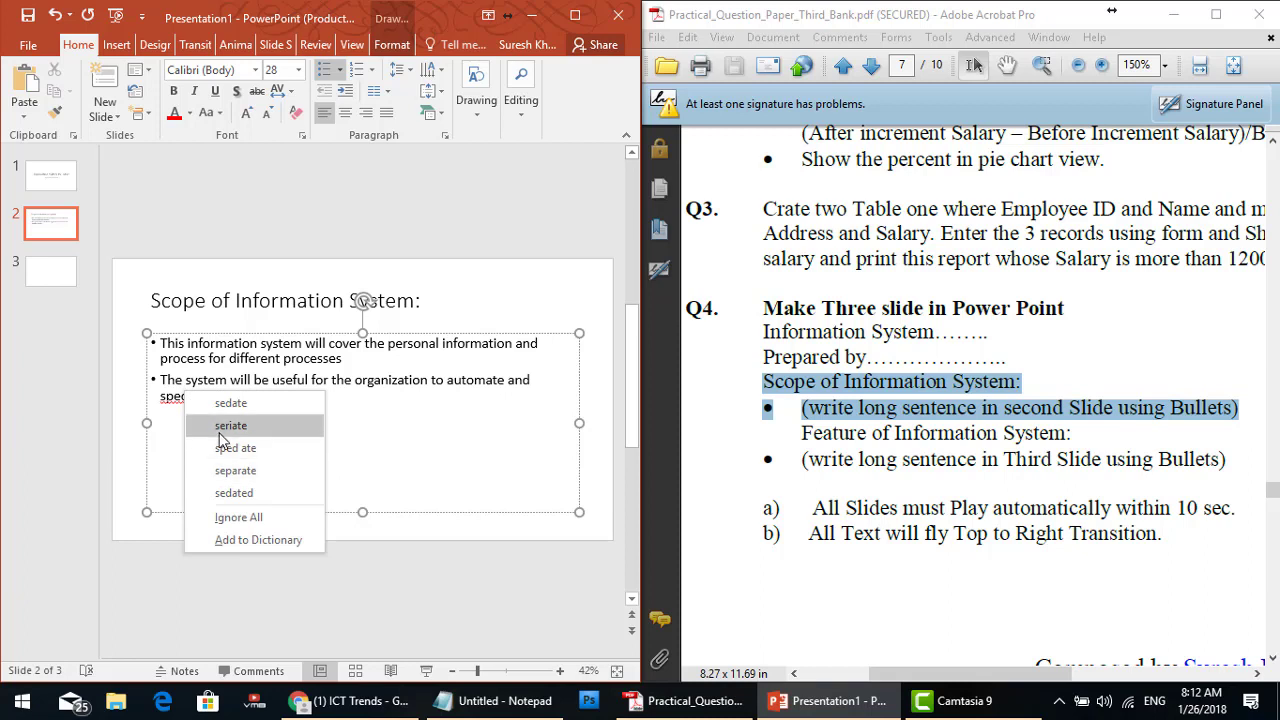
pyautogui.click(178, 398)
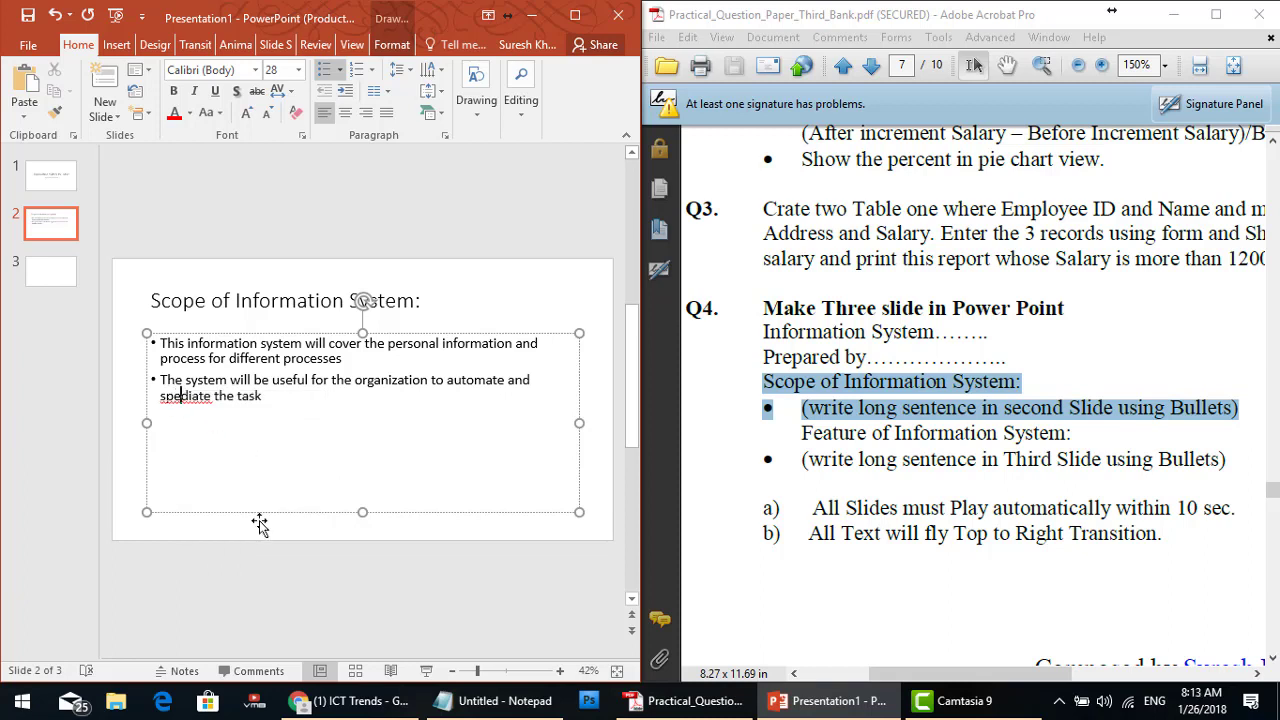
pyautogui.write('e')
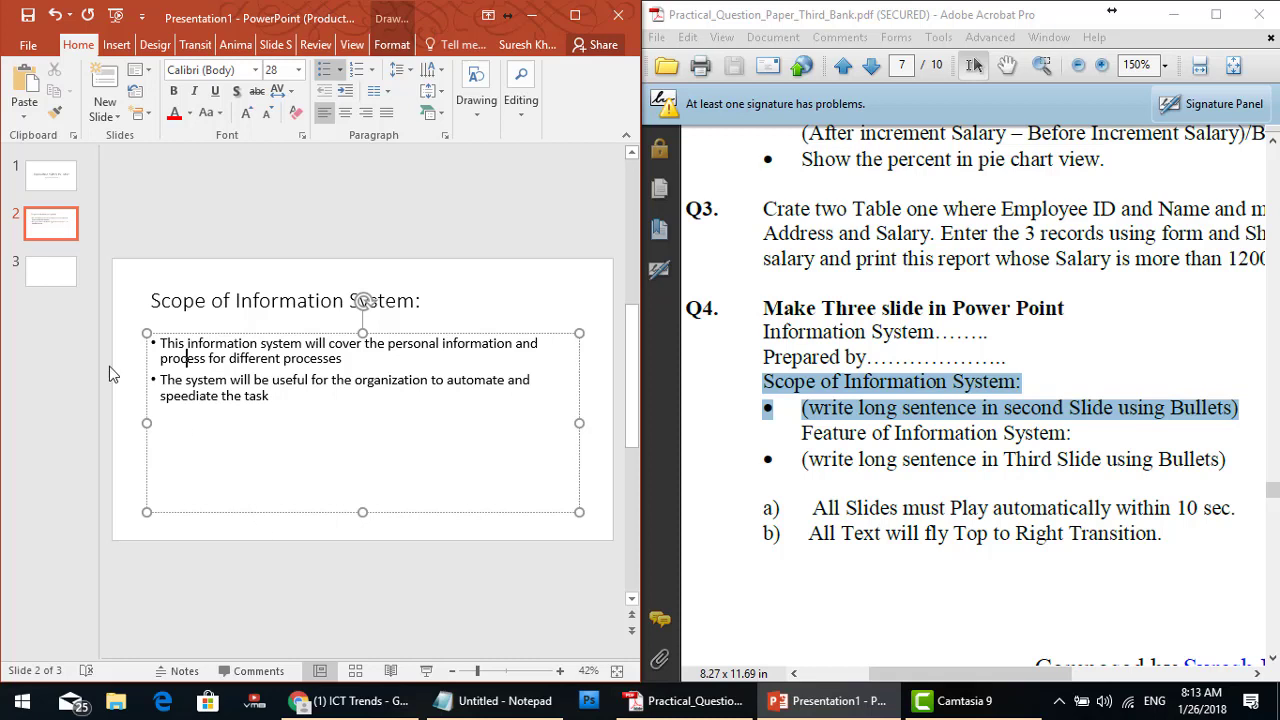
pyautogui.rightClick(175, 399)
pyautogui.click(174, 397)
pyautogui.rightClick(173, 396)
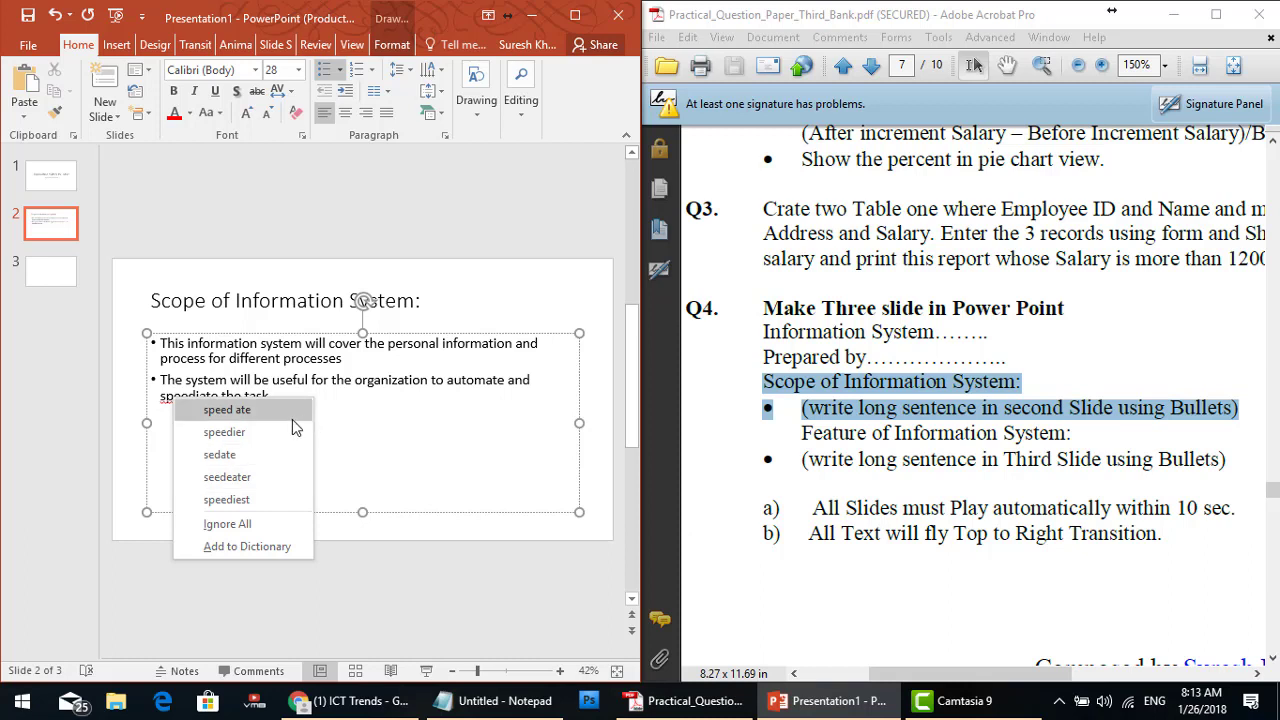
pyautogui.press('Escape')
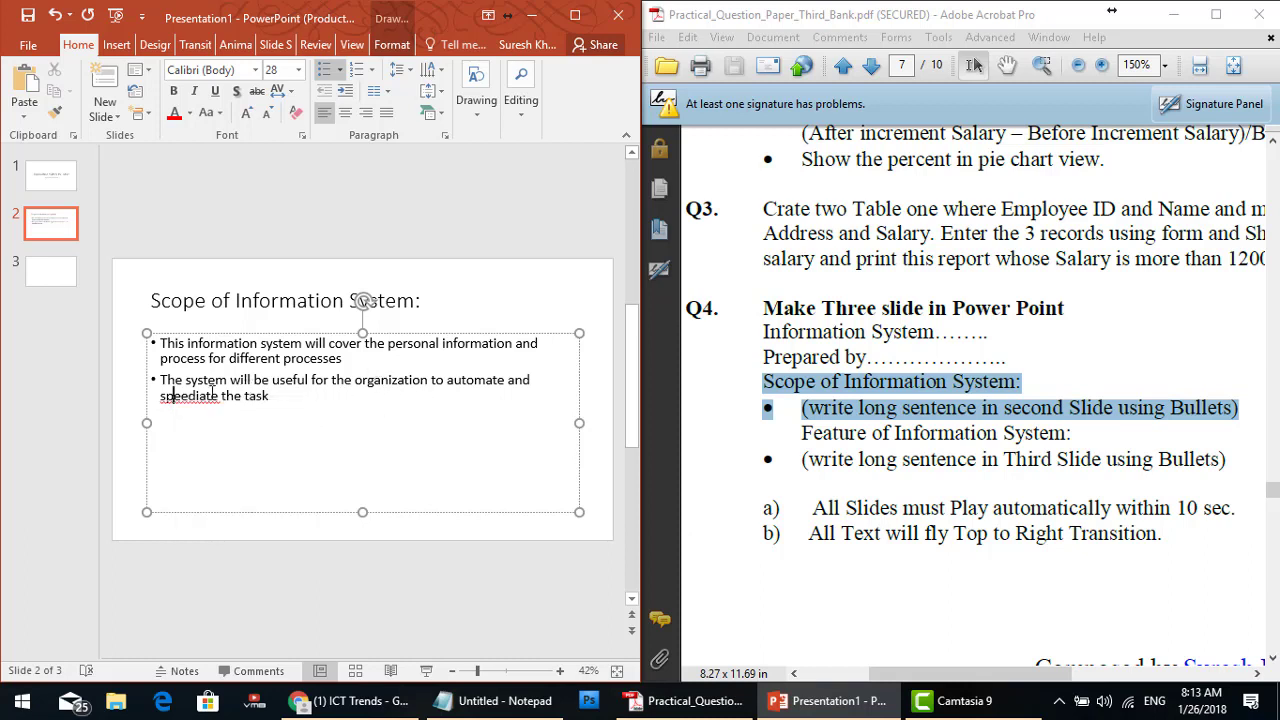
pyautogui.doubleClick(175, 396)
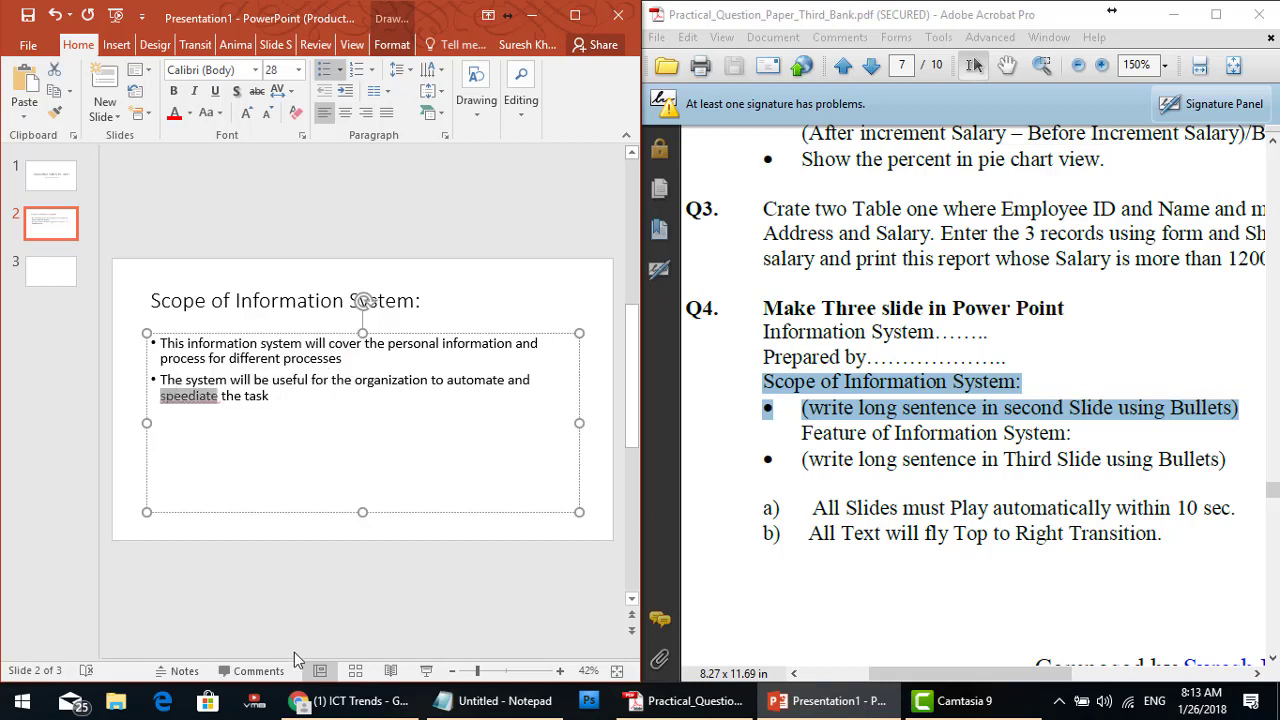
pyautogui.write('to accom')
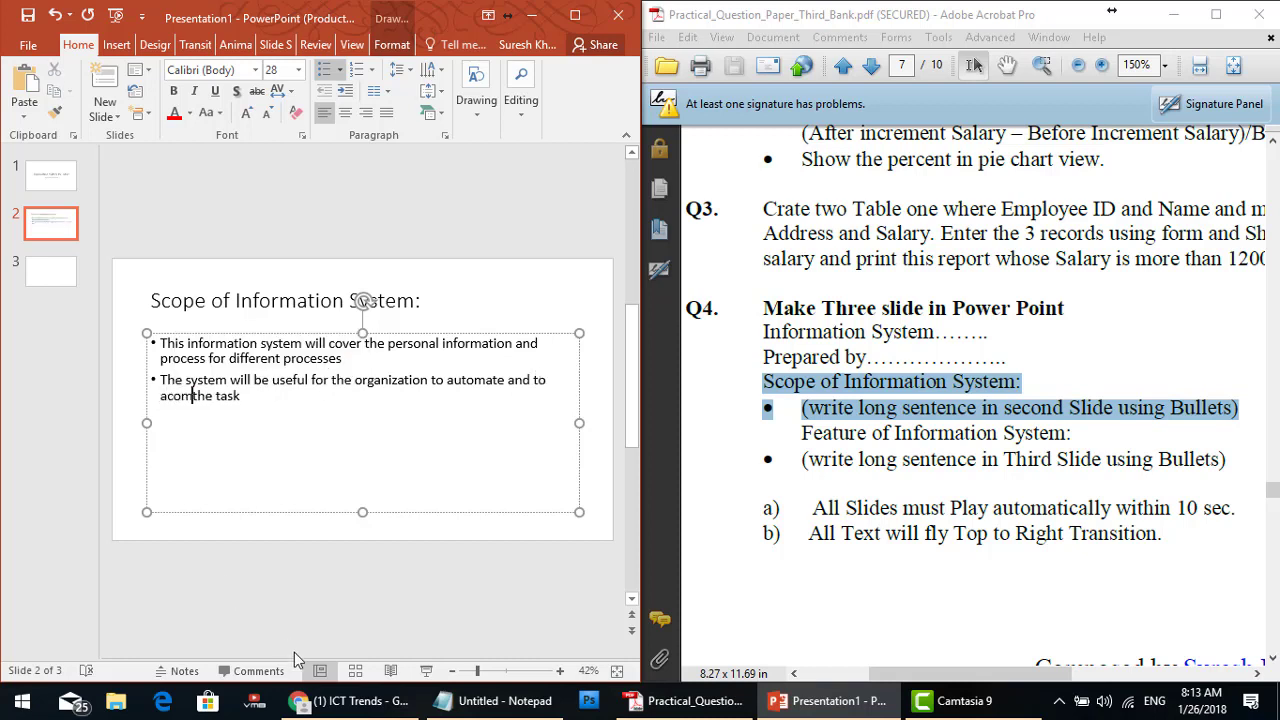
pyautogui.write('plish the')
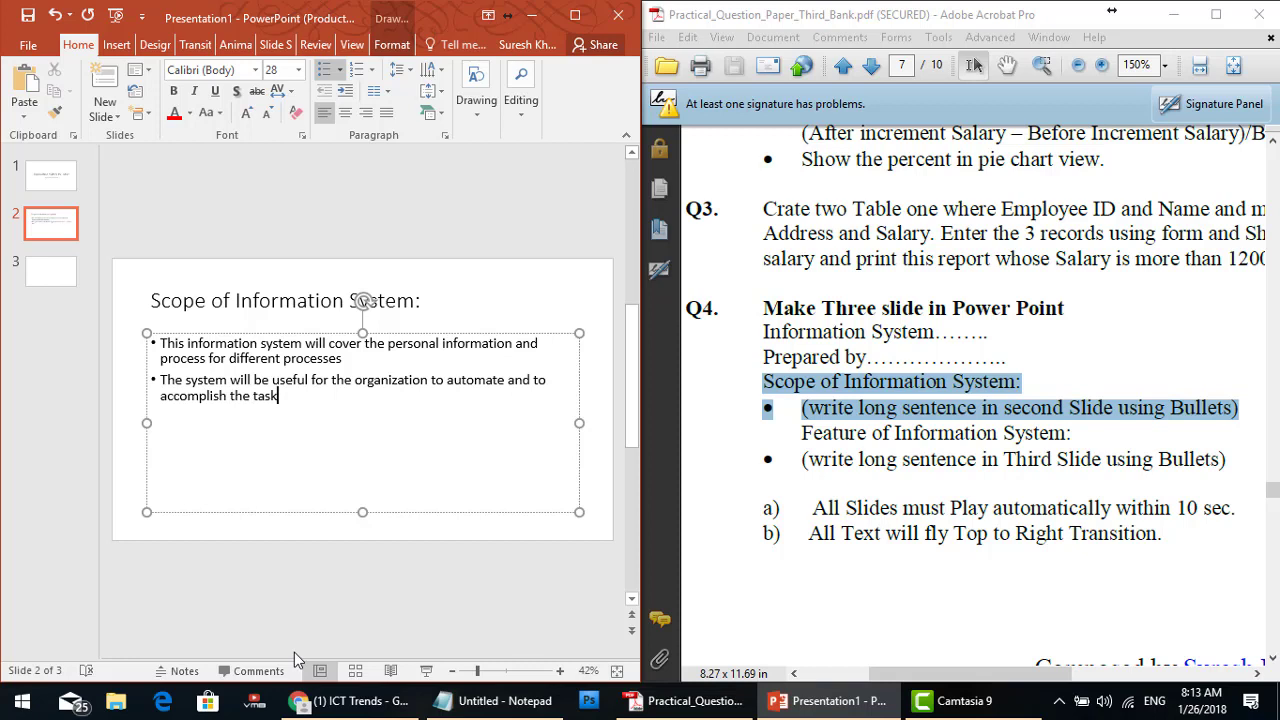
pyautogui.write(' task qui')
pyautogui.write('cker')
# - Mark the slide 3 requirements in the assignment PDF and return to PowerPoint
pyautogui.click(812, 424)
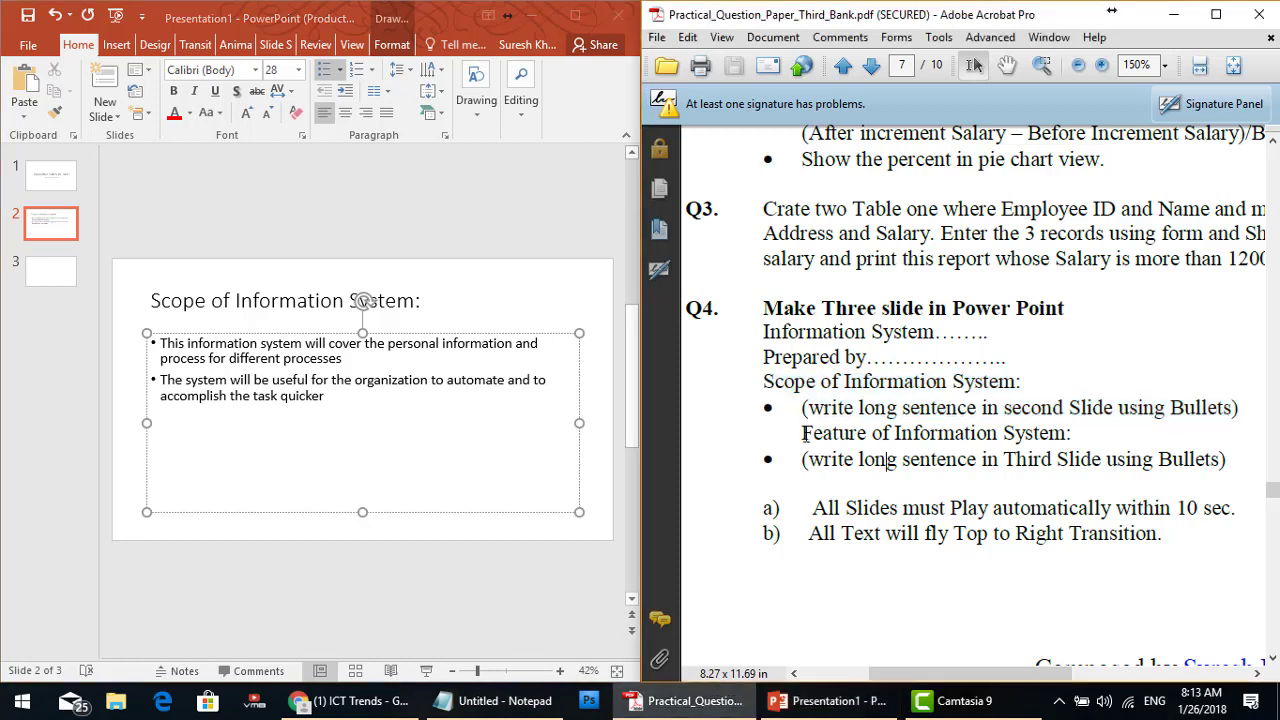
pyautogui.moveTo(803, 435); pyautogui.dragTo(1221, 459)
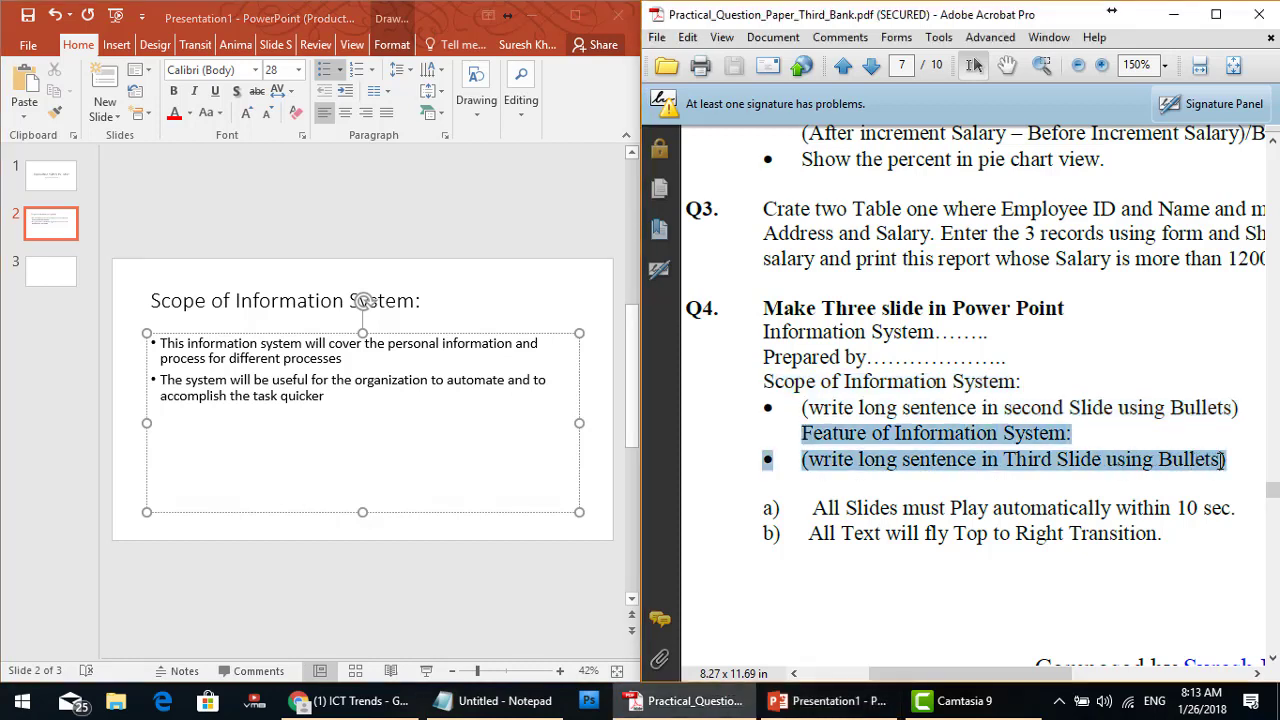
pyautogui.click(47, 267)
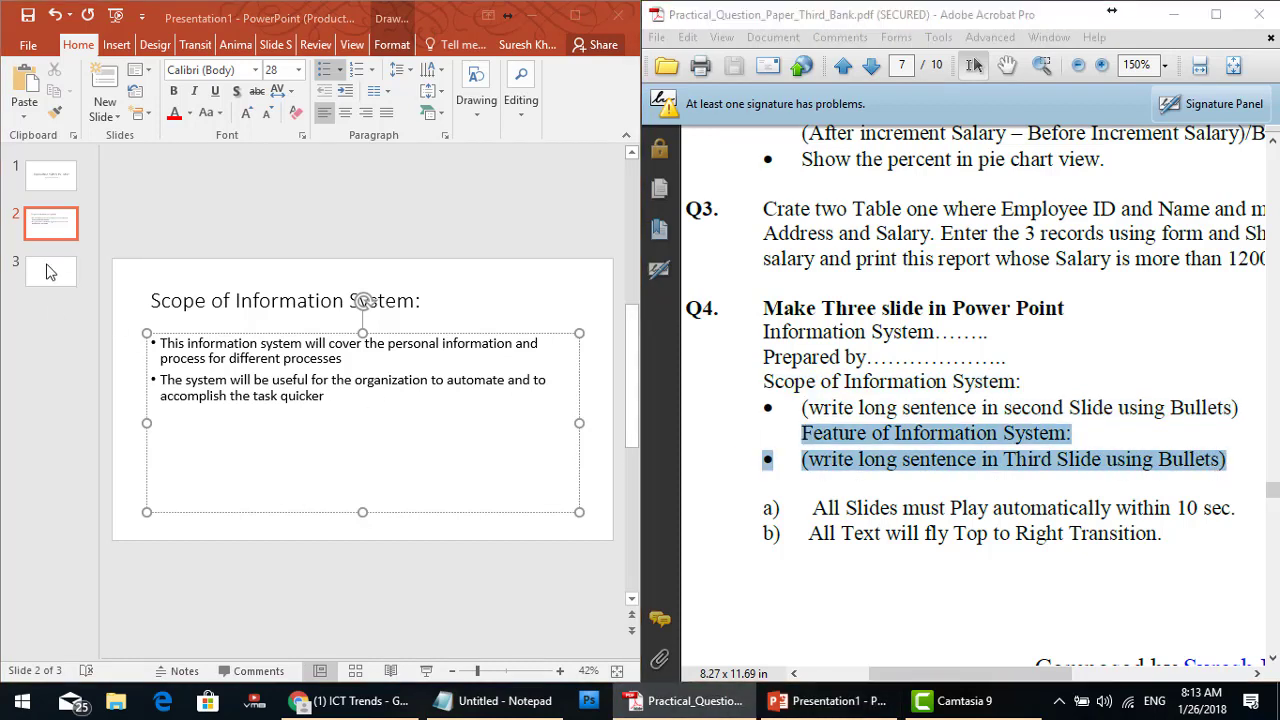
# - Title slide 3 'Feature of Information System'
pyautogui.click(47, 271)
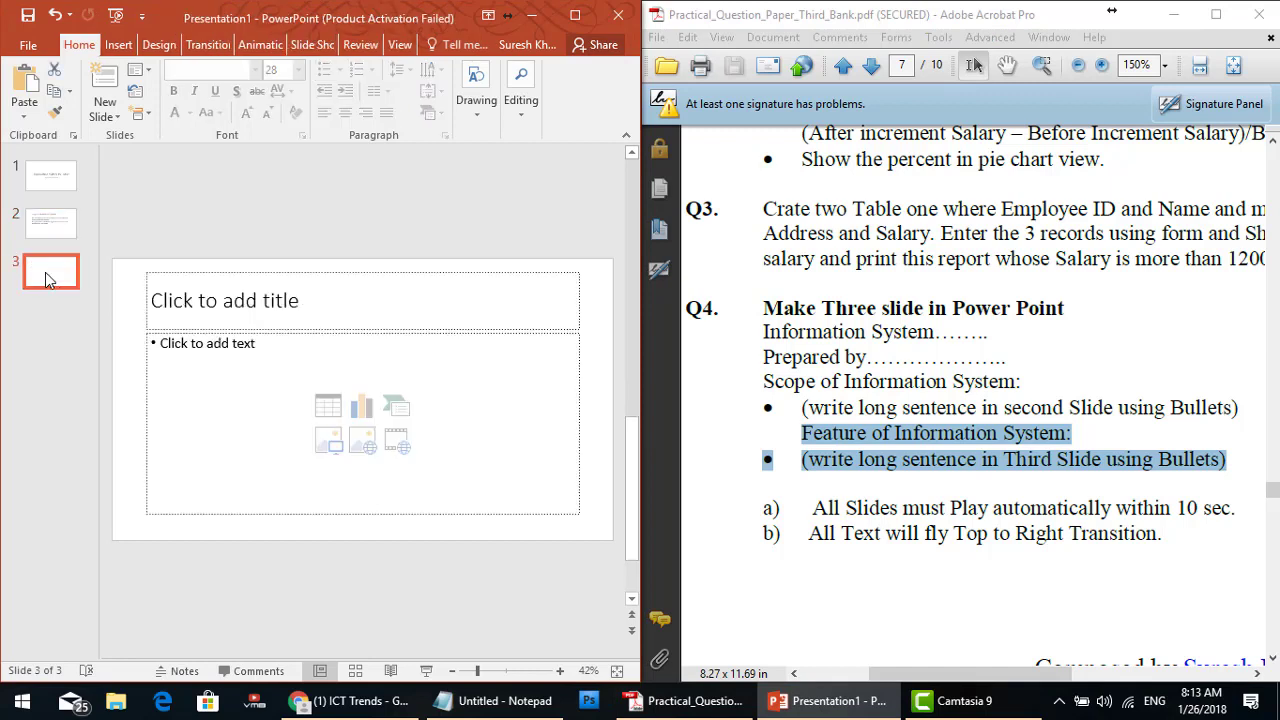
pyautogui.click(238, 300)
pyautogui.write('Feature')
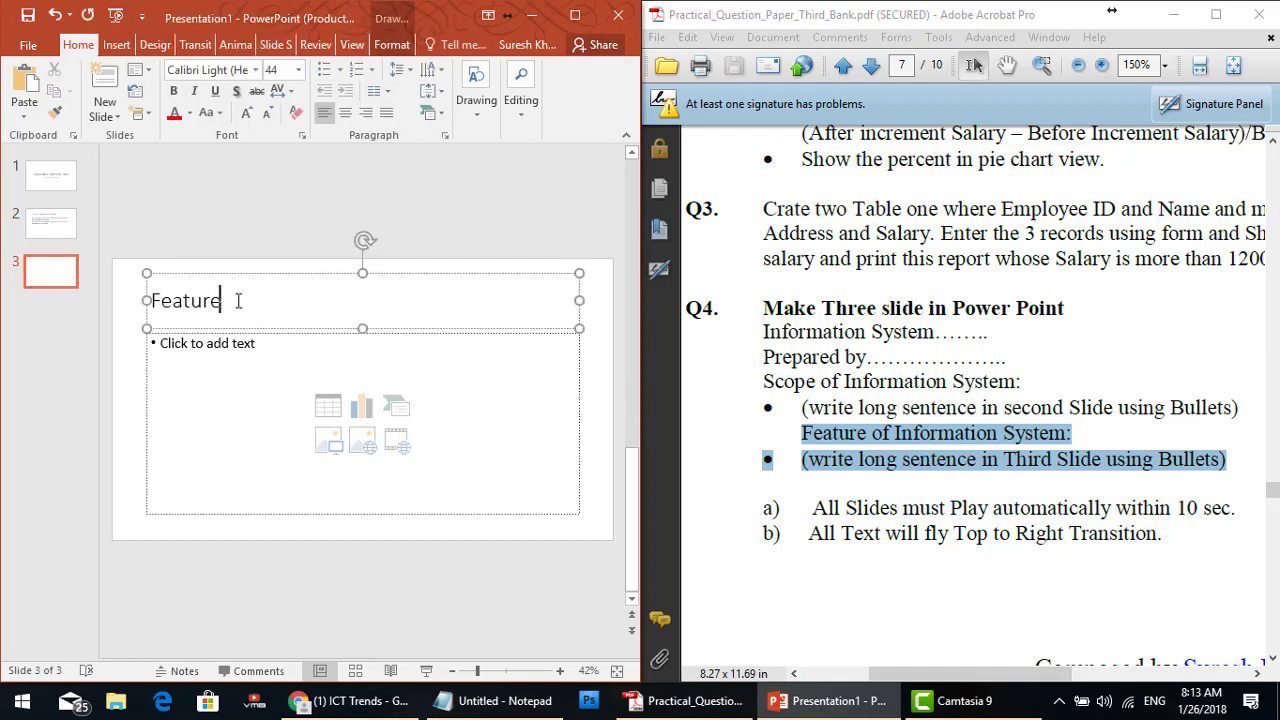
pyautogui.write(' of Informat')
pyautogui.press('BackSpace')
pyautogui.press('BackSpace')
pyautogui.press('BackSpace')
pyautogui.press('BackSpace')
pyautogui.write('rmation Syste')
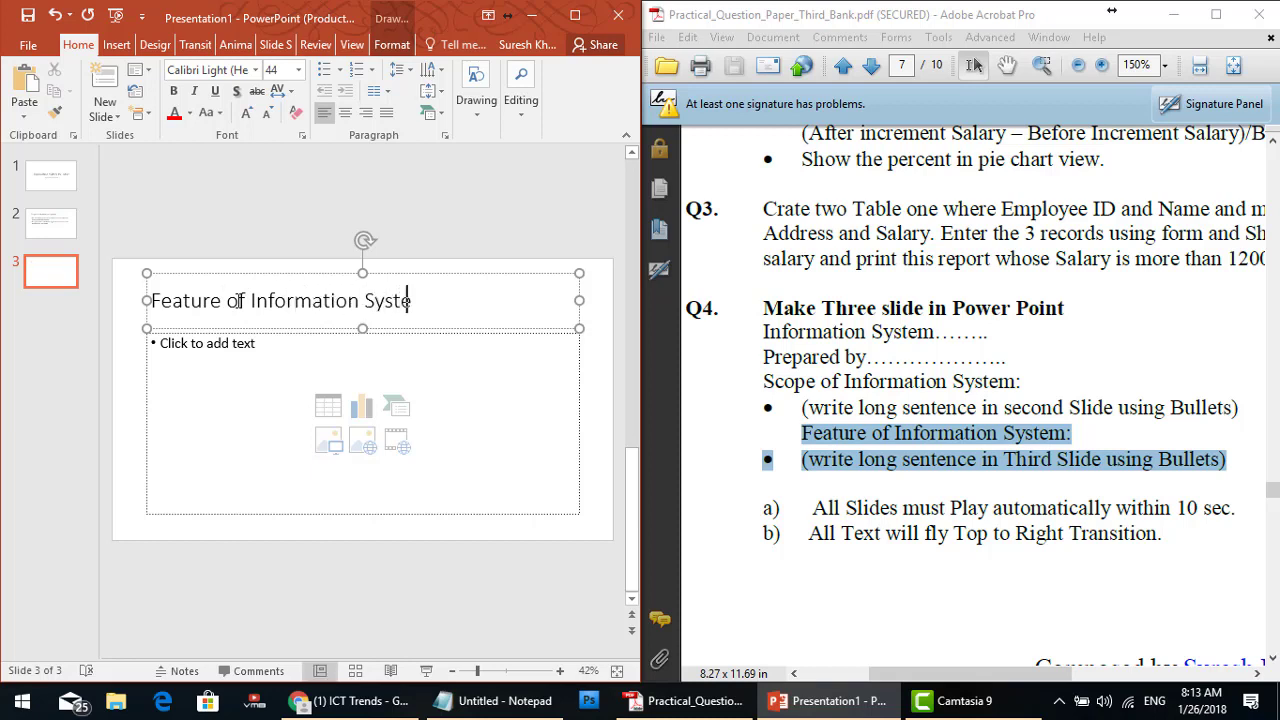
pyautogui.write('m')
# - Add slide 3 bullets on using little memory and disk space and on future expansion
pyautogui.click(218, 348)
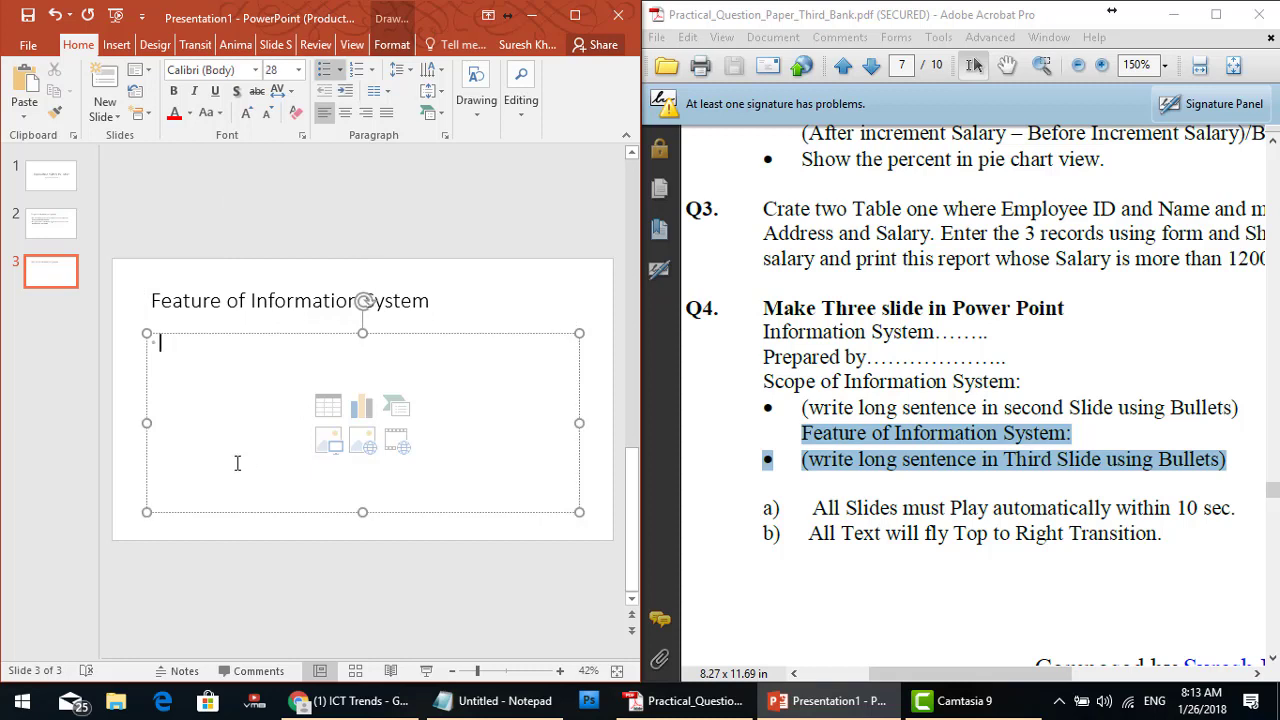
pyautogui.write('This')
pyautogui.write('info')
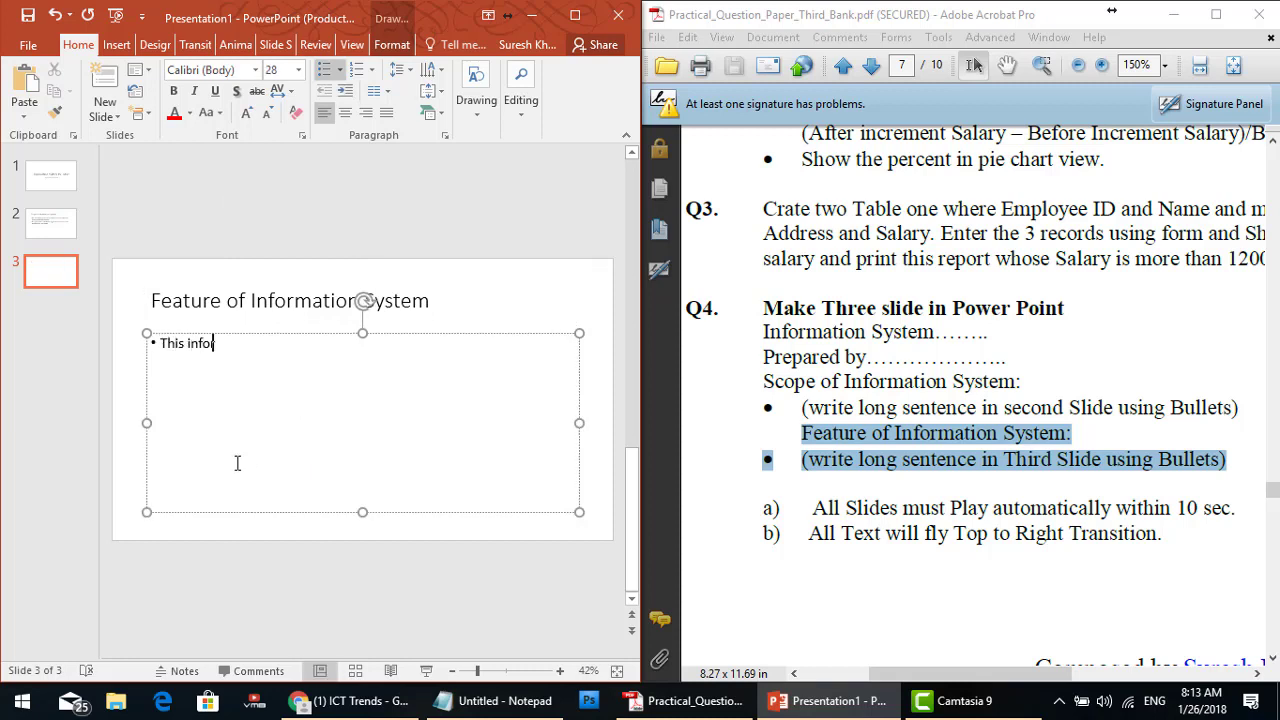
pyautogui.write('rmation')
pyautogui.write(' will consume ')
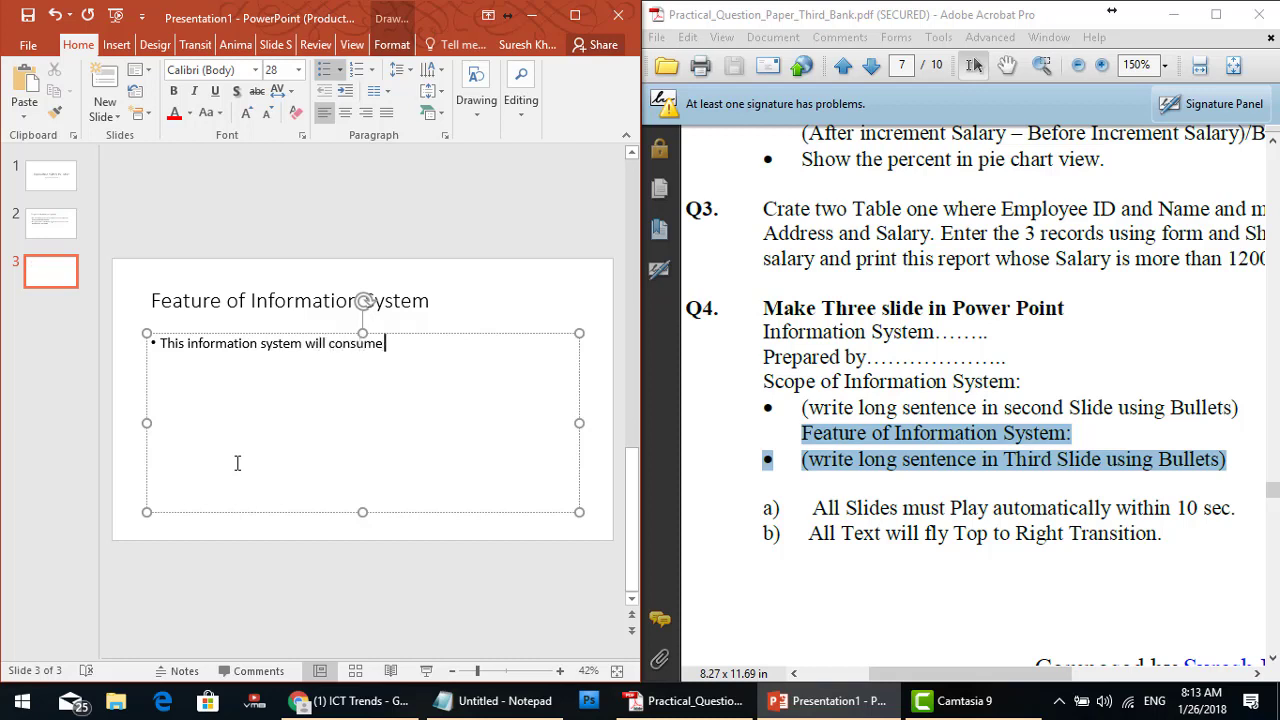
pyautogui.write('memory space')
pyautogui.write(' as we')
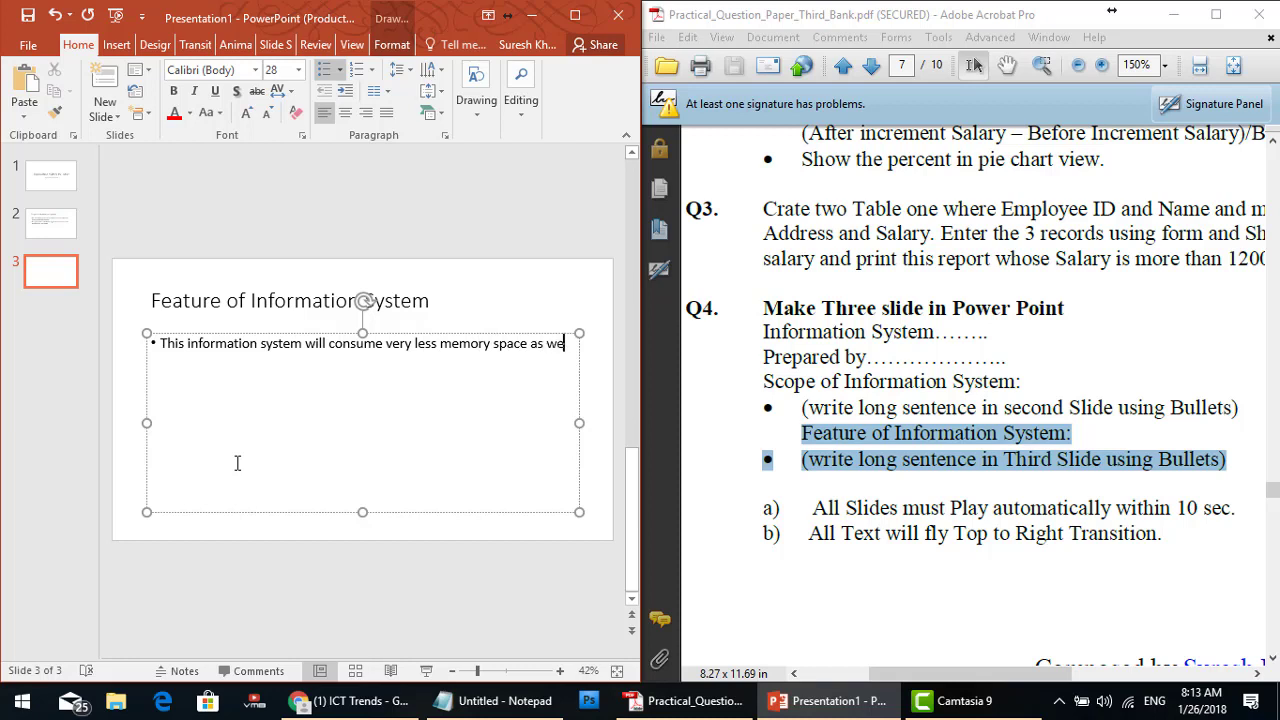
pyautogui.write('ll.')
pyautogui.press('BackSpace')
pyautogui.write('disk space')
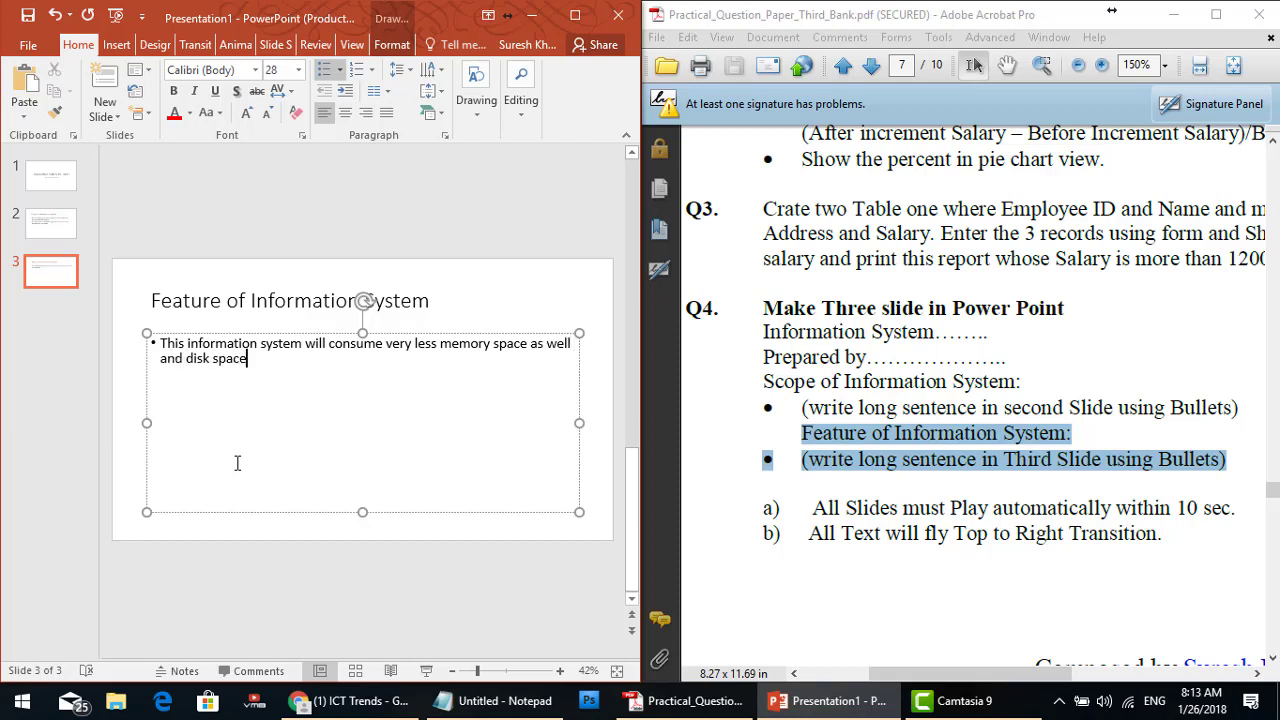
pyautogui.press('Return')
pyautogui.write('The system is capable')
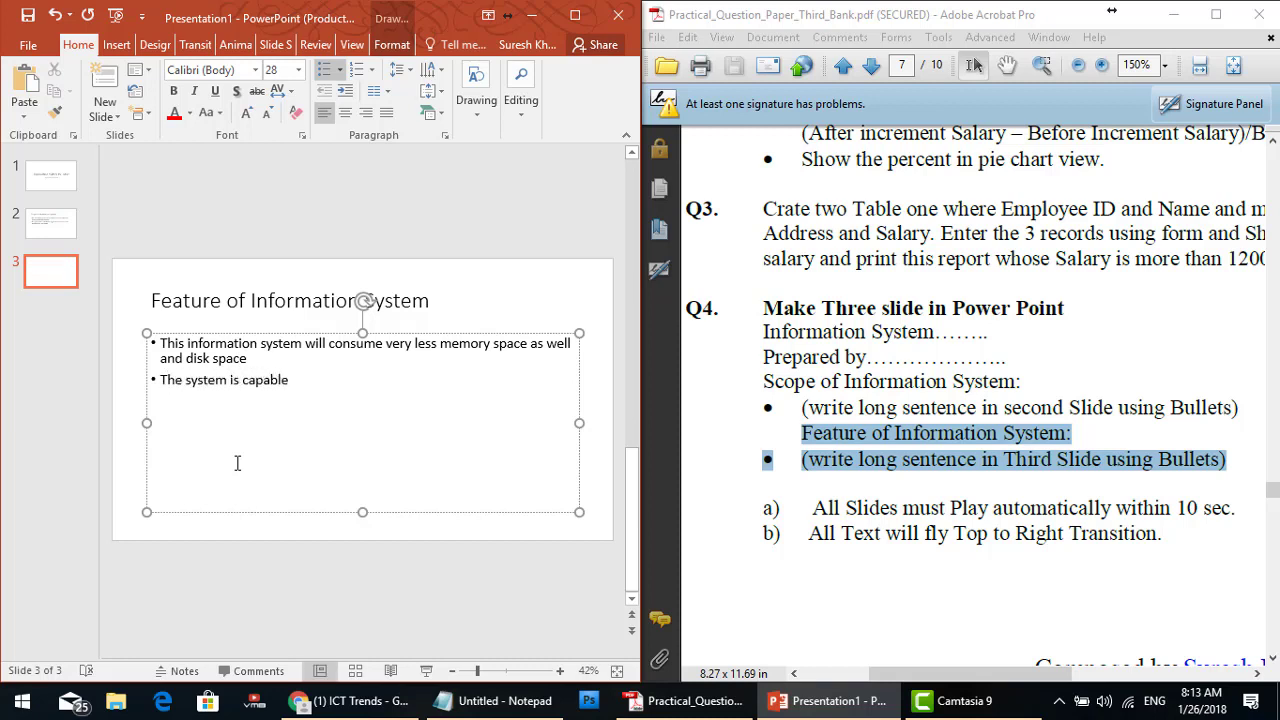
pyautogui.write(' of future expan')
pyautogui.write('ssion')
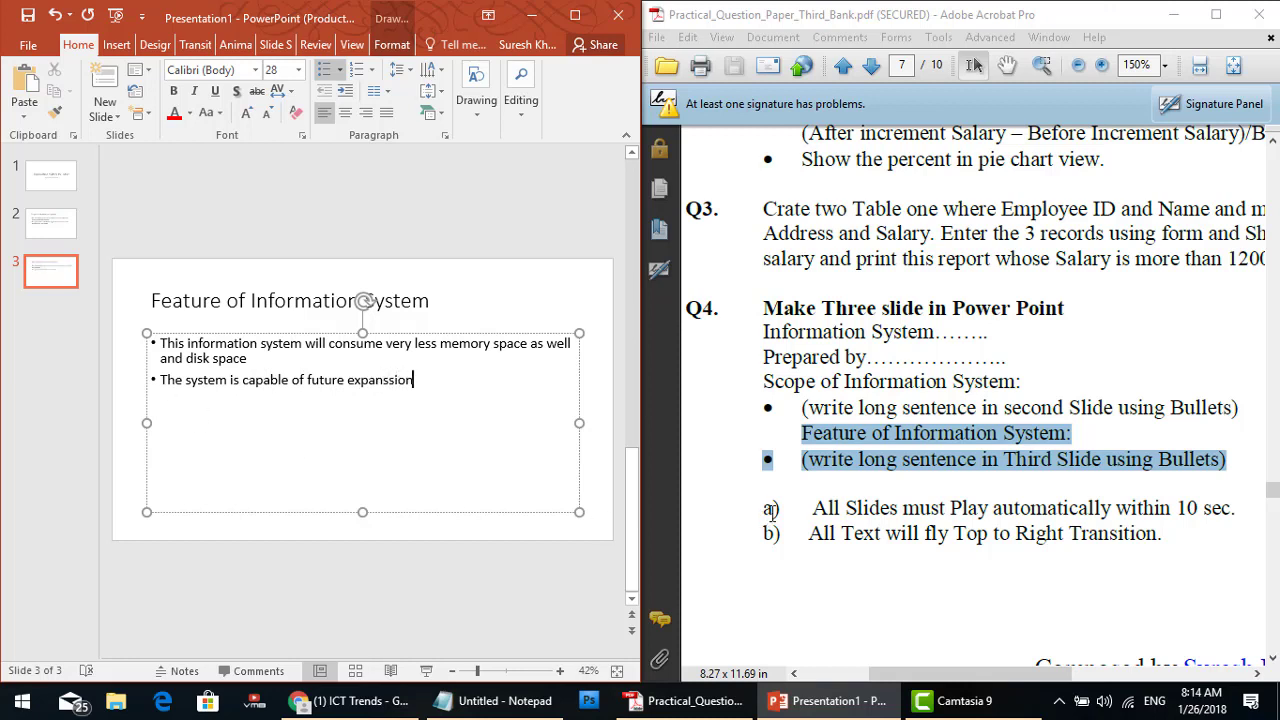
# - Highlight the 10-second automatic play requirement, then maximize the PowerPoint window
pyautogui.click(868, 505)
pyautogui.moveTo(818, 508); pyautogui.dragTo(1231, 500)
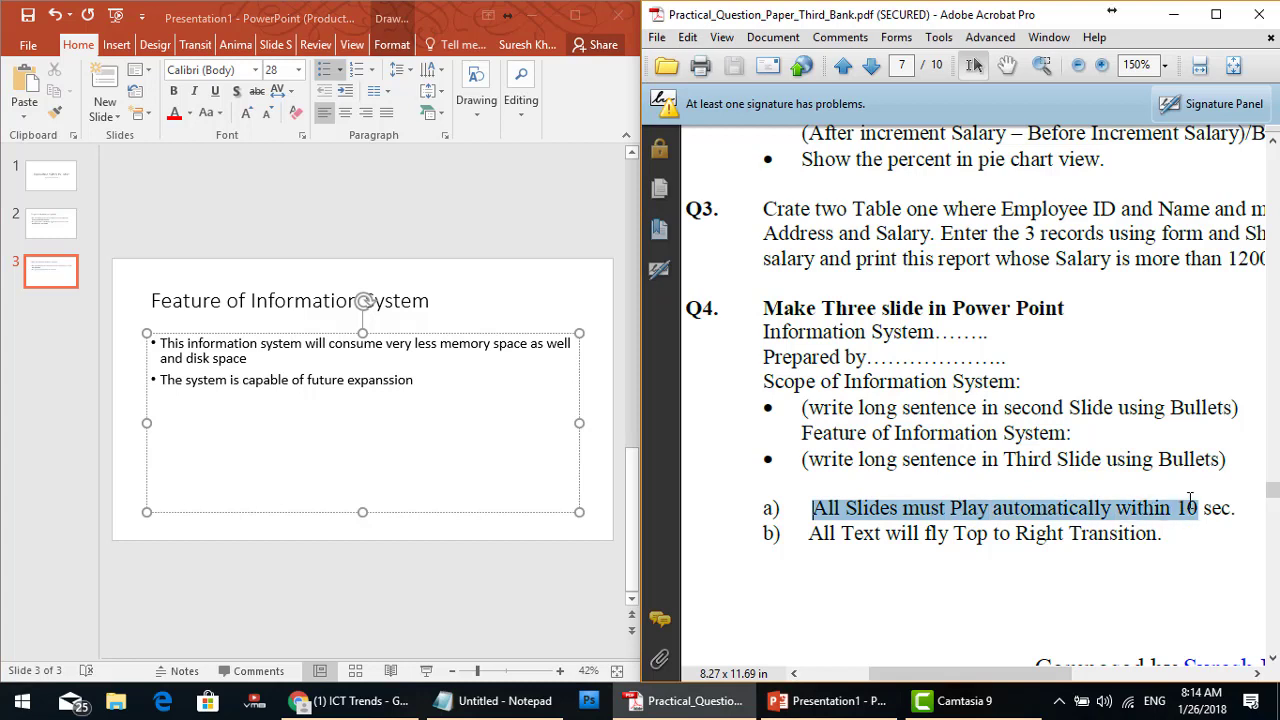
pyautogui.click(159, 229)
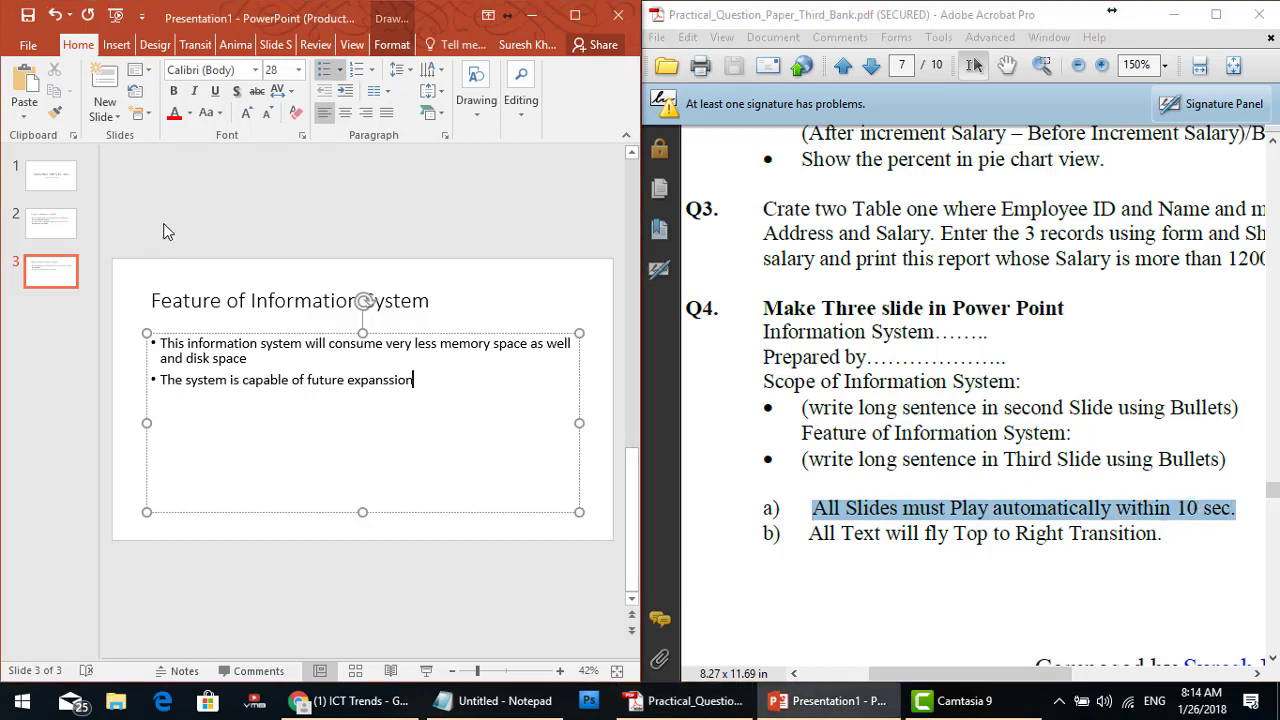
pyautogui.click(578, 17)
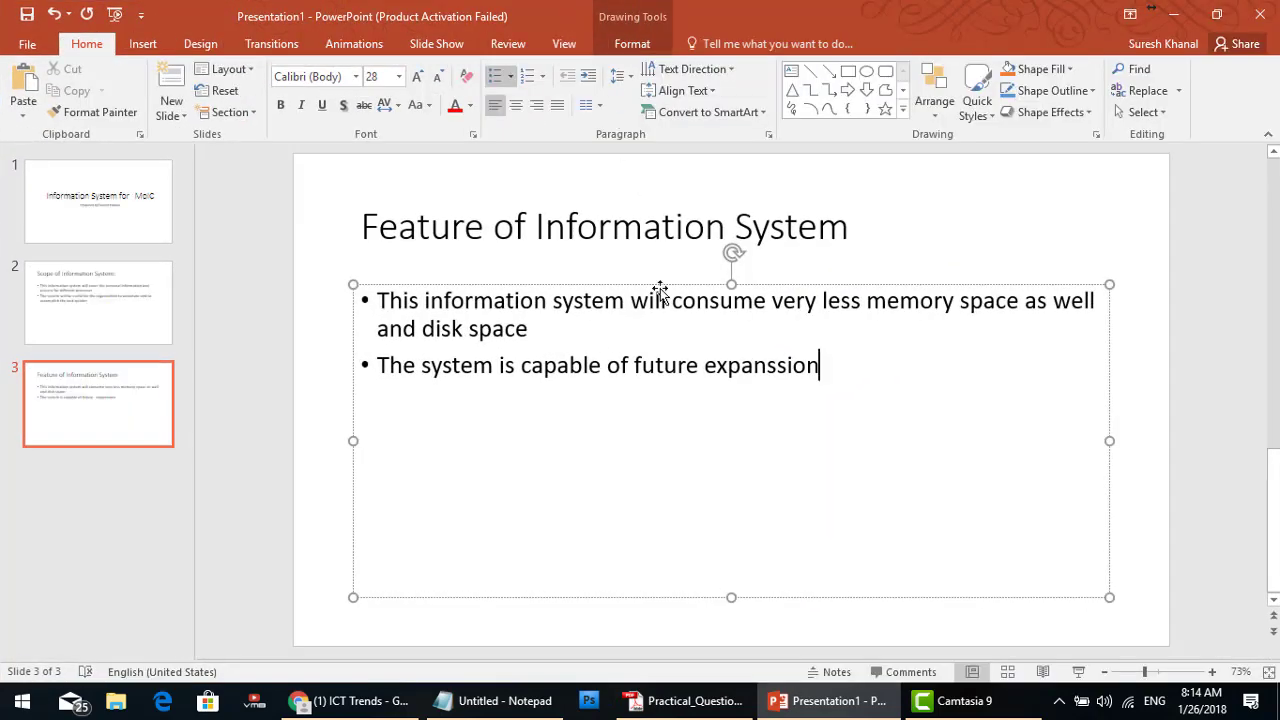
# - Switch to Slide Sorter view and select all three slides
pyautogui.click(1006, 674)
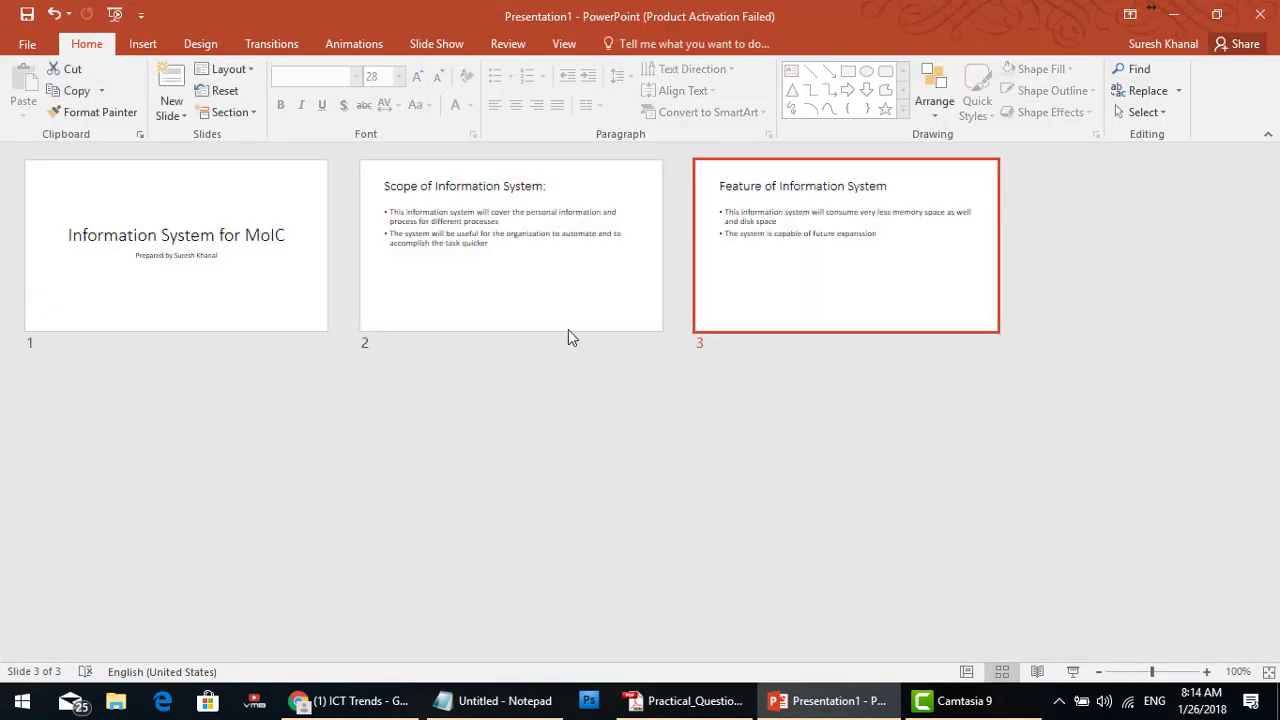
pyautogui.click(562, 44)
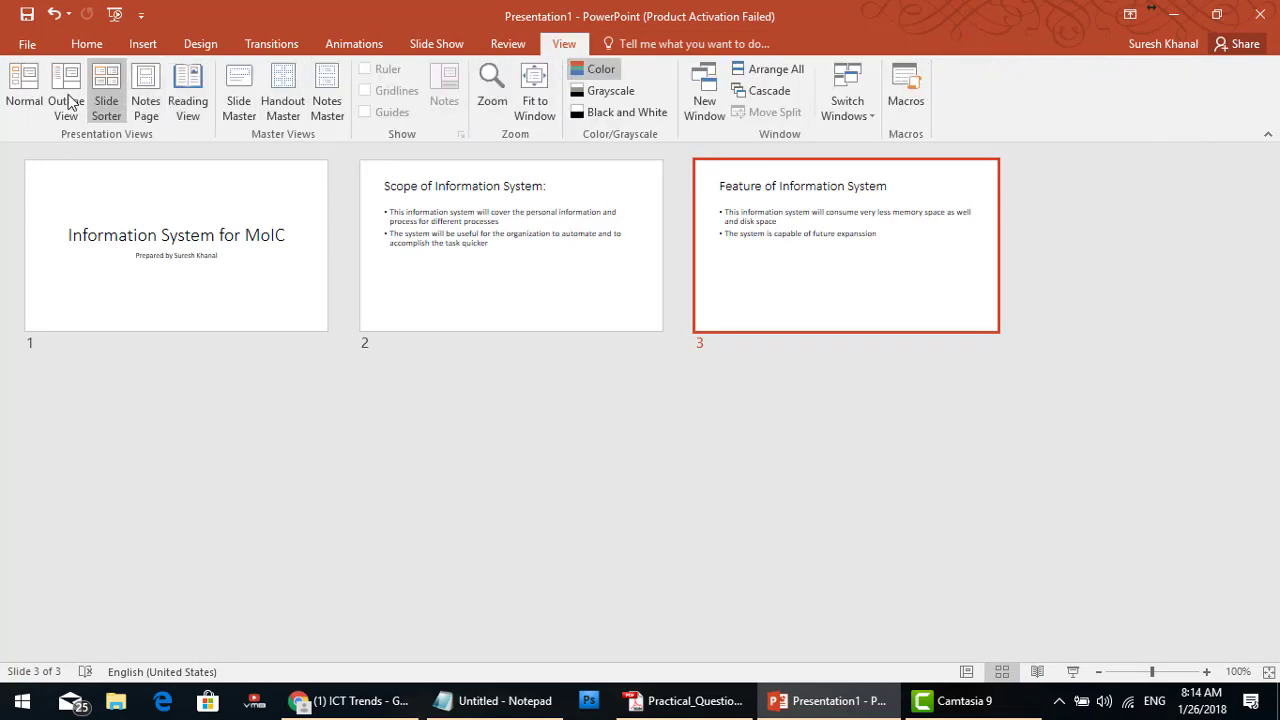
pyautogui.click(105, 108)
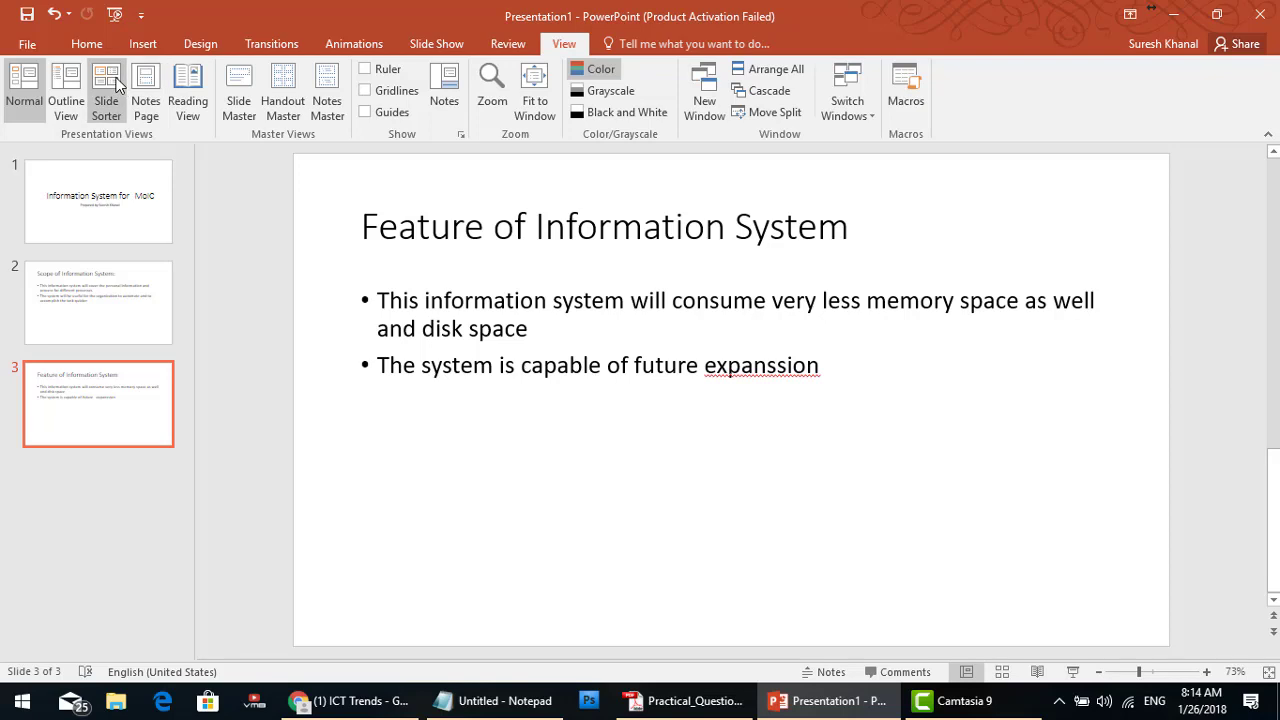
pyautogui.click(116, 88)
pyautogui.click(129, 232)
pyautogui.keyDown('ctrl'); pyautogui.click(465, 248); pyautogui.keyUp('ctrl')
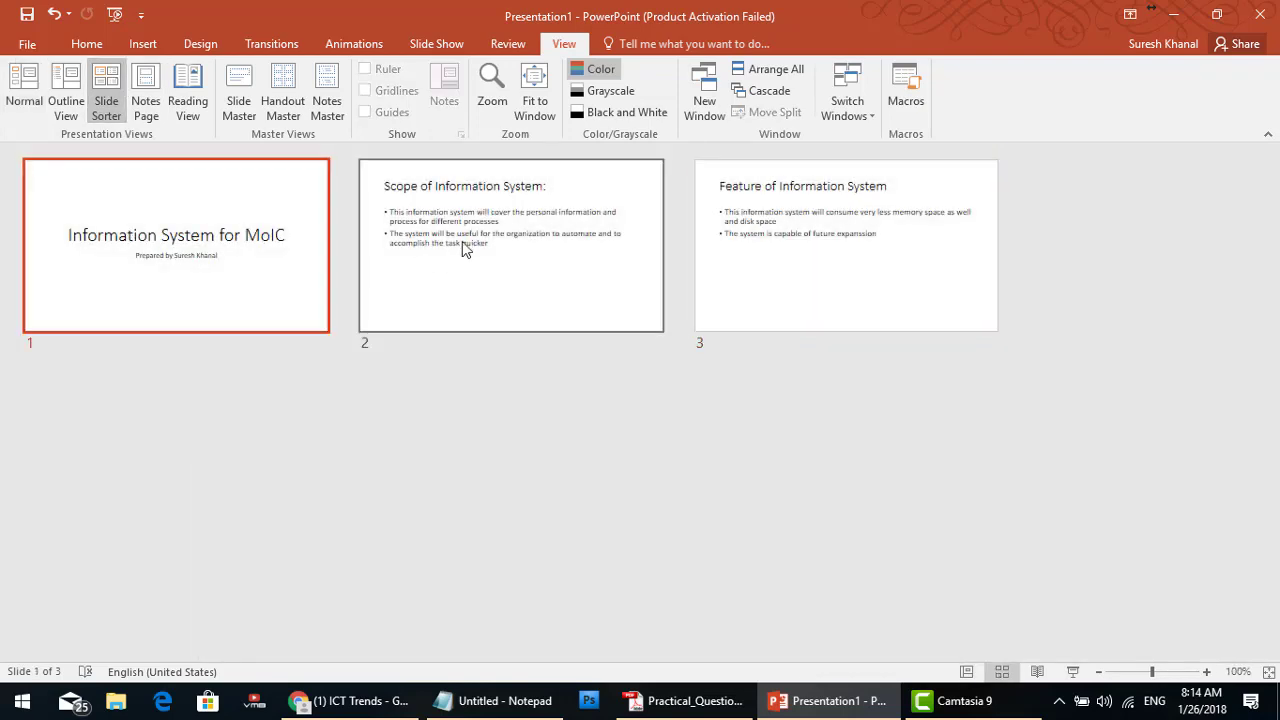
pyautogui.keyDown('ctrl'); pyautogui.click(880, 246); pyautogui.keyUp('ctrl')
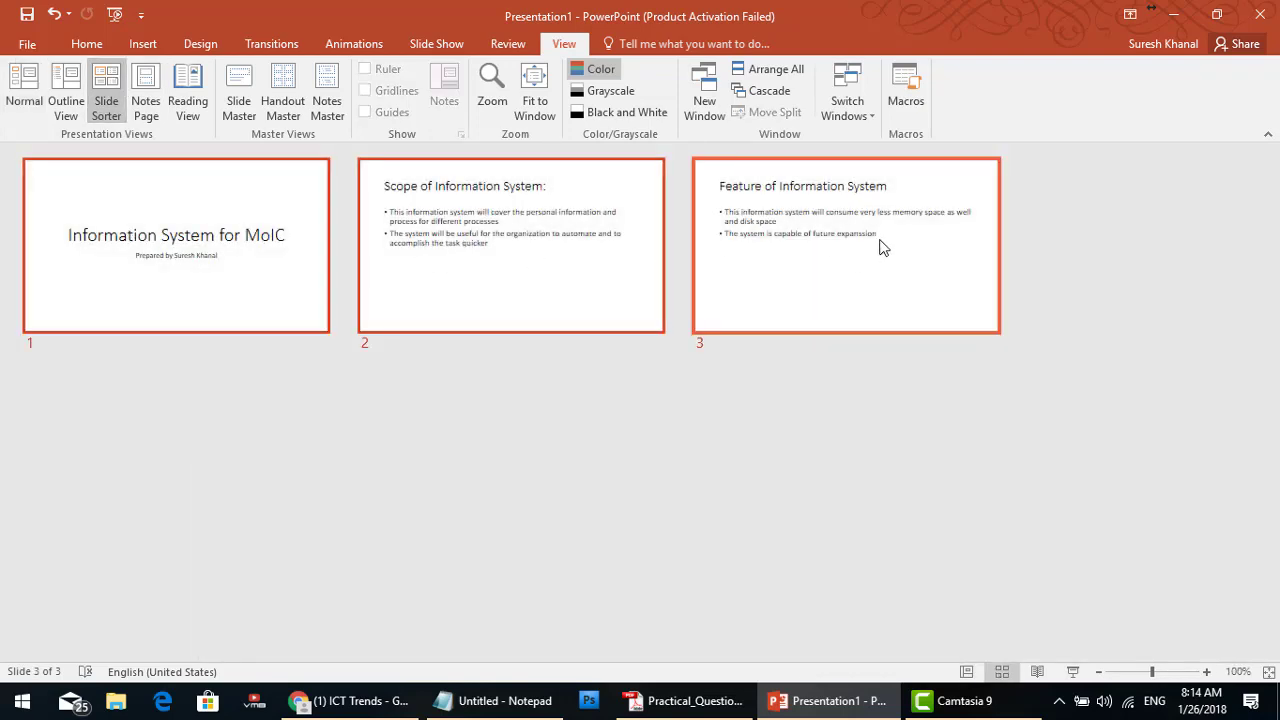
# - Leave the Slide Show monitor on Automatic and bring up the transition settings
pyautogui.click(415, 47)
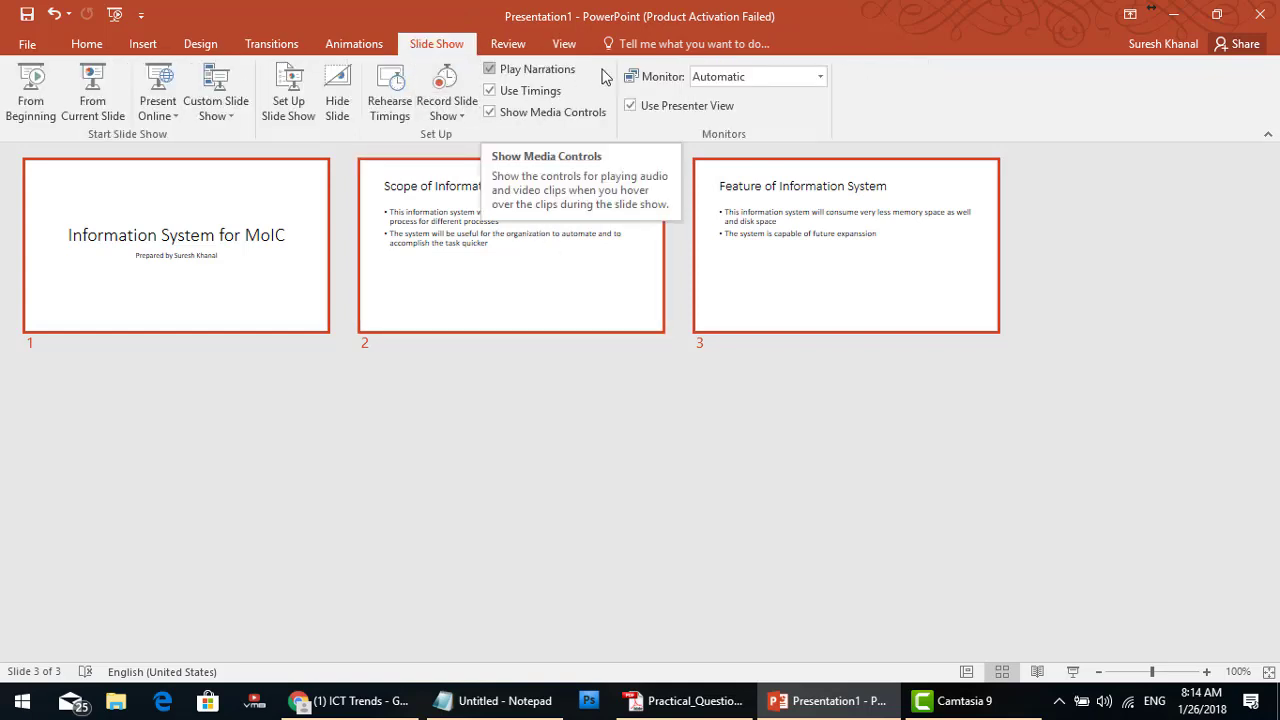
pyautogui.click(780, 76)
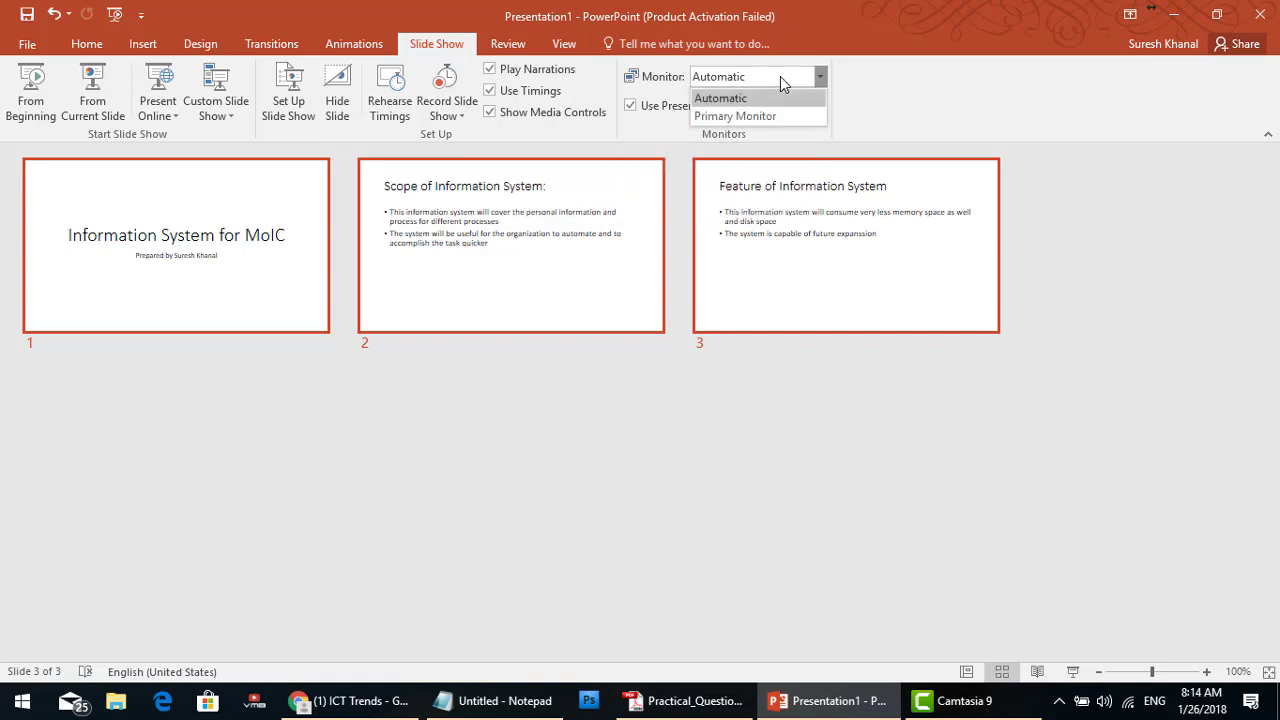
pyautogui.click(780, 76)
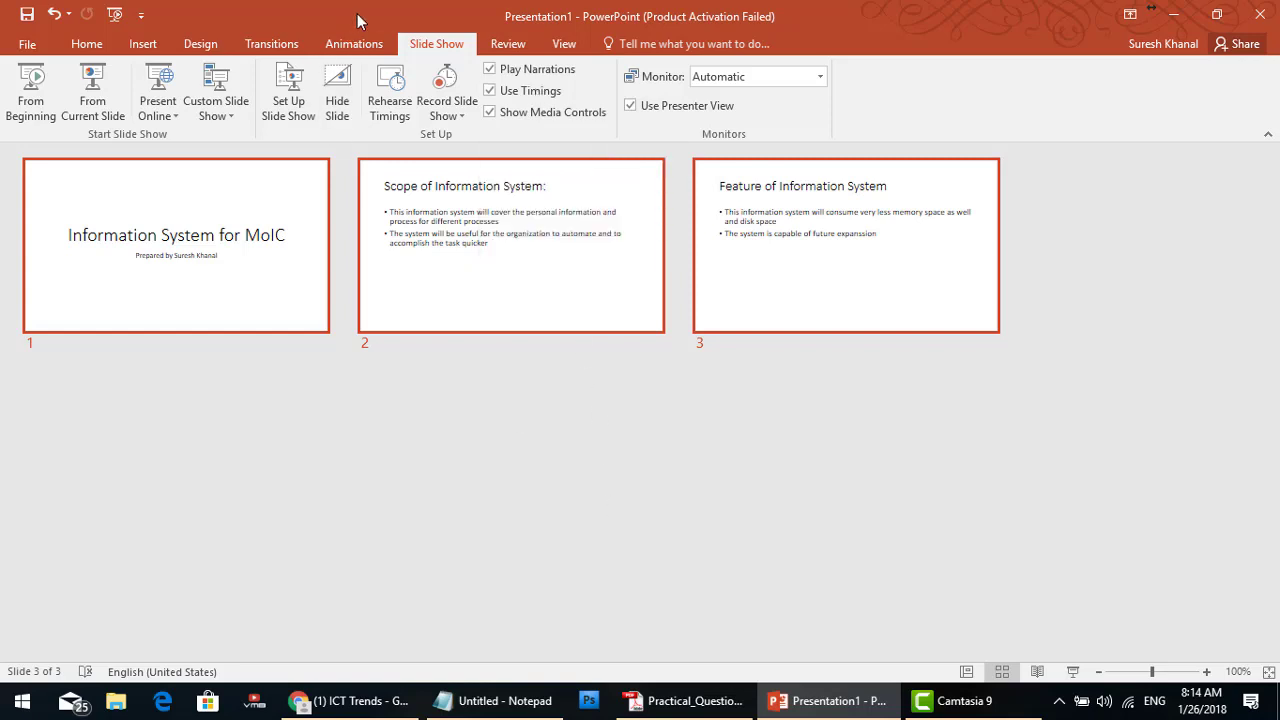
pyautogui.click(293, 48)
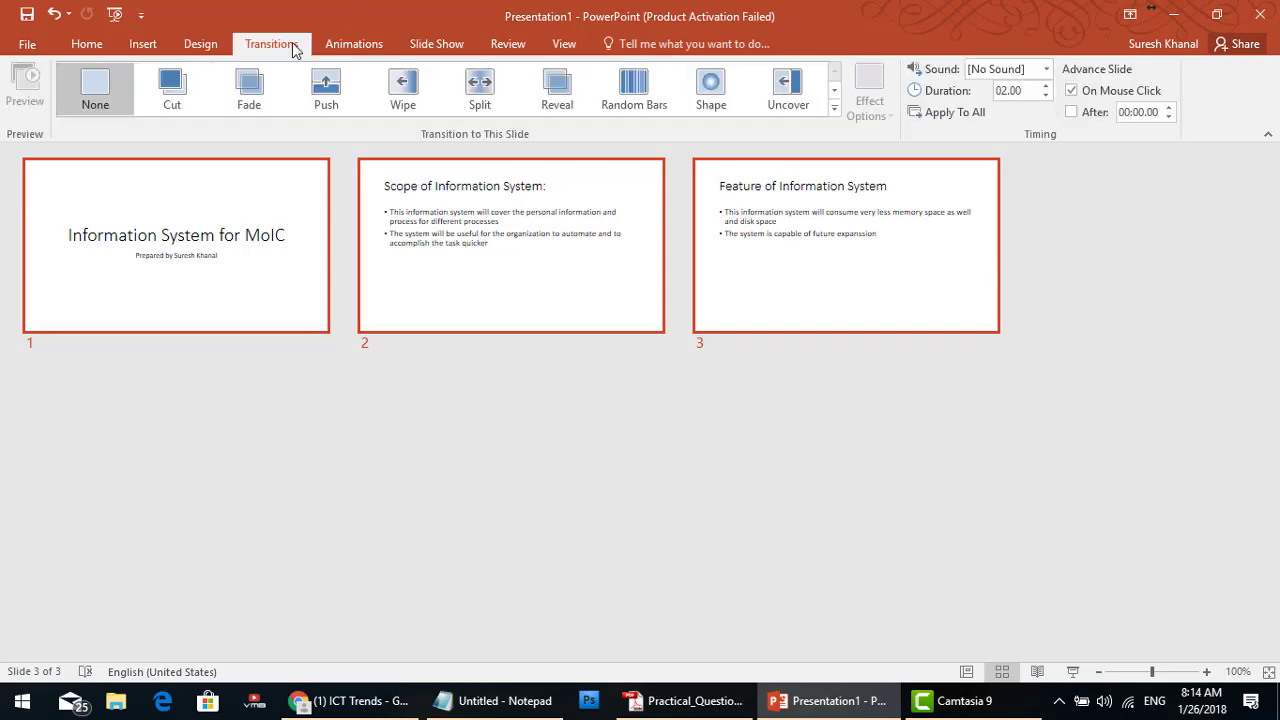
# - Reread the question and select slide 1 alone, keeping its 02.00 transition duration
pyautogui.click(673, 700)
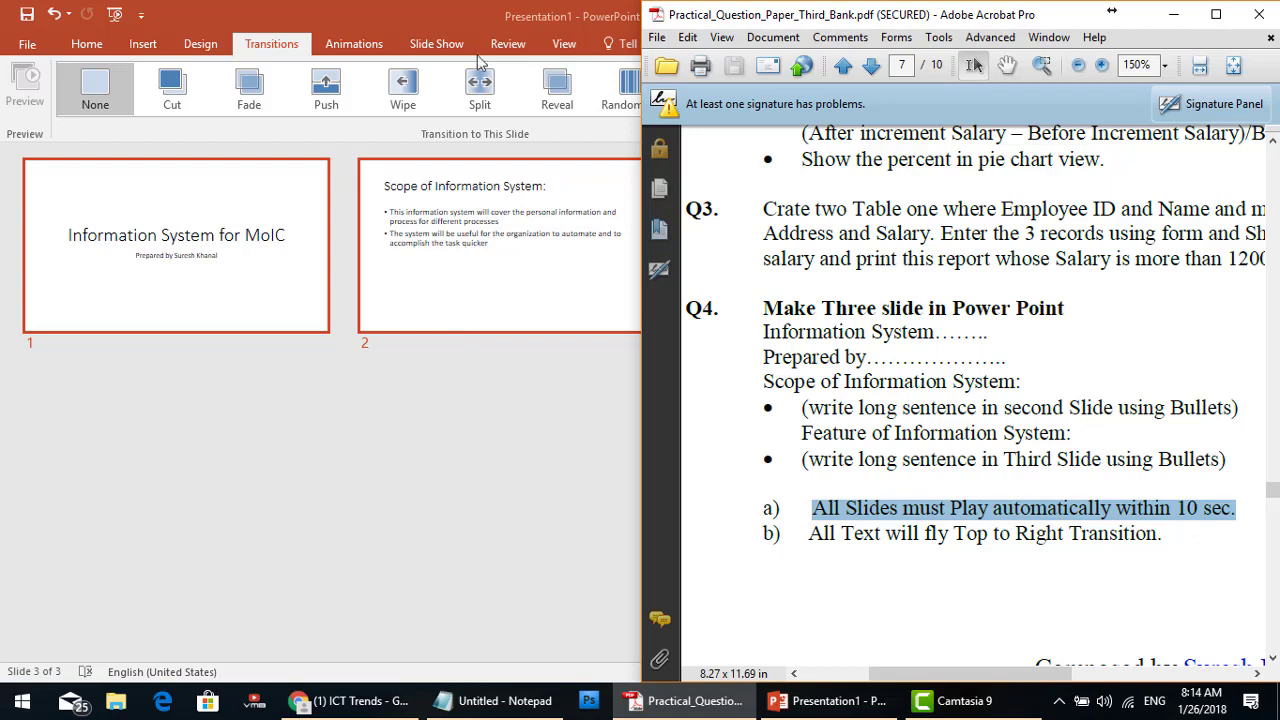
pyautogui.click(466, 6)
pyautogui.click(499, 390)
pyautogui.click(222, 258)
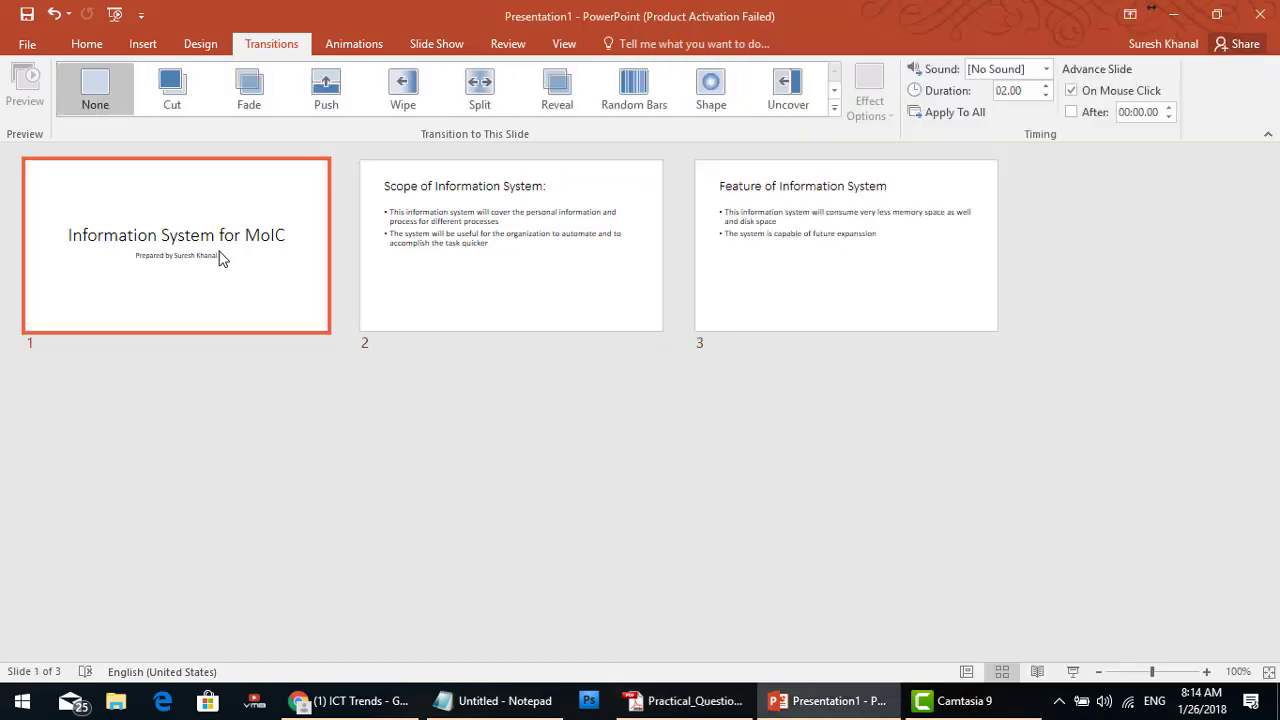
pyautogui.click(1024, 90)
pyautogui.doubleClick(1010, 91)
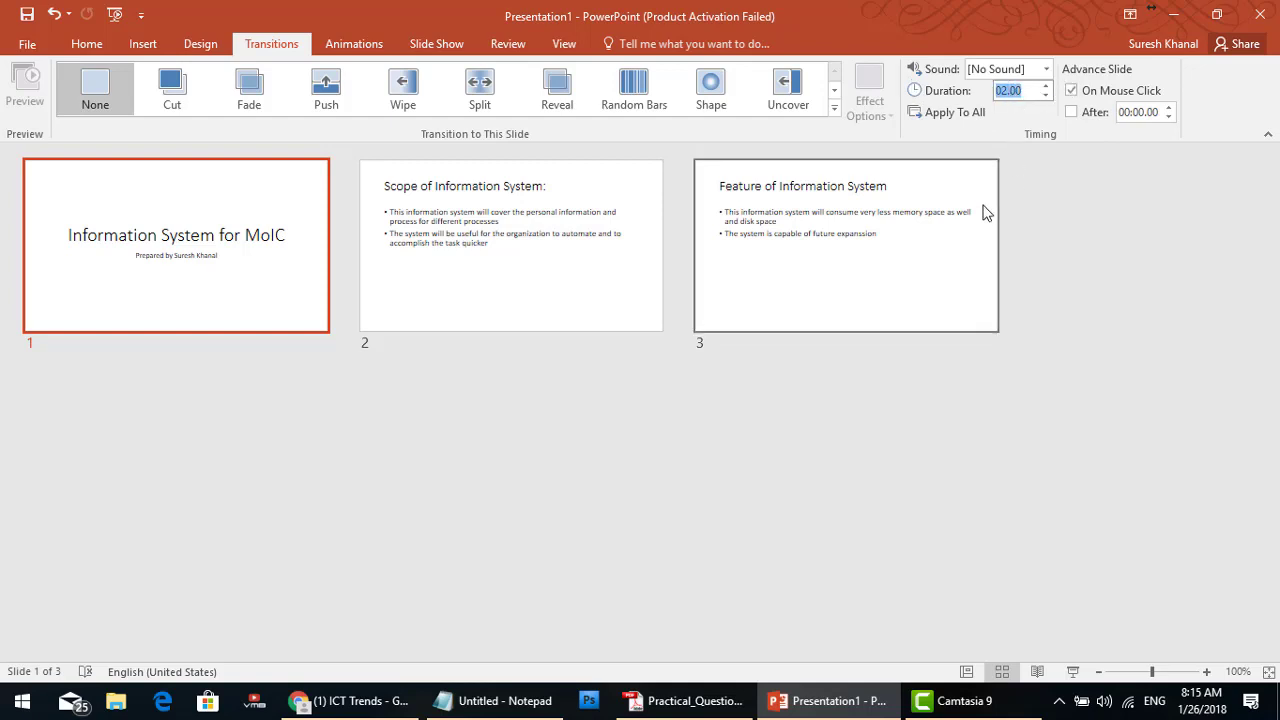
# - Set a 4-second transition duration on slides 2 and 3
pyautogui.click(575, 243)
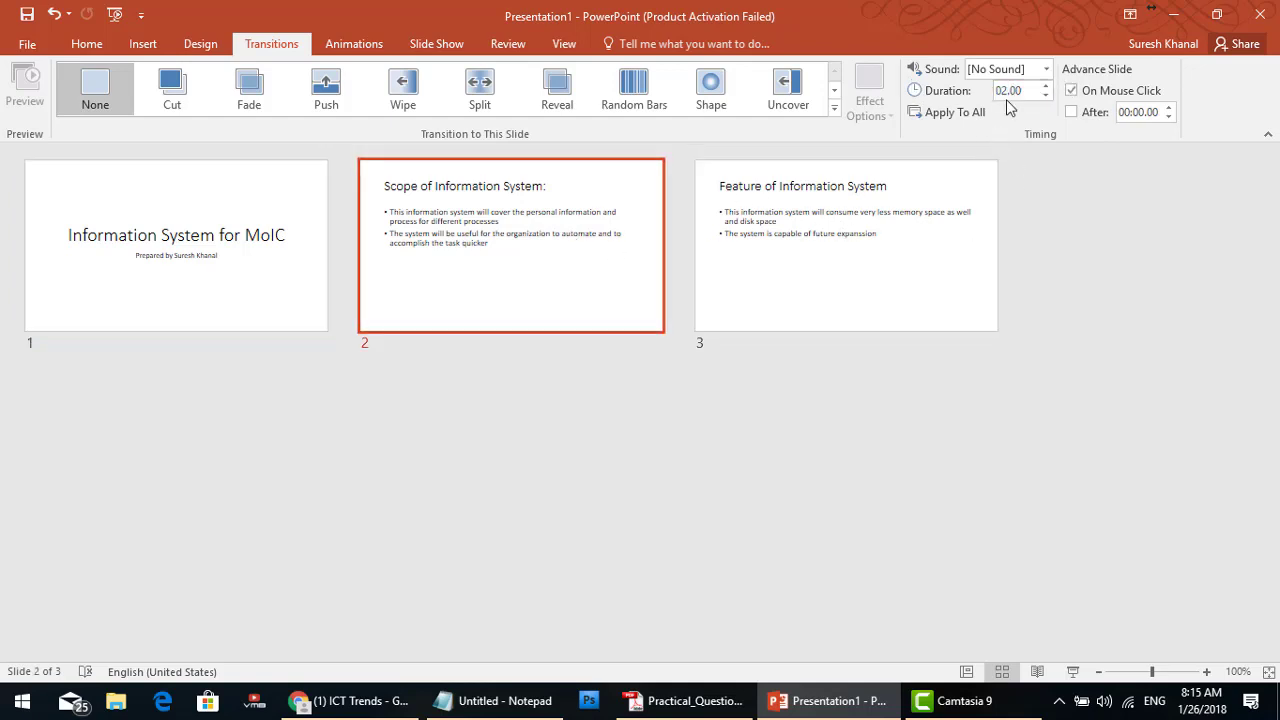
pyautogui.doubleClick(1034, 90)
pyautogui.write('4')
pyautogui.click(974, 182)
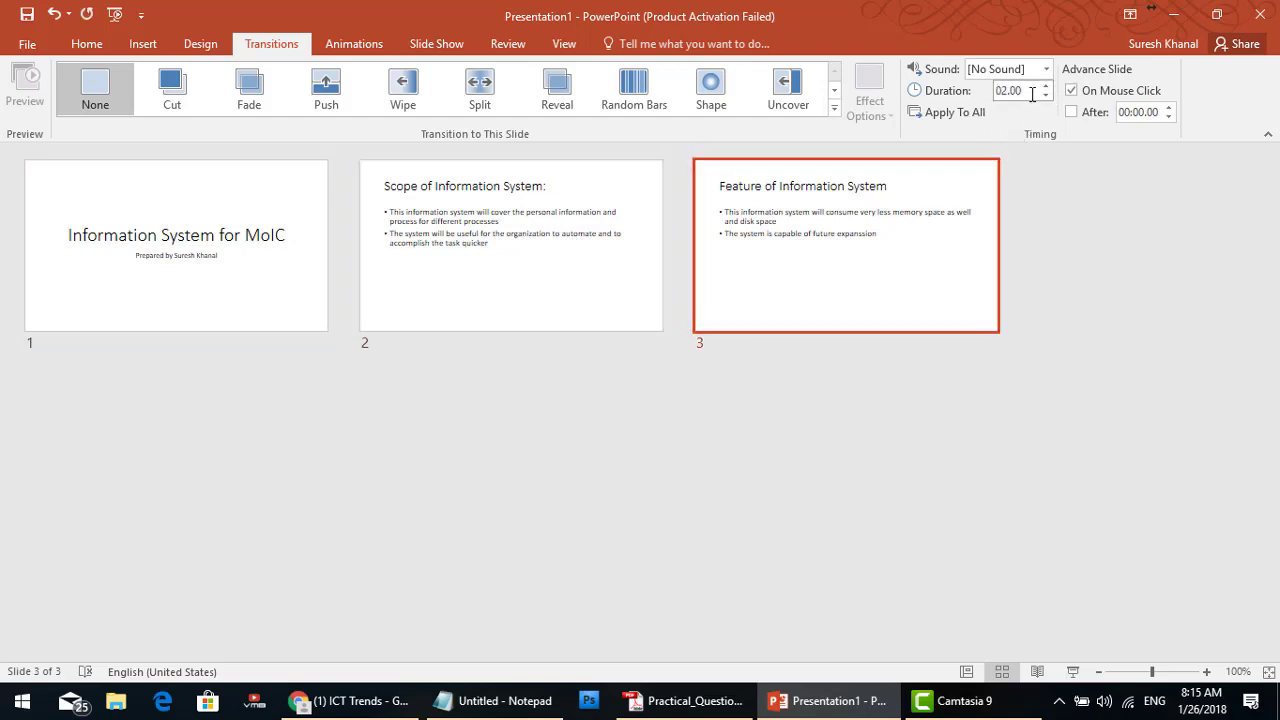
pyautogui.write('4')
# - Check the durations of slides 2 and 1, then bring Notepad forward
pyautogui.click(546, 273)
pyautogui.click(263, 226)
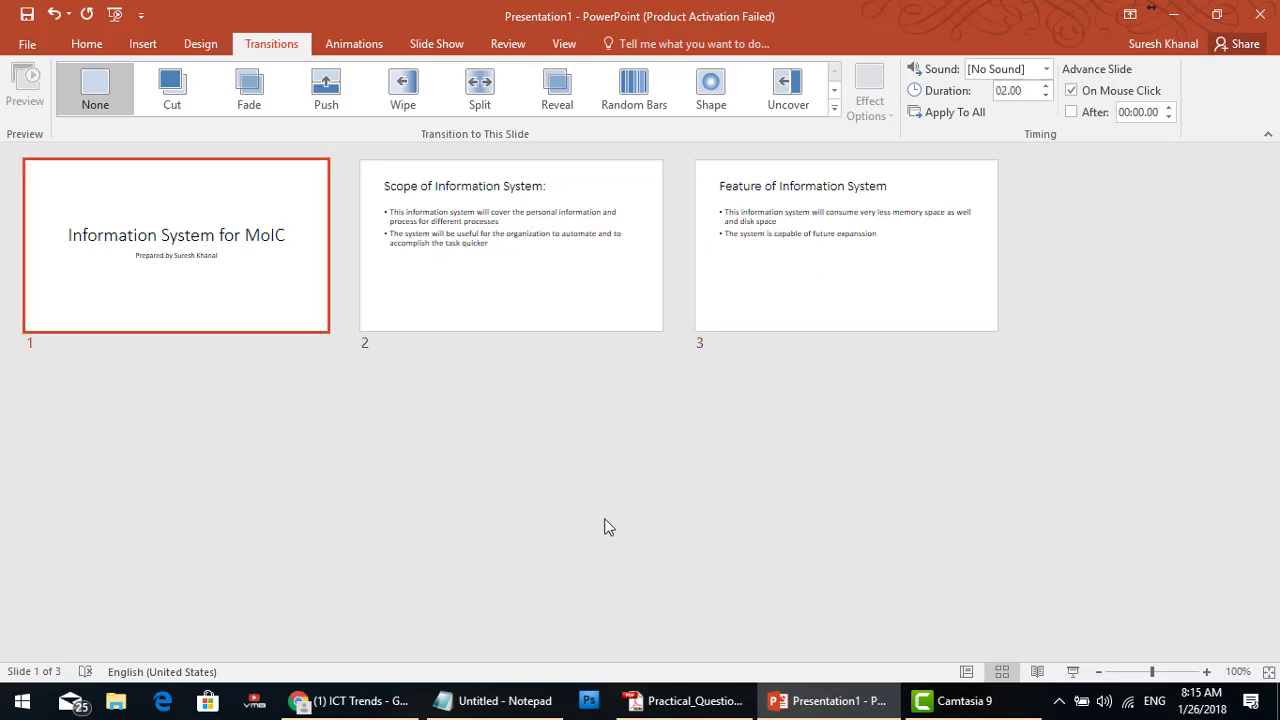
pyautogui.click(660, 700)
pyautogui.click(472, 705)
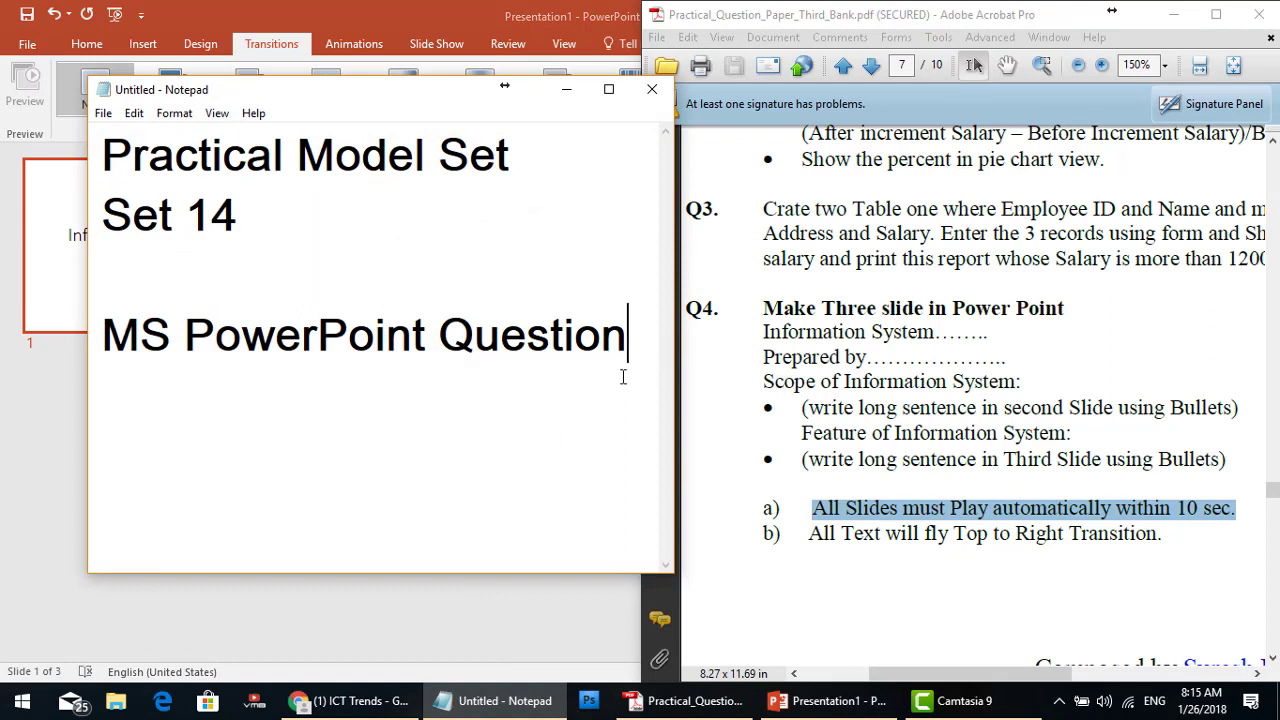
# - Note the 10-second show plan: 2 seconds for slide 1, 4 each for slides 2 and 3
pyautogui.press('Return')
pyautogui.press('Return')
pyautogui.write('The q')
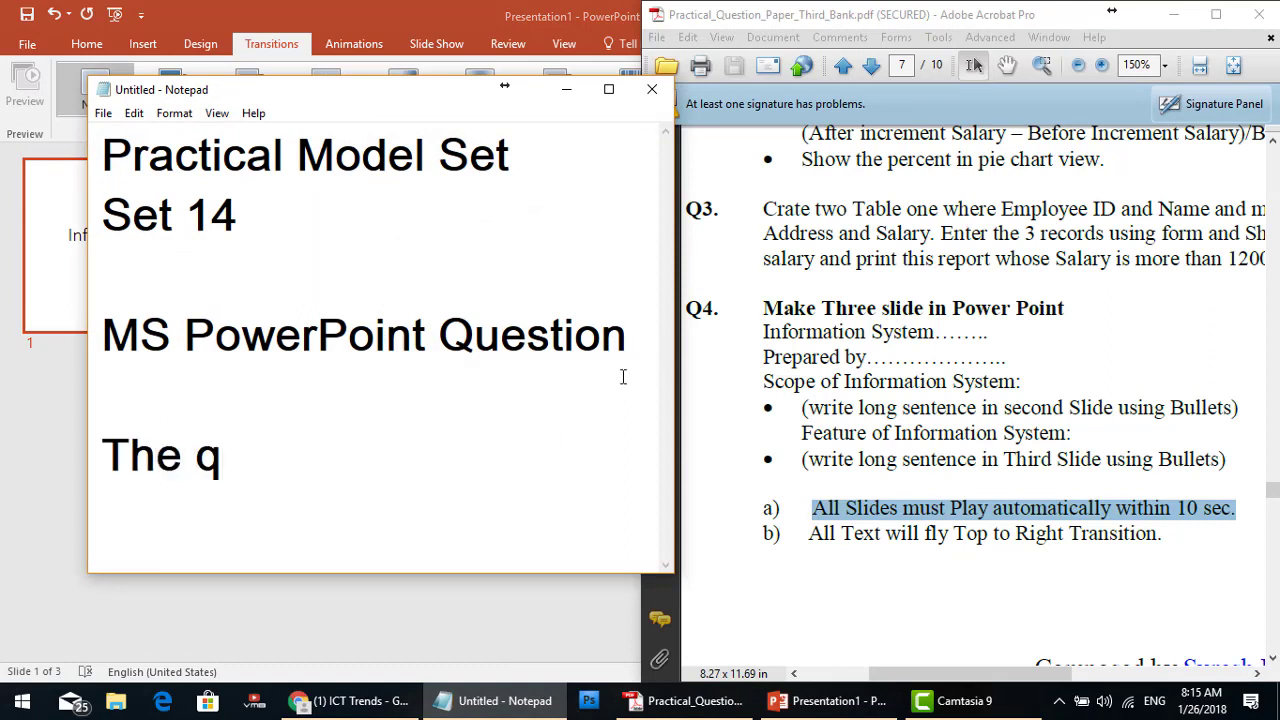
pyautogui.write('uestion asked to')
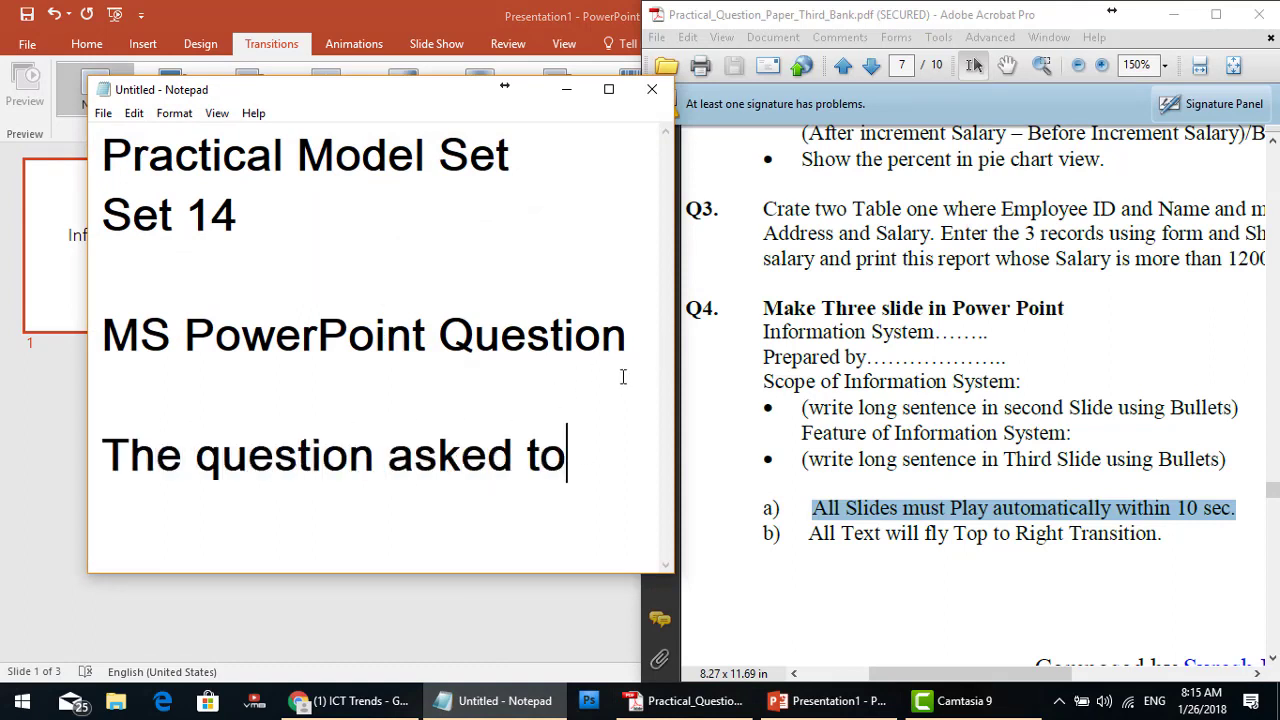
pyautogui.write(' fiuni')
pyautogui.press('BackSpace')
pyautogui.press('BackSpace')
pyautogui.press('BackSpace')
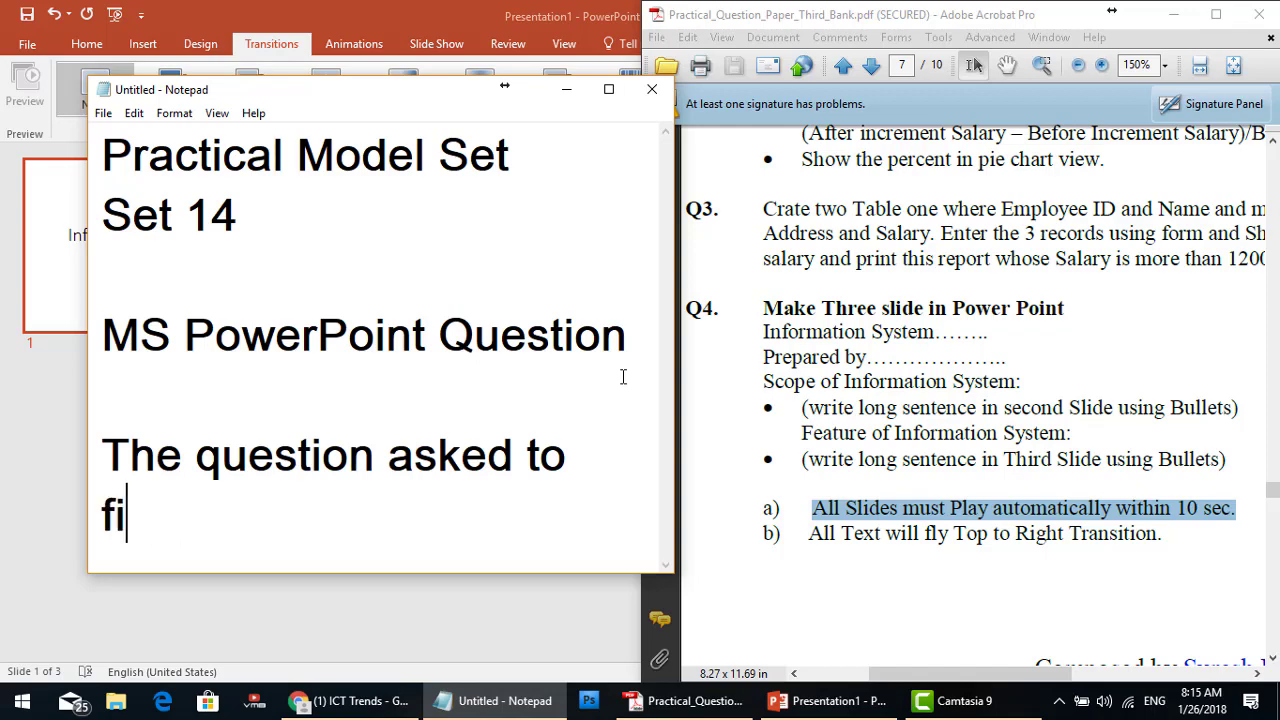
pyautogui.write('nish show ')
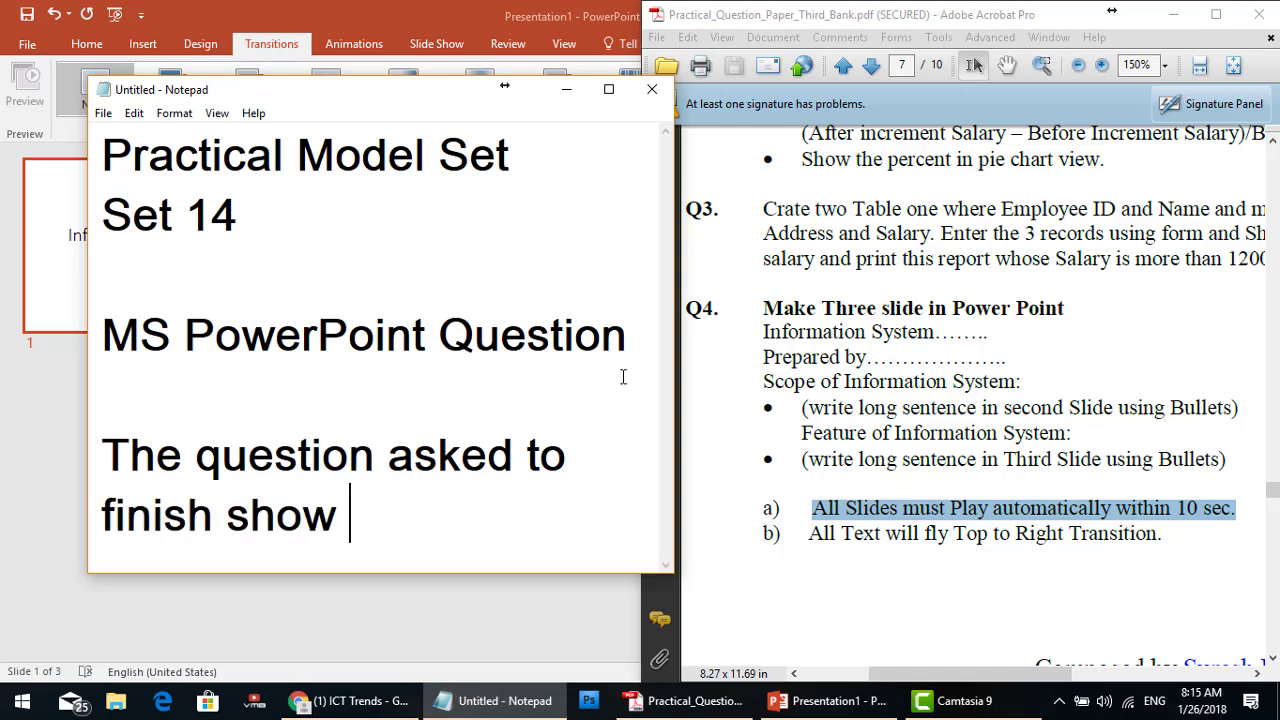
pyautogui.write('in 10 seco')
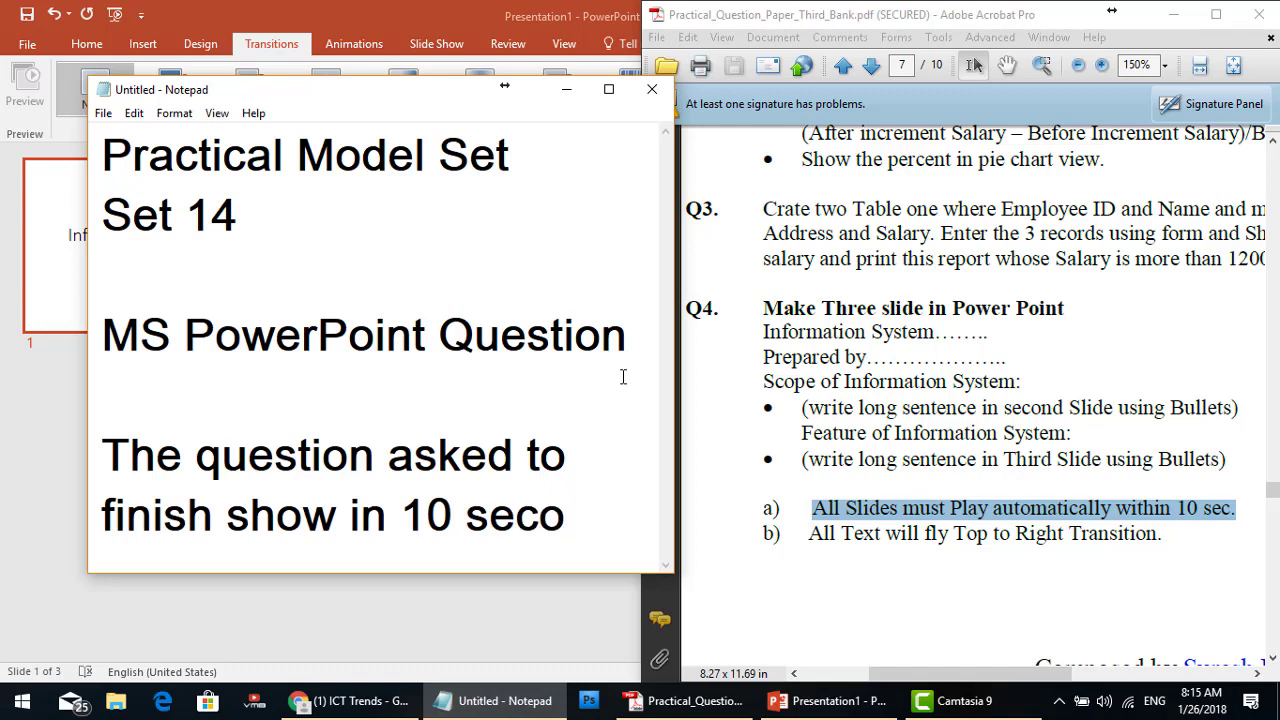
pyautogui.write('nds so, I ')
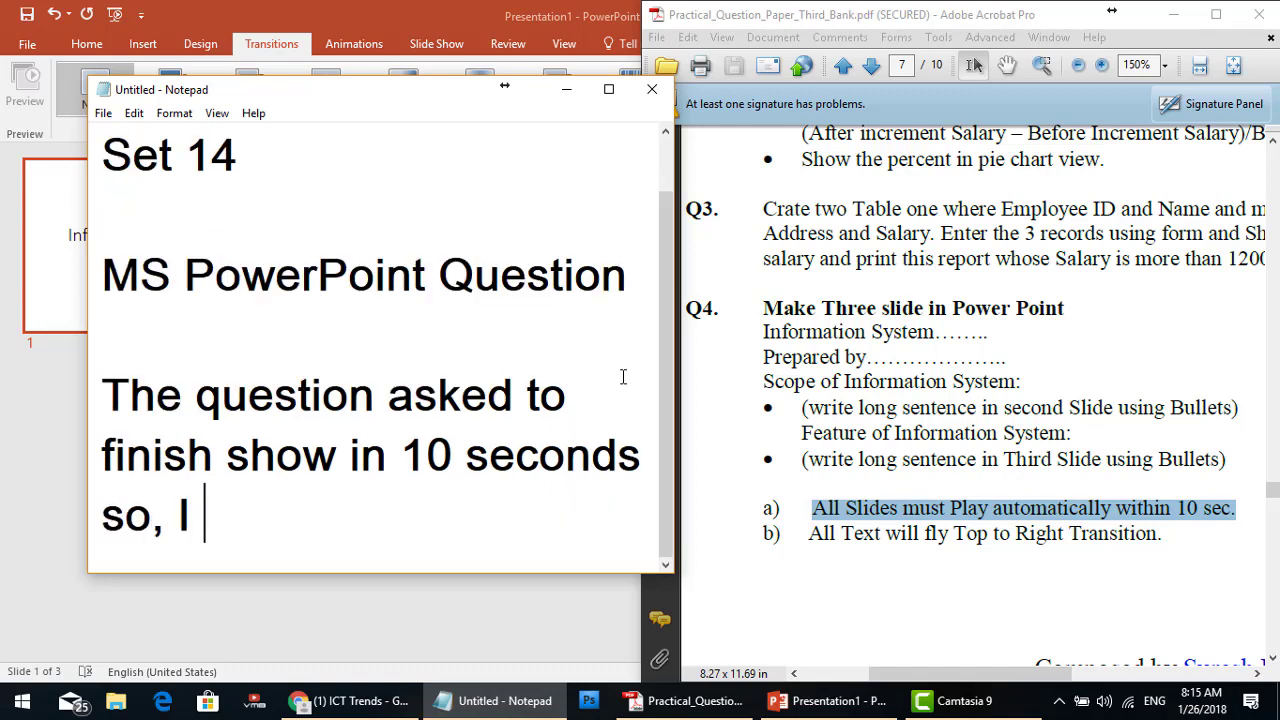
pyautogui.write('set 2 second')
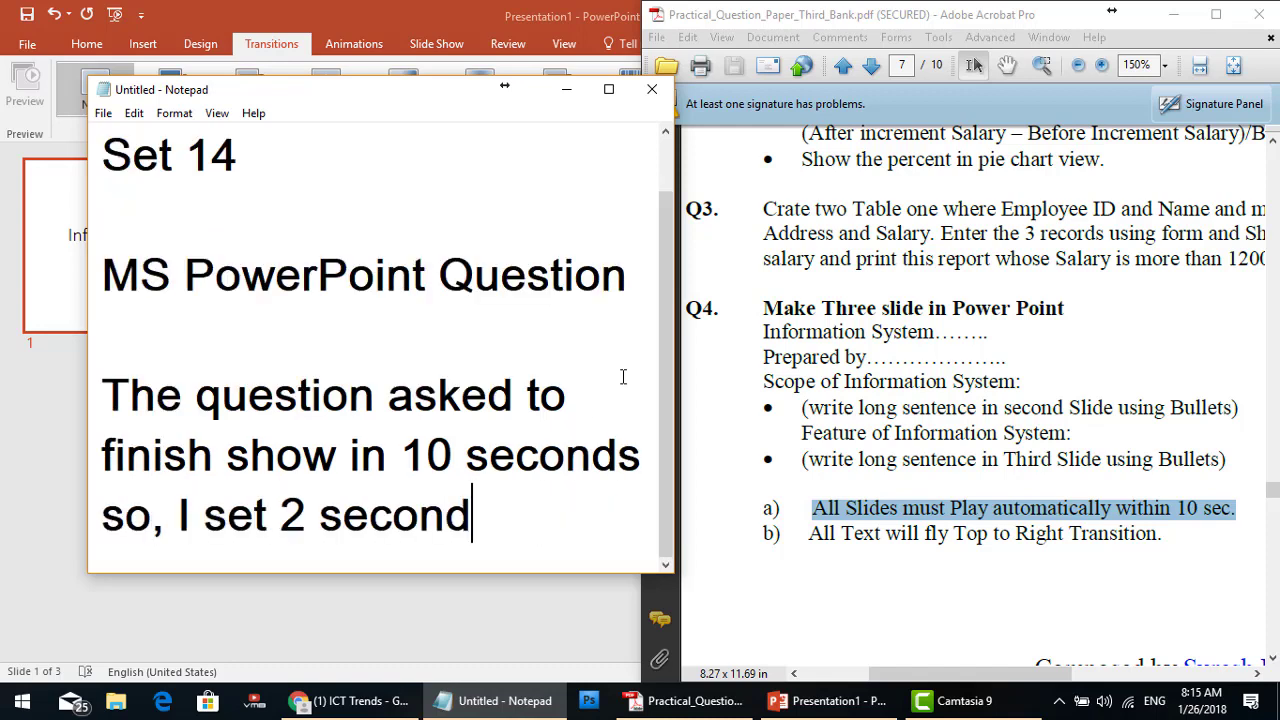
pyautogui.write('s for fir')
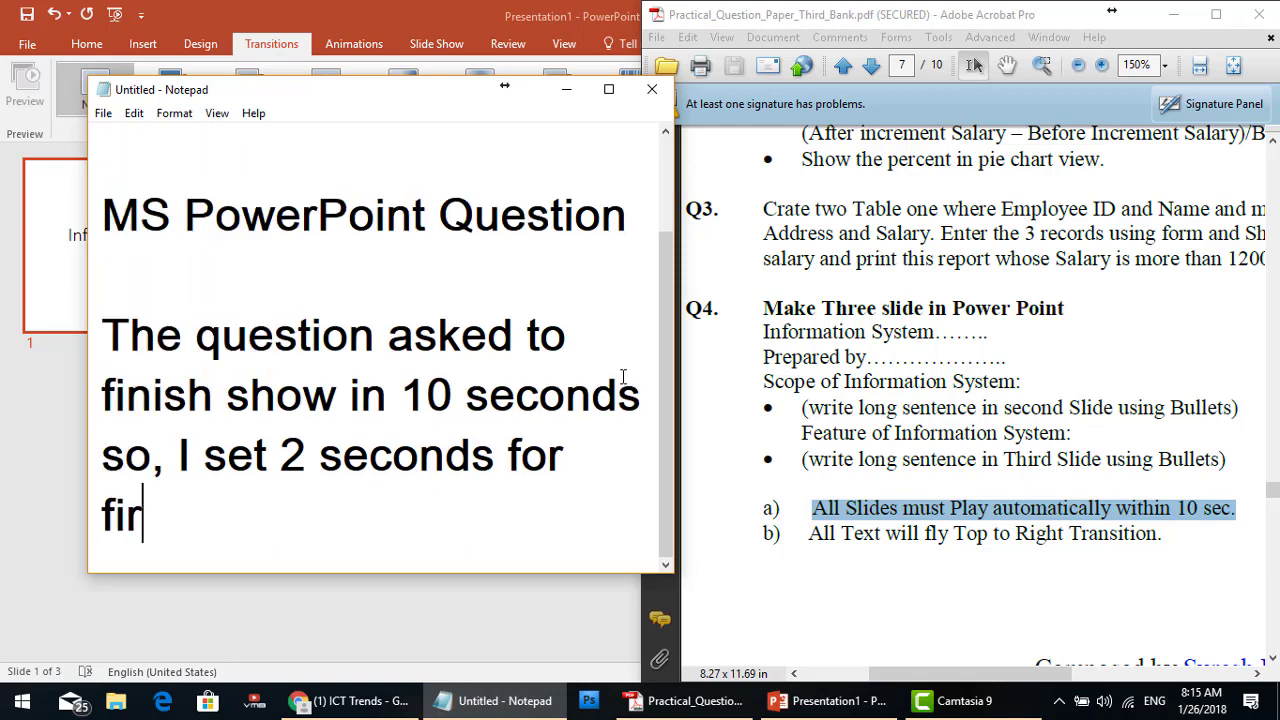
pyautogui.write('st slide, 4')
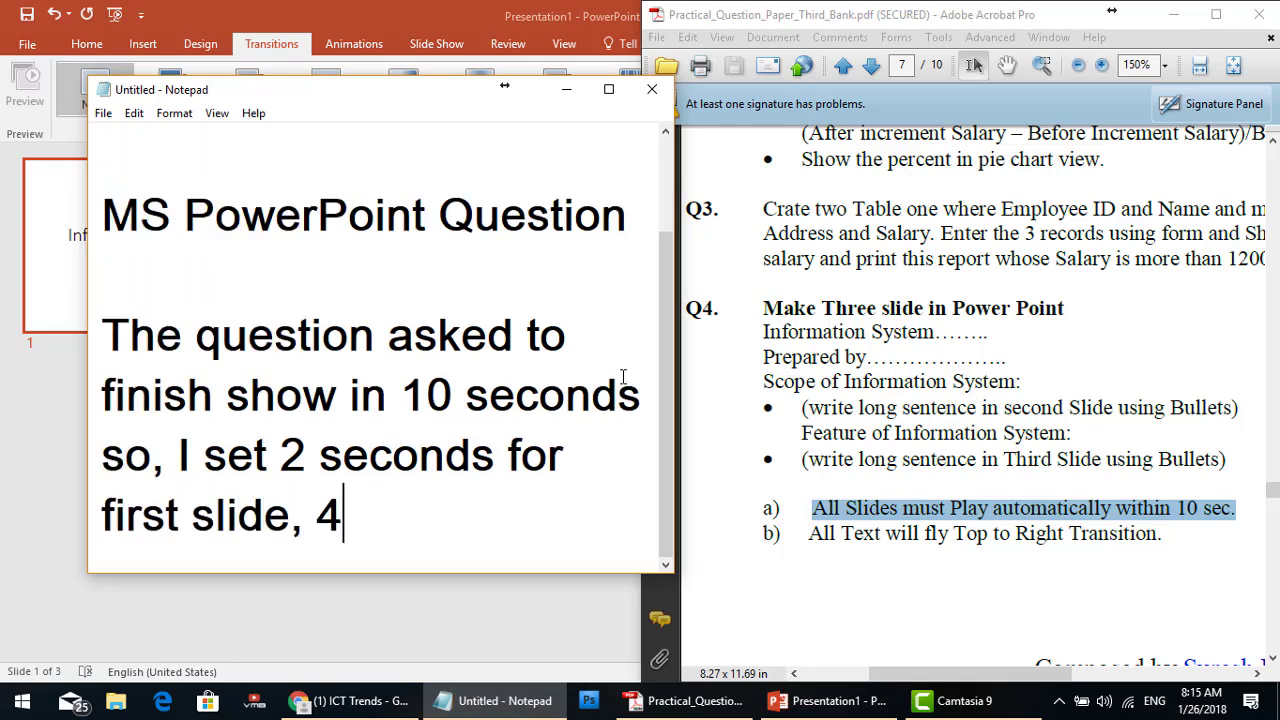
pyautogui.write(' seconds for ')
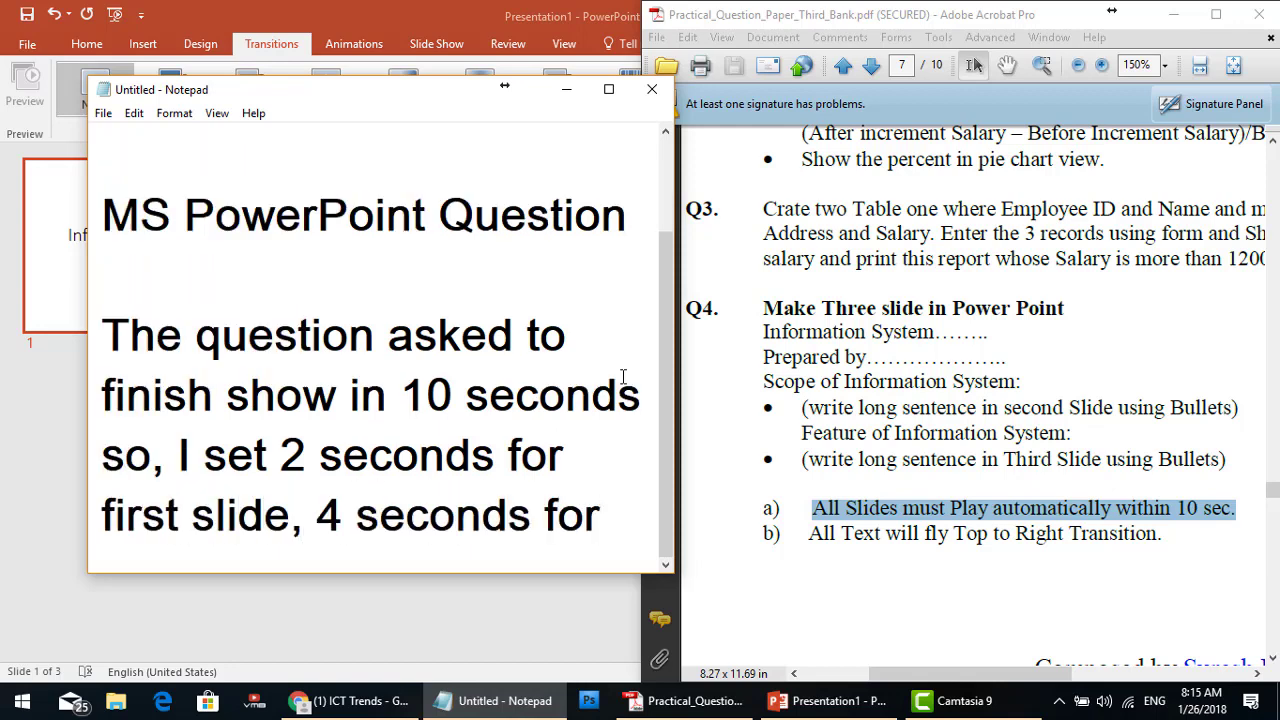
pyautogui.write('2nd and third ')
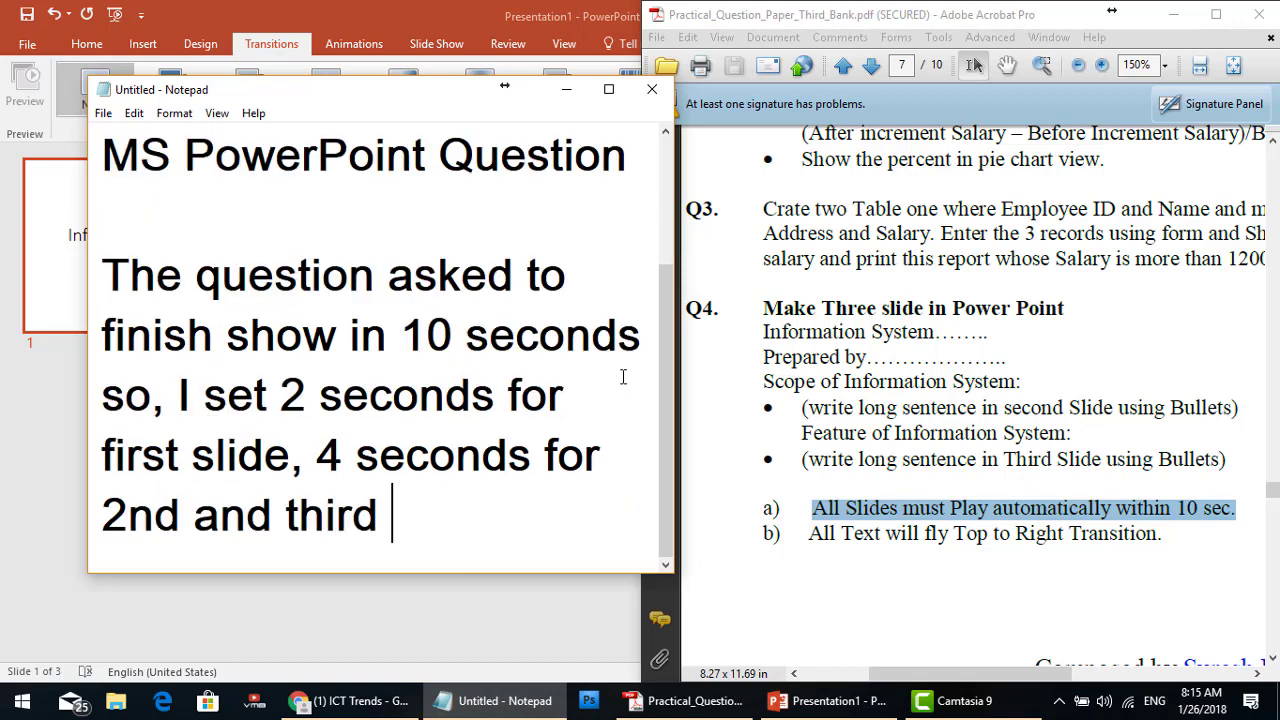
pyautogui.write('slides.')
pyautogui.press('Return')
pyautogui.press('Return')
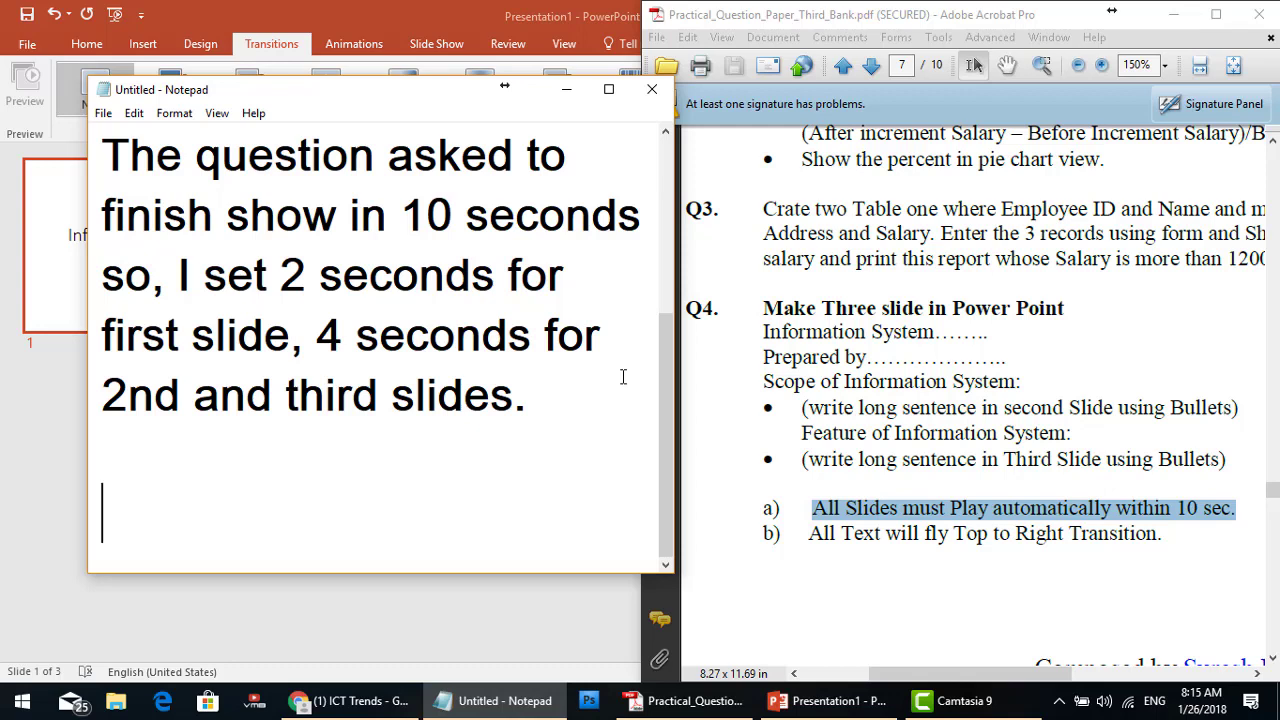
# - Highlight the fly Top to Right transition requirement in the PDF and return to PowerPoint
pyautogui.click(826, 540)
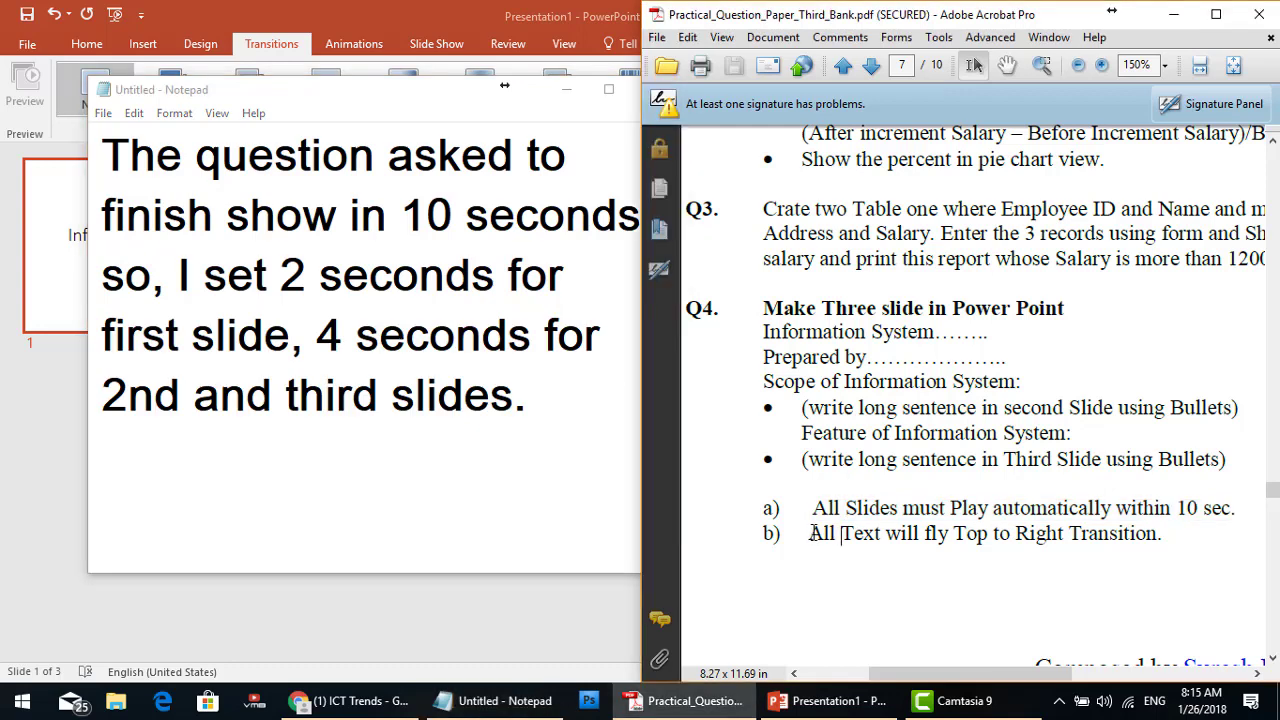
pyautogui.moveTo(810, 533); pyautogui.dragTo(1128, 533)
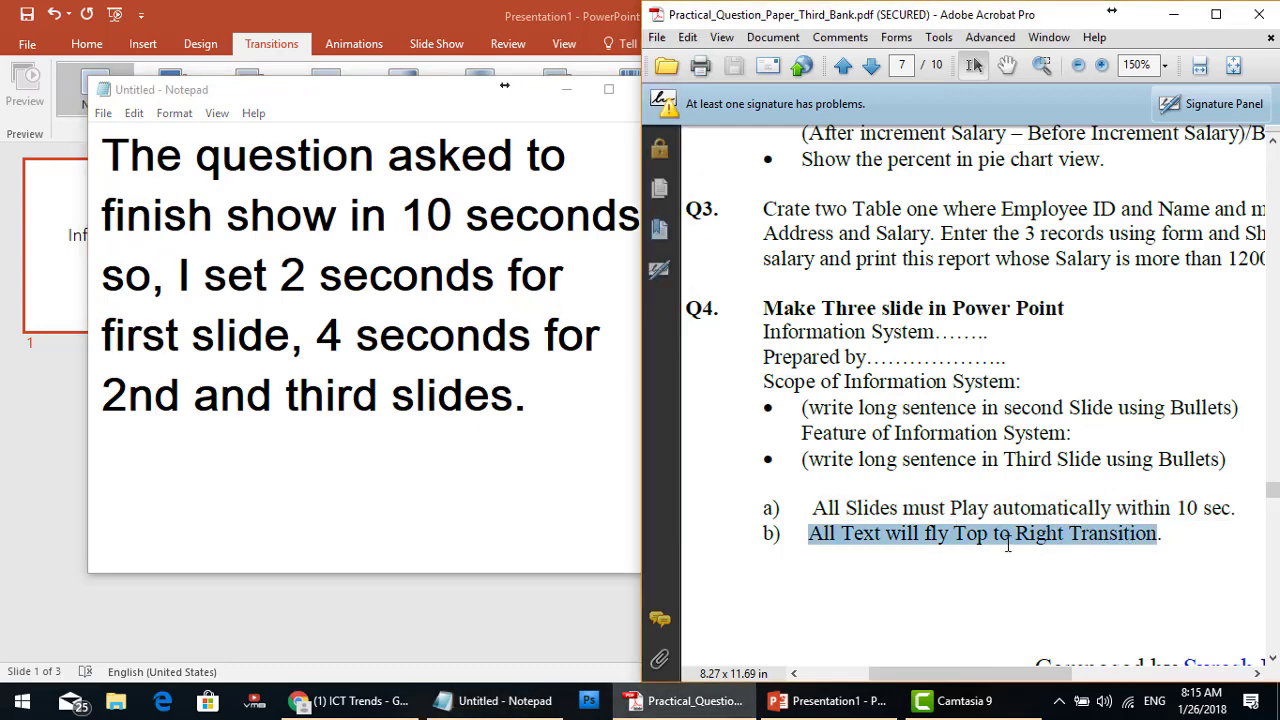
pyautogui.click(580, 617)
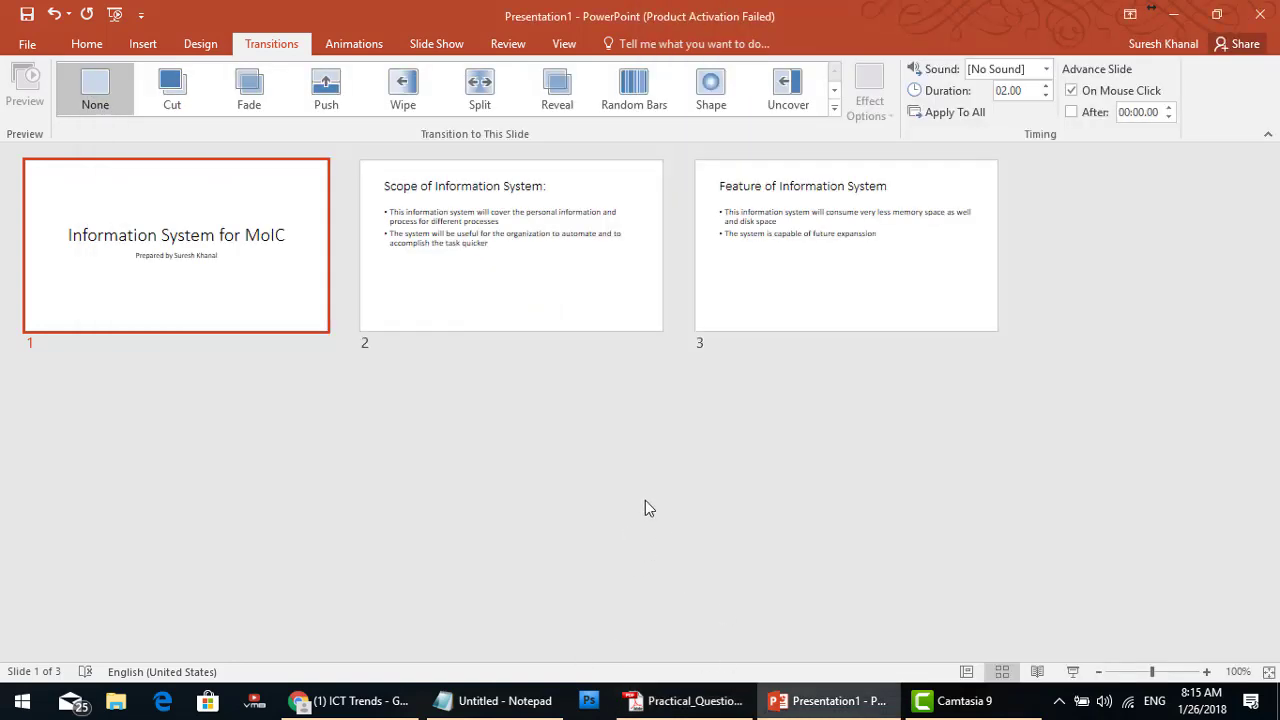
# - Switch to Normal view, open Animations, and select slide 1's title and subtitle boxes together
pyautogui.click(564, 44)
pyautogui.click(104, 107)
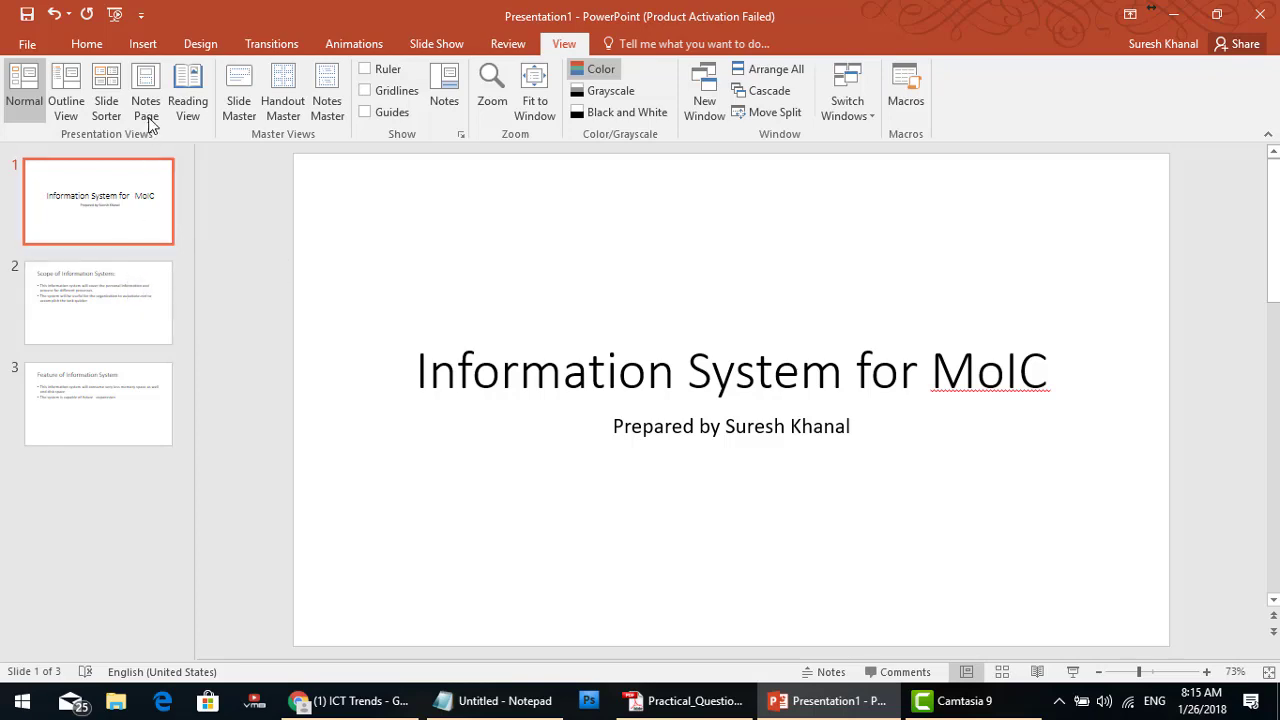
pyautogui.click(354, 46)
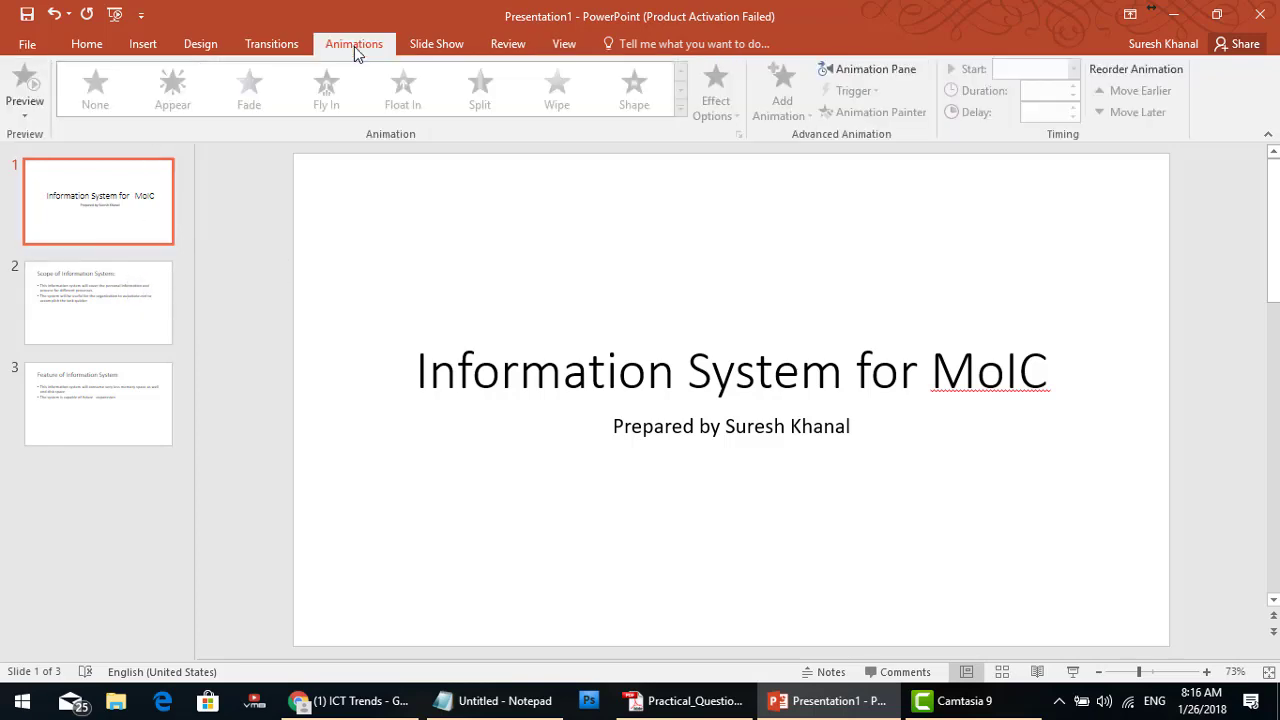
pyautogui.click(648, 370)
pyautogui.click(754, 426)
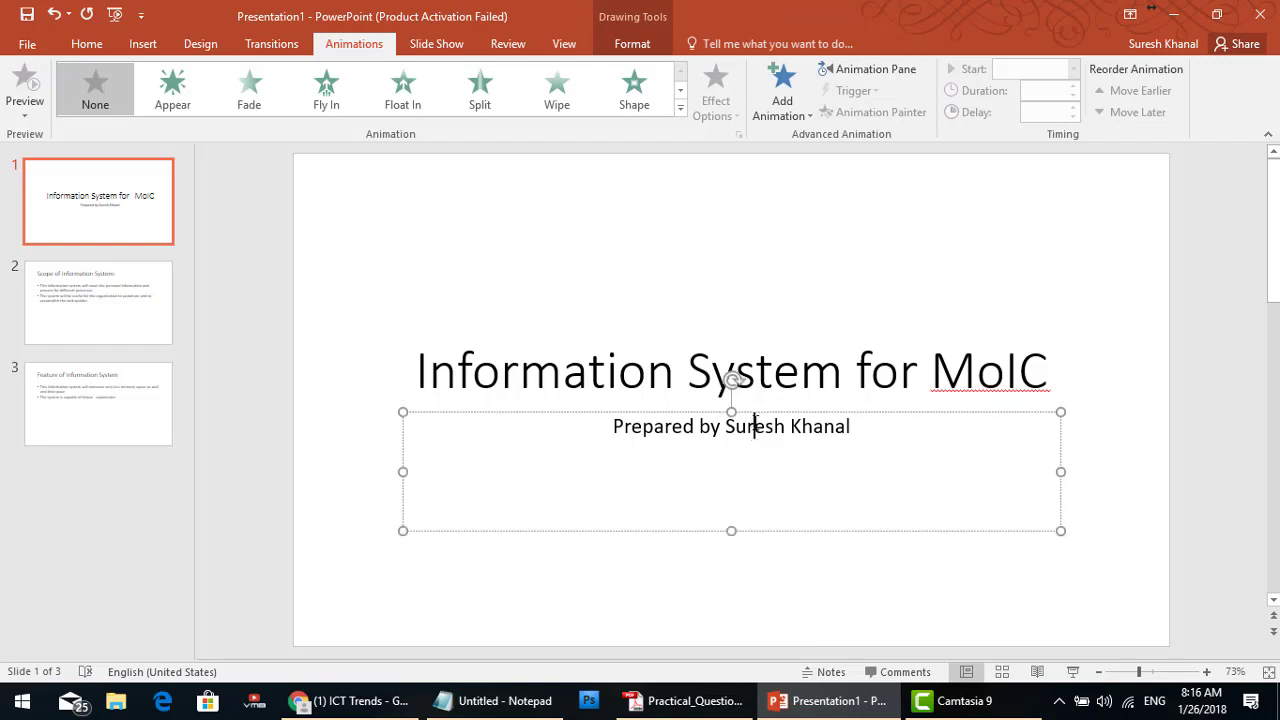
pyautogui.keyDown('shift'); pyautogui.click(754, 378); pyautogui.keyUp('shift')
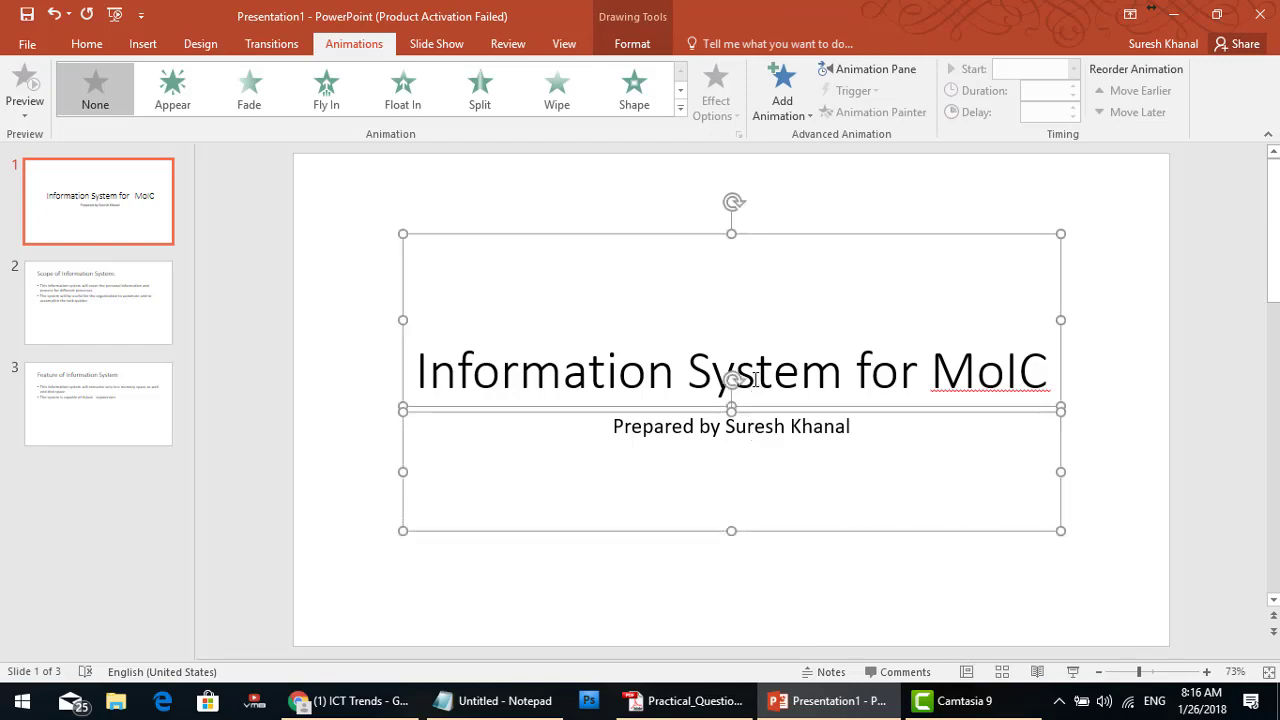
# - Add the Notepad note 'hold Shift and click to select multiple boxes' on a new line
pyautogui.click(489, 706)
pyautogui.press('Return')
pyautogui.press('Return')
pyautogui.write('h')
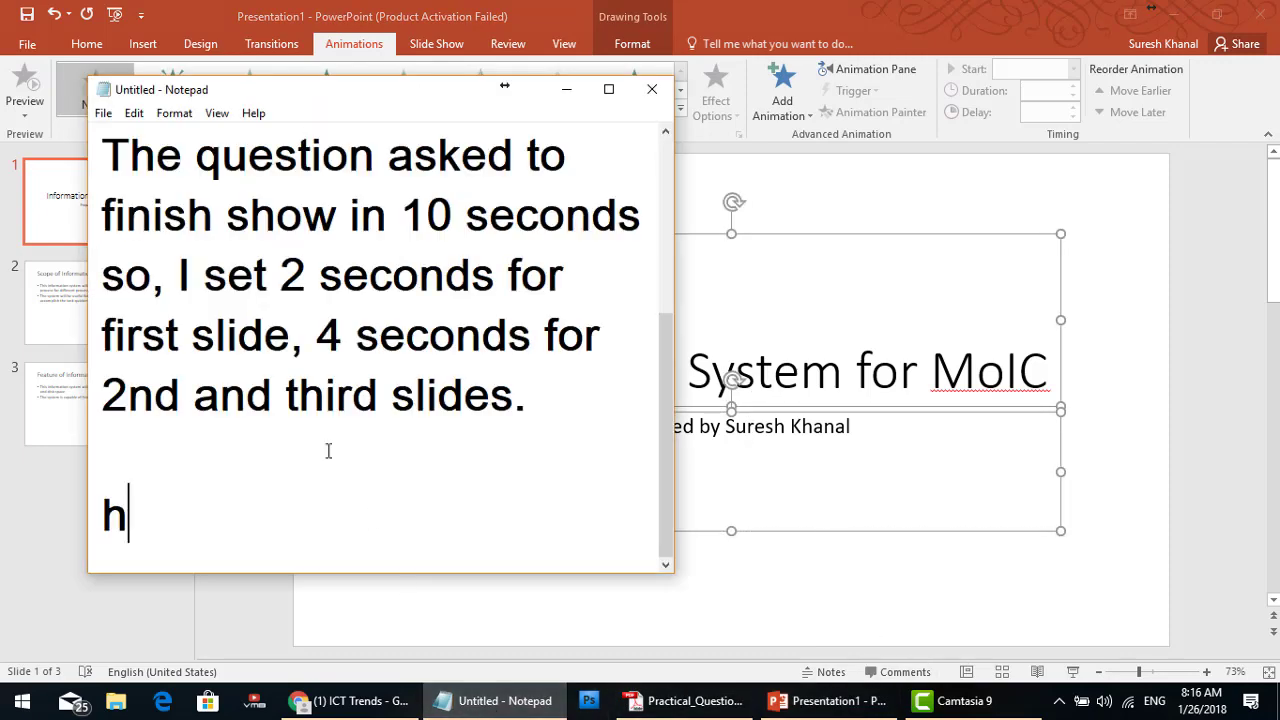
pyautogui.write('old Shif')
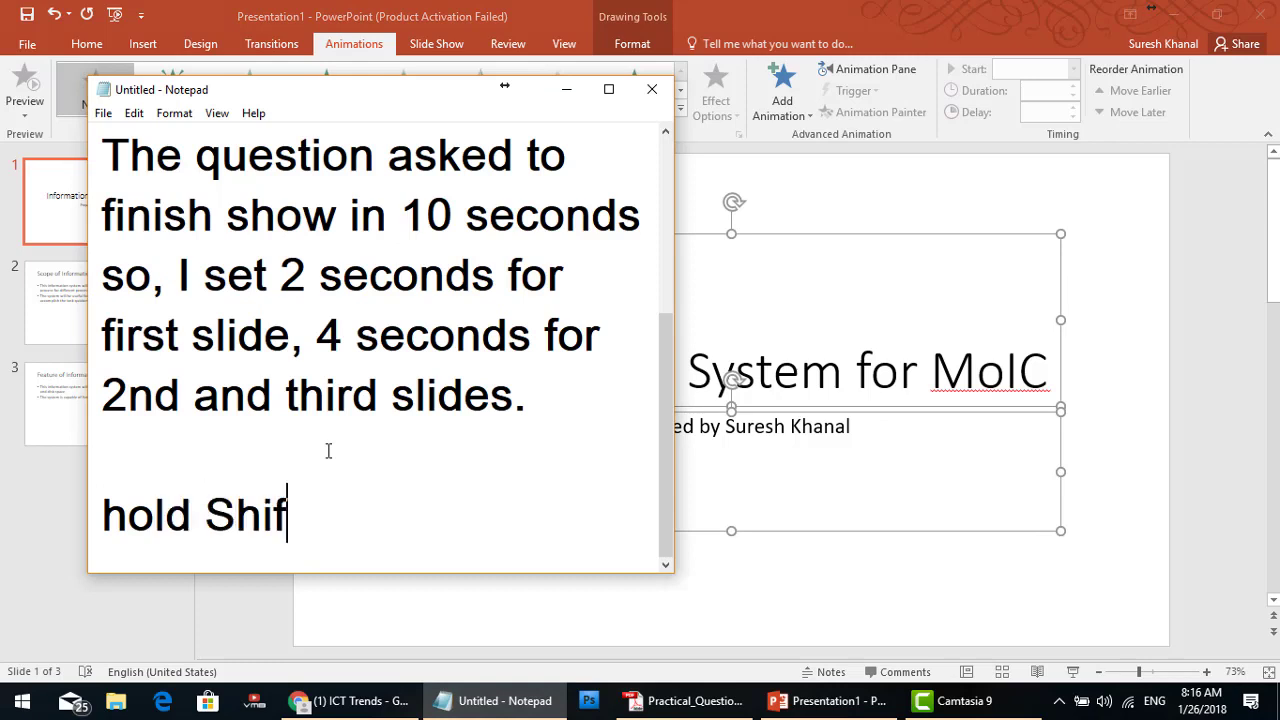
pyautogui.write('t and click ')
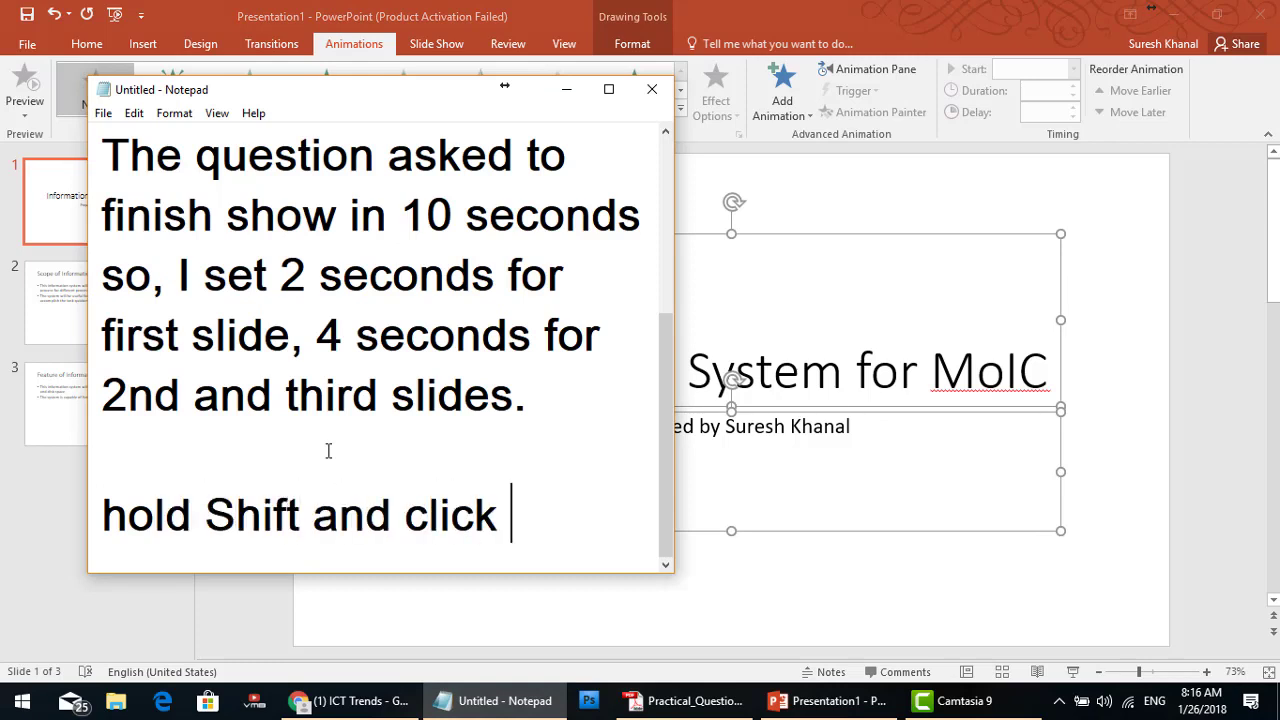
pyautogui.write('to select multip')
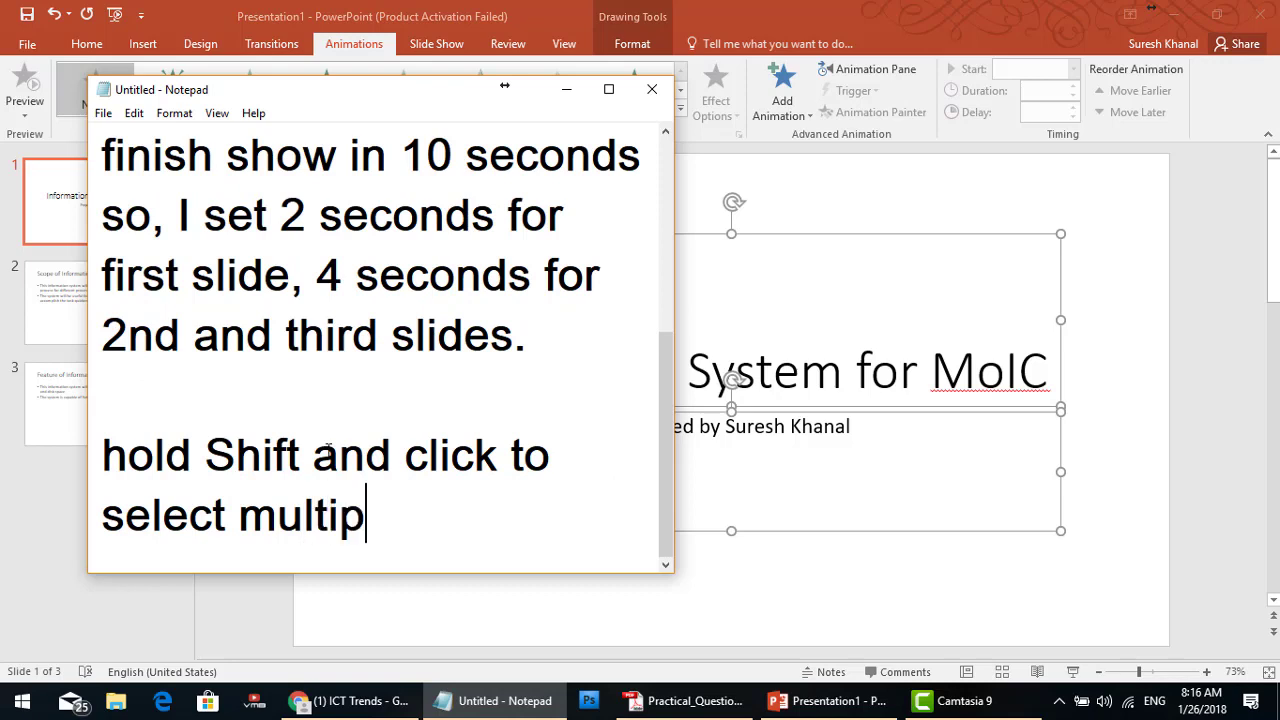
pyautogui.write('le boxes')
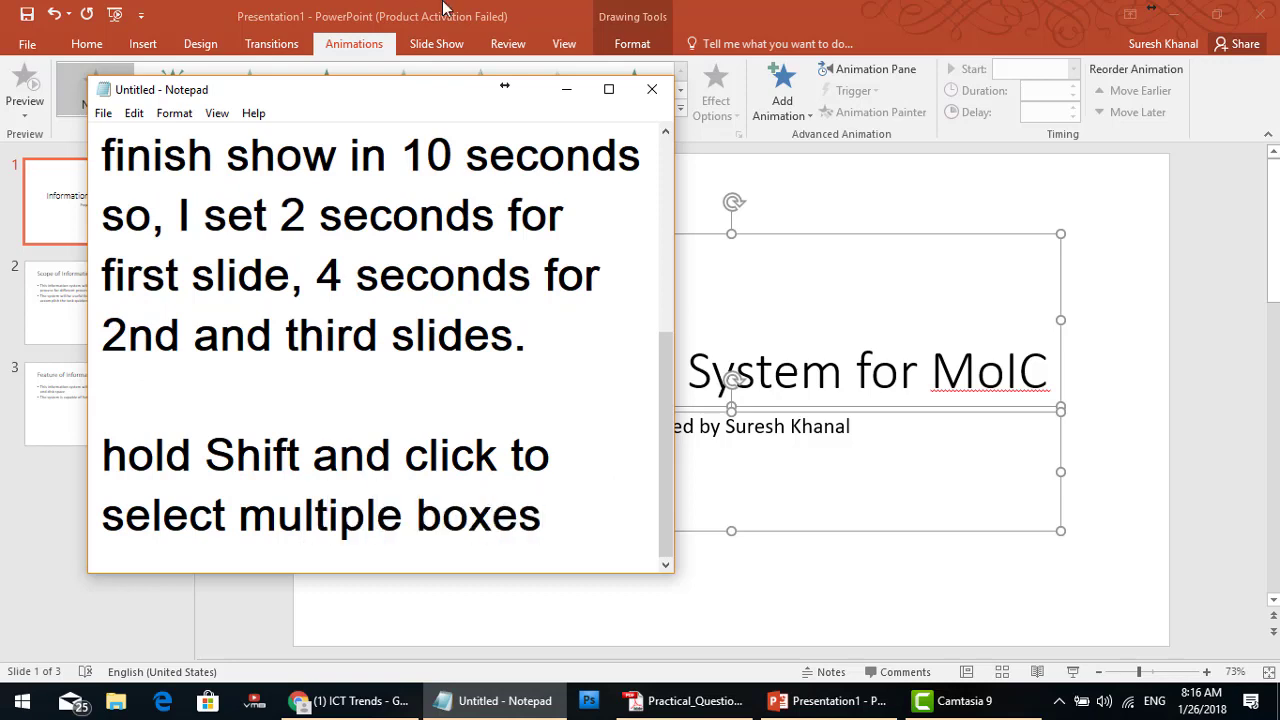
# - Open More Entrance Effects and highlight the 'fly Top to Right Transition' wording in the question paper
pyautogui.click(520, 8)
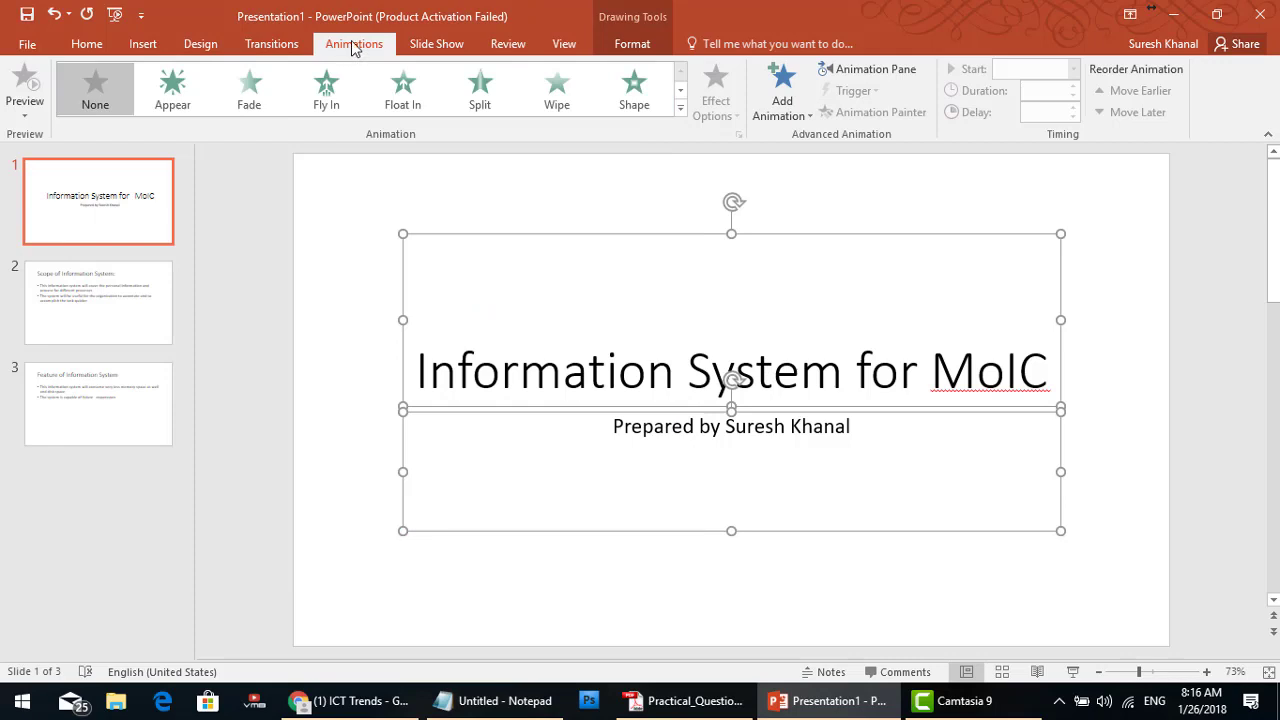
pyautogui.click(681, 110)
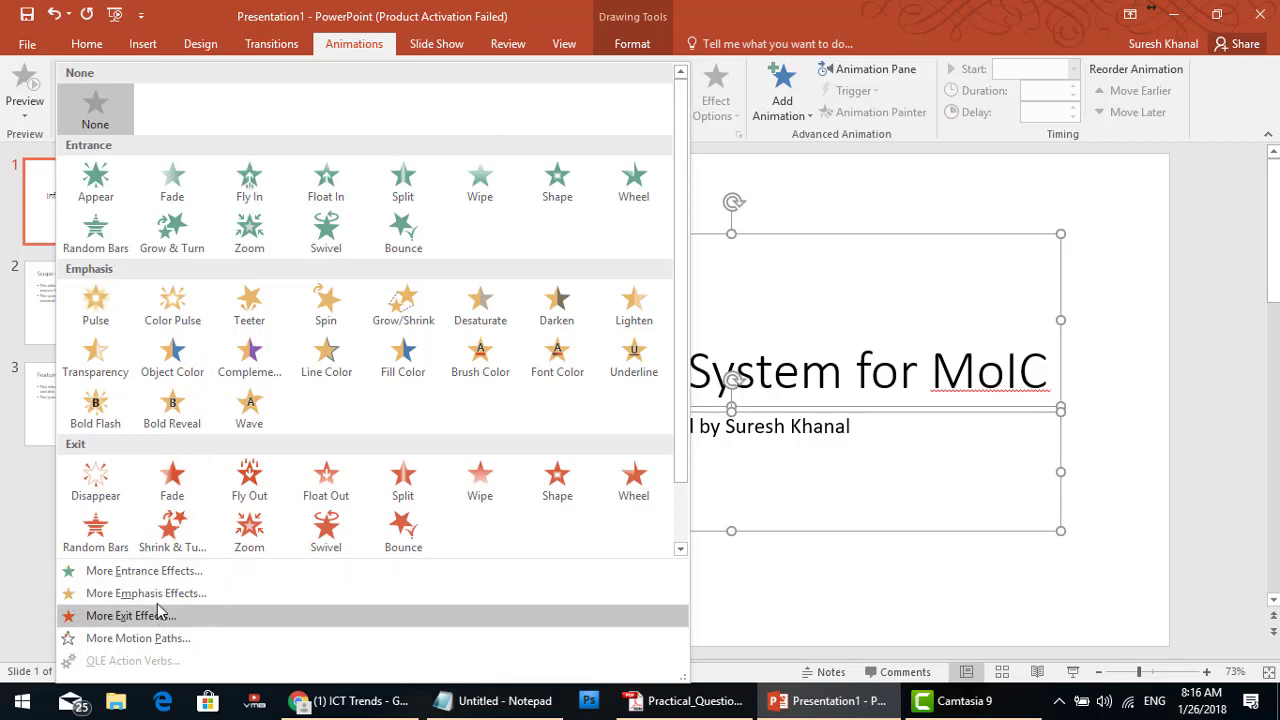
pyautogui.click(199, 572)
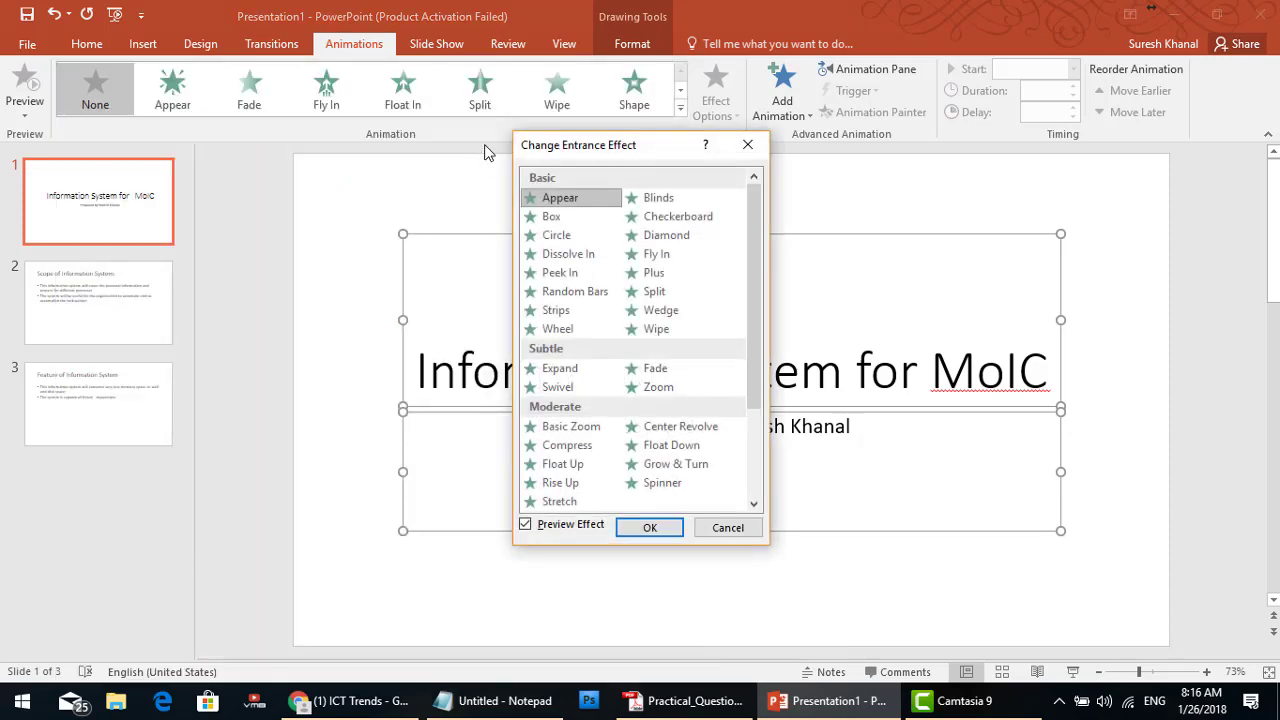
pyautogui.moveTo(644, 157); pyautogui.dragTo(676, 179)
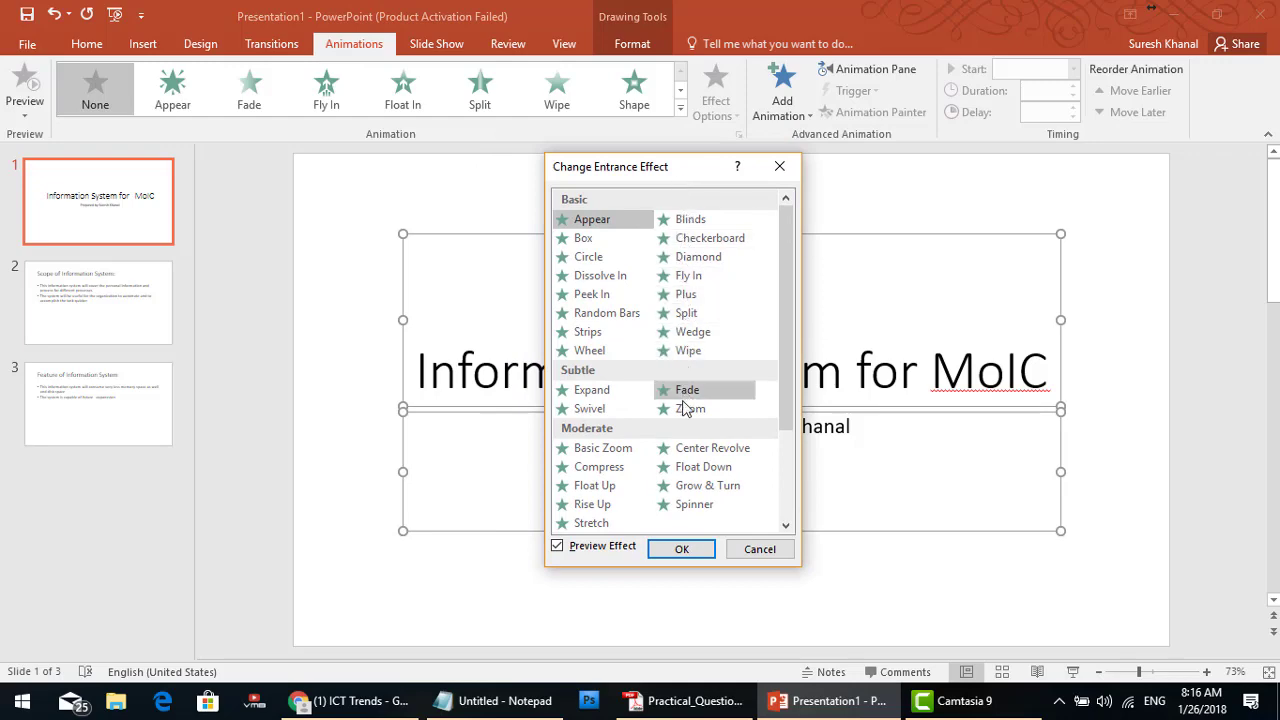
pyautogui.moveTo(793, 362)
pyautogui.mouseDown()
pyautogui.moveTo(786, 451)
pyautogui.moveTo(788, 260)
pyautogui.mouseUp()
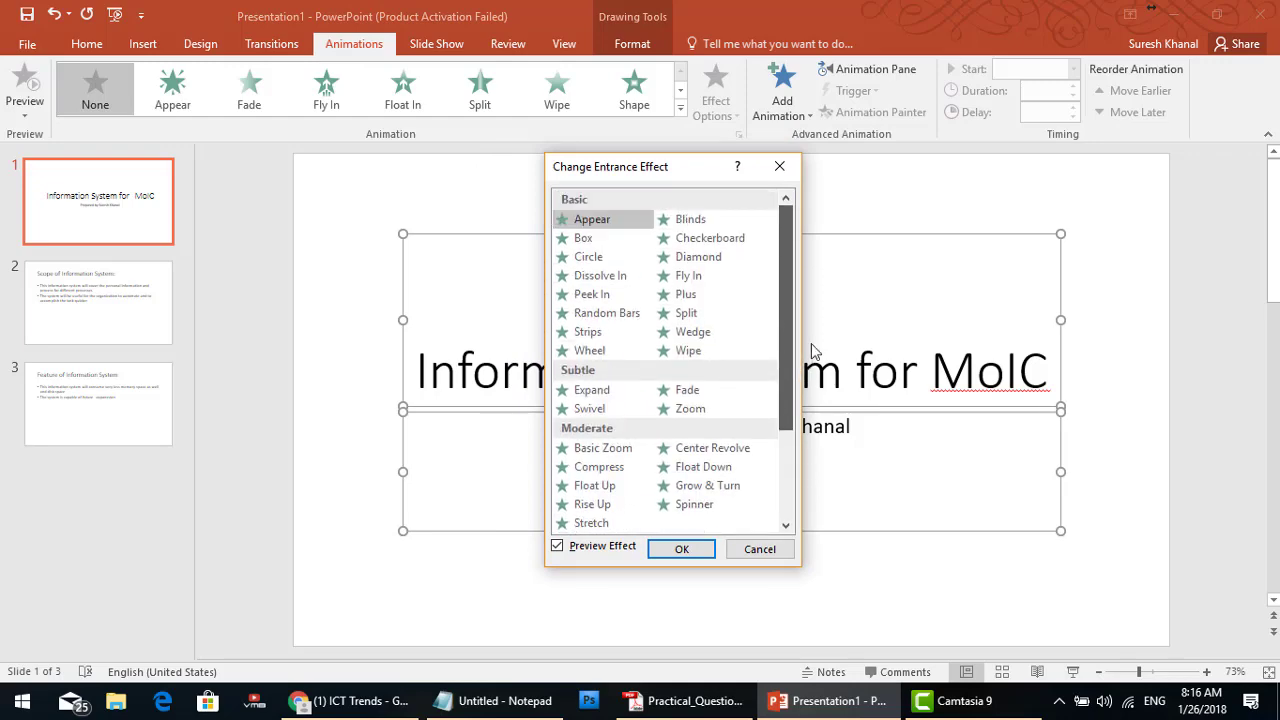
pyautogui.click(688, 700)
pyautogui.click(879, 532)
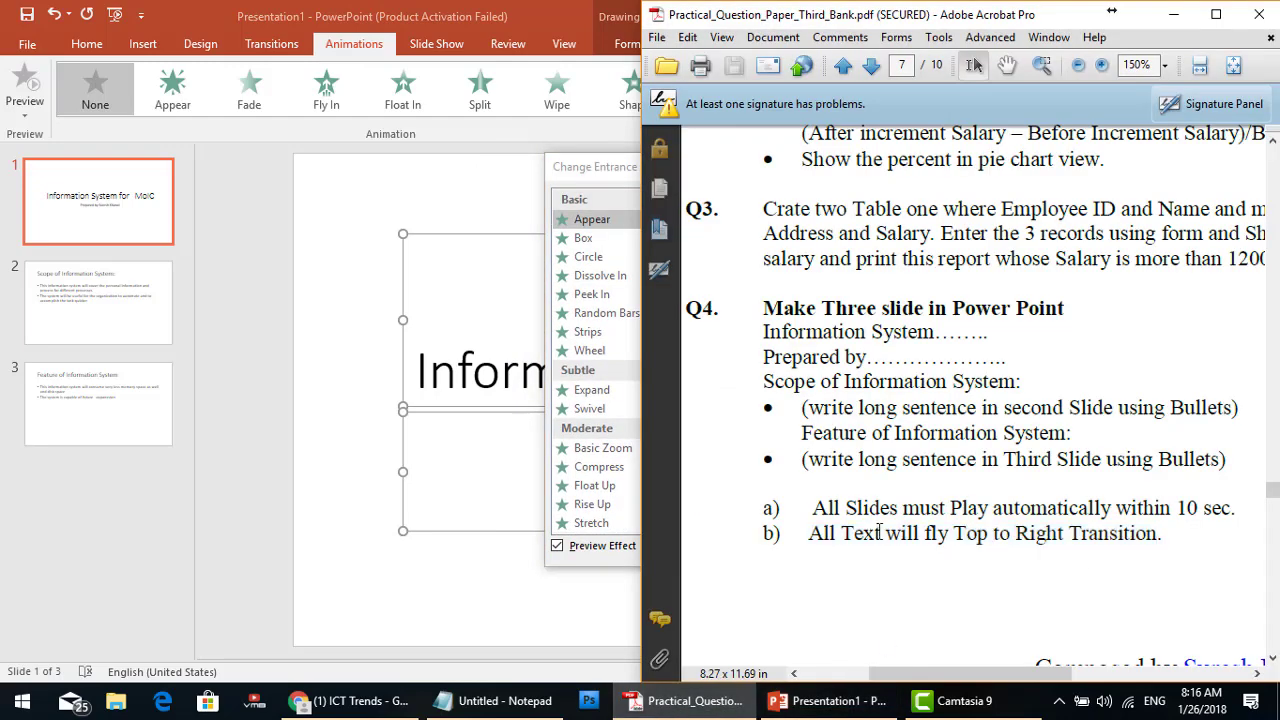
pyautogui.moveTo(921, 533); pyautogui.dragTo(1156, 546)
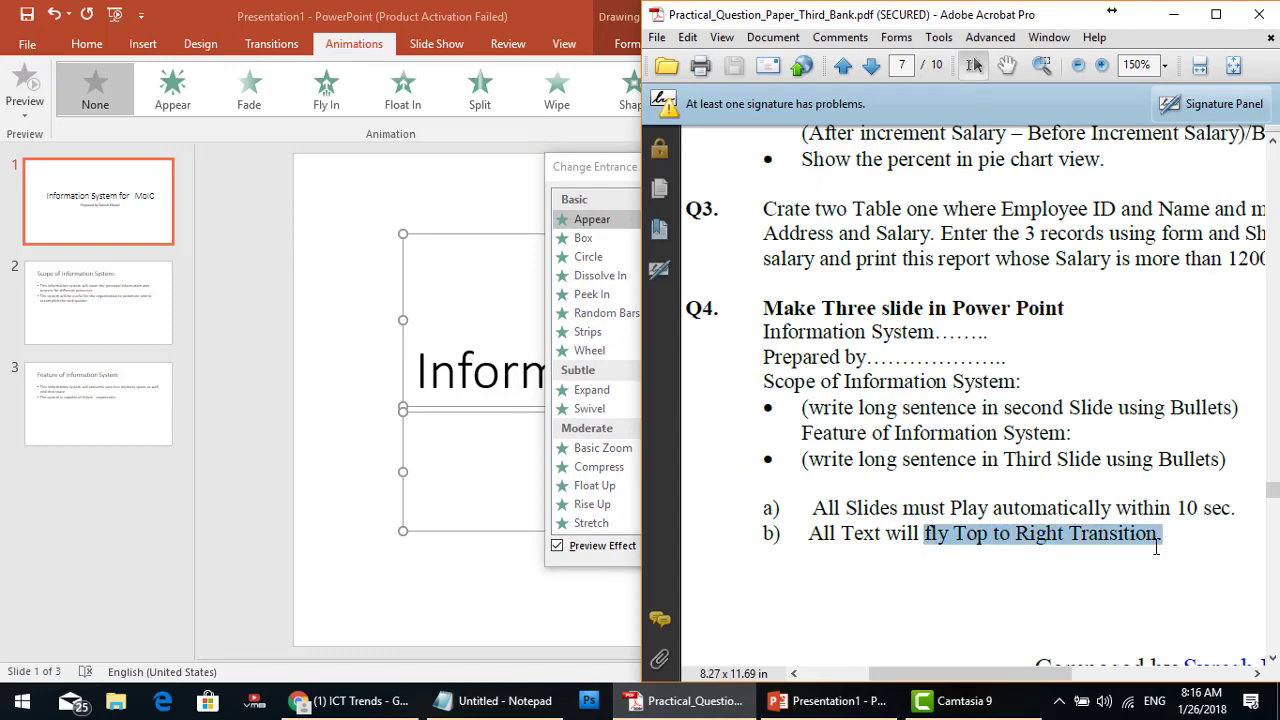
# - Try Fly In, cancel the entrance effect change, and bring up the Add Animation list
pyautogui.click(598, 170)
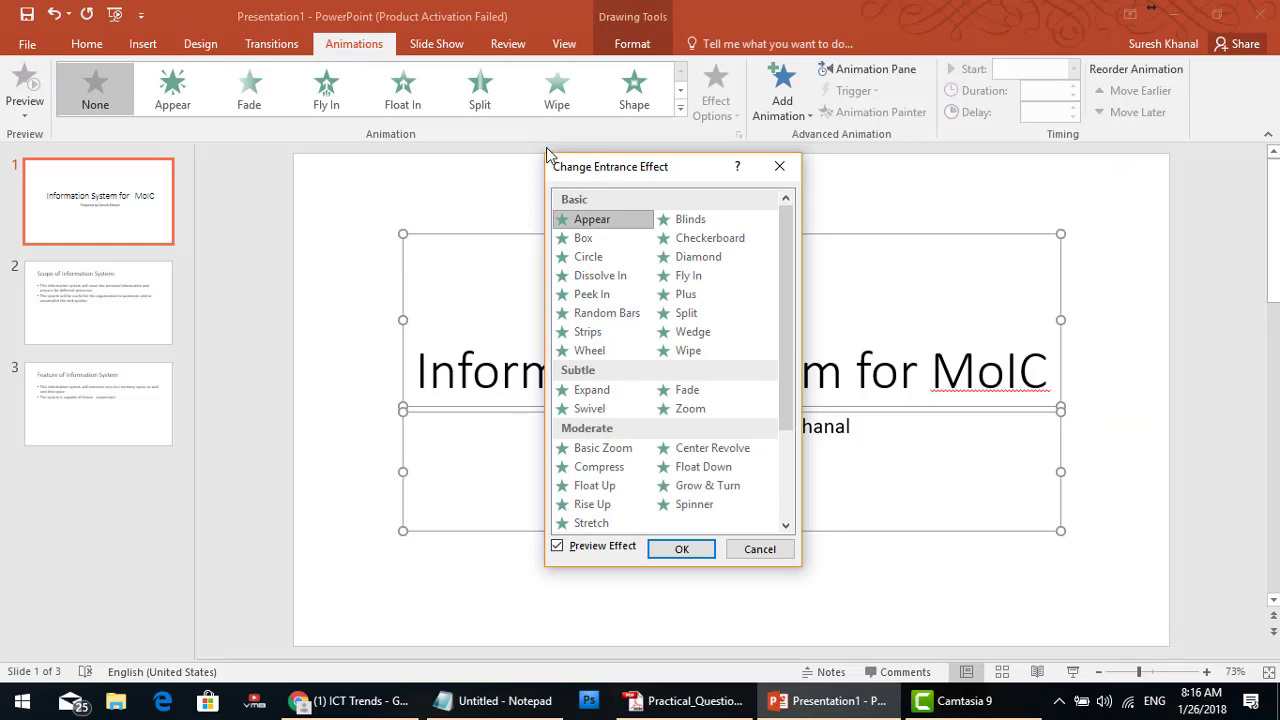
pyautogui.click(695, 280)
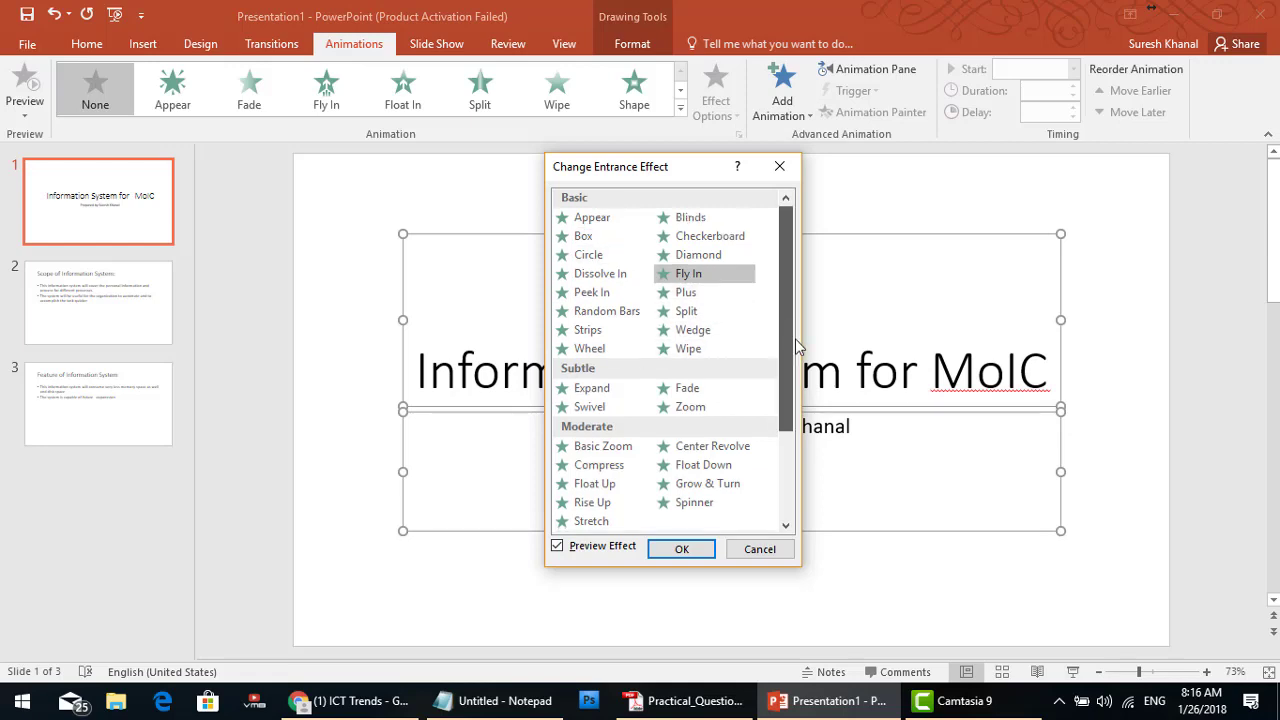
pyautogui.scroll(-1, 797, 403)
pyautogui.moveTo(797, 403)
pyautogui.mouseDown()
pyautogui.moveTo(801, 452)
pyautogui.moveTo(813, 387)
pyautogui.mouseUp()
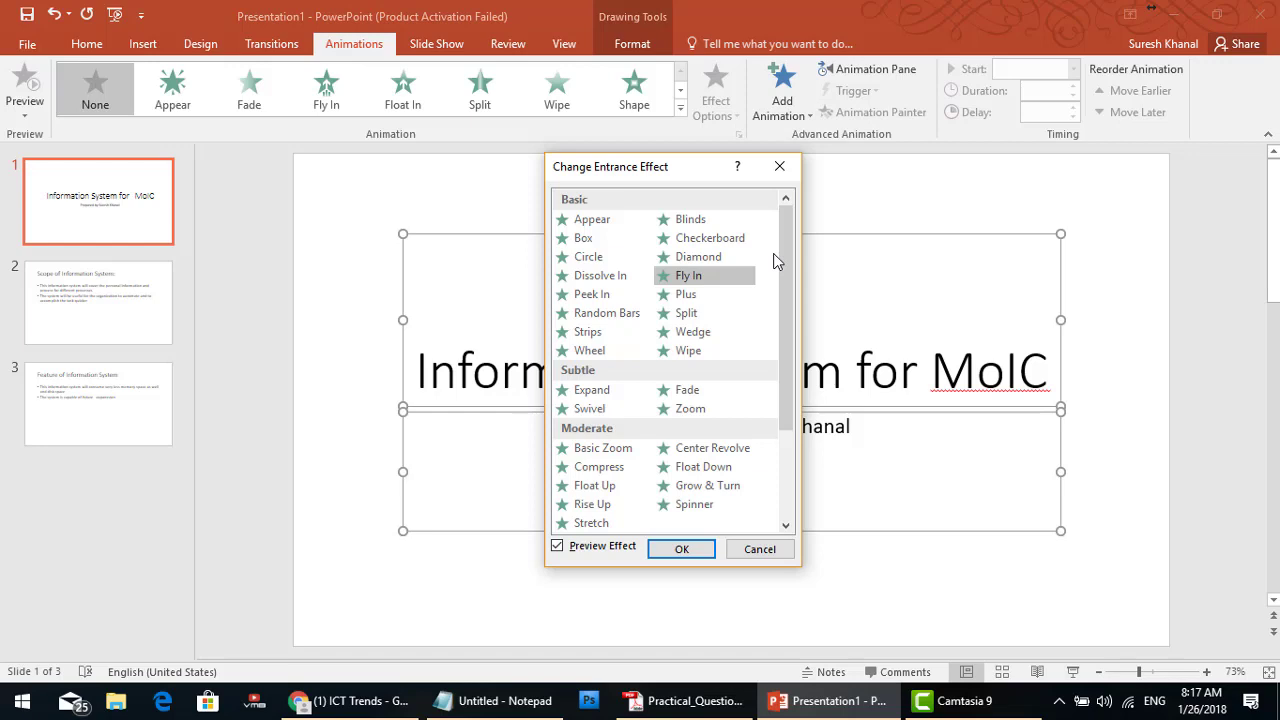
pyautogui.click(760, 550)
pyautogui.click(780, 118)
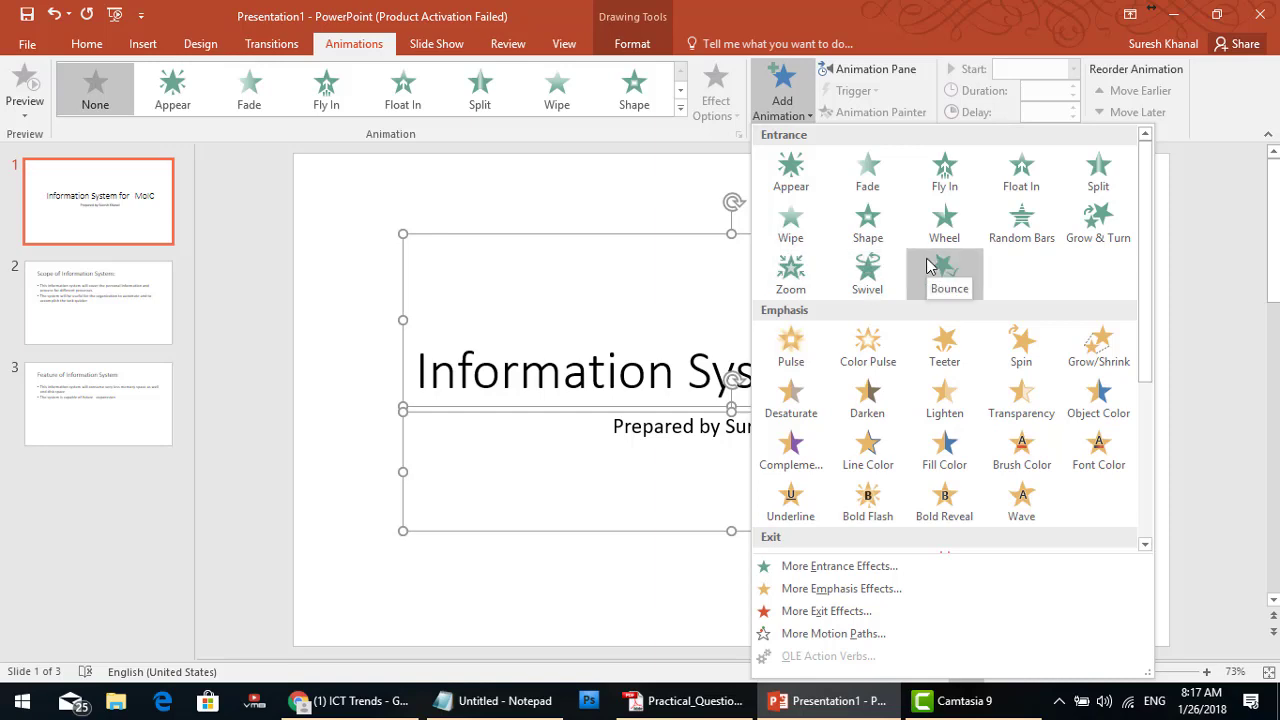
# - In the full entrance effect list, preview Fly In and Plus, settle on Fly In, then return to Notepad
pyautogui.click(901, 567)
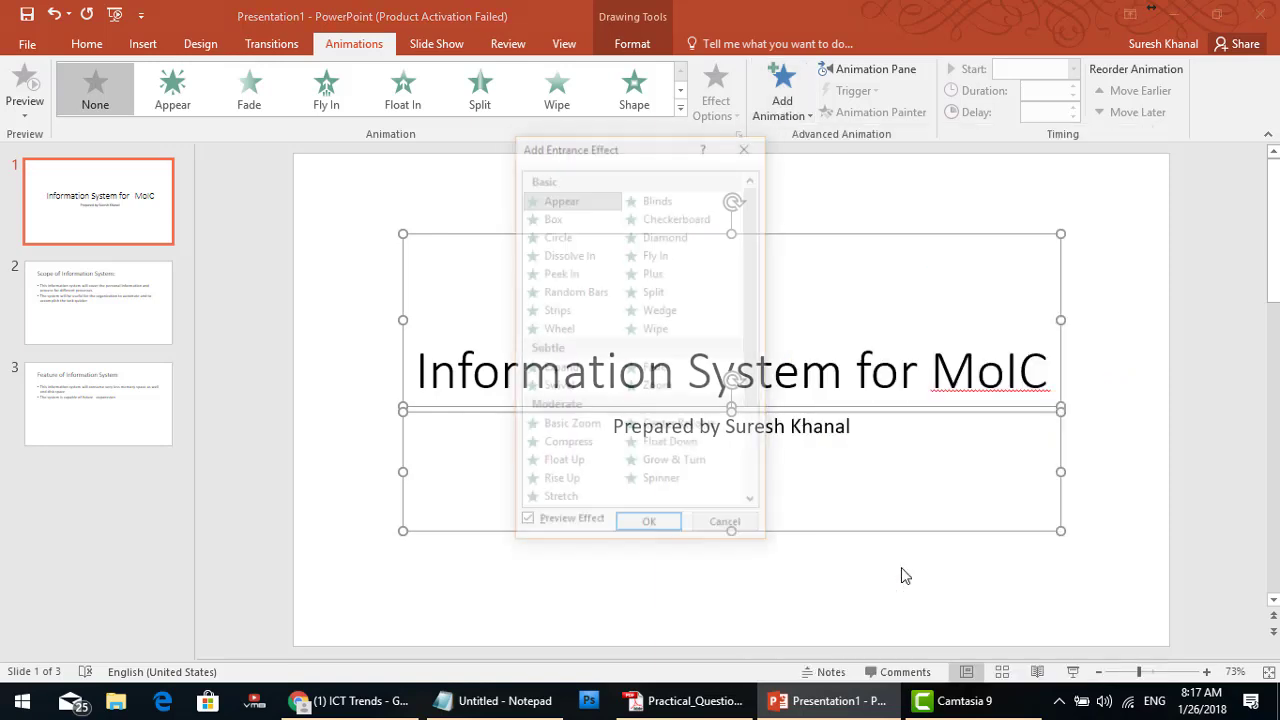
pyautogui.click(665, 258)
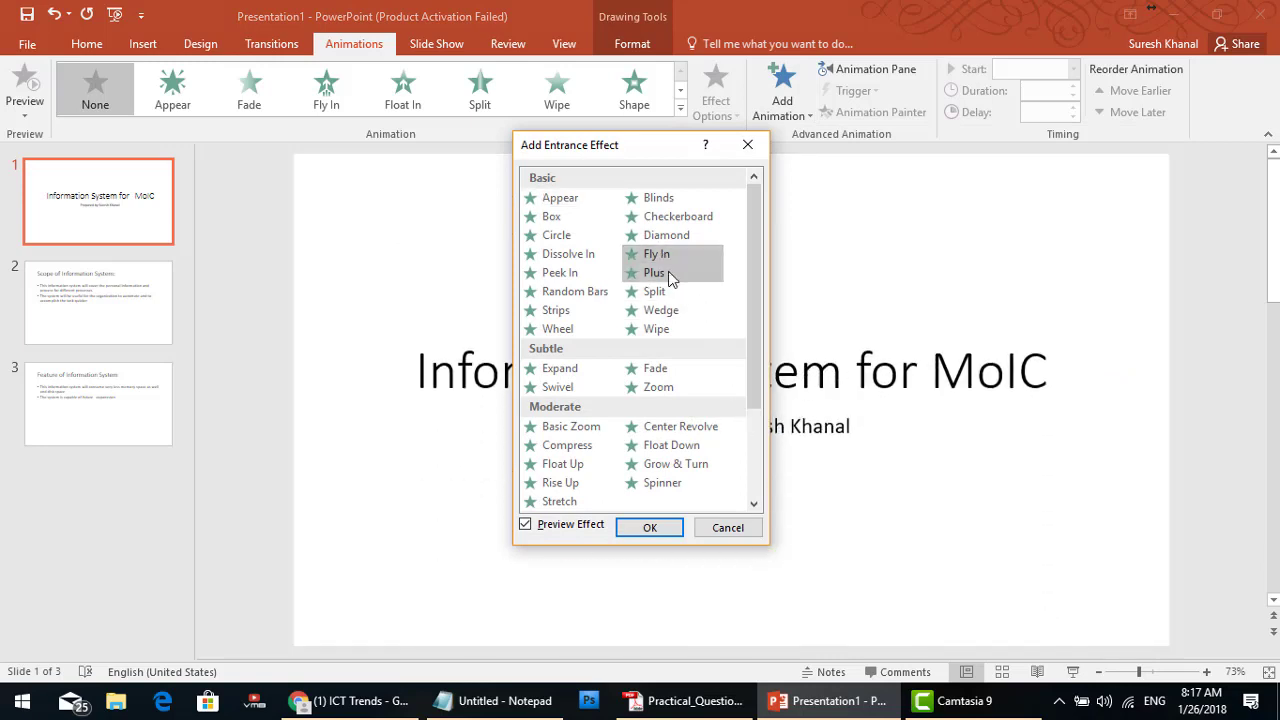
pyautogui.click(668, 273)
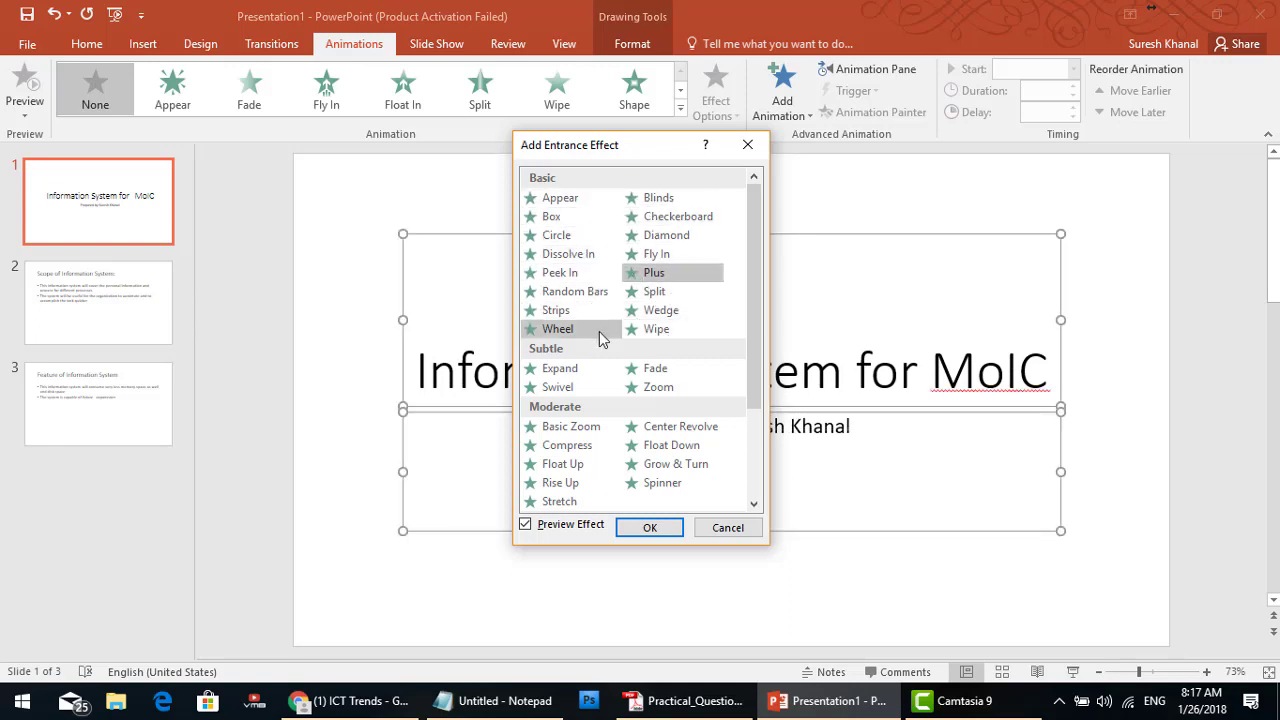
pyautogui.scroll(-2, 605, 329)
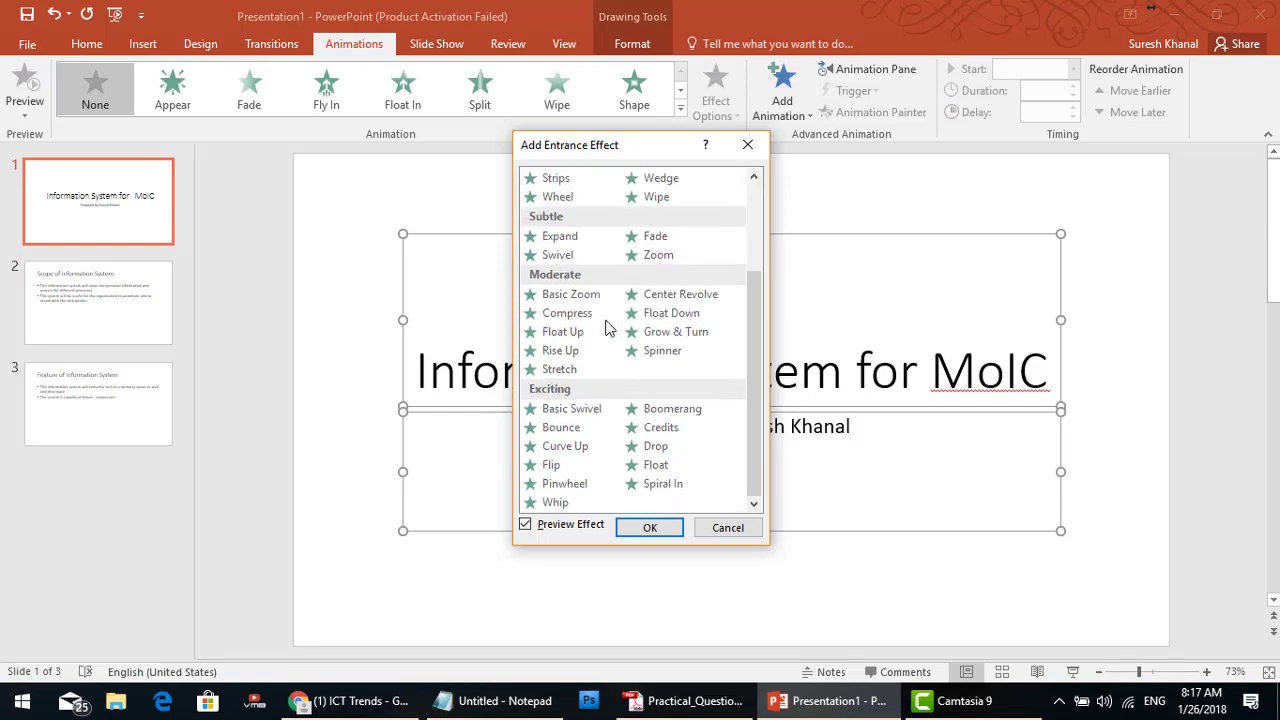
pyautogui.scroll(2, 605, 329)
pyautogui.click(656, 254)
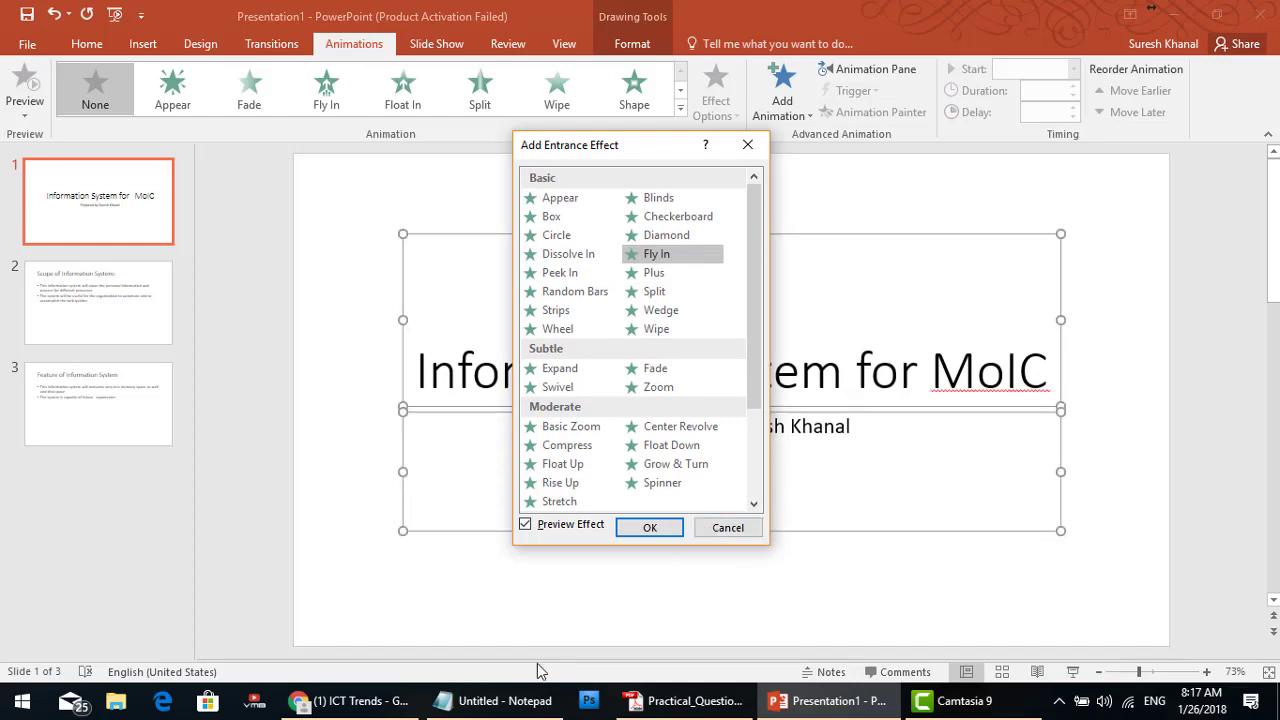
pyautogui.click(502, 677)
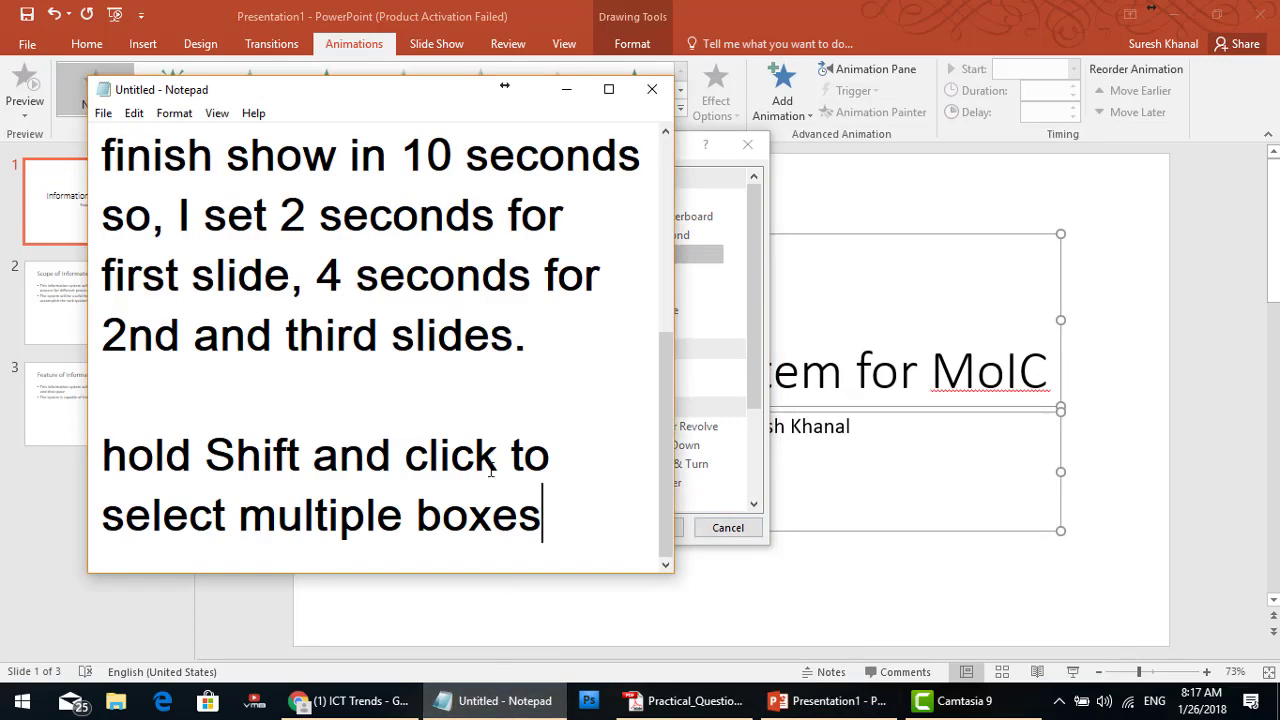
# - Note 'Fly top right is no longer available. So I choose Fly In animation'
pyautogui.press('Return')
pyautogui.press('Return')
pyautogui.write('Fly top t')
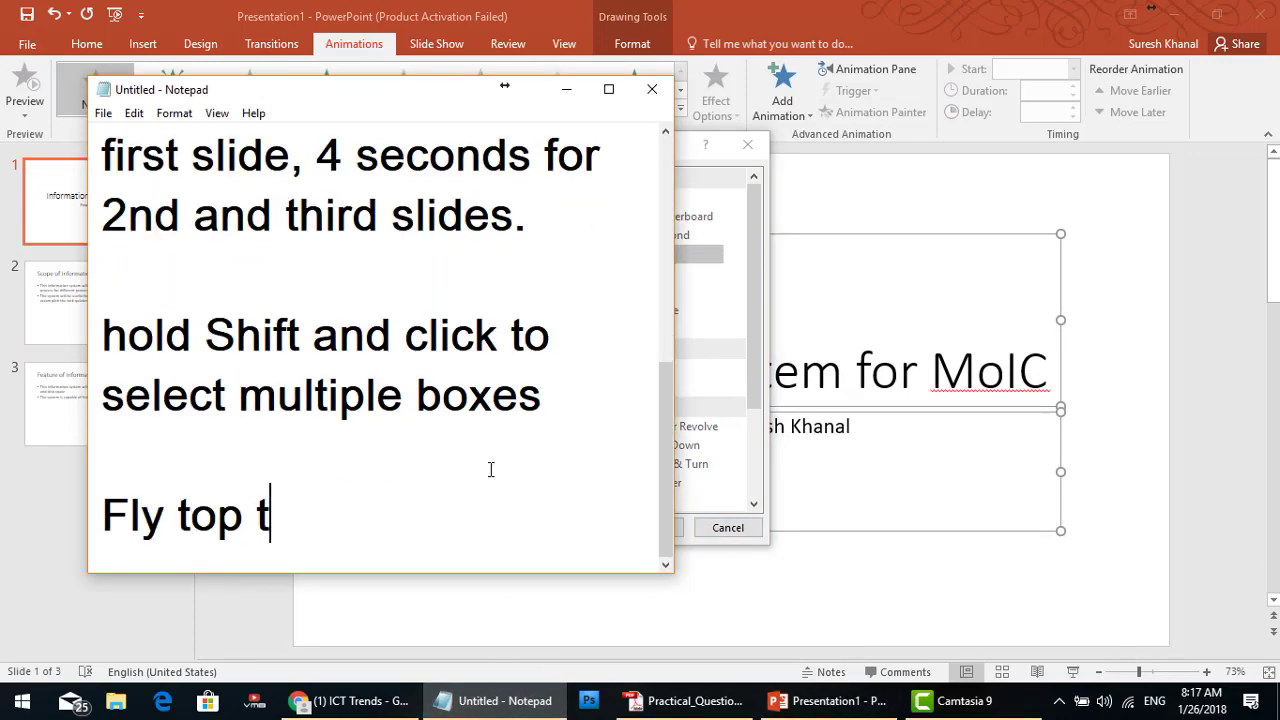
pyautogui.press('BackSpace')
pyautogui.write('right n')
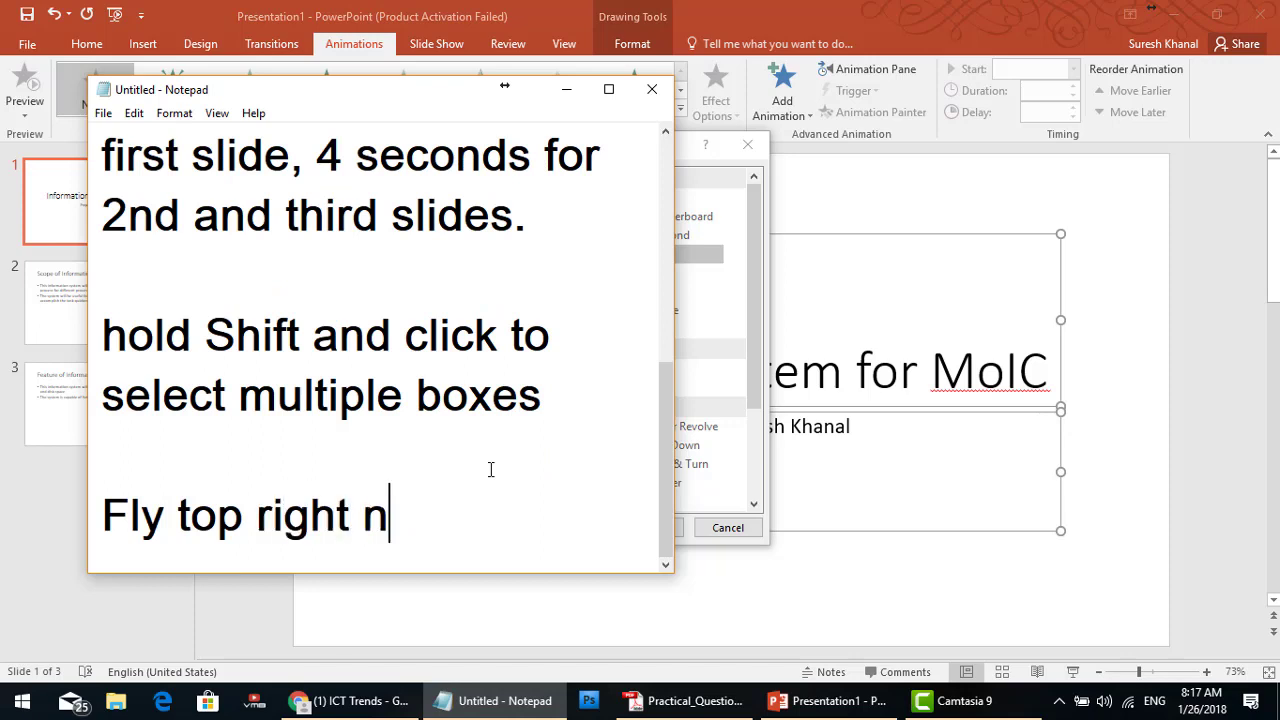
pyautogui.press('BackSpace')
pyautogui.write('is no longer ')
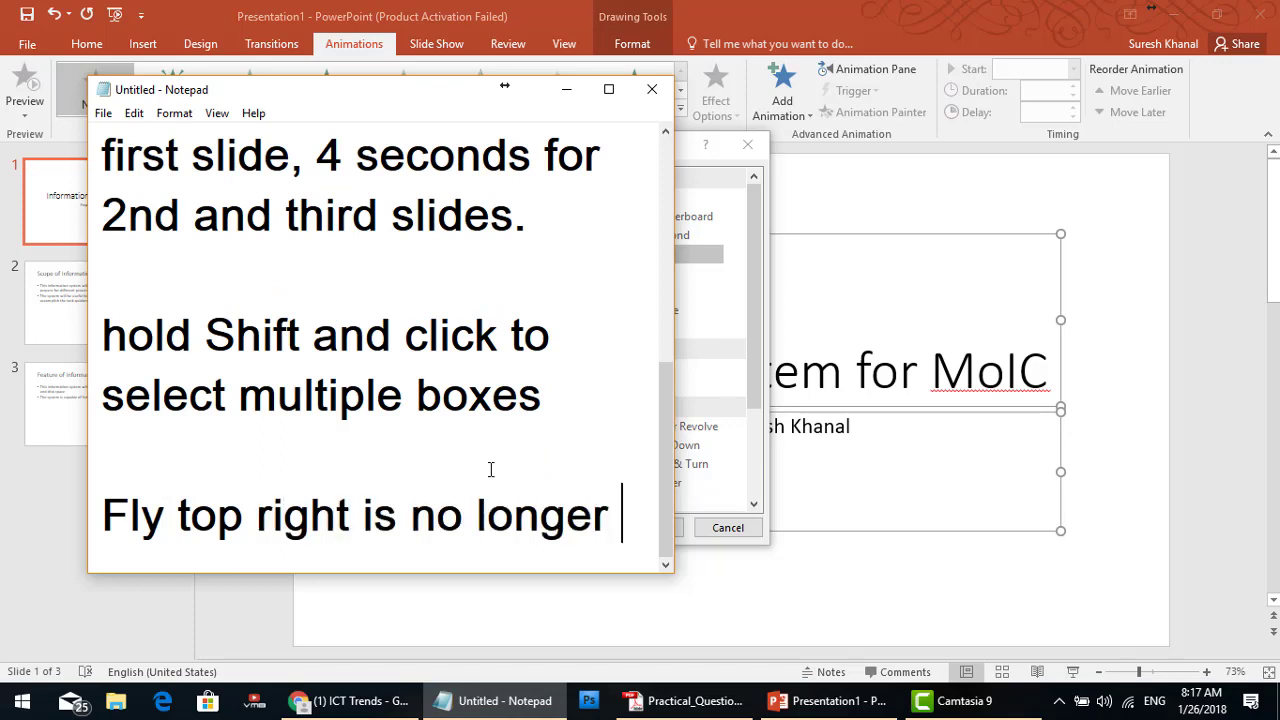
pyautogui.write('available')
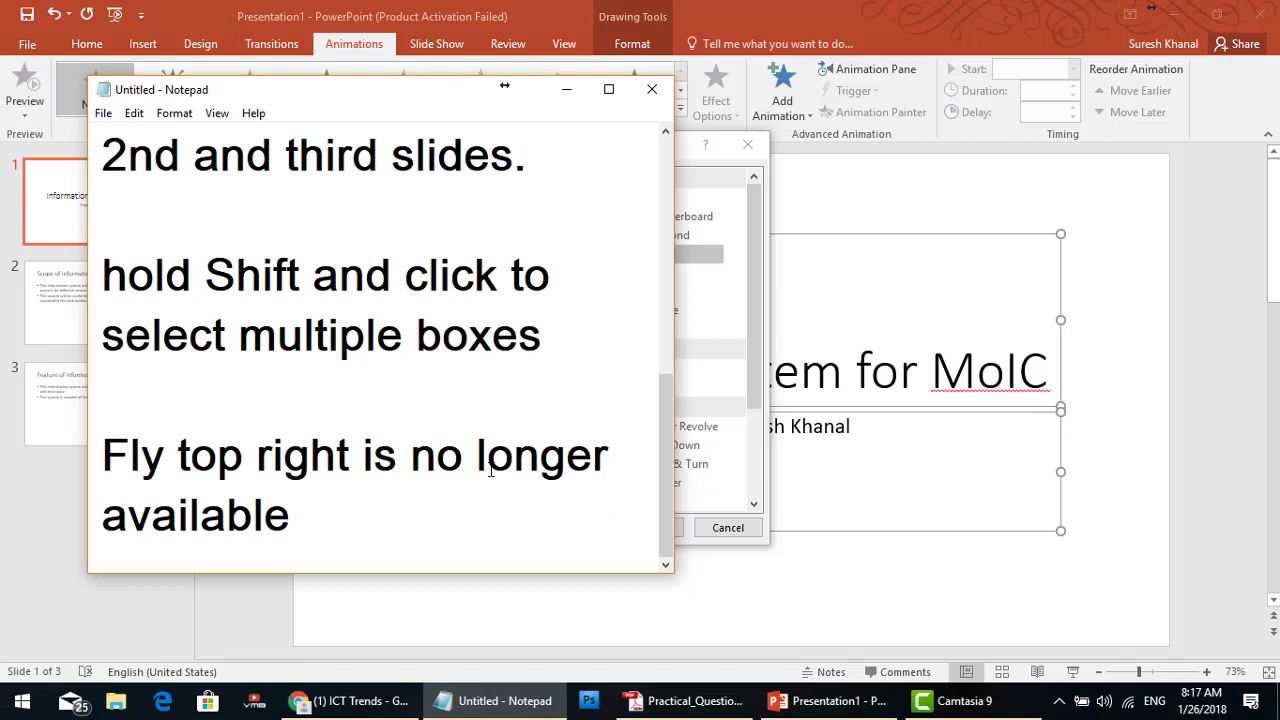
pyautogui.write('. So I choose')
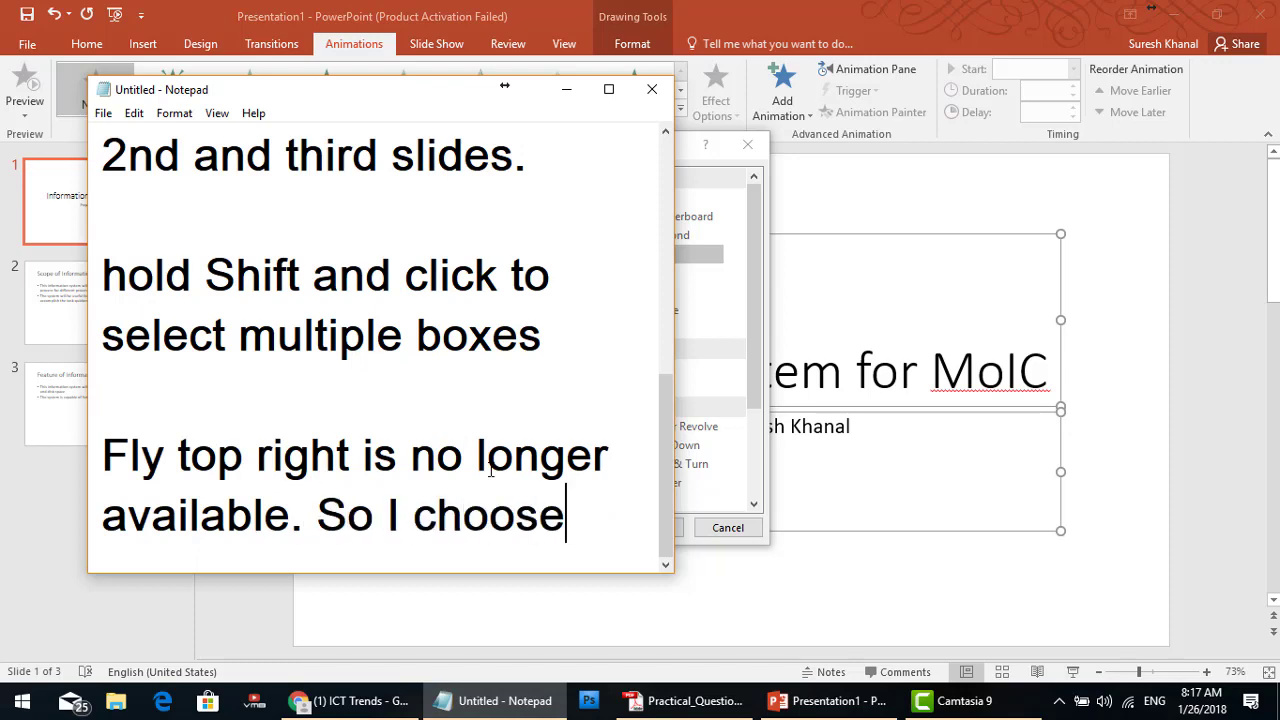
pyautogui.write(' Fly In ')
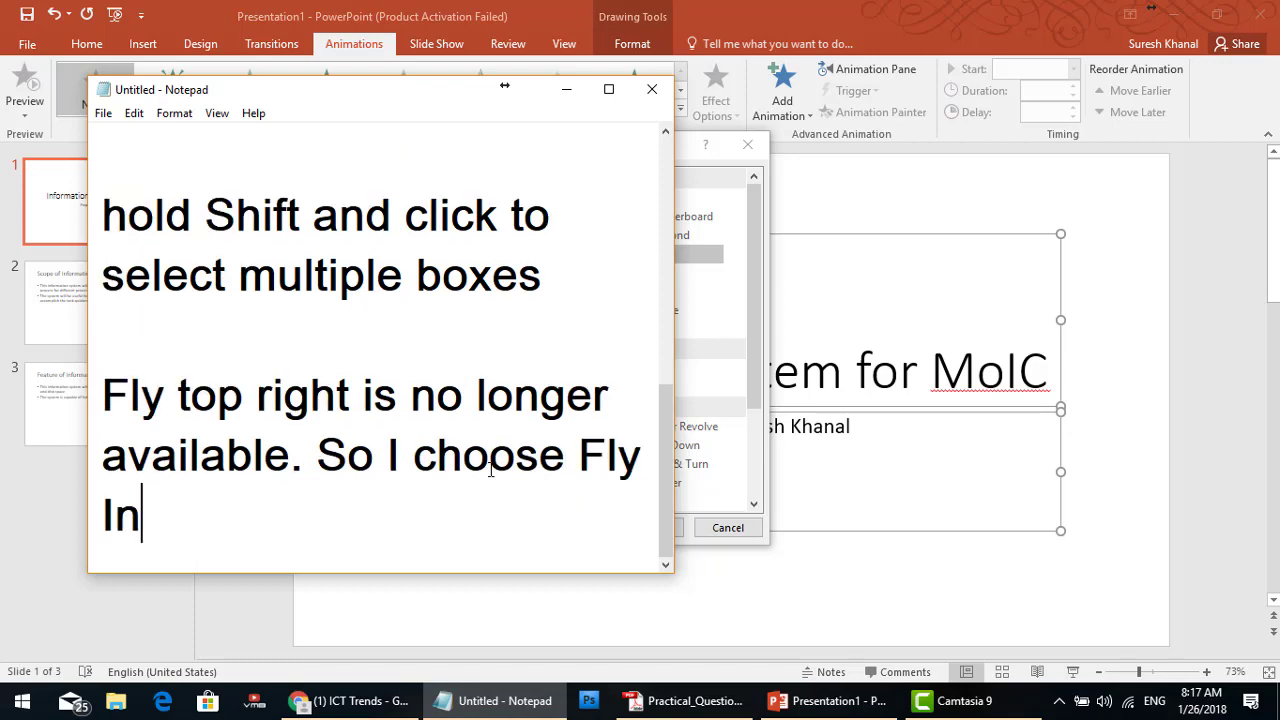
pyautogui.write('animation')
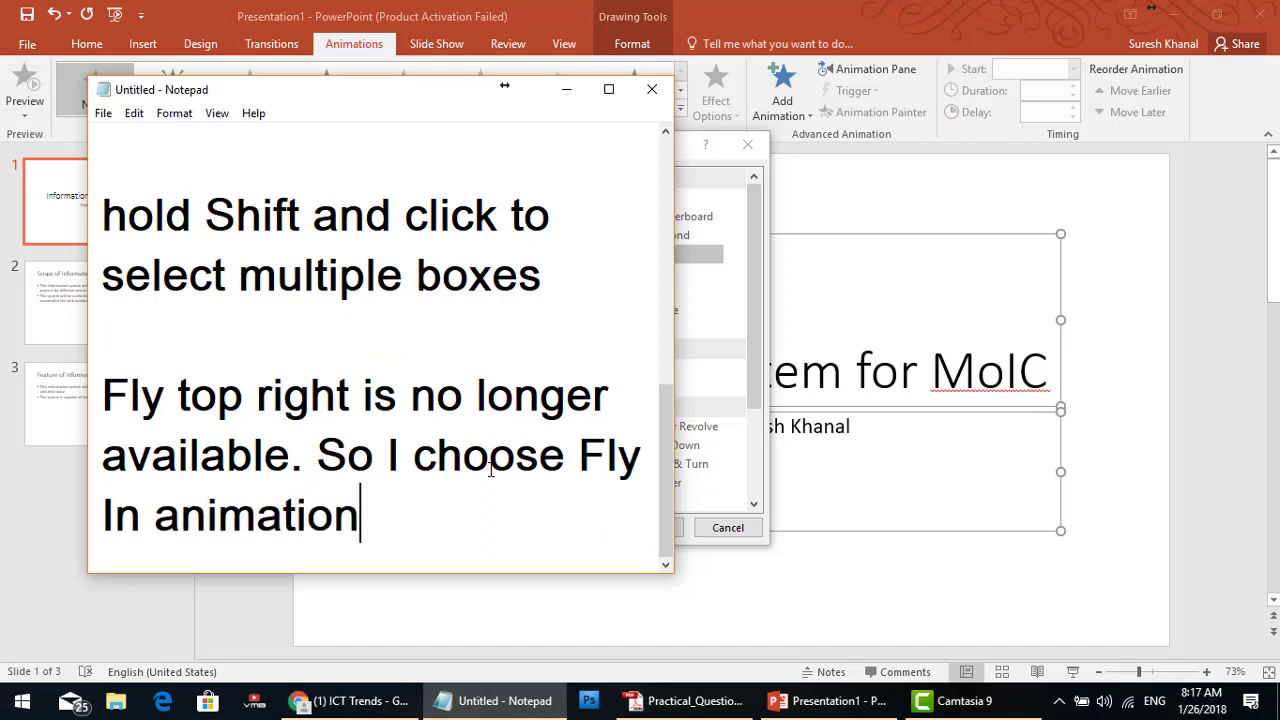
# - After a blank line, note 'Alternately you can use motion path to make it fly top right'
pyautogui.press('Return')
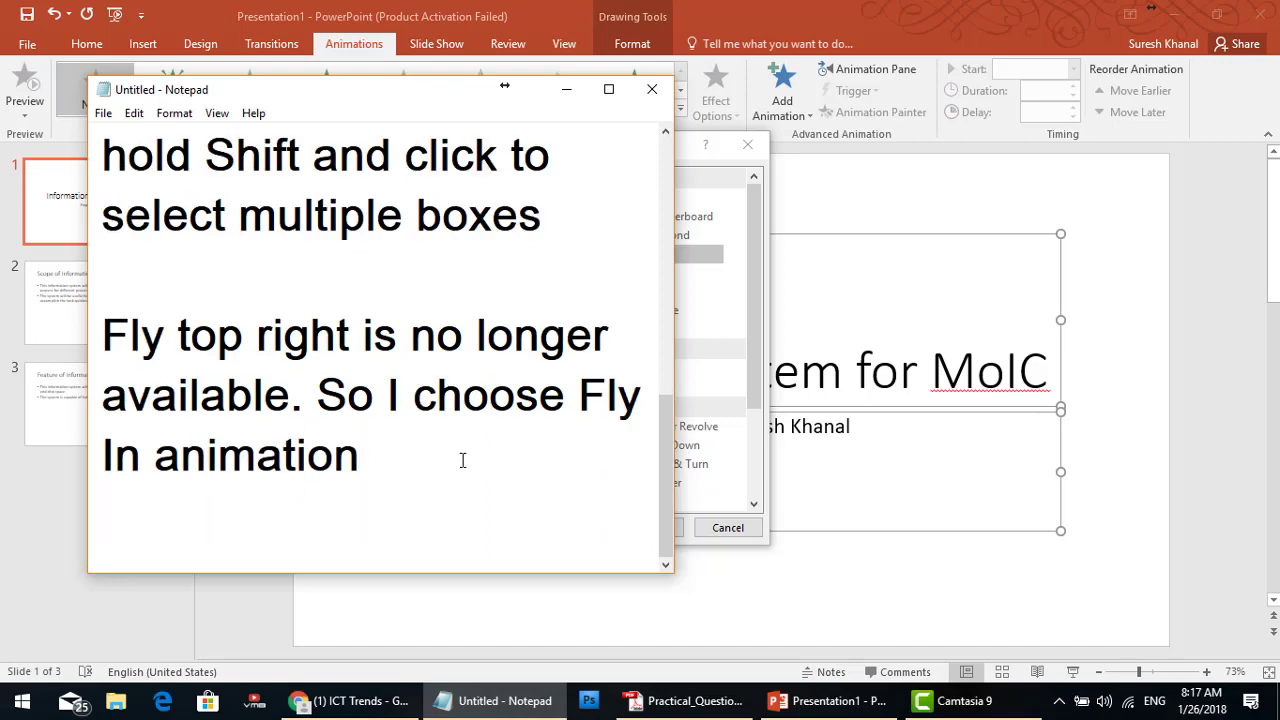
pyautogui.press('Return')
pyautogui.write('Al;ter')
pyautogui.press('BackSpace')
pyautogui.press('BackSpace')
pyautogui.press('BackSpace')
pyautogui.press('BackSpace')
pyautogui.write('t')
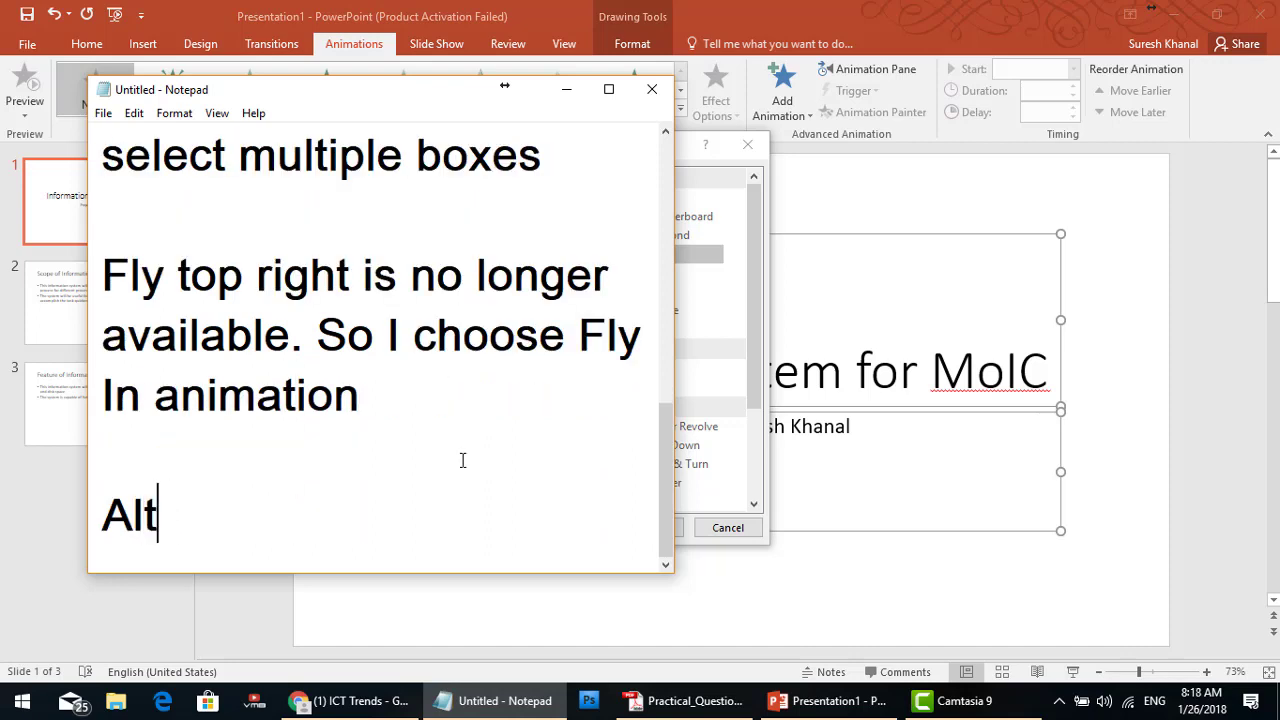
pyautogui.write('ernately you c')
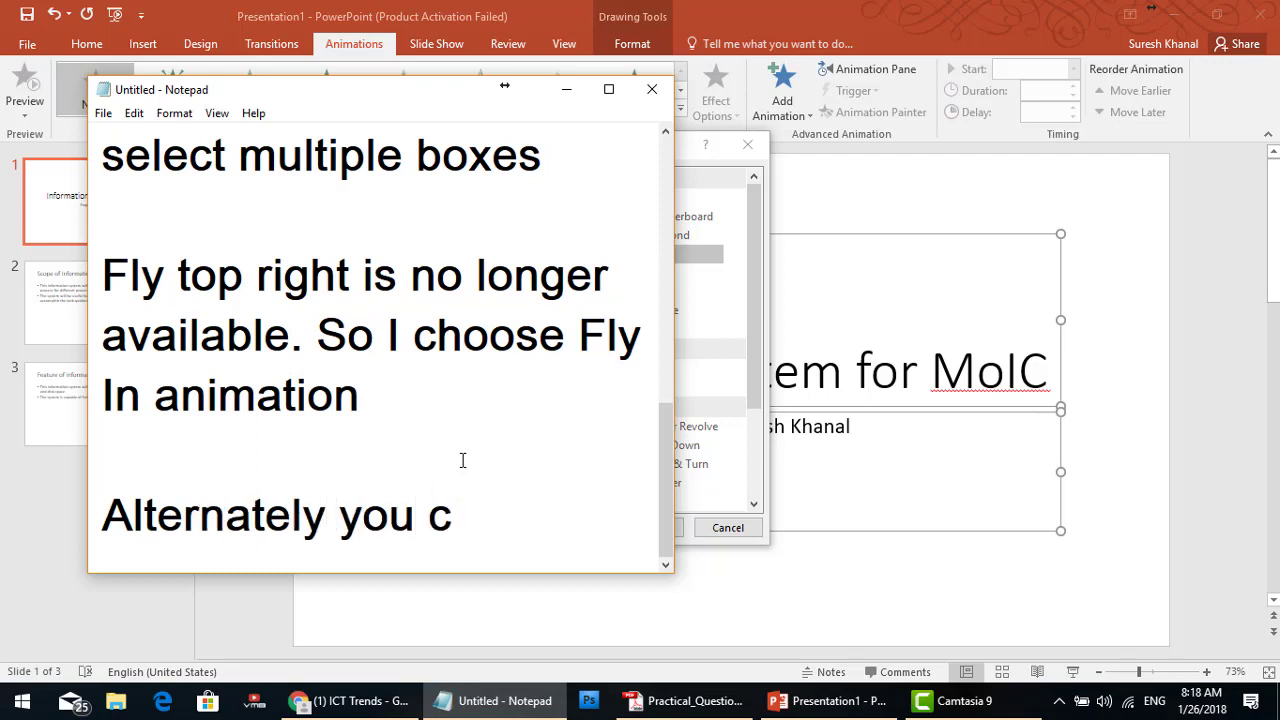
pyautogui.write('an use motion pat')
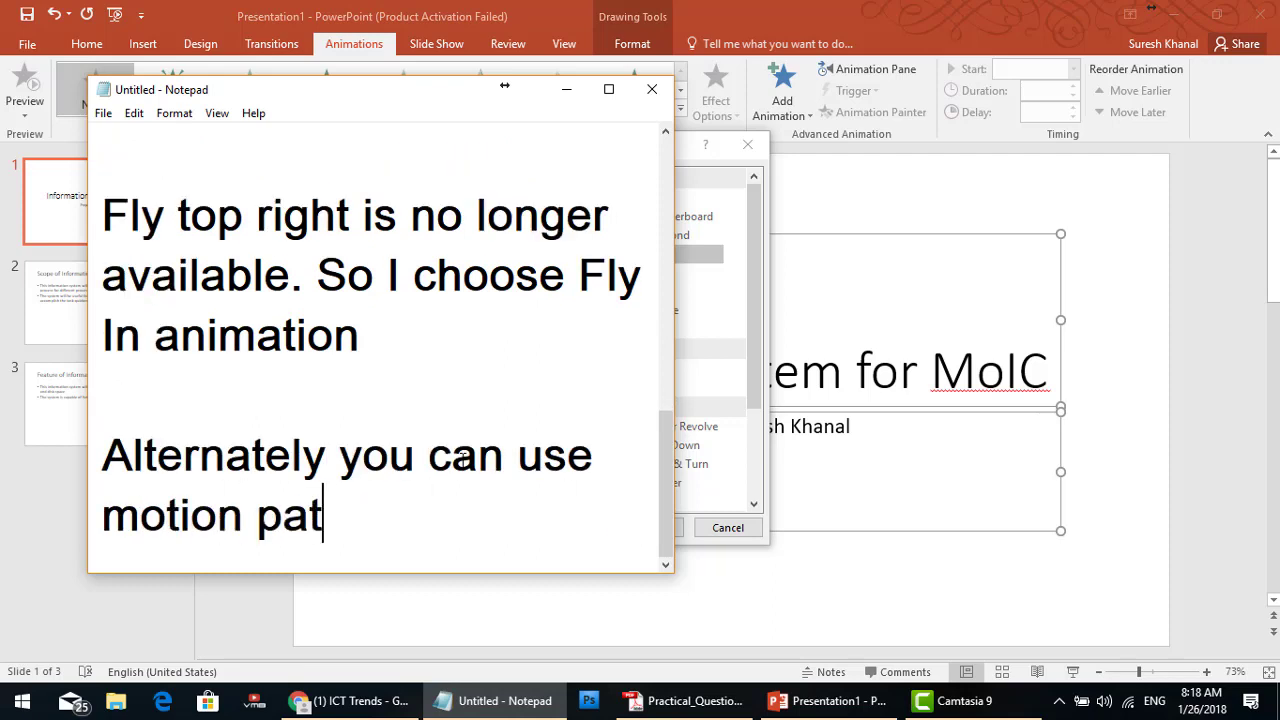
pyautogui.write('h')
pyautogui.write(' to make it f')
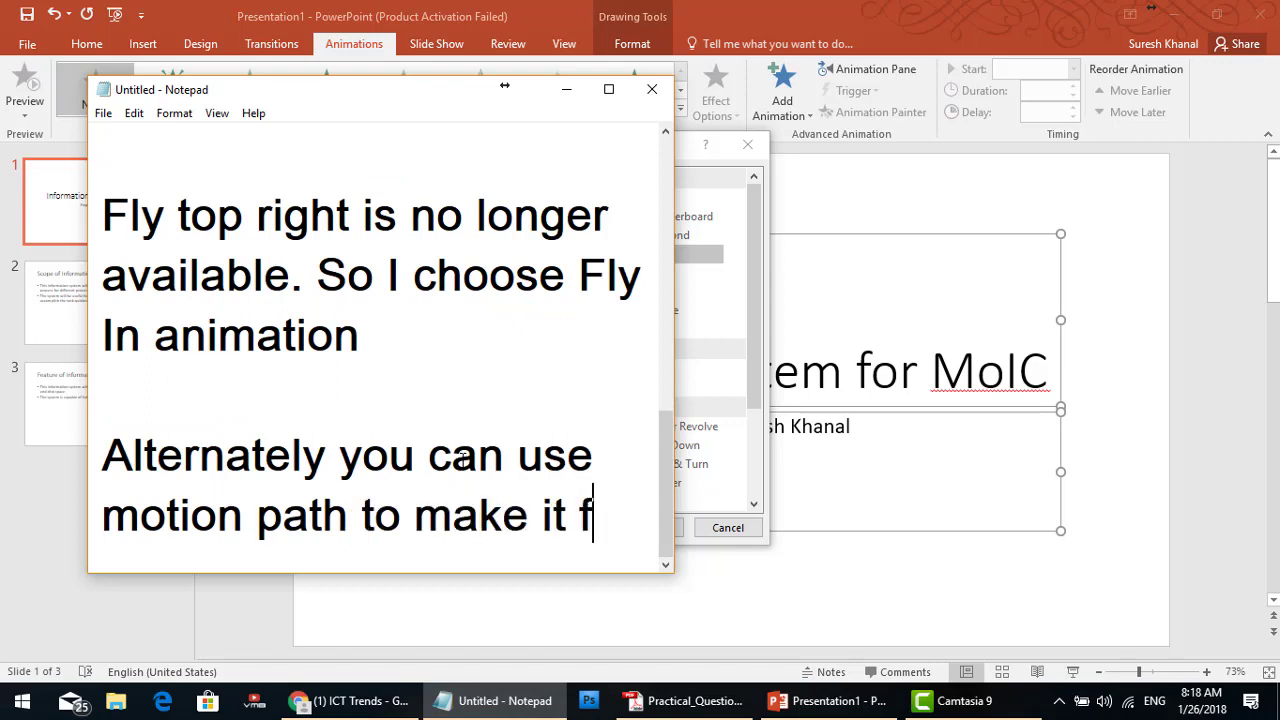
pyautogui.write('ly top ')
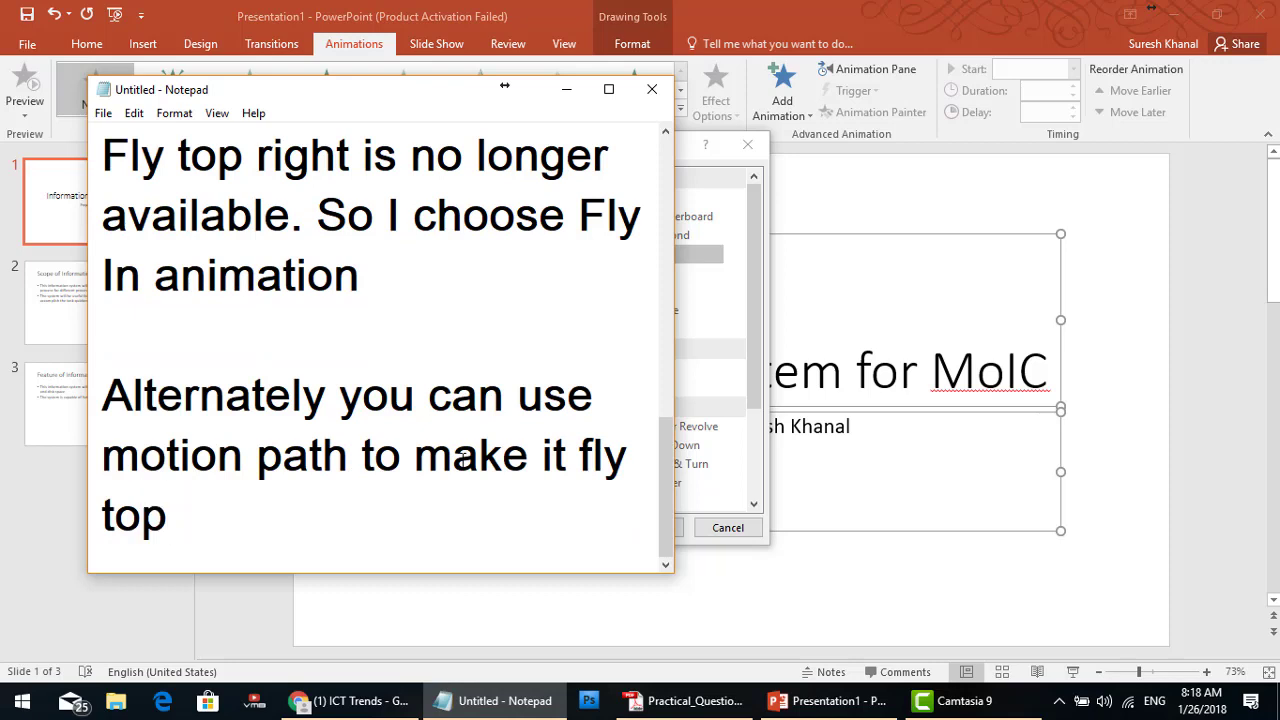
pyautogui.write('right')
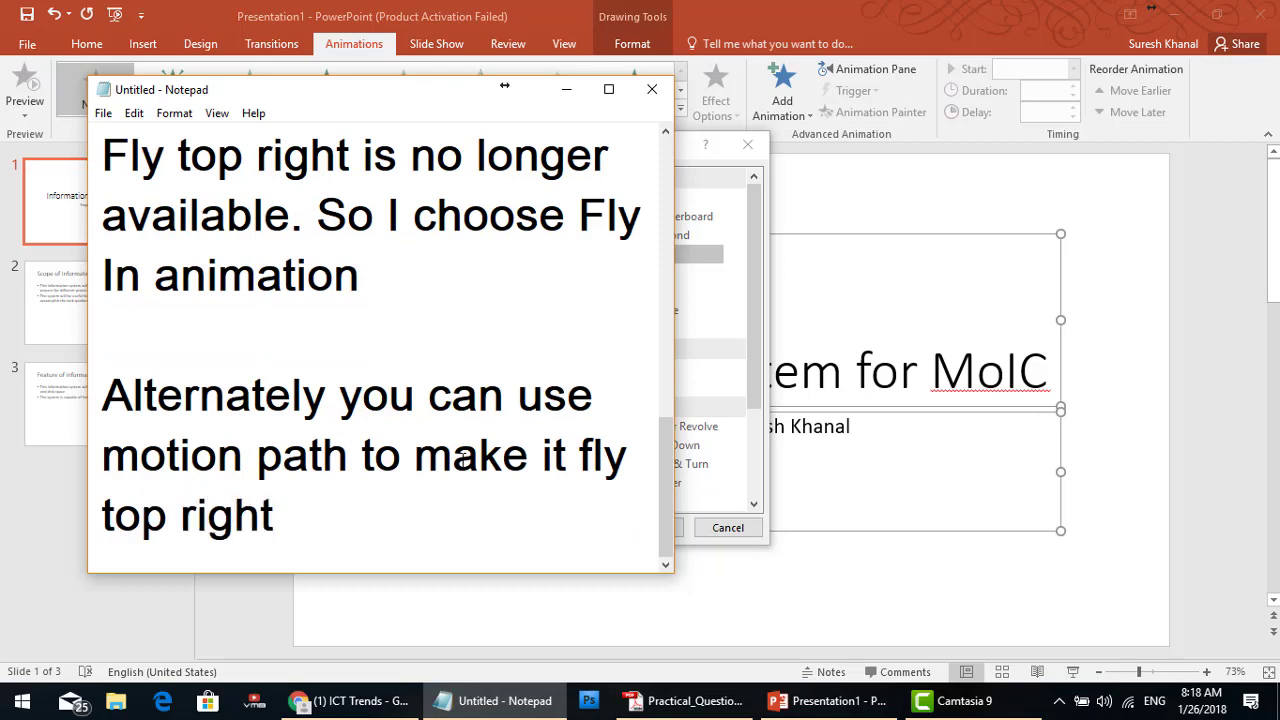
pyautogui.press('Return')
pyautogui.click(720, 10)
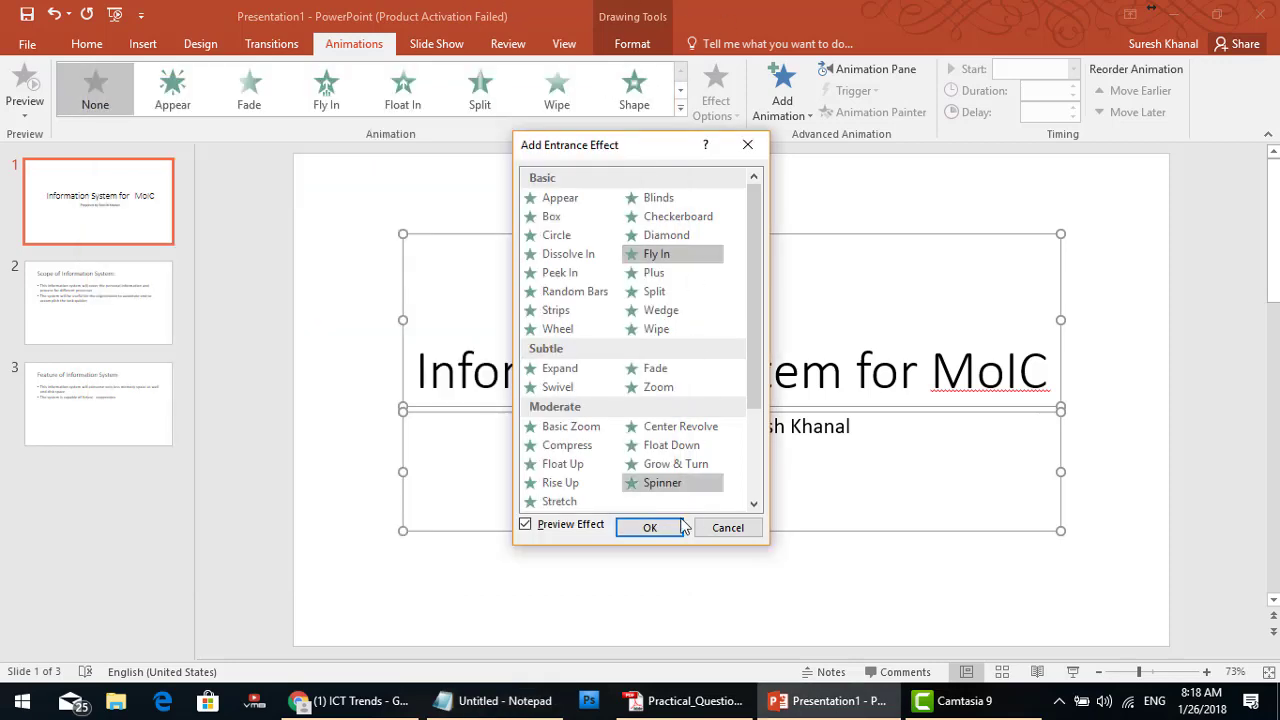
# - Confirm Fly In for slide 1's title and subtitle, open the Animation Pane, and animate slide 2's bullets
pyautogui.click(643, 527)
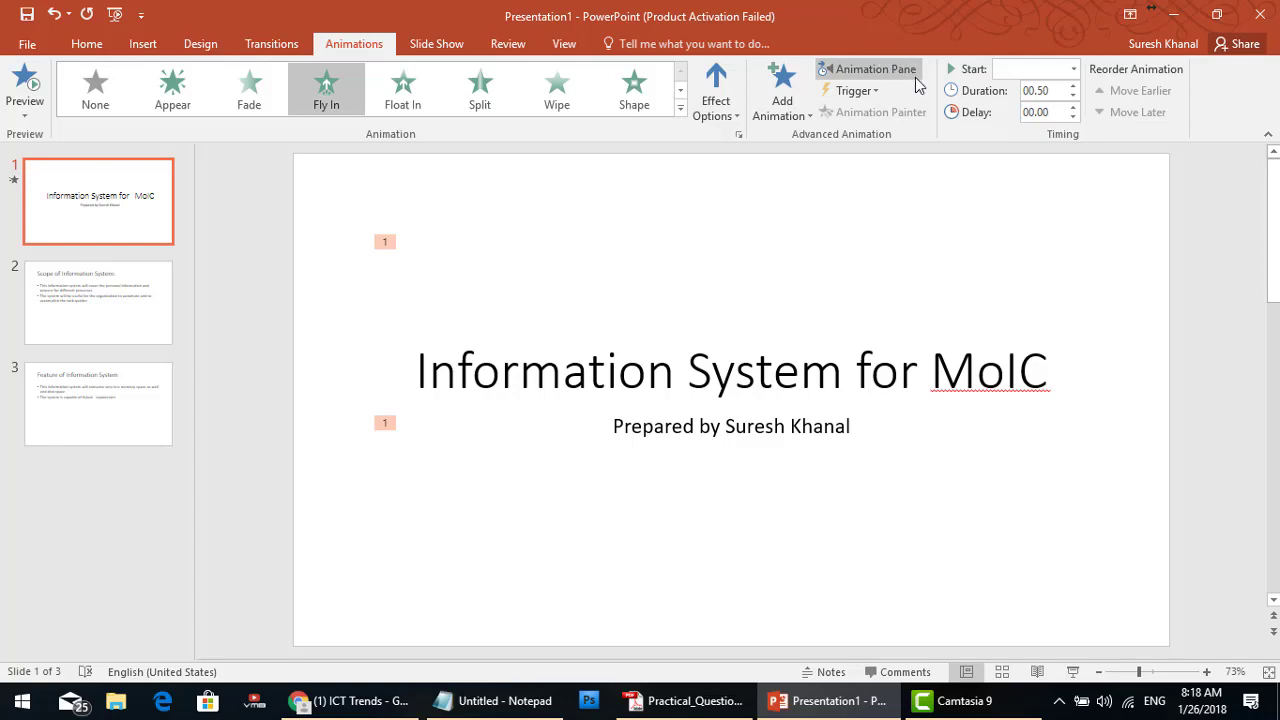
pyautogui.click(864, 69)
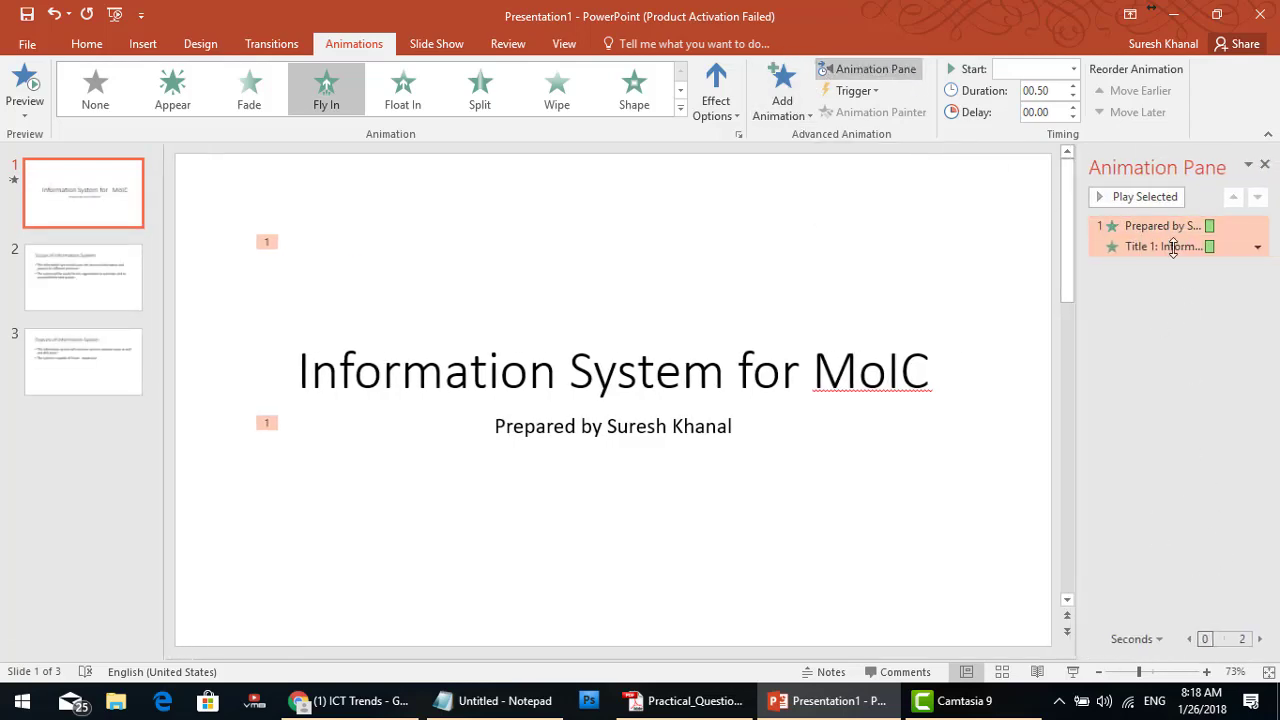
pyautogui.click(91, 272)
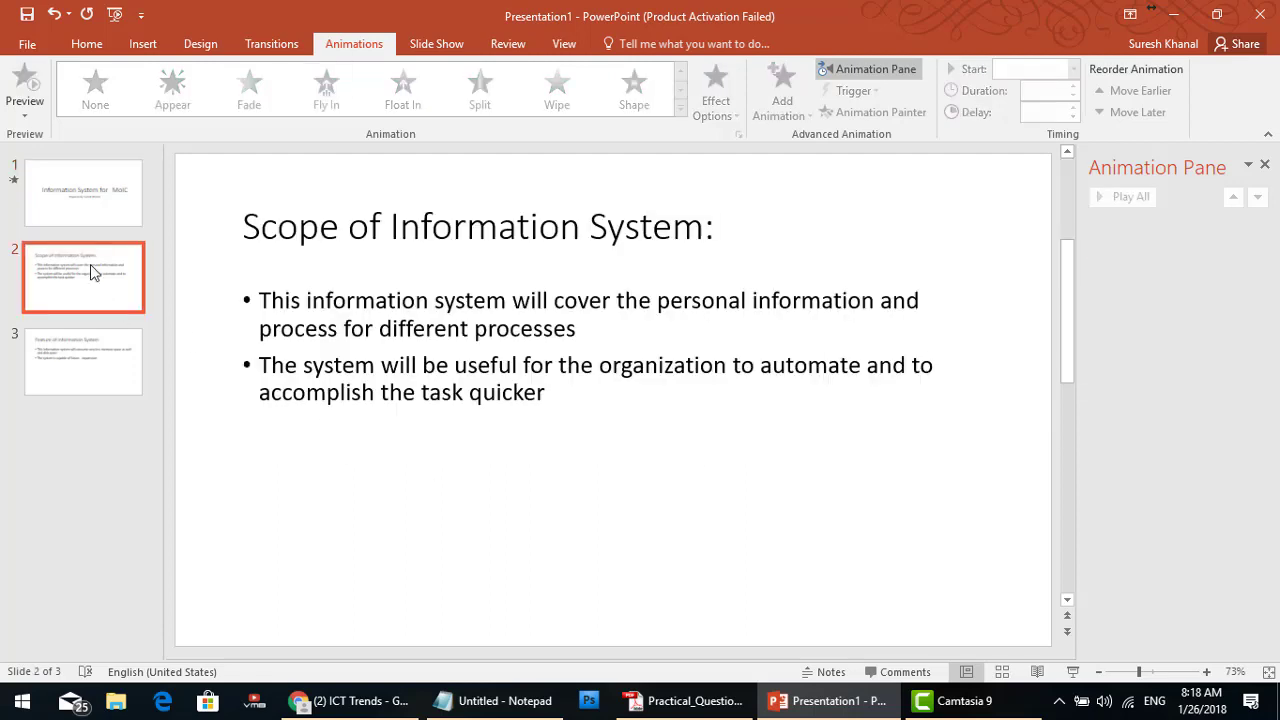
pyautogui.click(420, 228)
pyautogui.click(466, 365)
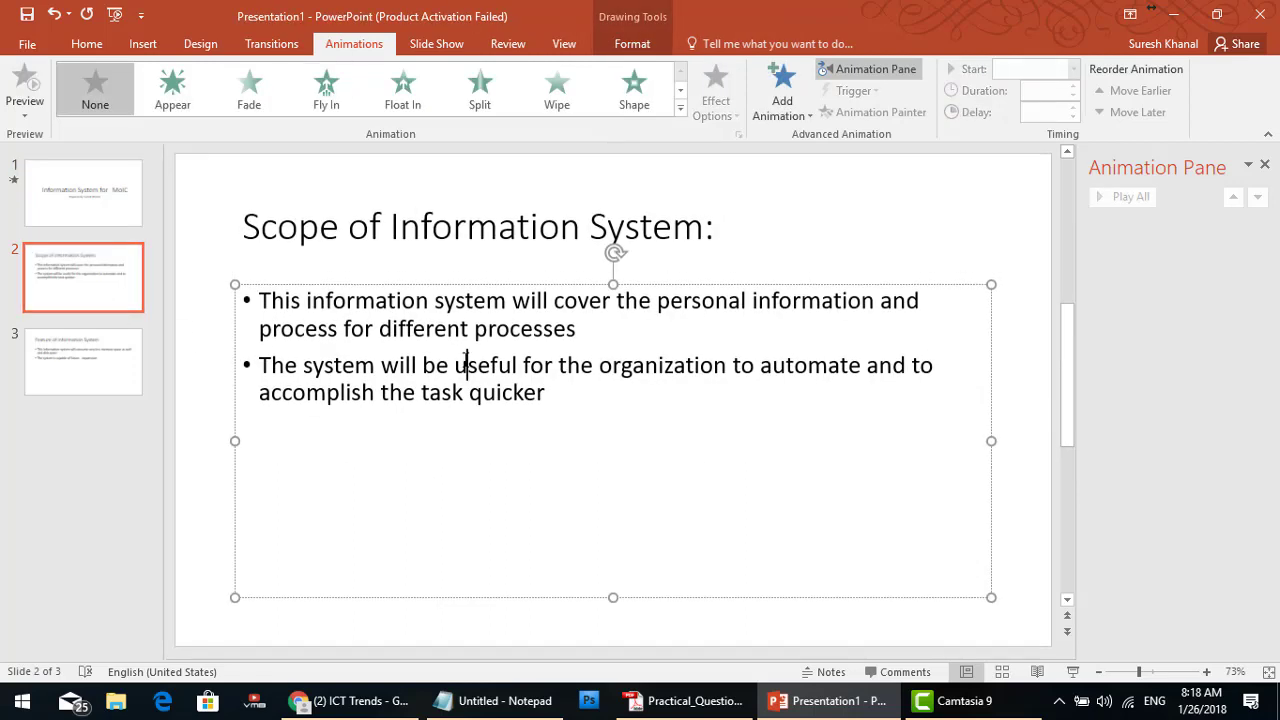
pyautogui.click(329, 89)
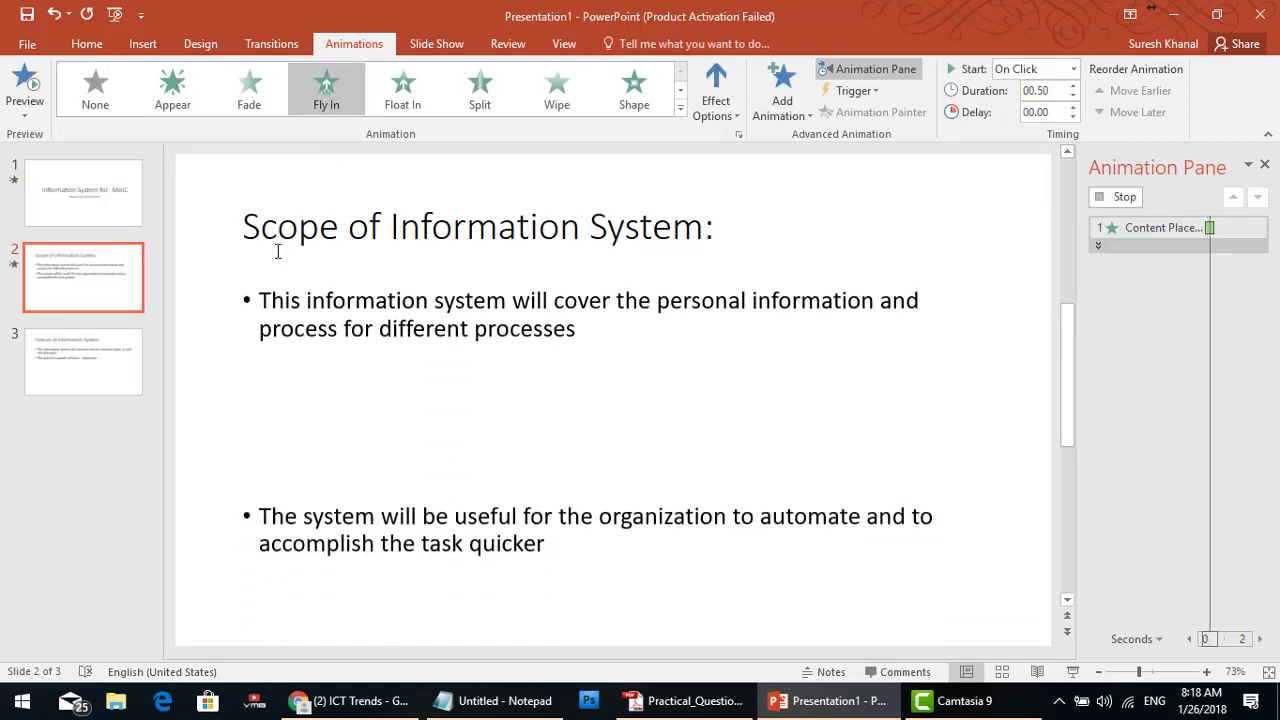
# - Apply Fly In to slide 3's title and bullets and to slide 2's title, then return to slide 1
pyautogui.click(81, 368)
pyautogui.click(543, 228)
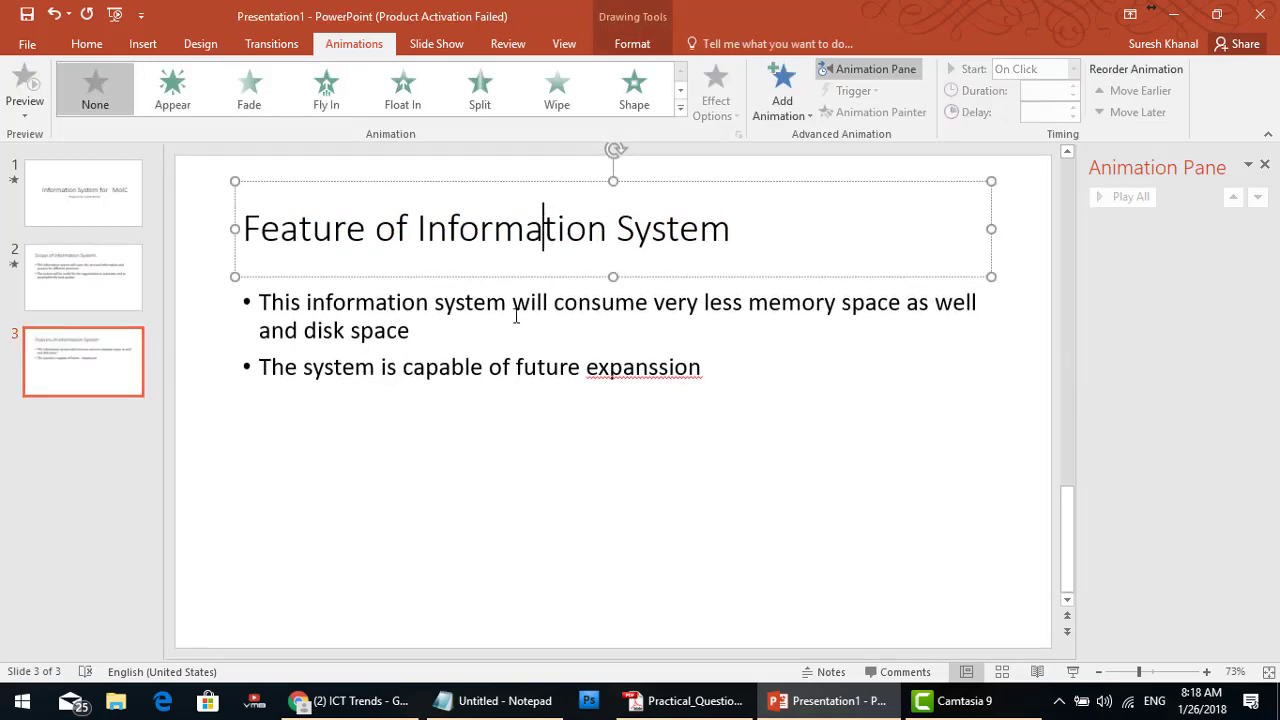
pyautogui.keyDown('shift'); pyautogui.click(512, 326); pyautogui.keyUp('shift')
pyautogui.click(327, 95)
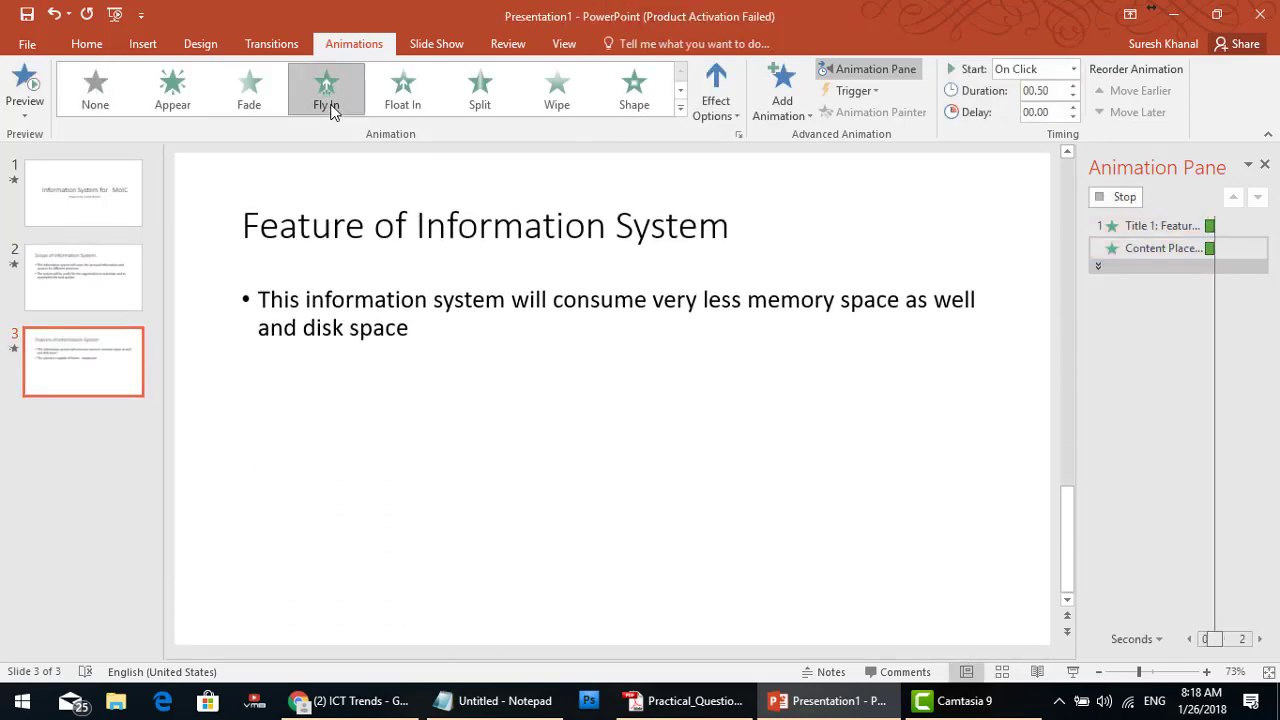
pyautogui.click(72, 282)
pyautogui.click(452, 228)
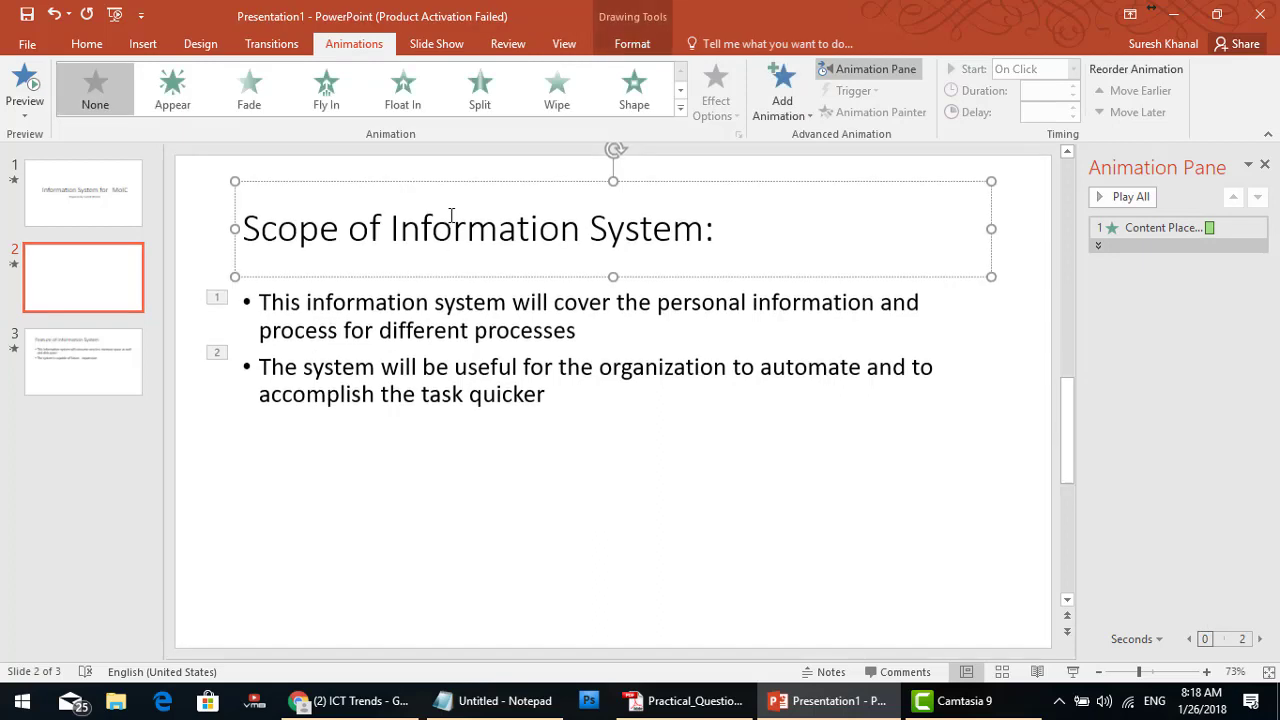
pyautogui.click(332, 92)
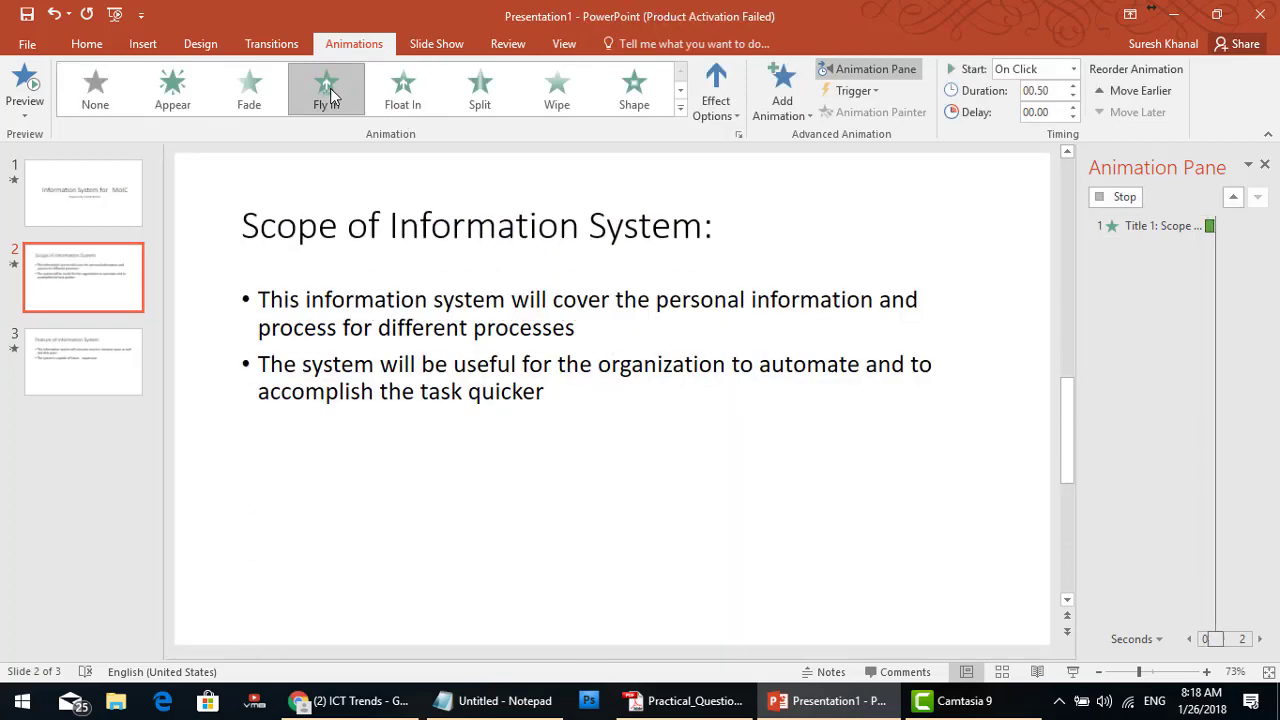
pyautogui.click(97, 193)
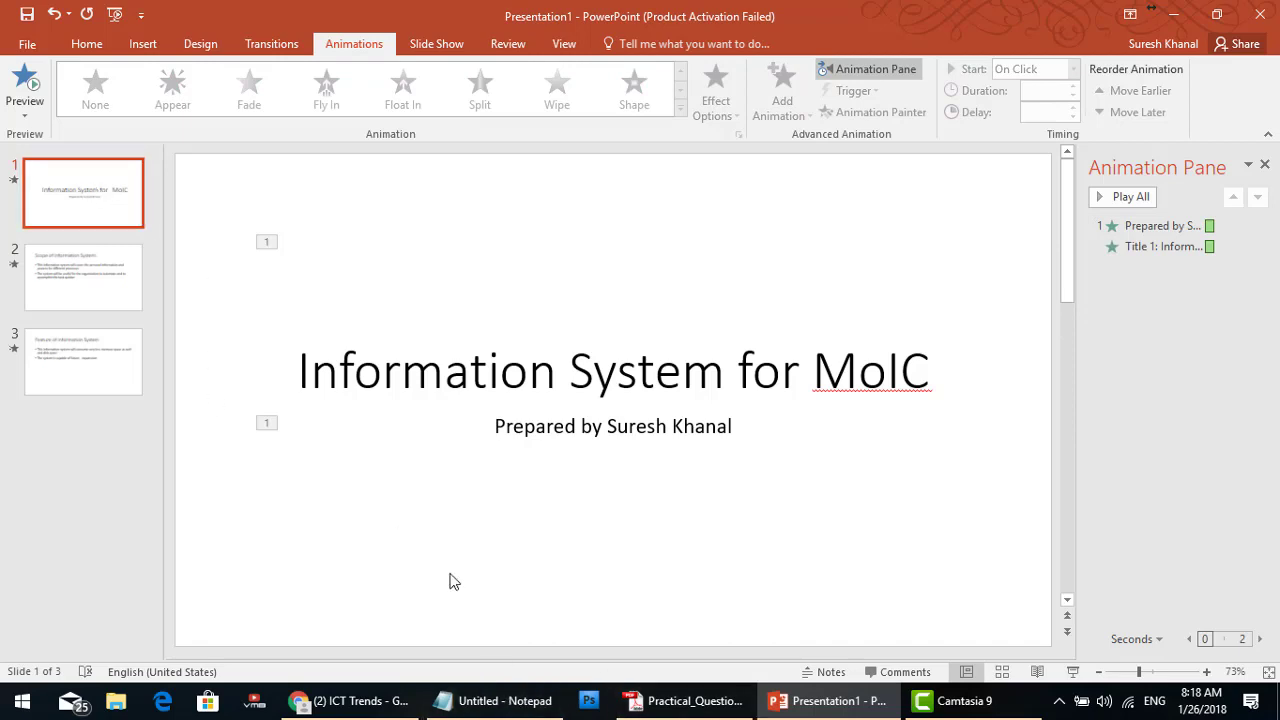
# - Type 'That's all' on a new Notepad line, then go back to PowerPoint's slide 1
pyautogui.click(508, 700)
pyautogui.press('Return')
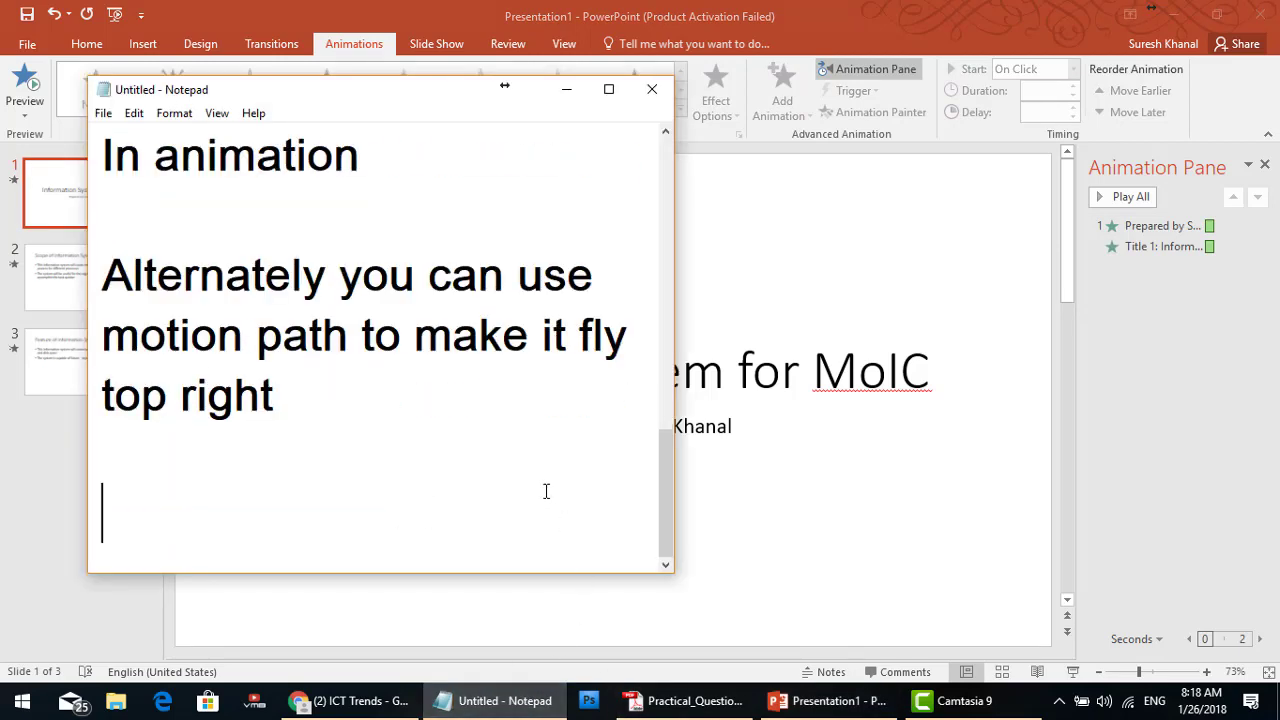
pyautogui.write("That's a")
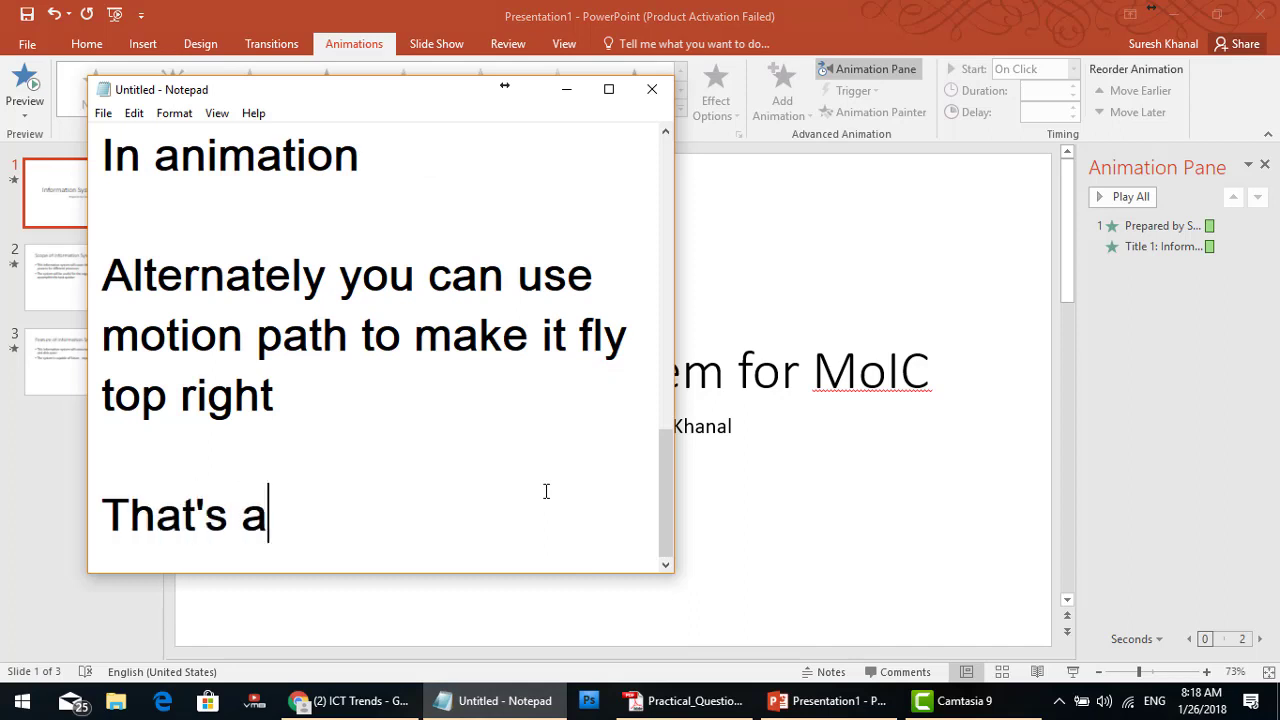
pyautogui.write('ll')
pyautogui.press('Return')
pyautogui.click(341, 10)
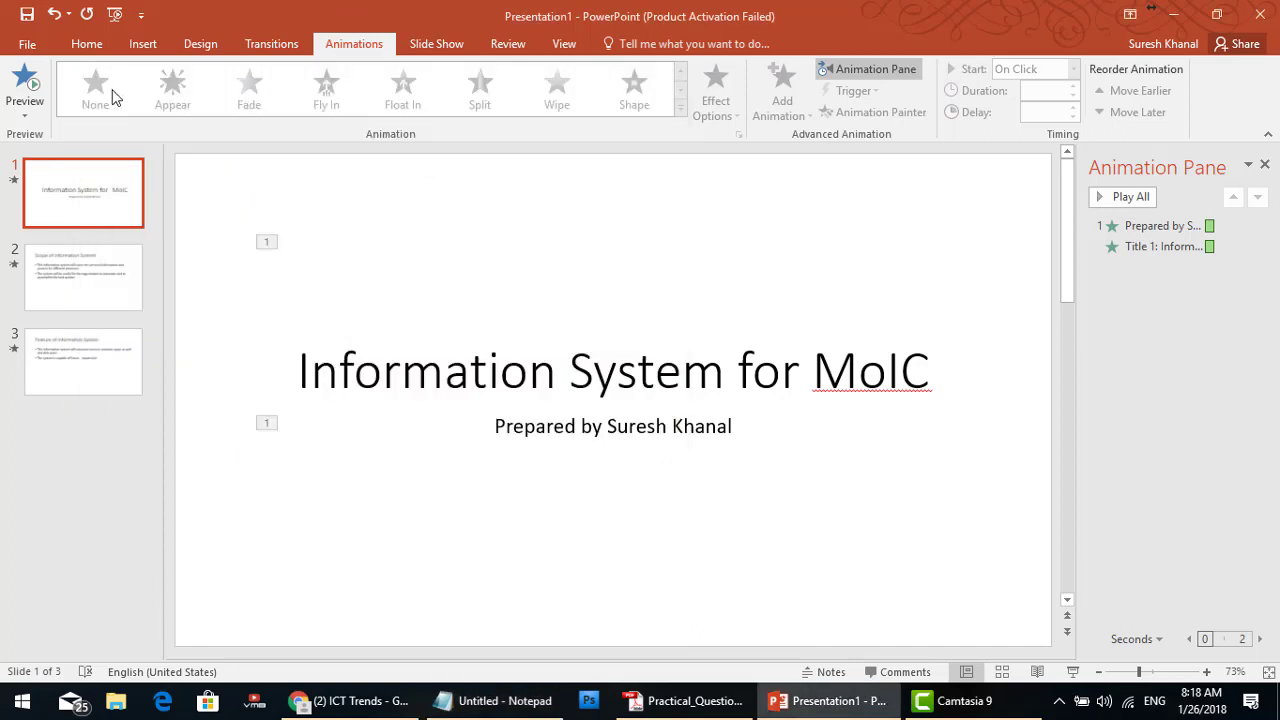
pyautogui.click(1073, 673)
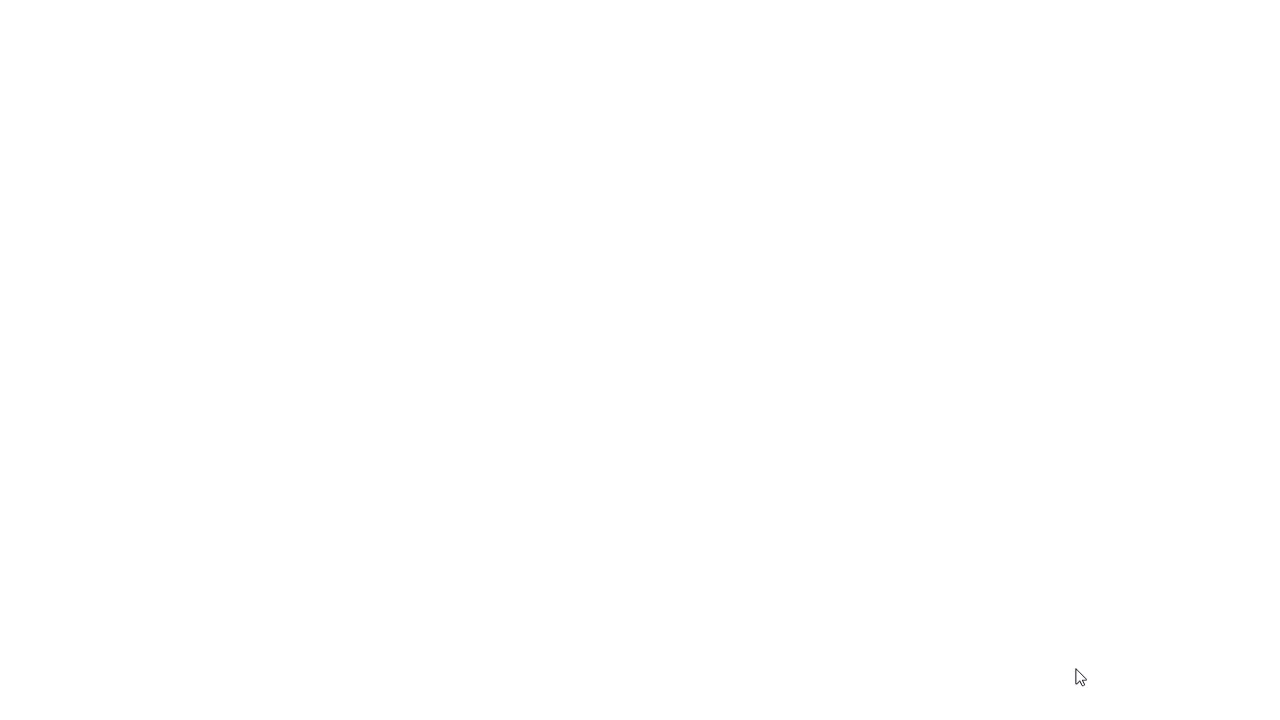
pyautogui.click(1076, 670)
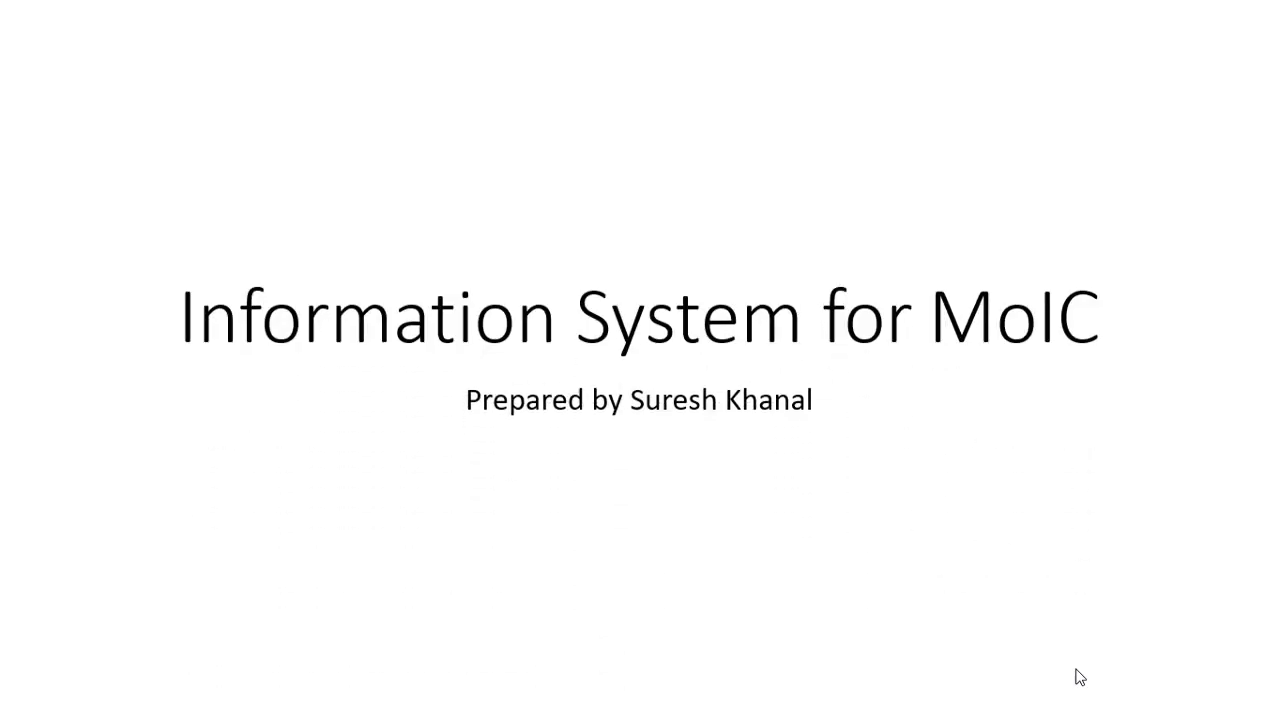
pyautogui.click(1079, 677)
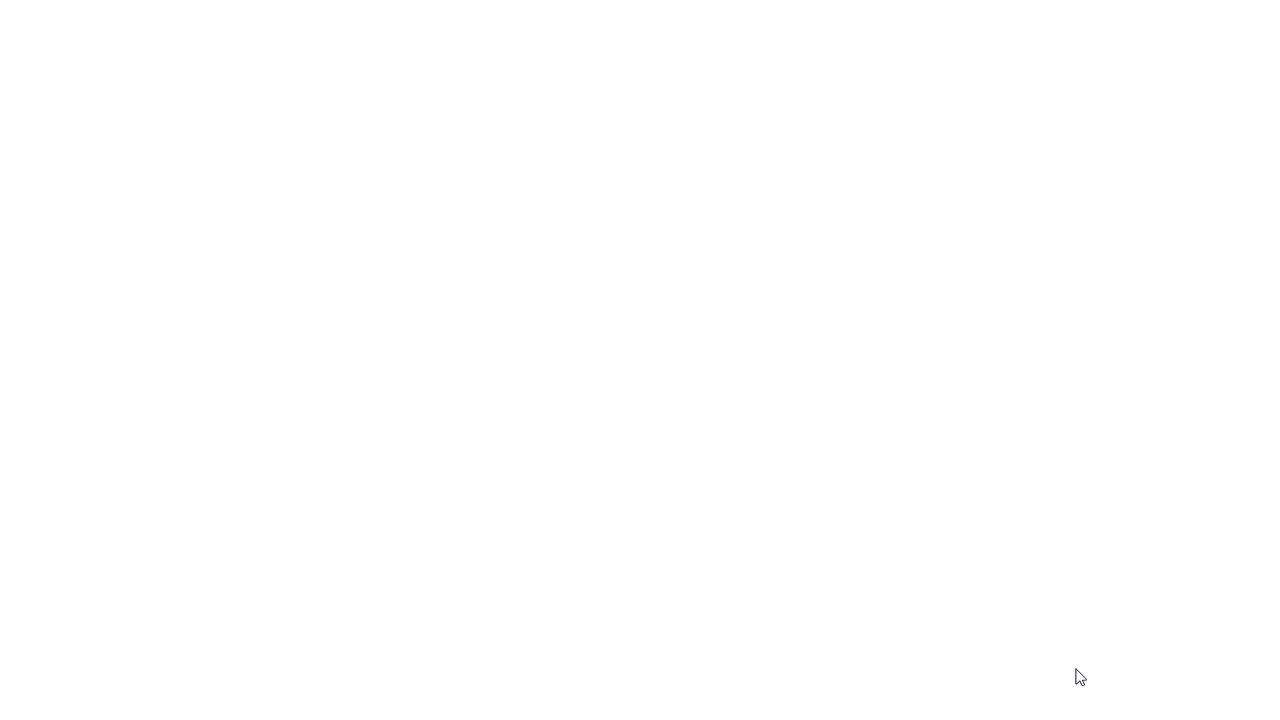
pyautogui.click(1079, 677)
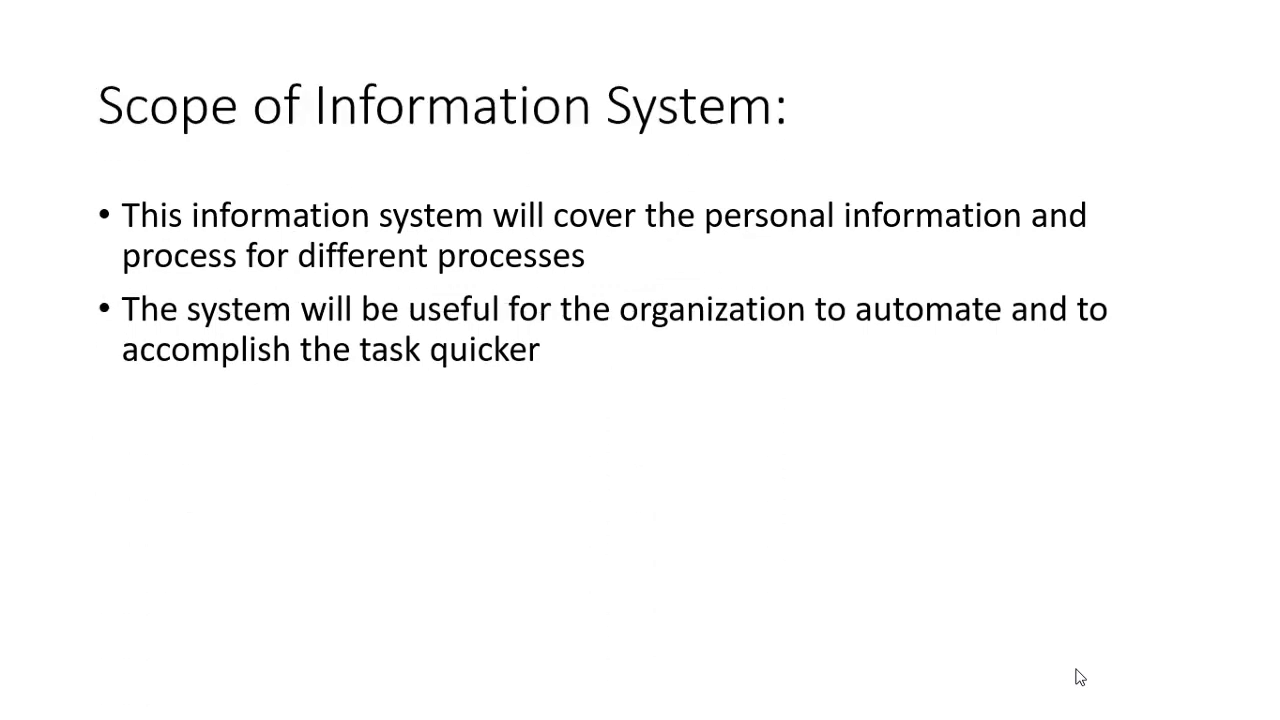
pyautogui.click(1079, 677)
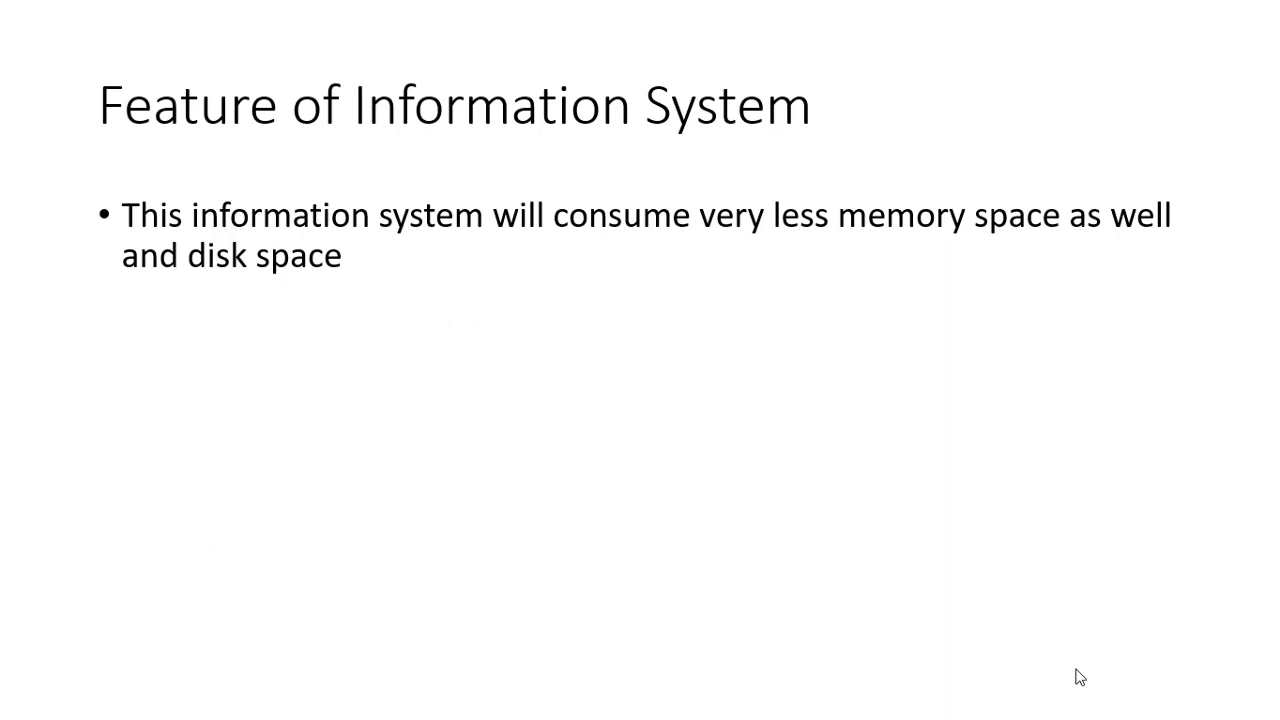
pyautogui.click(1079, 677)
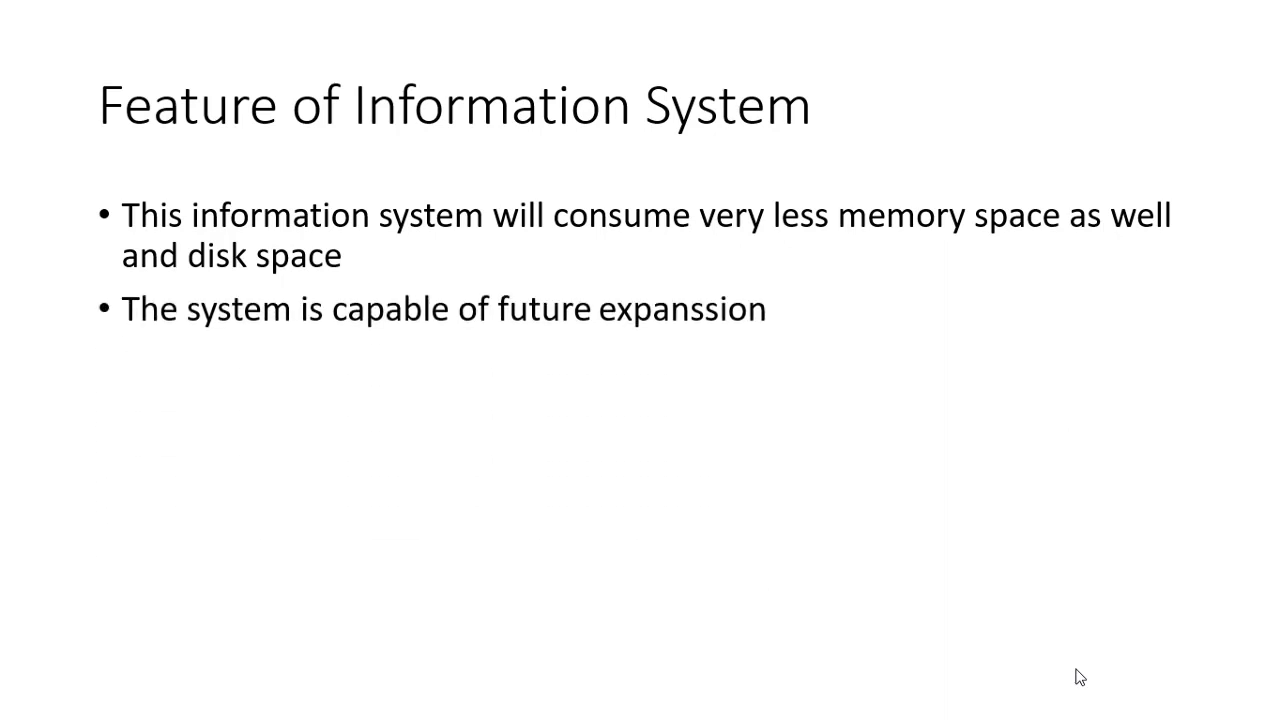
pyautogui.click(1079, 677)
pyautogui.click(1078, 676)
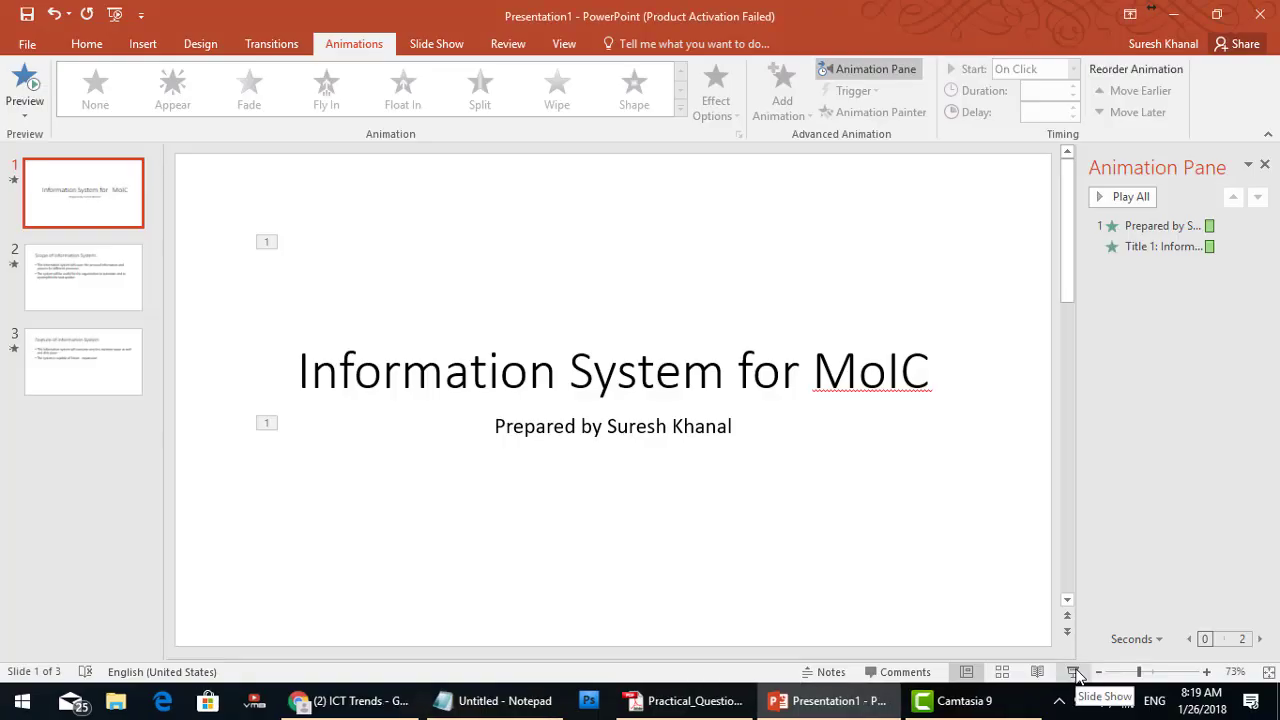
# - Type 'If you wish to use motion path, this is how you can do' below 'That's all' in Notepad
pyautogui.click(505, 700)
pyautogui.press('Return')
pyautogui.press('Return')
pyautogui.write('If')
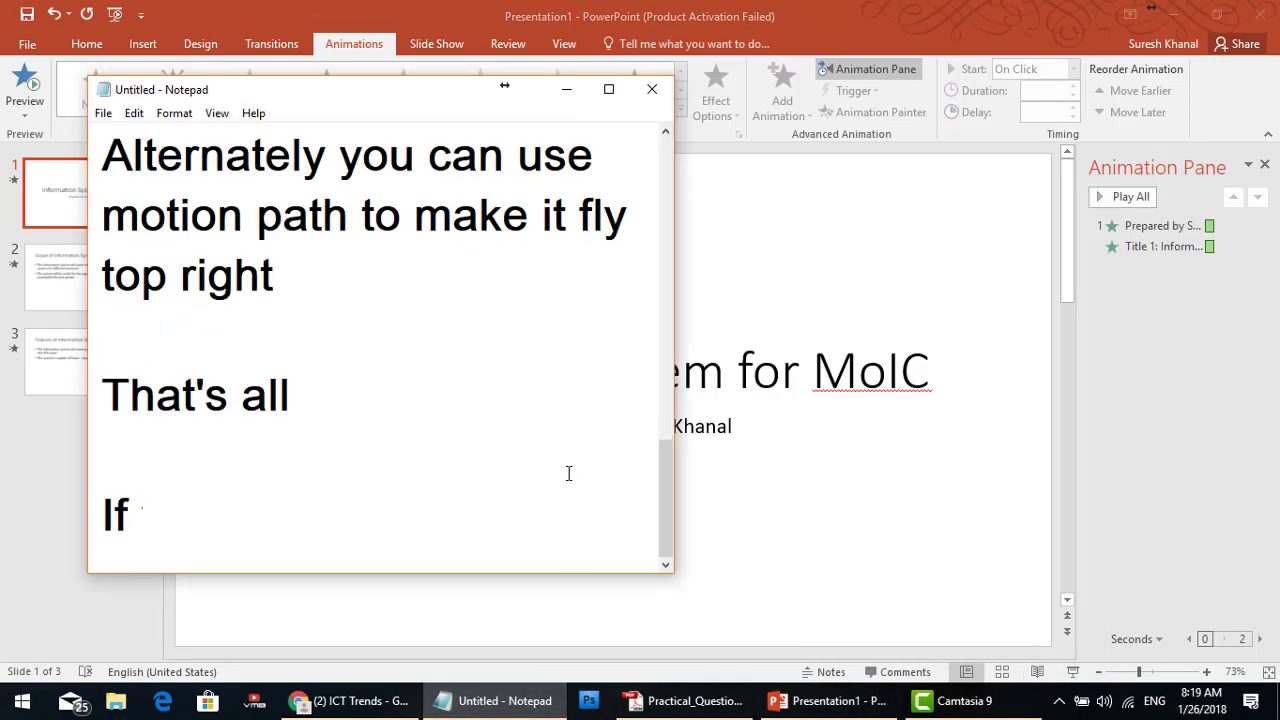
pyautogui.write(' you us')
pyautogui.press('BackSpace')
pyautogui.press('BackSpace')
pyautogui.write('wi')
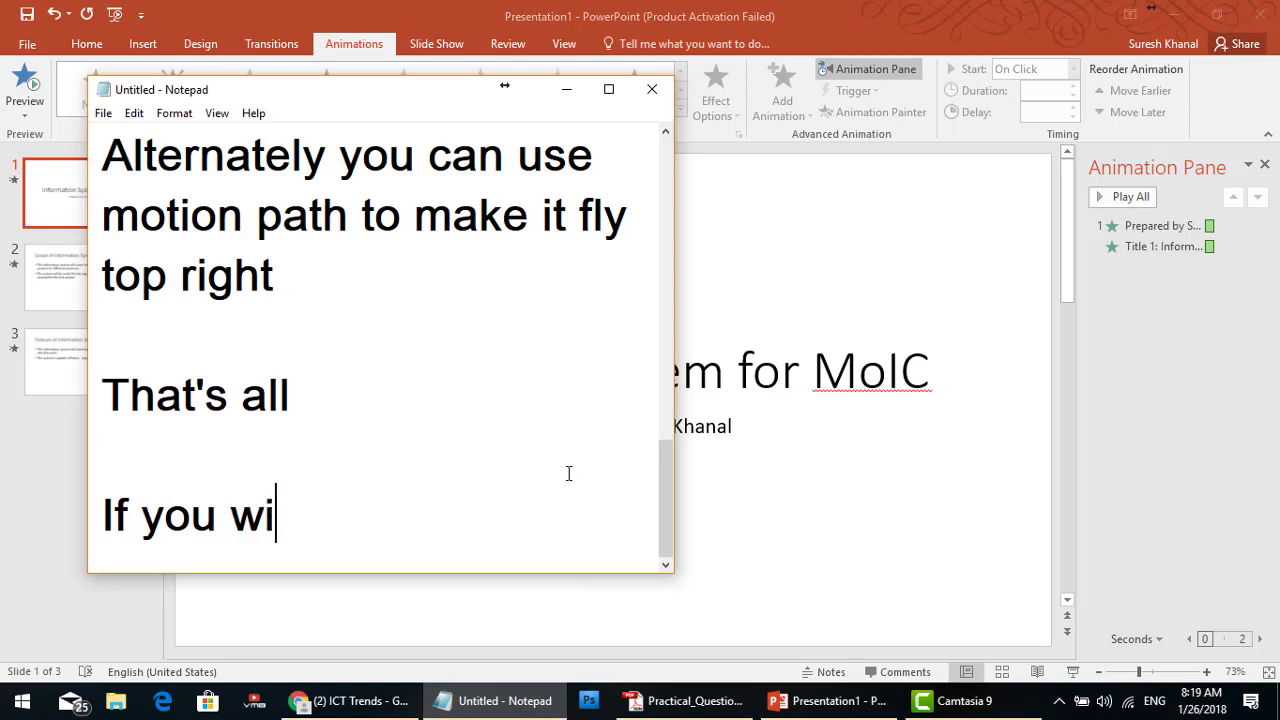
pyautogui.write('sh to use motion pa')
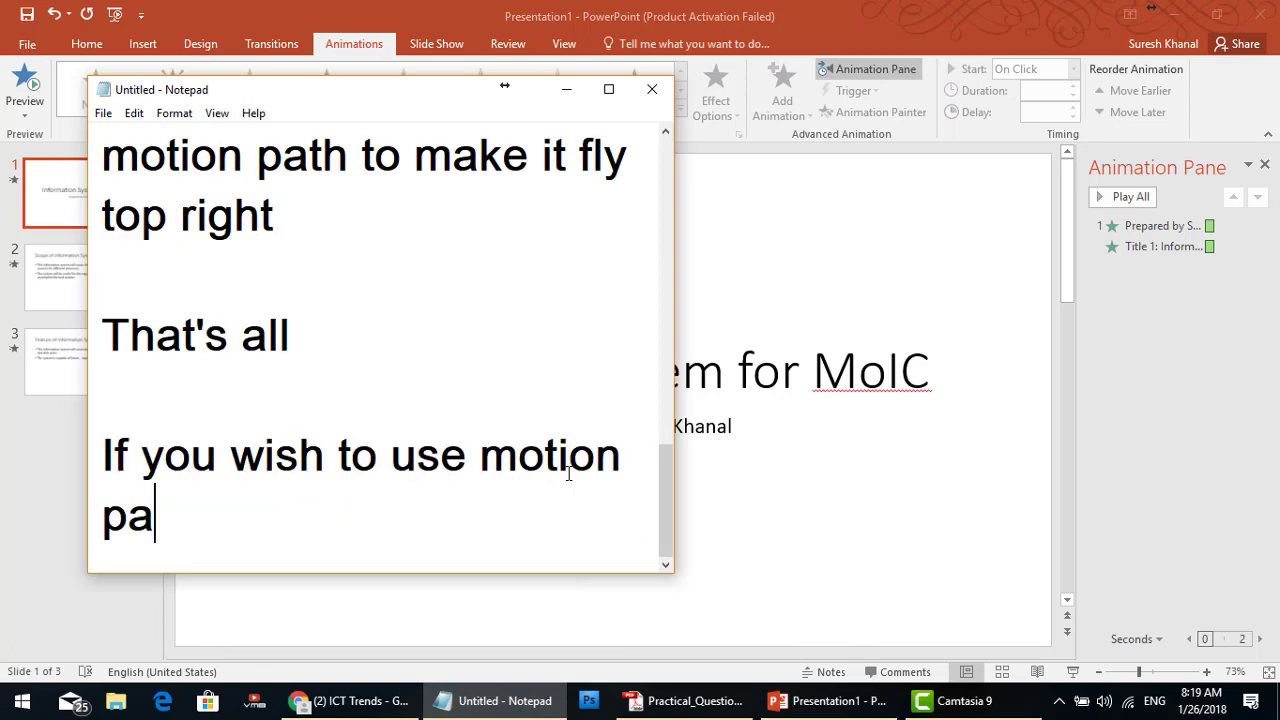
pyautogui.write('th, this ')
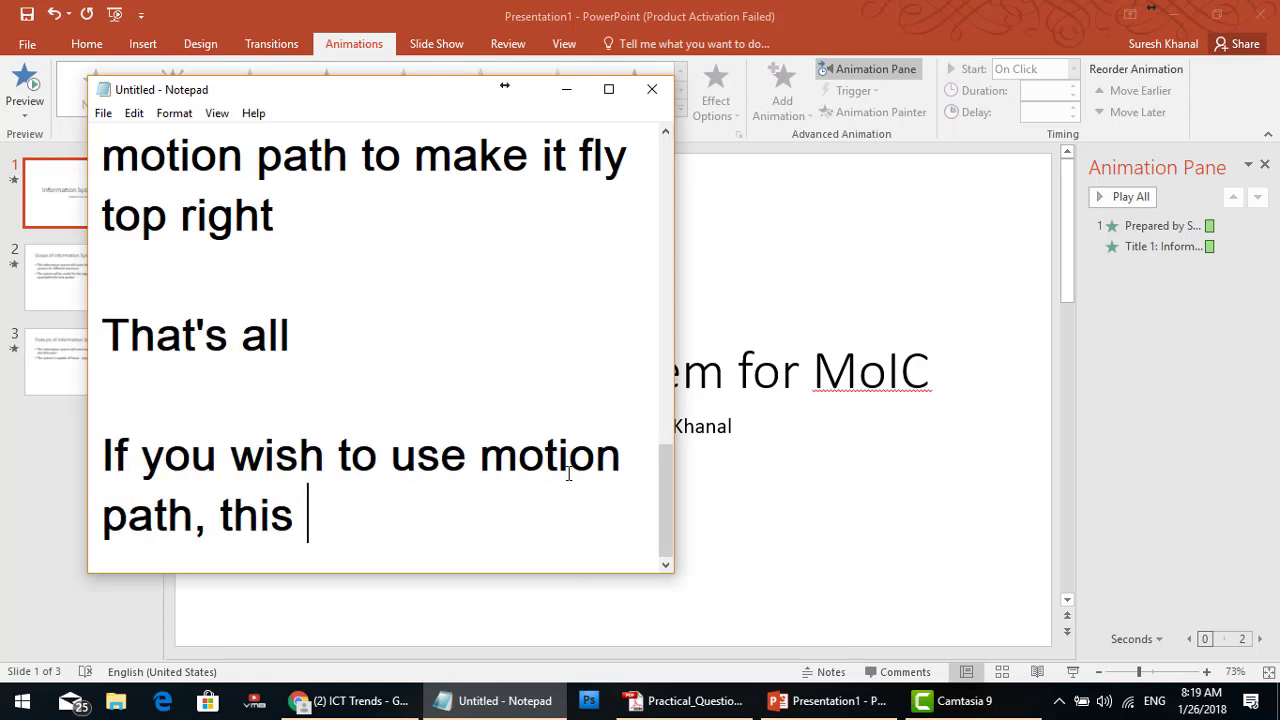
pyautogui.write('is how you can do')
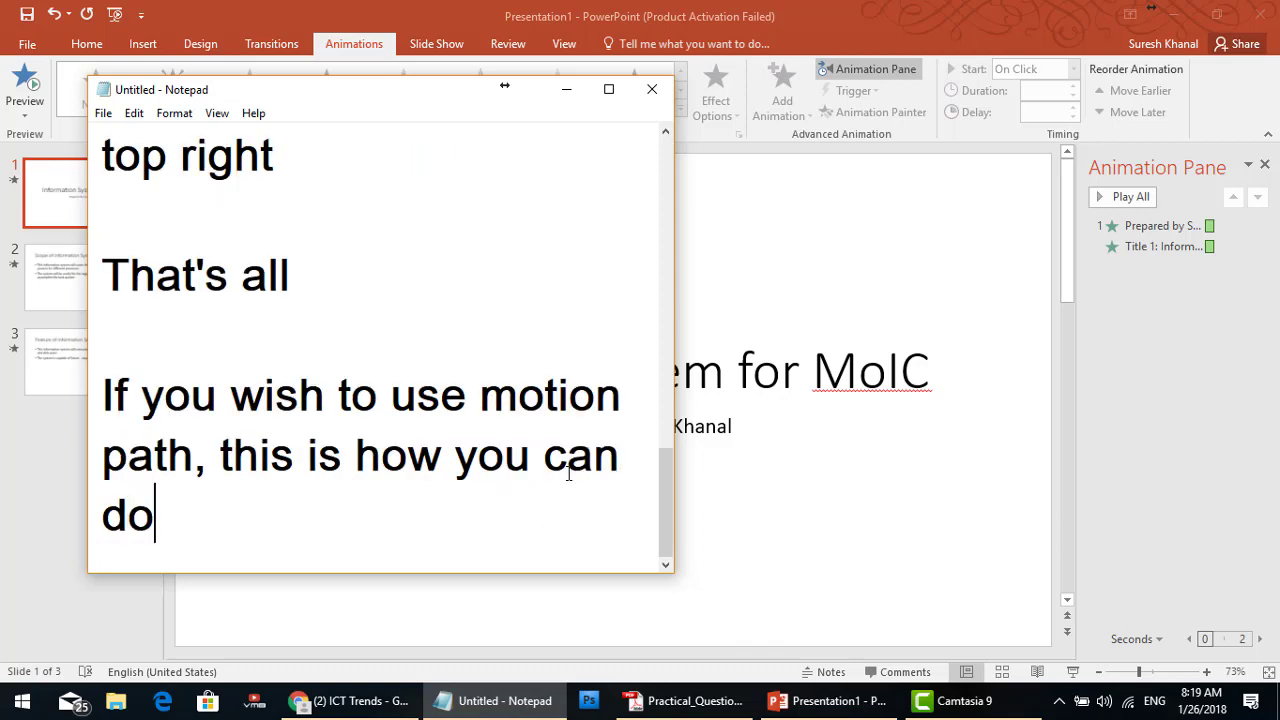
pyautogui.press('Return')
# - Remove the Fly In animations from slide 2's bullet text and title
pyautogui.click(628, 8)
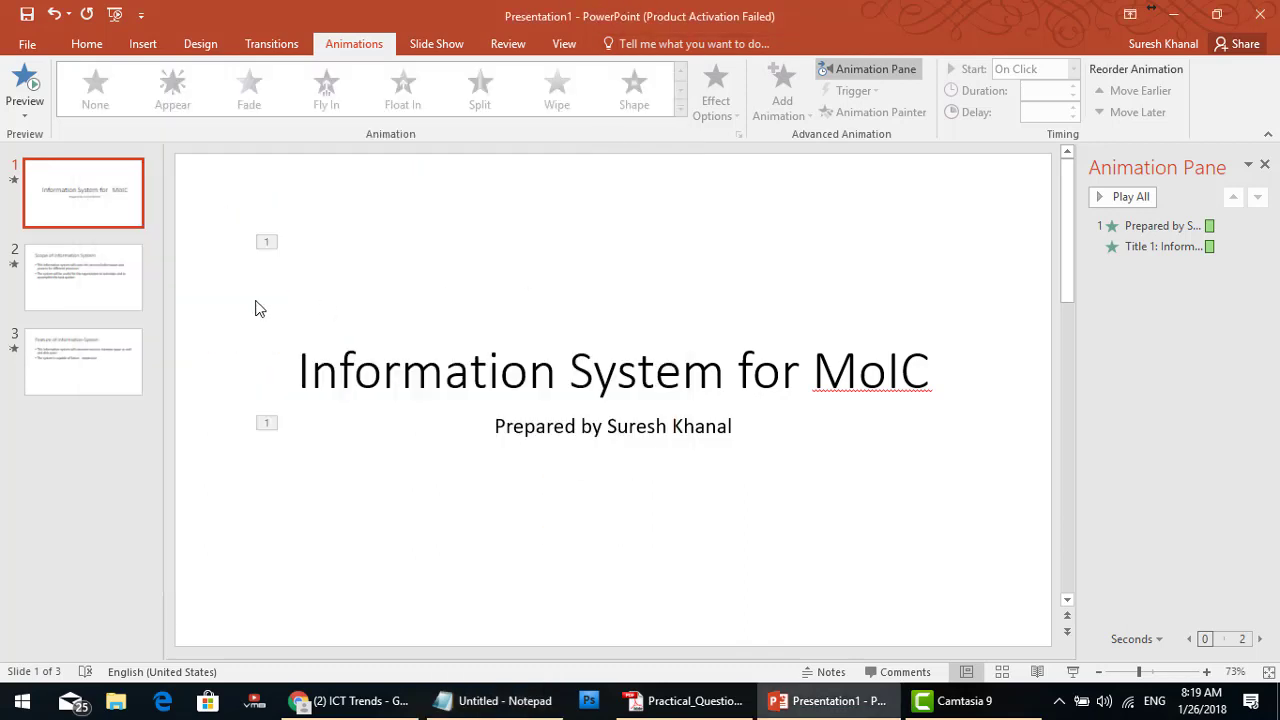
pyautogui.click(91, 257)
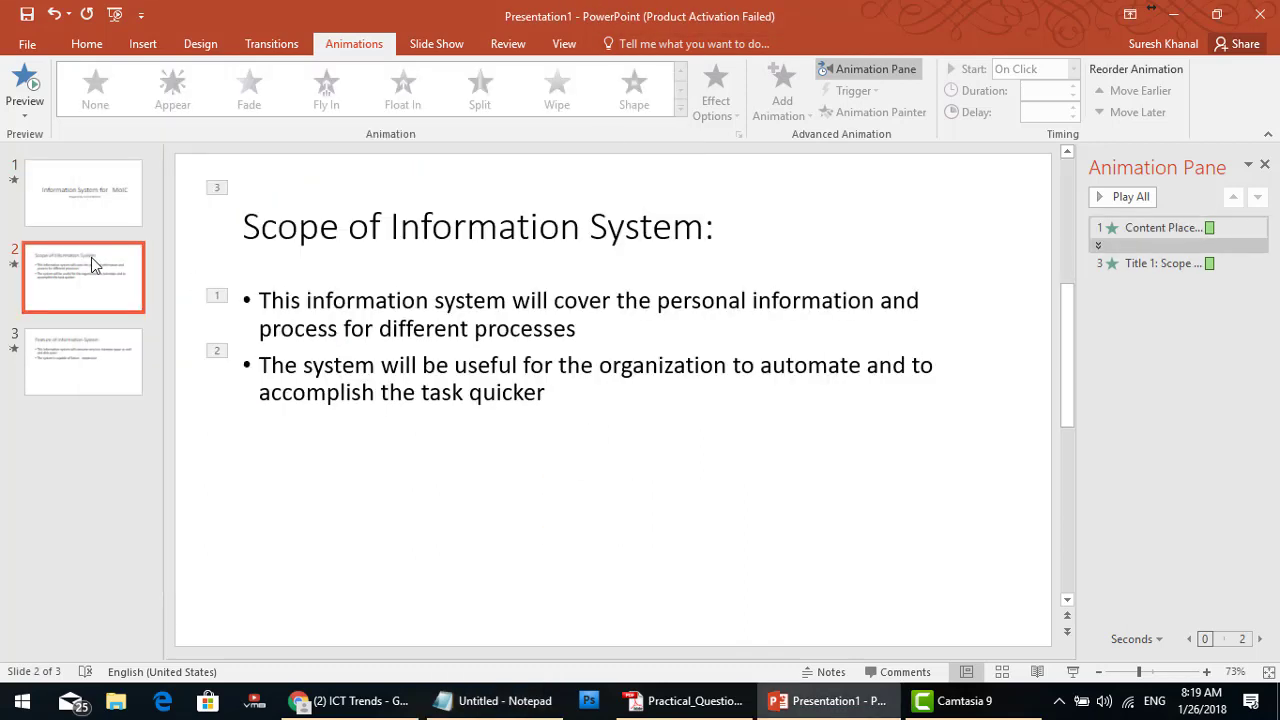
pyautogui.click(1188, 229)
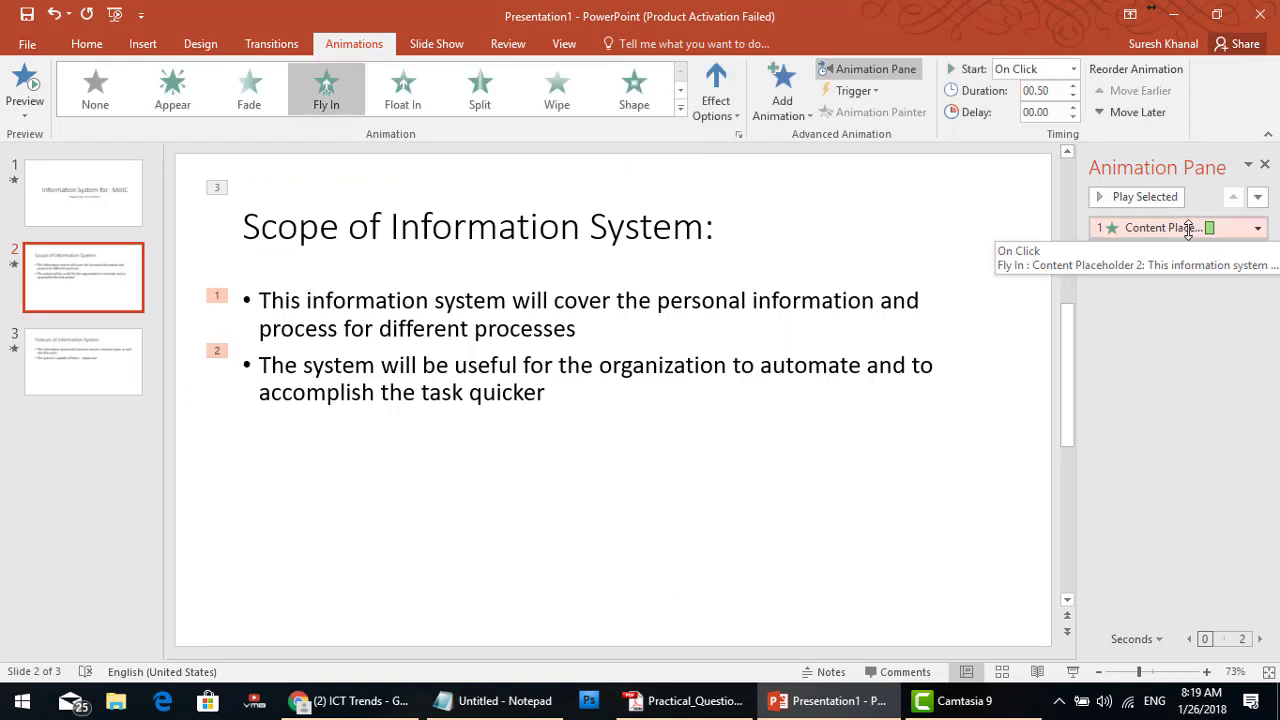
pyautogui.click(1257, 228)
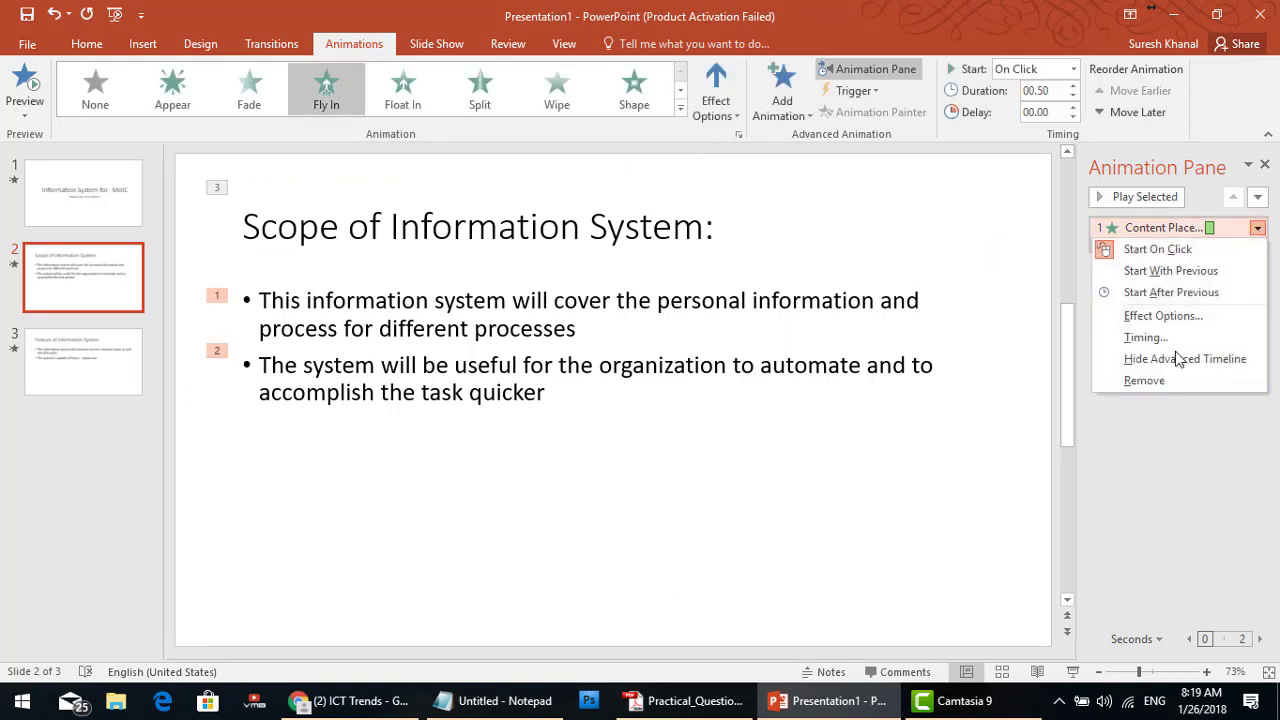
pyautogui.click(1159, 383)
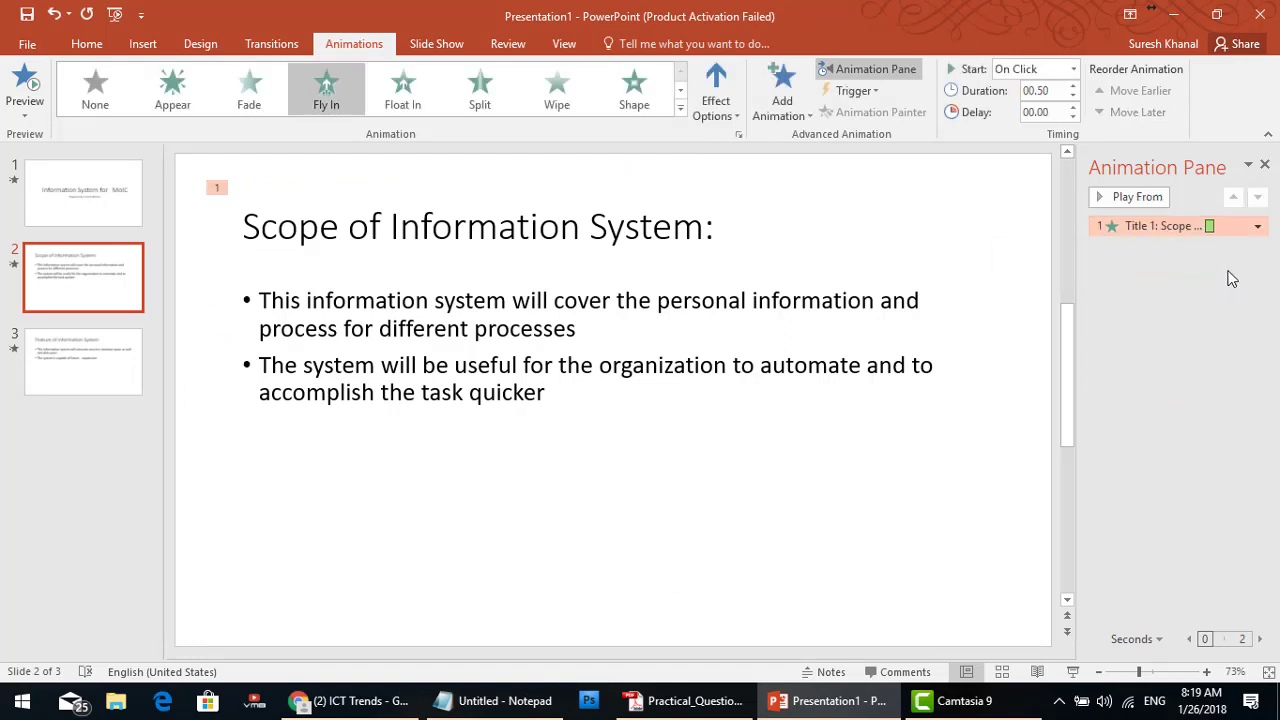
pyautogui.click(1259, 229)
pyautogui.click(1174, 375)
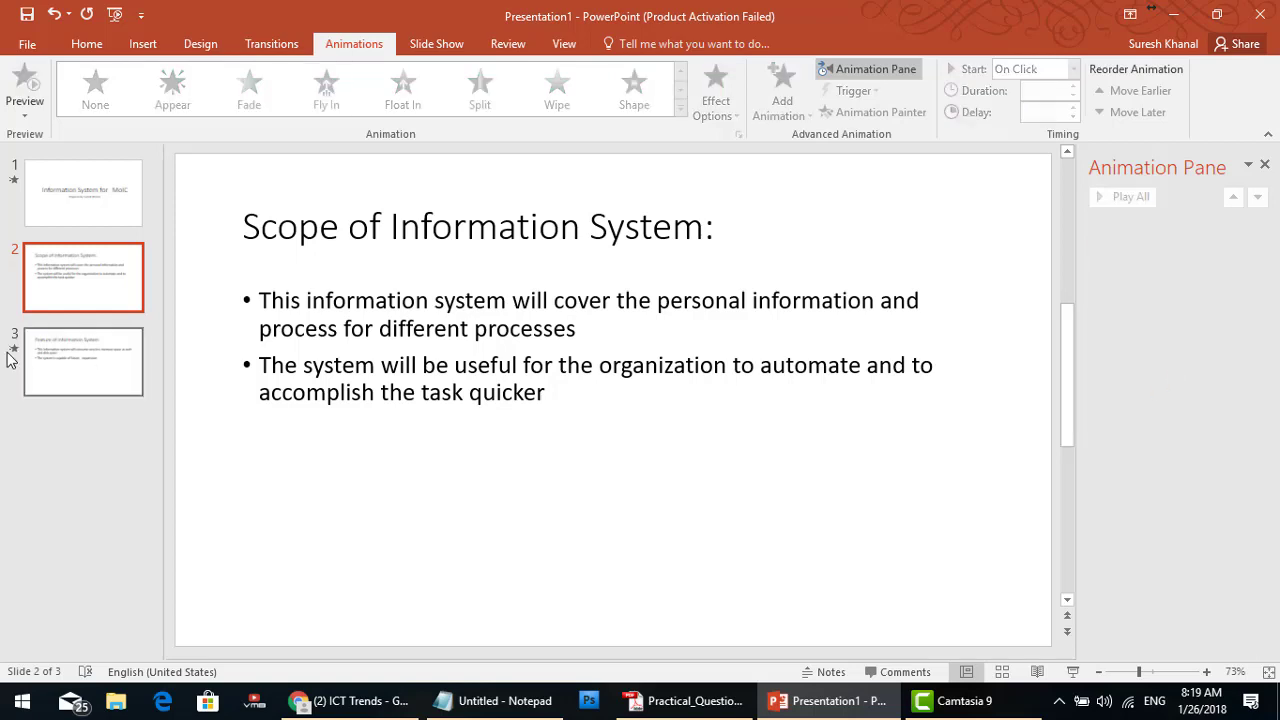
# - Remove the animations from slide 3's title and bullet text
pyautogui.click(115, 368)
pyautogui.click(1257, 226)
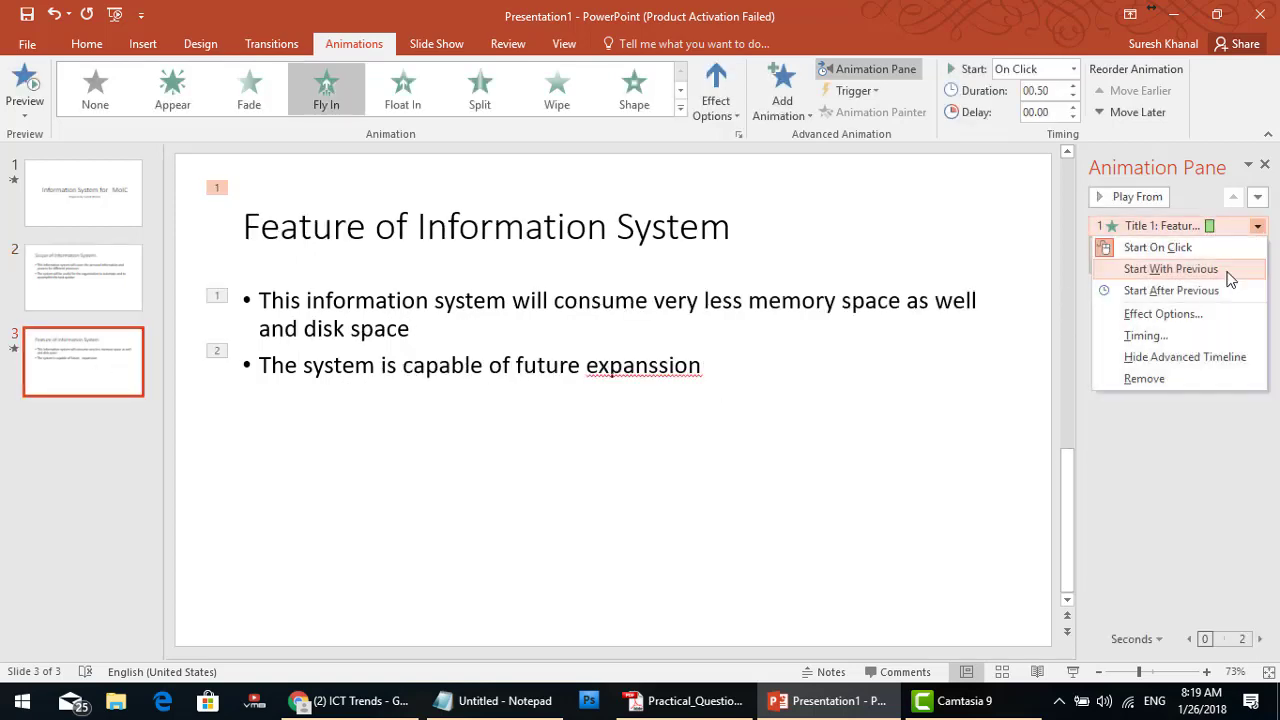
pyautogui.click(1200, 374)
pyautogui.click(1258, 228)
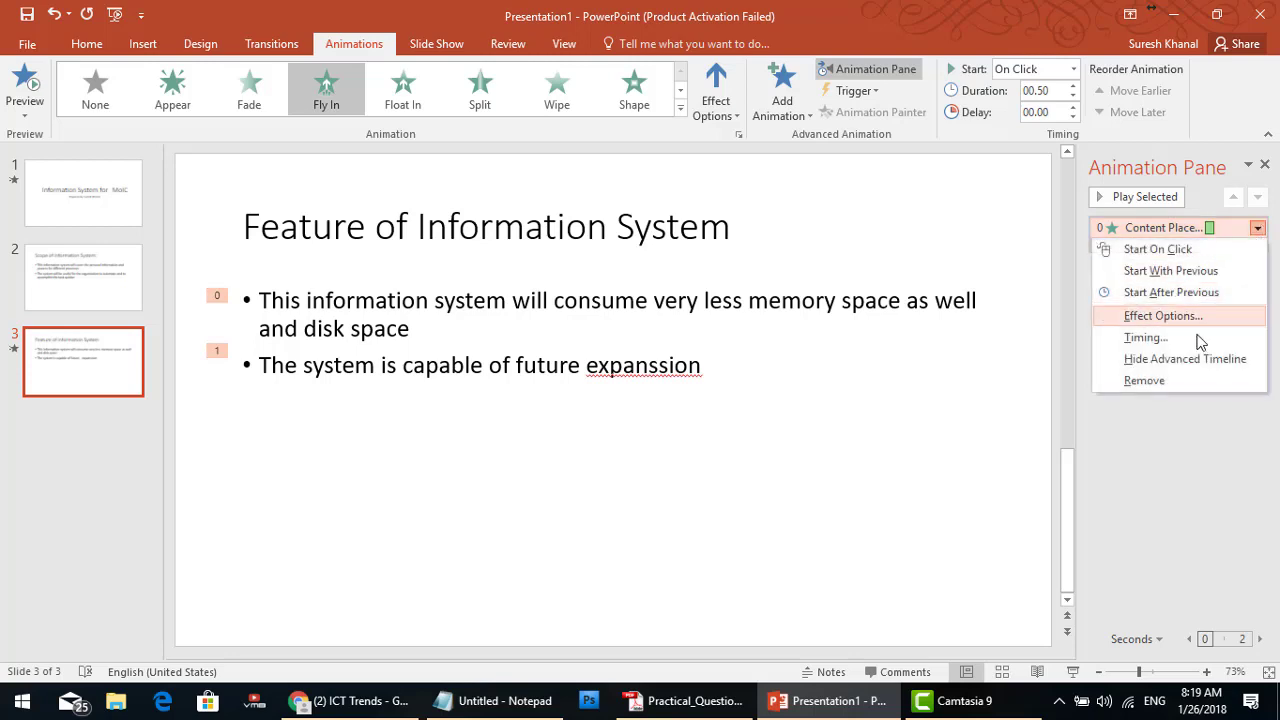
pyautogui.click(1150, 381)
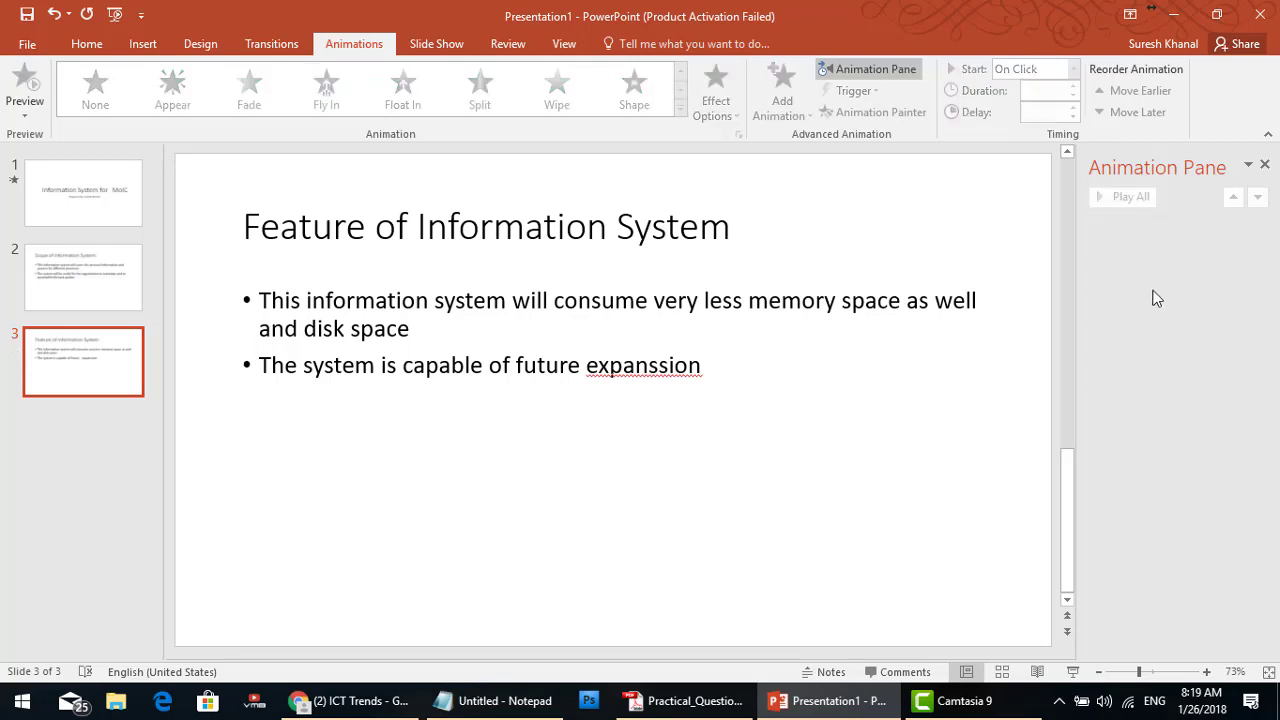
pyautogui.click(394, 228)
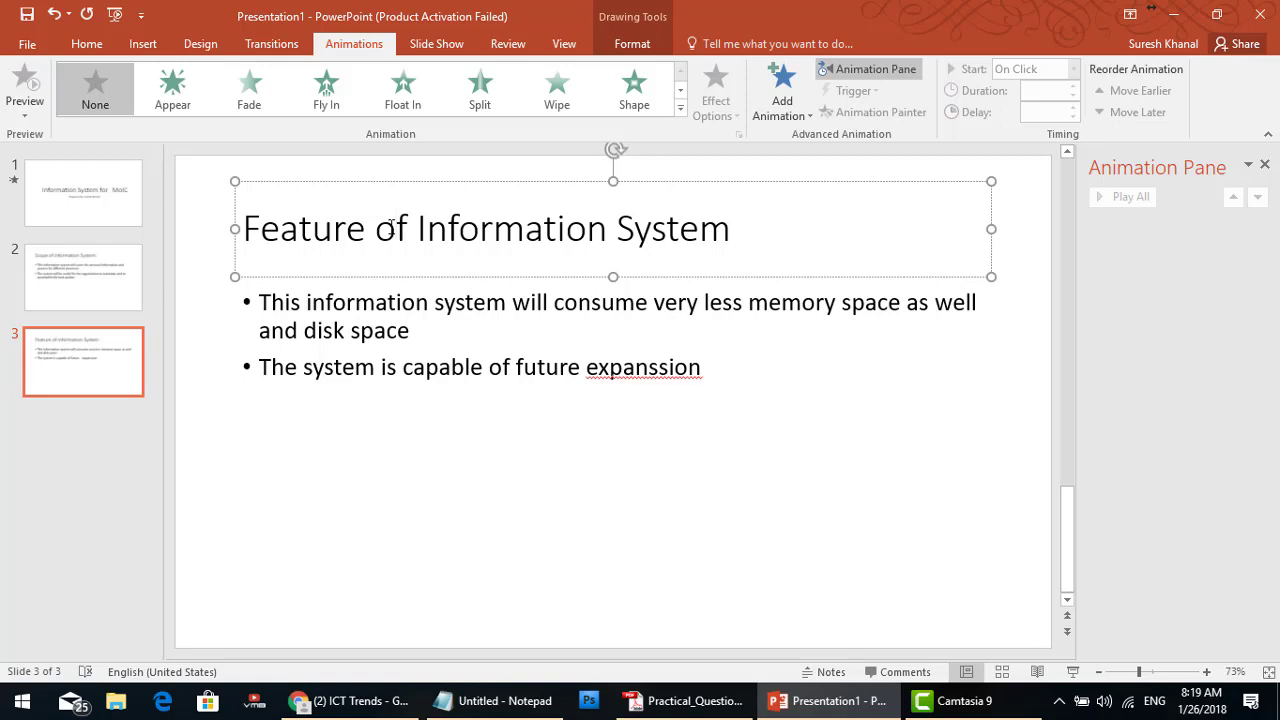
# - Apply the Diagonal Down Right motion path to the 'Feature of Information System' title
pyautogui.click(789, 117)
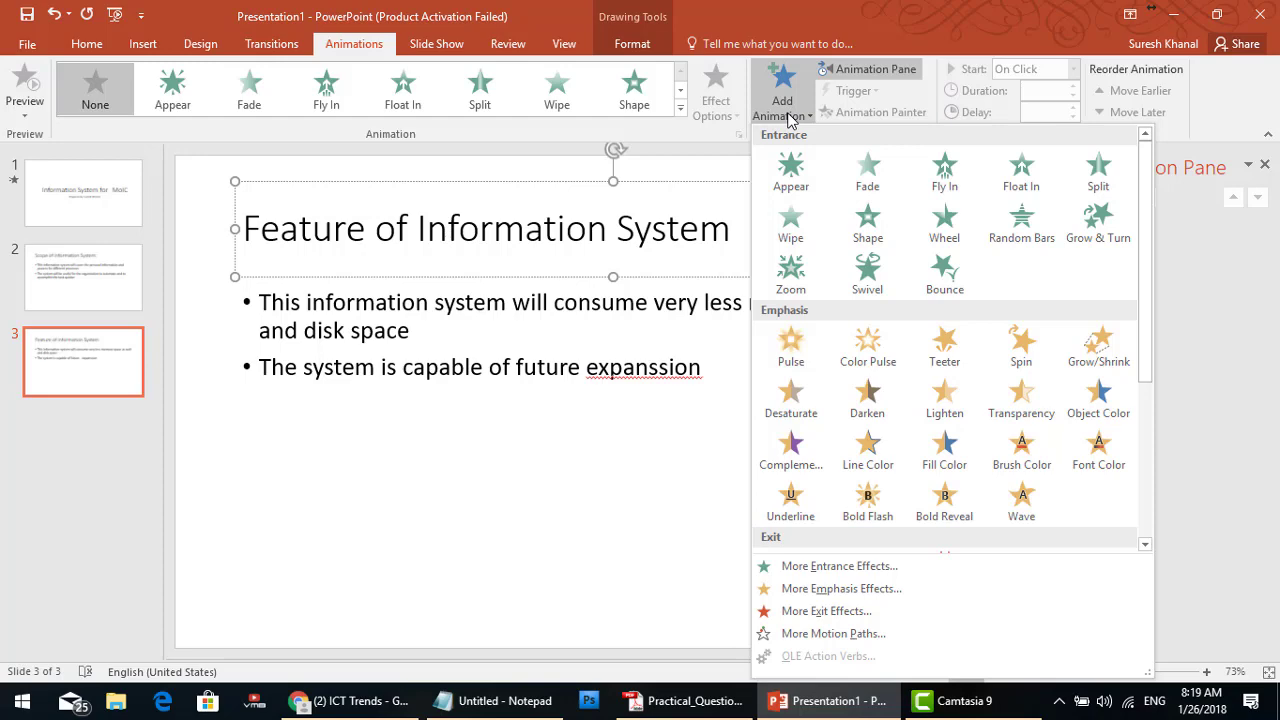
pyautogui.click(835, 633)
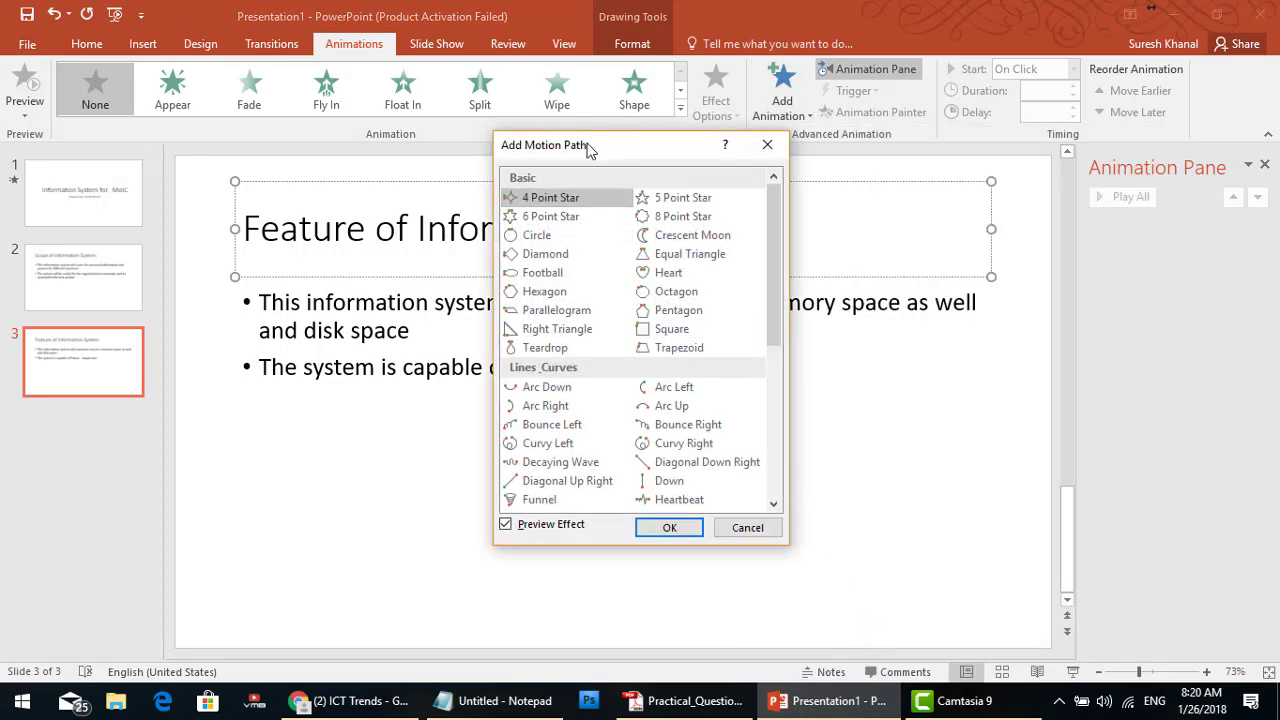
pyautogui.moveTo(589, 150); pyautogui.dragTo(1065, 228)
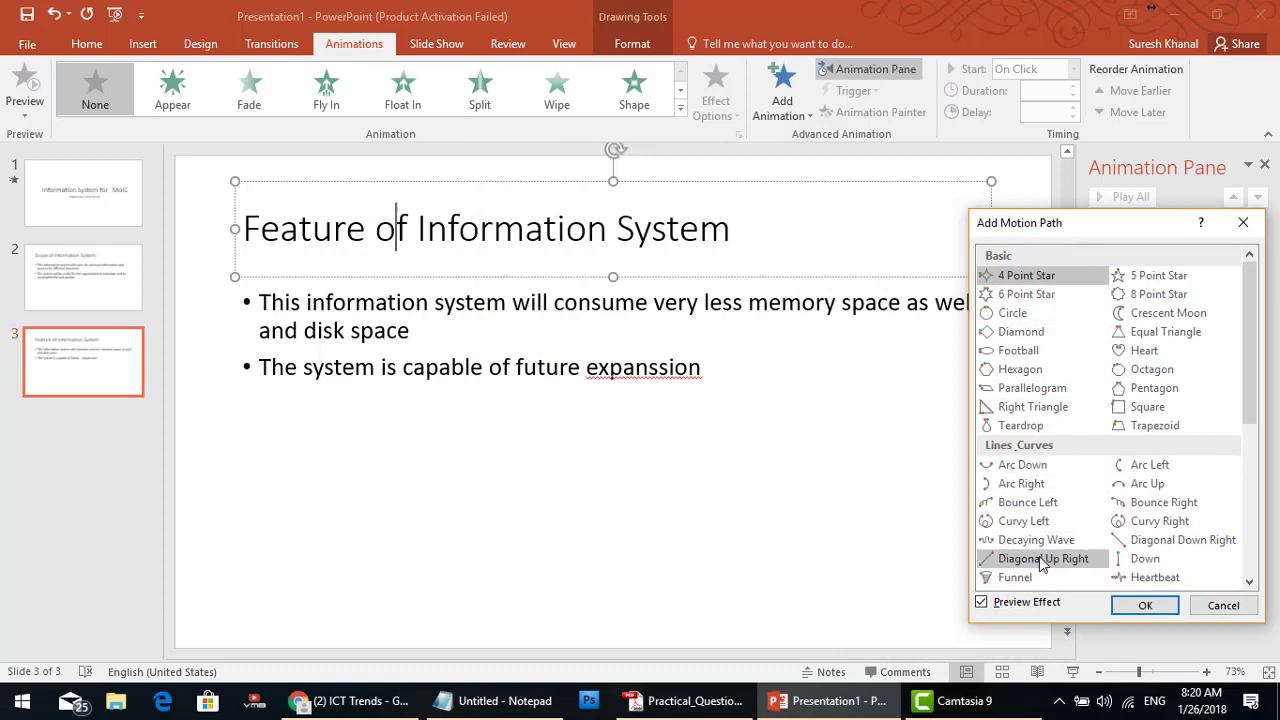
pyautogui.click(1150, 547)
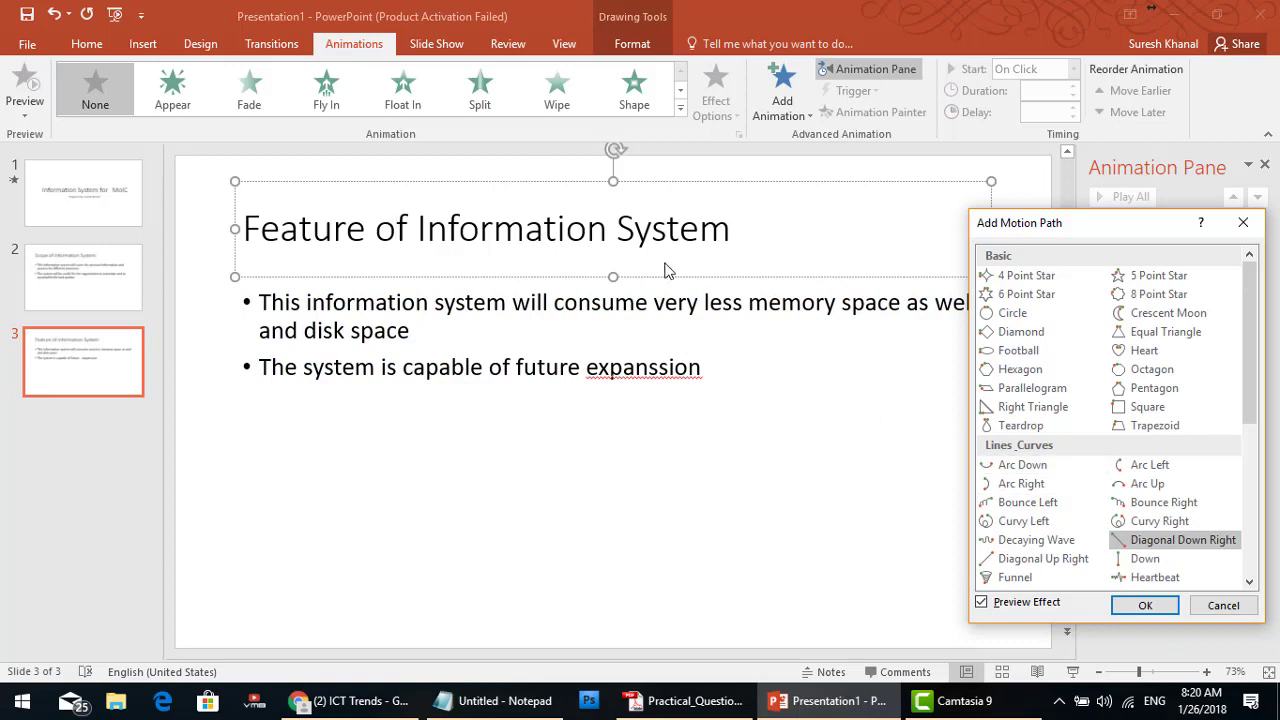
pyautogui.click(1140, 606)
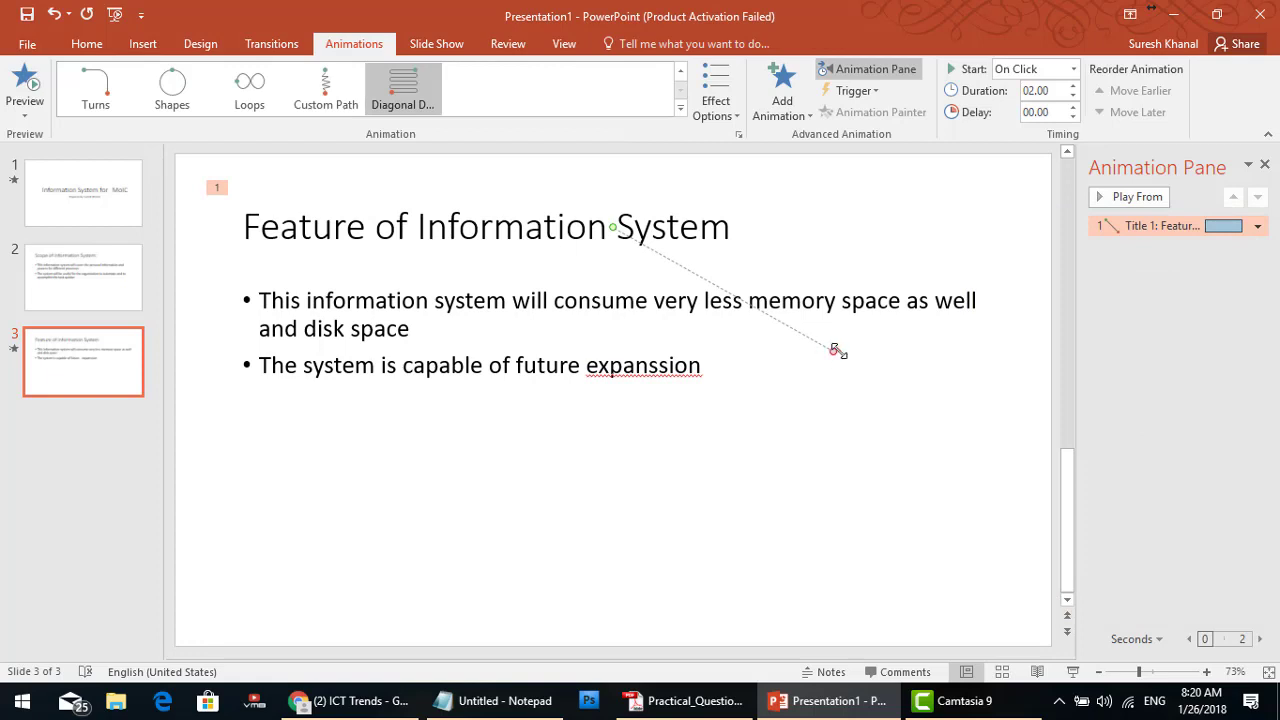
# - Drag the title path's start and end points so it ends beyond the slide's top-right edge
pyautogui.moveTo(608, 222); pyautogui.dragTo(451, 181)
pyautogui.moveTo(833, 351); pyautogui.dragTo(669, 261)
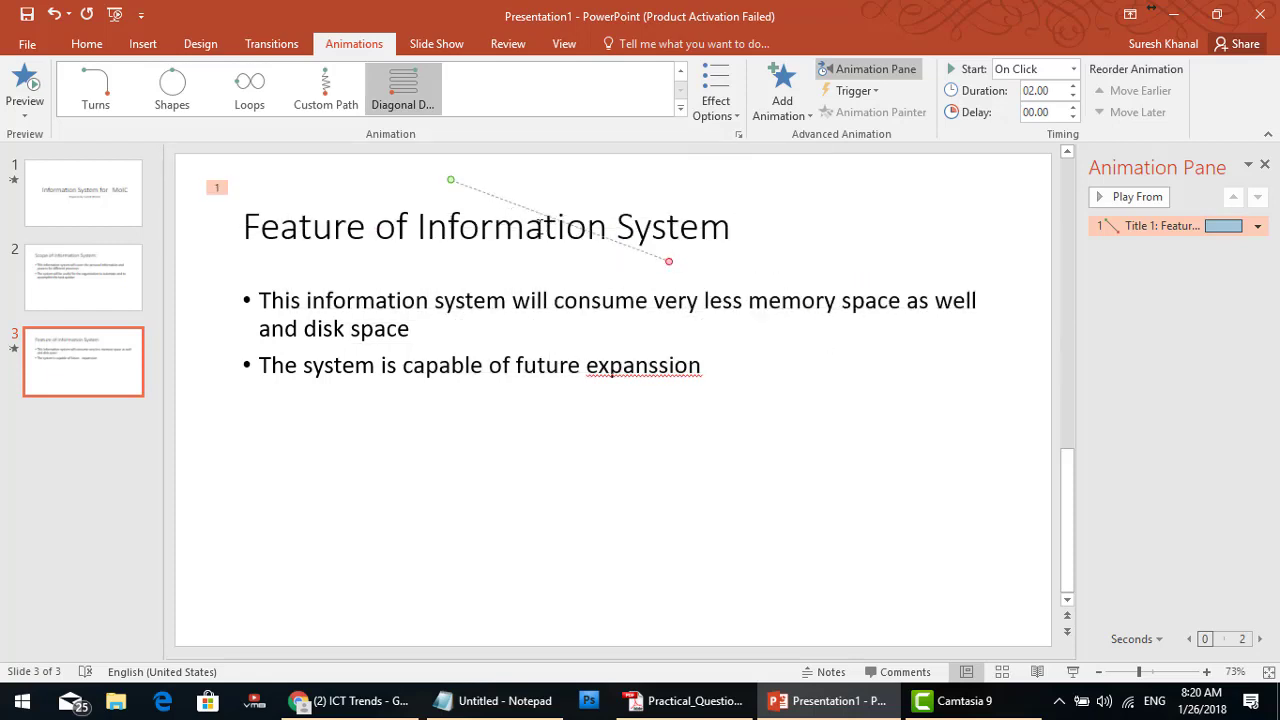
pyautogui.moveTo(449, 177); pyautogui.dragTo(895, 145)
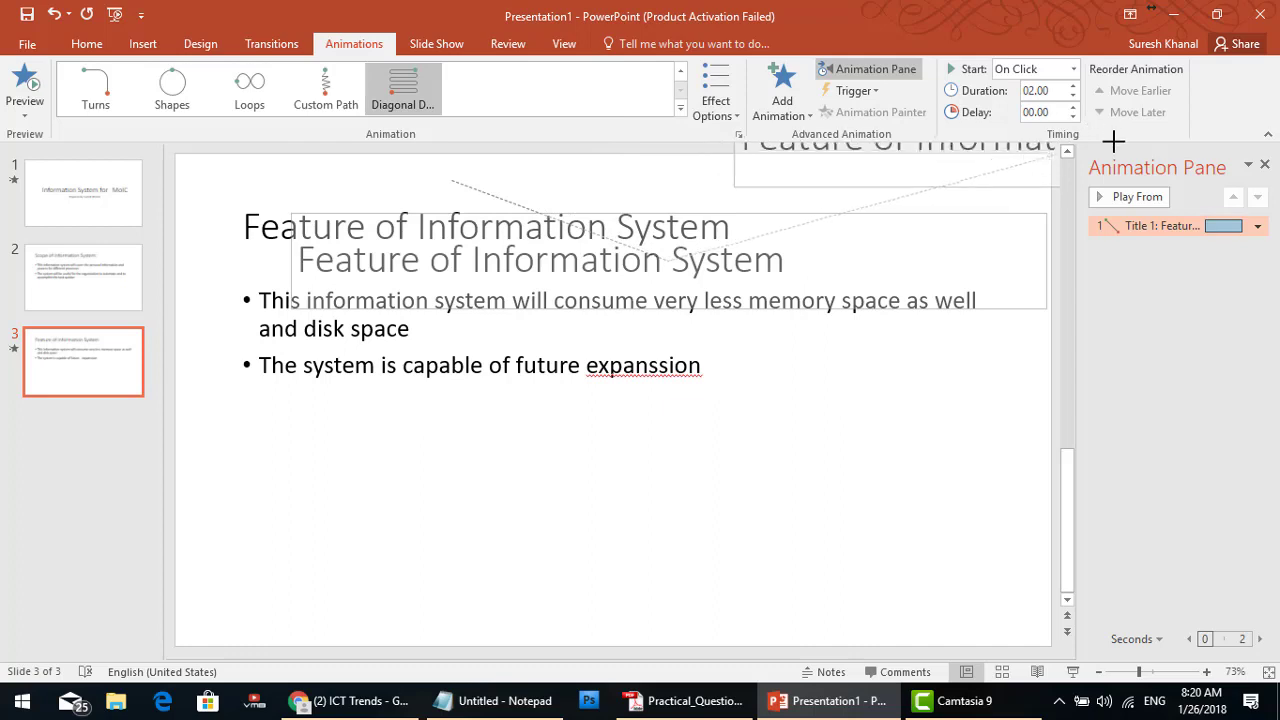
pyautogui.moveTo(895, 145); pyautogui.dragTo(1117, 142)
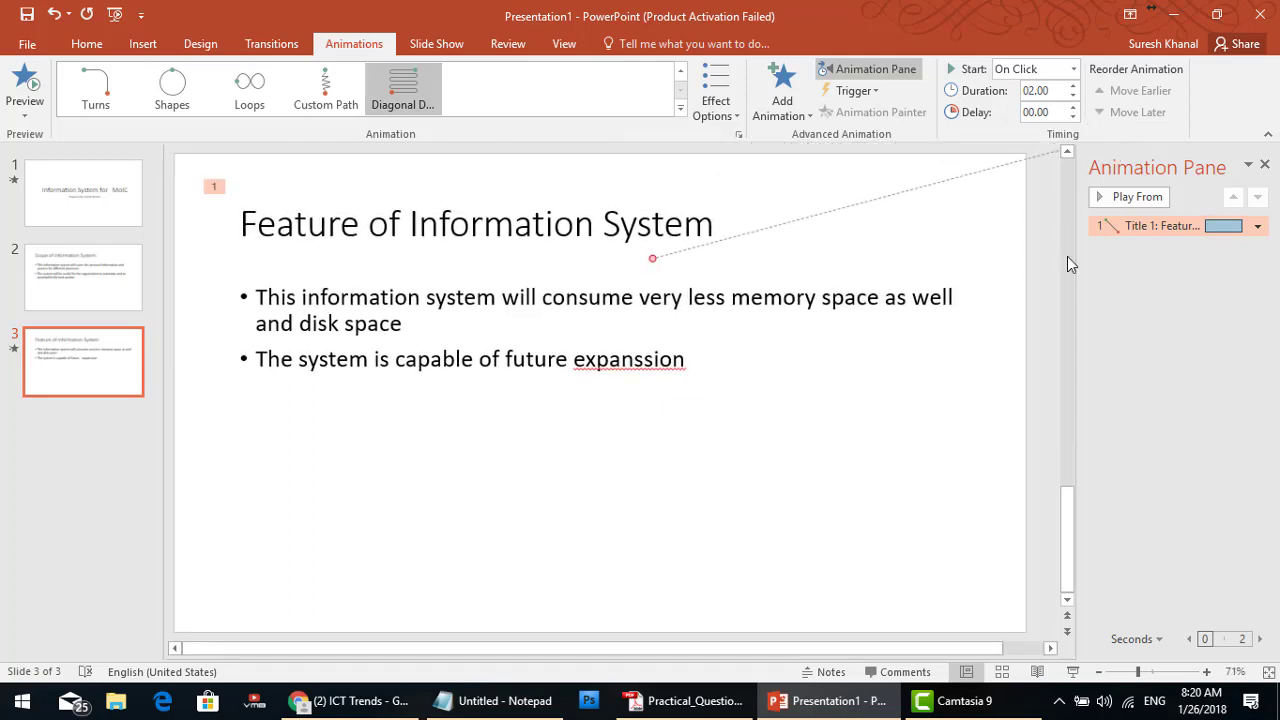
pyautogui.click(489, 319)
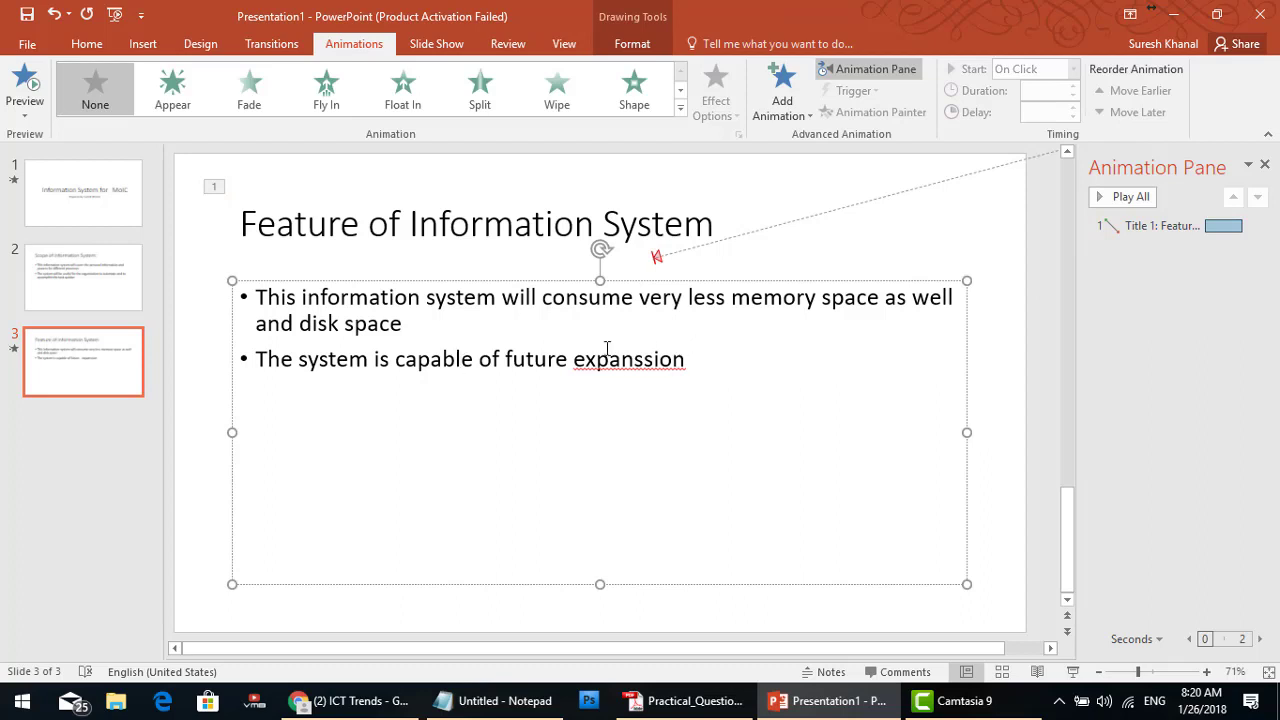
# - Apply a Diagonal Up Right motion path from More Motion Paths to slide 3's bullet text
pyautogui.click(780, 105)
pyautogui.click(833, 633)
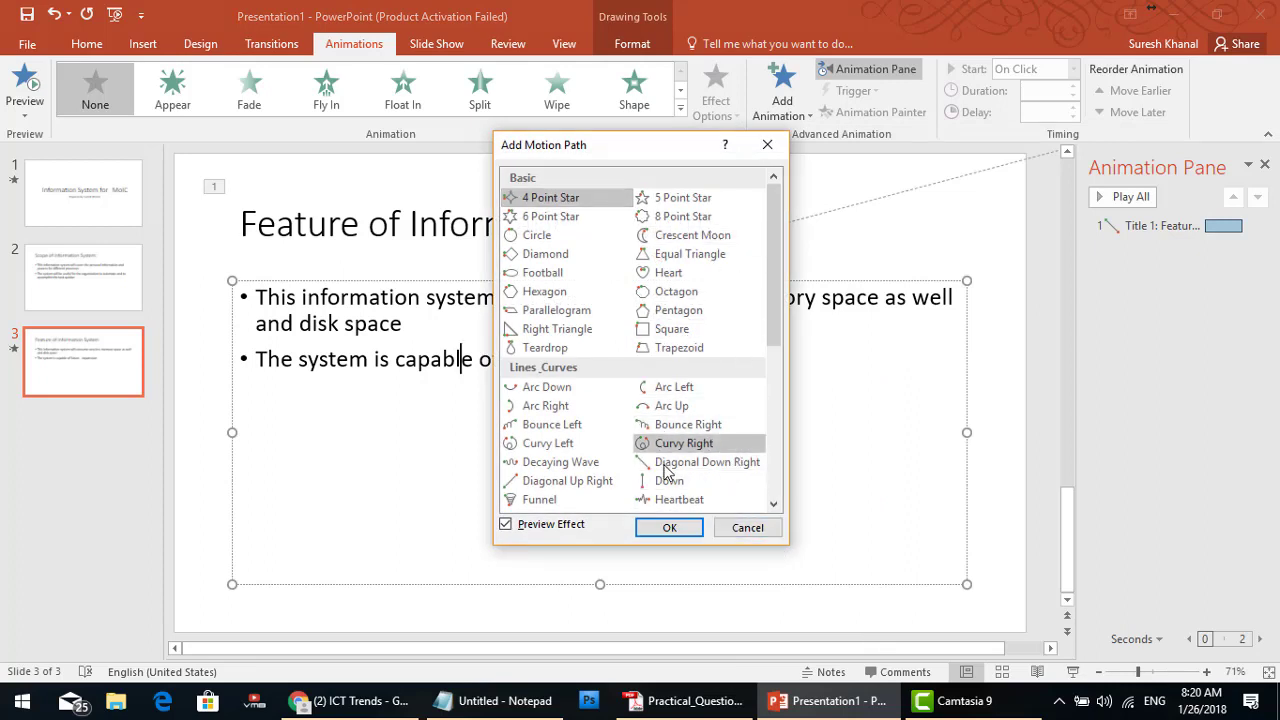
pyautogui.click(565, 481)
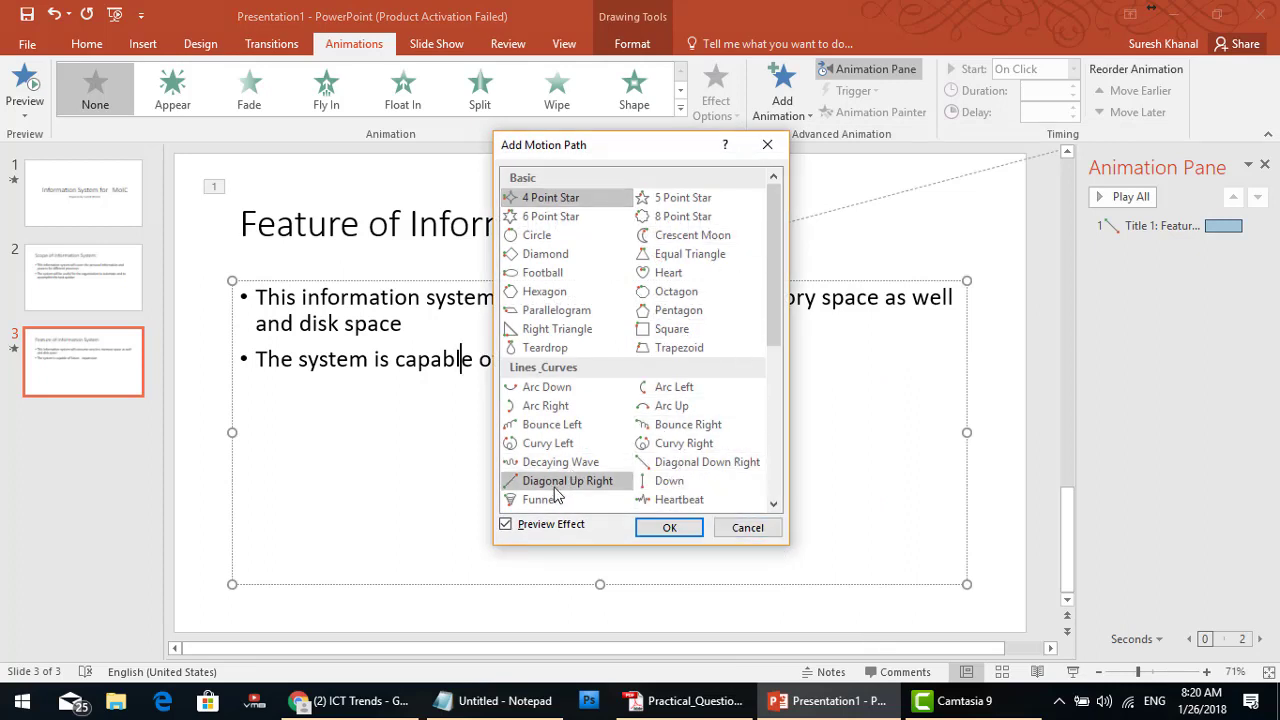
pyautogui.click(669, 530)
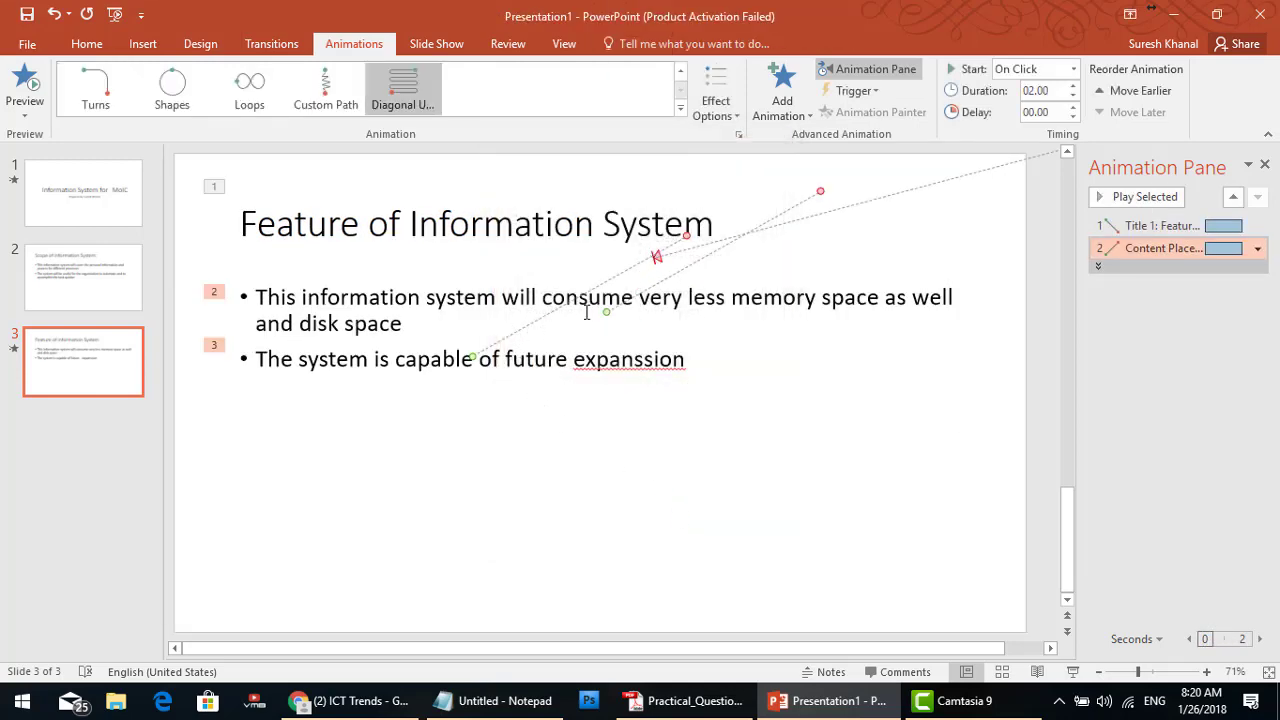
# - Reposition the bullets' path to start below the text and end past the top-right edge
pyautogui.moveTo(688, 232); pyautogui.dragTo(558, 474)
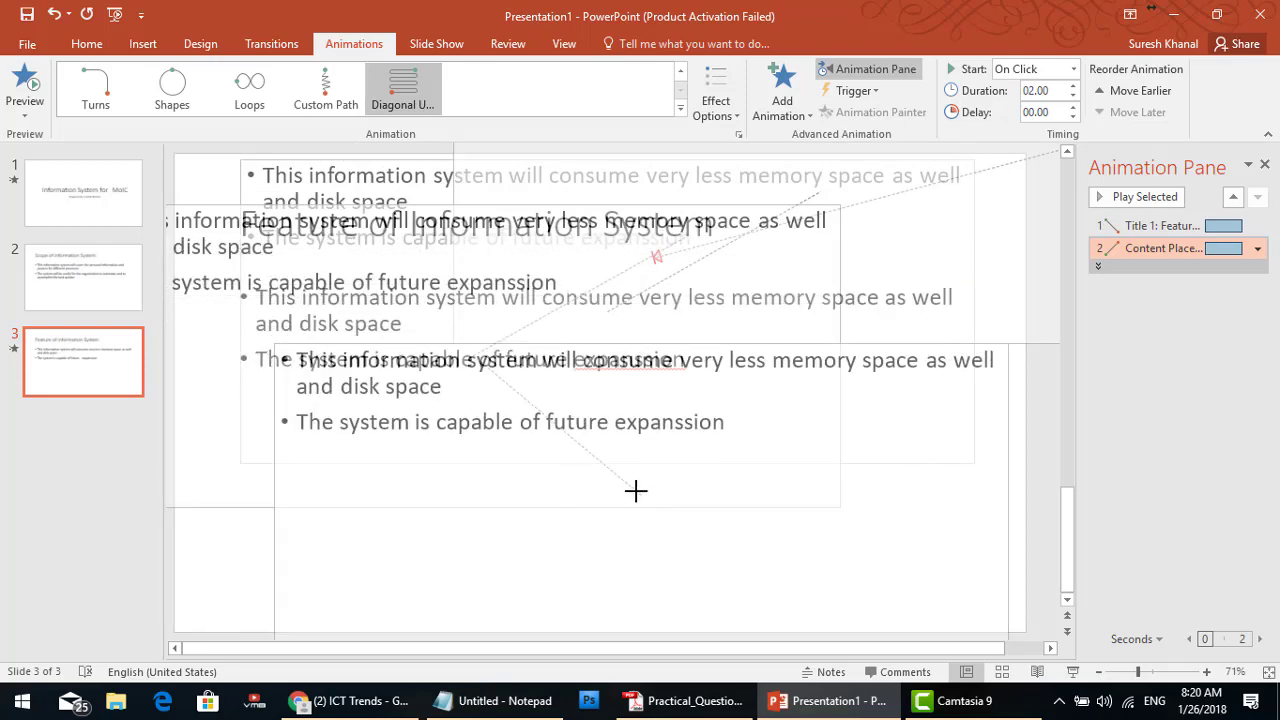
pyautogui.moveTo(558, 474)
pyautogui.mouseDown()
pyautogui.moveTo(589, 466)
pyautogui.moveTo(585, 431)
pyautogui.mouseUp()
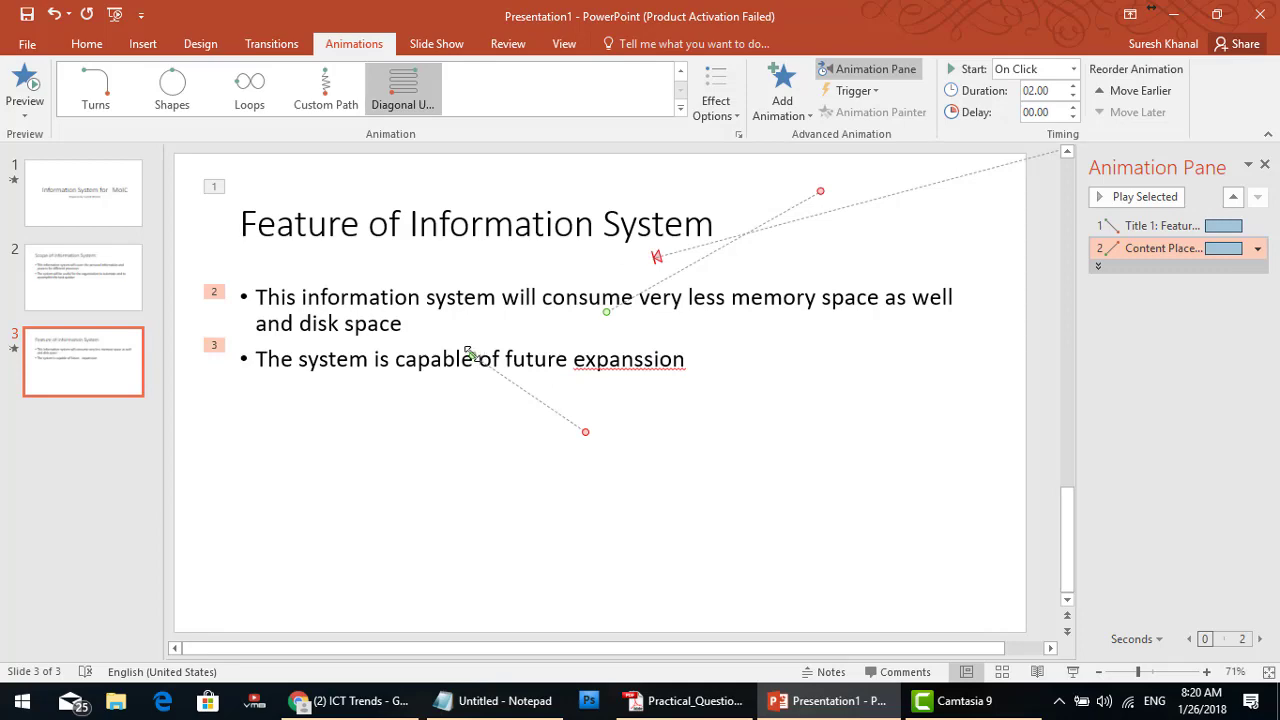
pyautogui.moveTo(467, 352); pyautogui.dragTo(1075, 230)
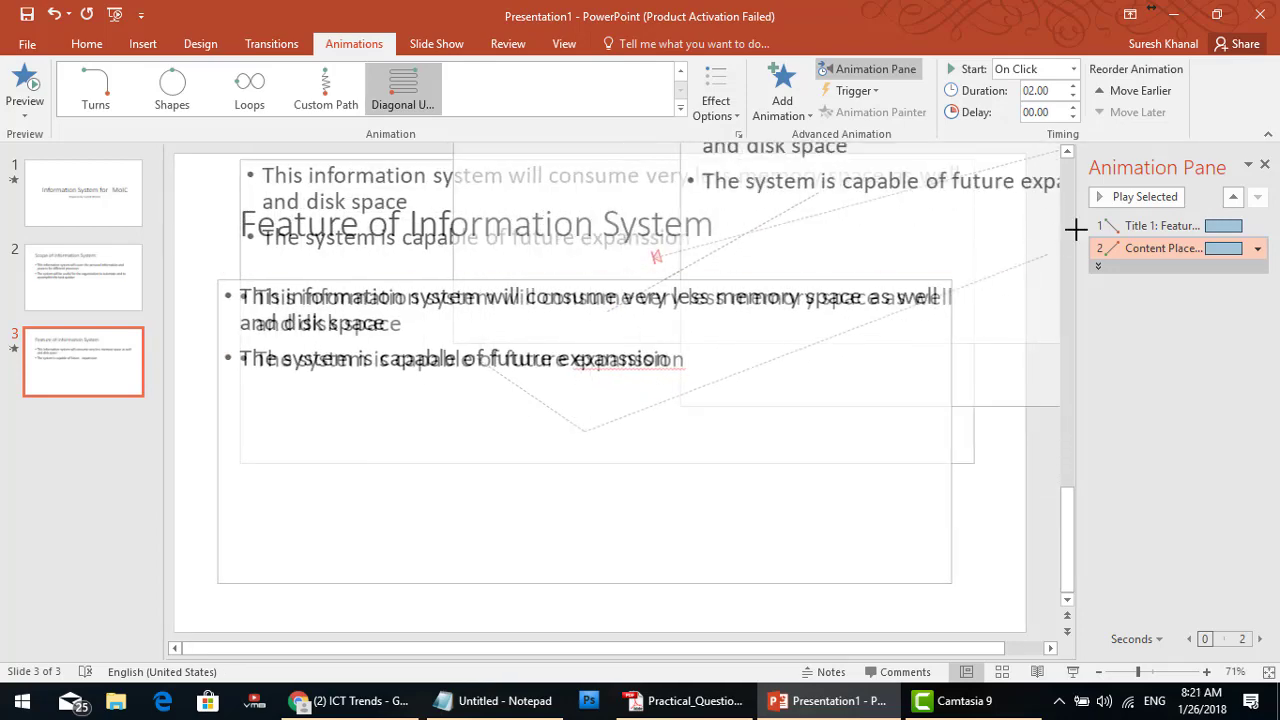
pyautogui.moveTo(1075, 230); pyautogui.dragTo(1087, 208)
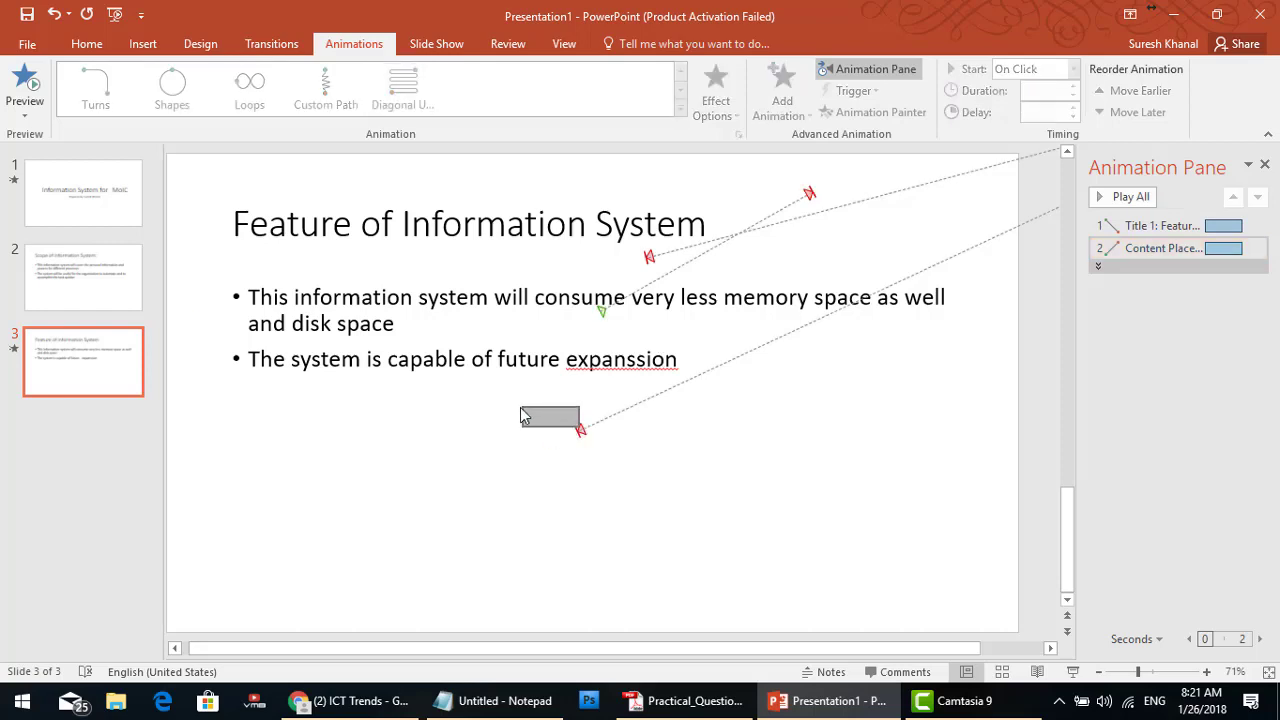
pyautogui.click(545, 336)
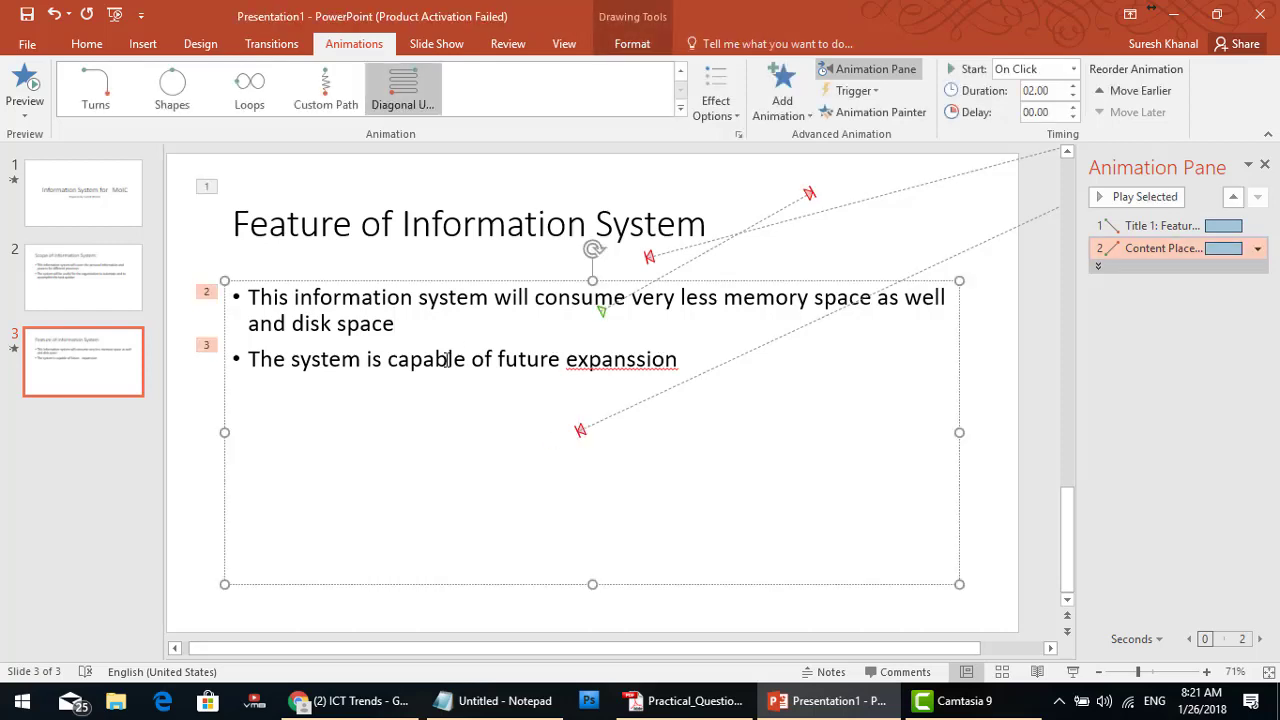
pyautogui.hotkey('shift', 'F5')
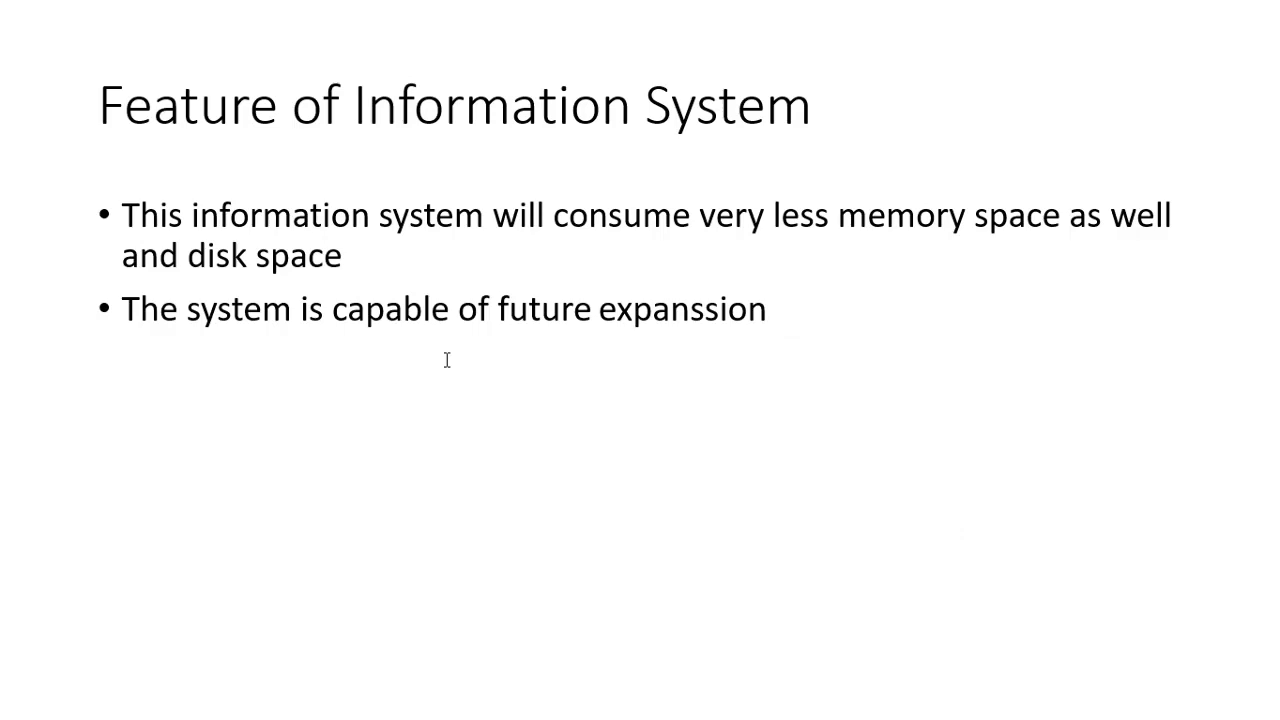
pyautogui.click(447, 360)
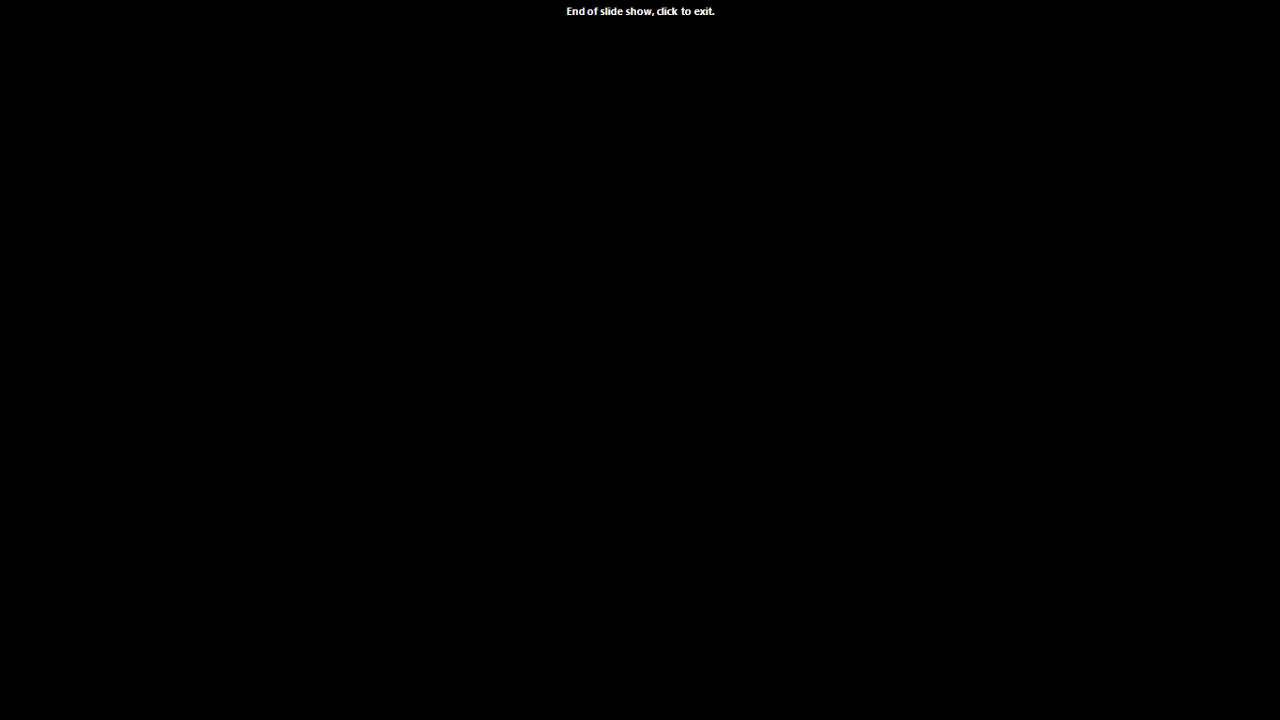
pyautogui.click(447, 360)
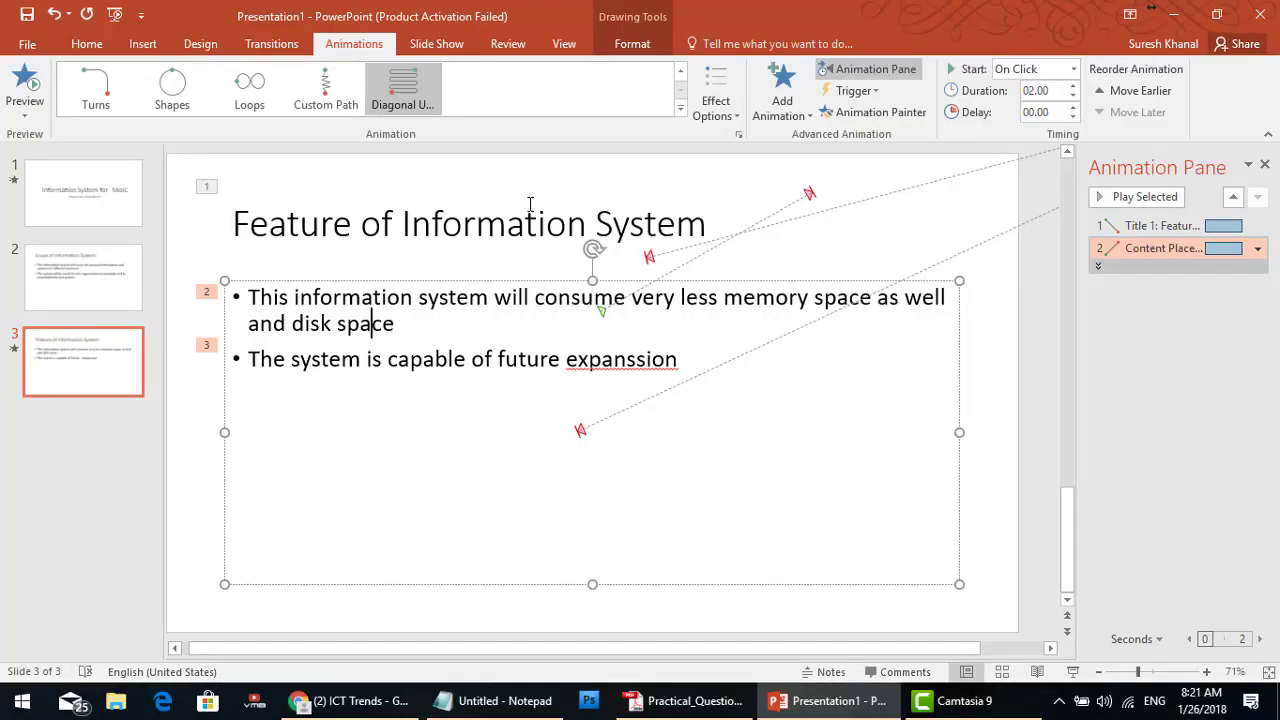
pyautogui.click(1127, 197)
# - List each bullet's animation separately, reshape the first bullet's diagonal path, and preview it
pyautogui.click(207, 294)
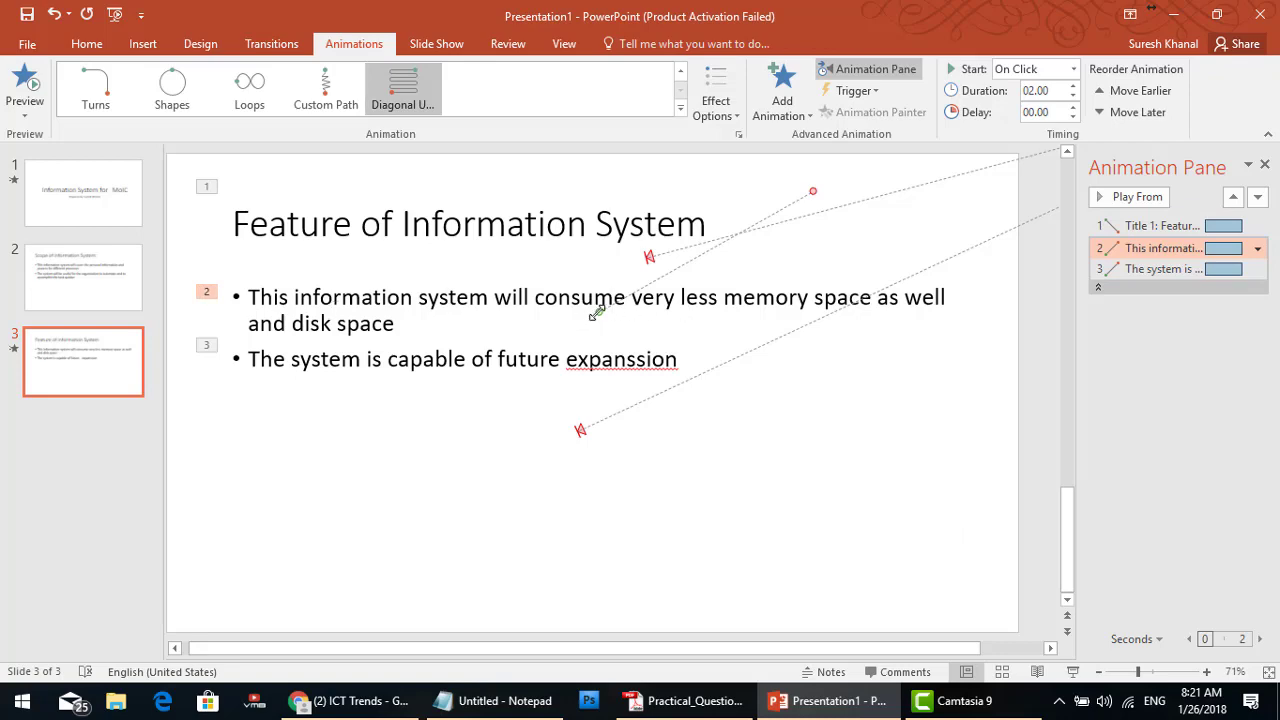
pyautogui.moveTo(812, 190); pyautogui.dragTo(600, 313)
pyautogui.moveTo(600, 310); pyautogui.dragTo(688, 281)
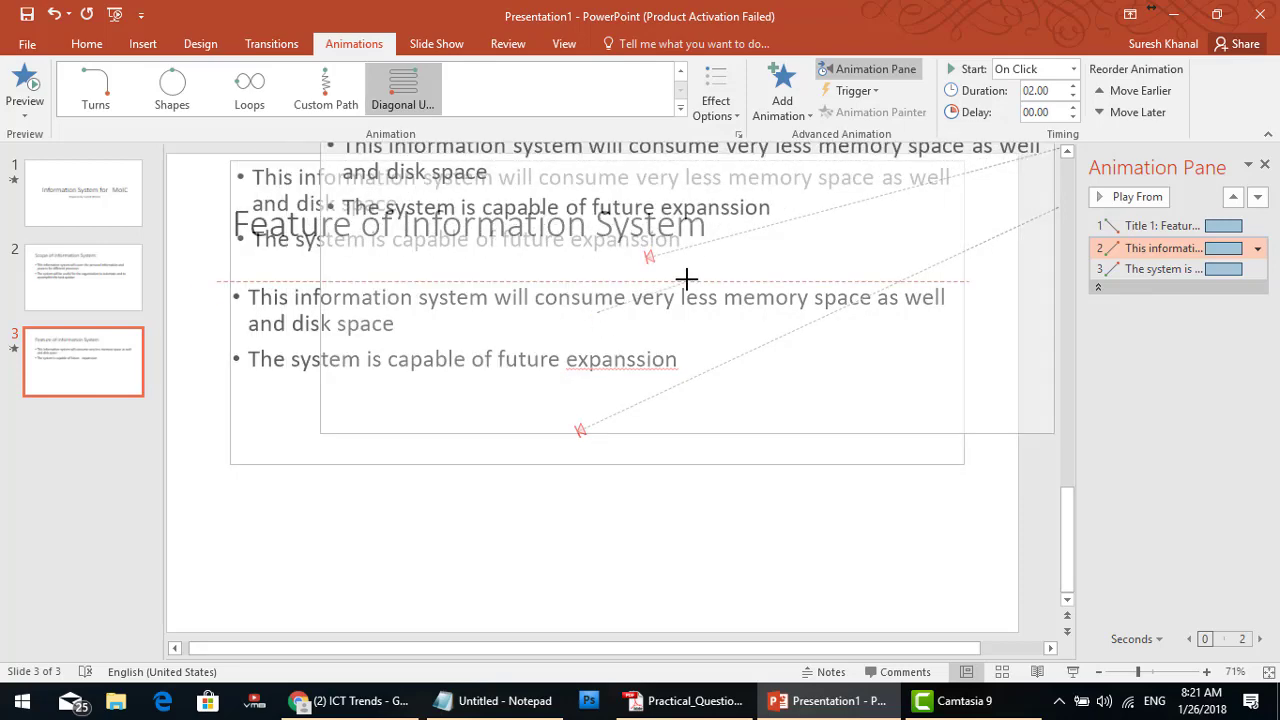
pyautogui.moveTo(593, 314); pyautogui.dragTo(829, 235)
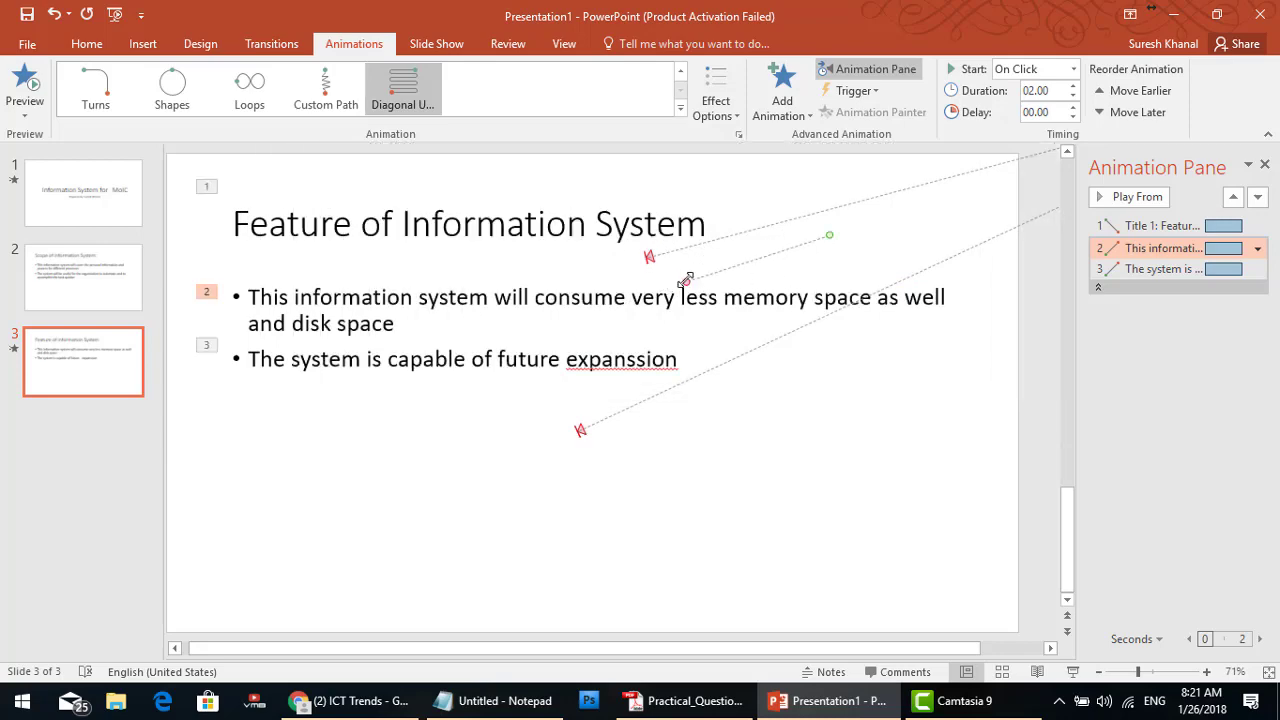
pyautogui.moveTo(686, 280)
pyautogui.mouseDown()
pyautogui.moveTo(581, 330)
pyautogui.moveTo(588, 414)
pyautogui.mouseUp()
pyautogui.moveTo(828, 236); pyautogui.dragTo(1086, 149)
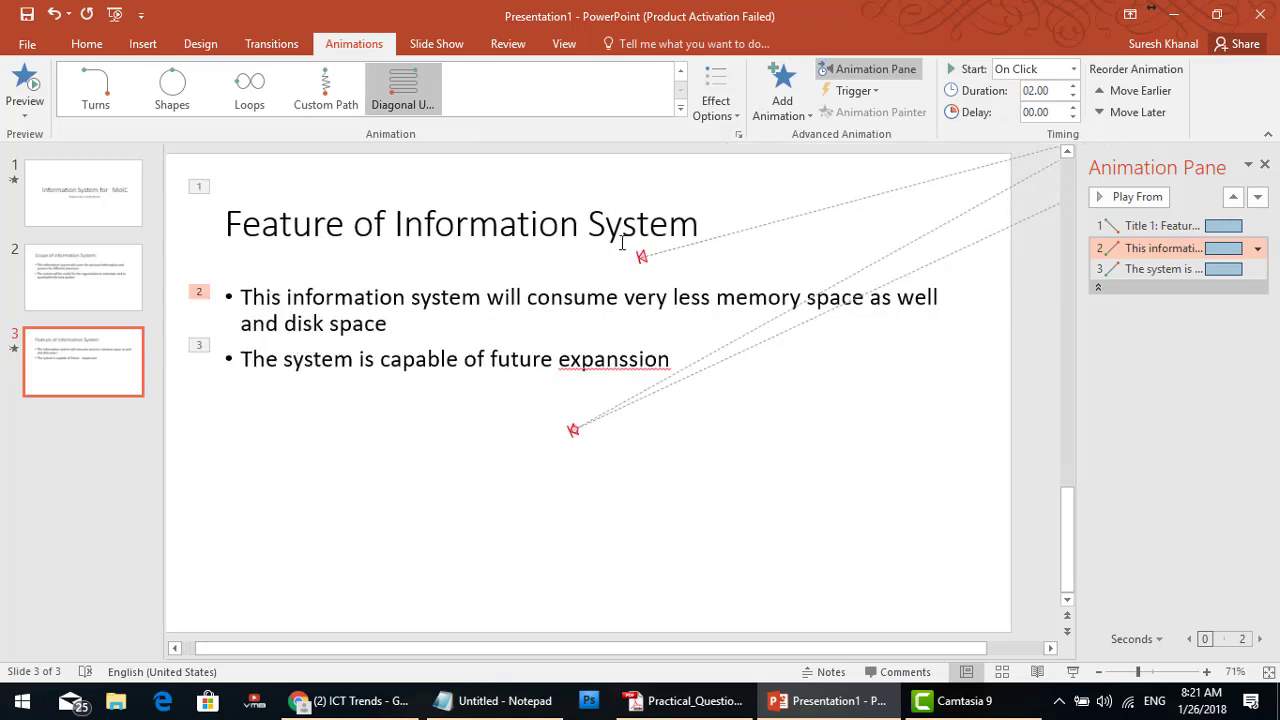
pyautogui.click(1147, 195)
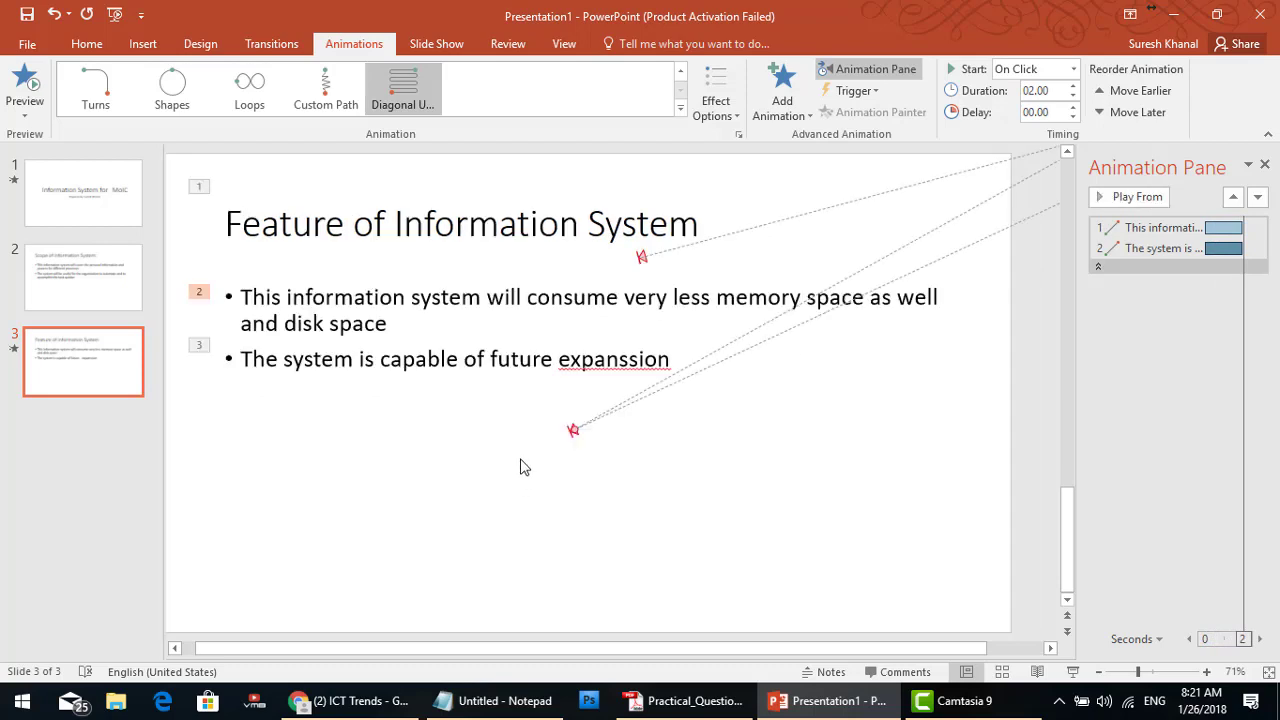
# - Move the second bullet's path end lower left, tweak the first path's end, and preview
pyautogui.click(491, 359)
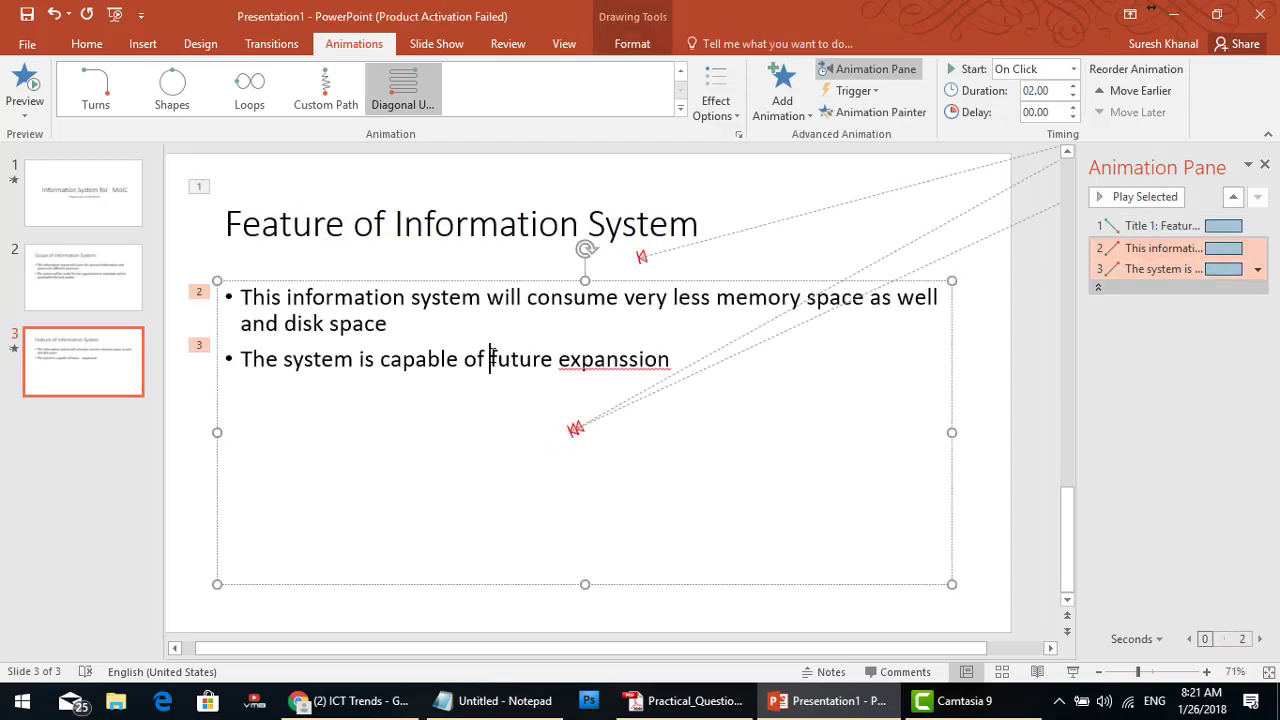
pyautogui.click(200, 348)
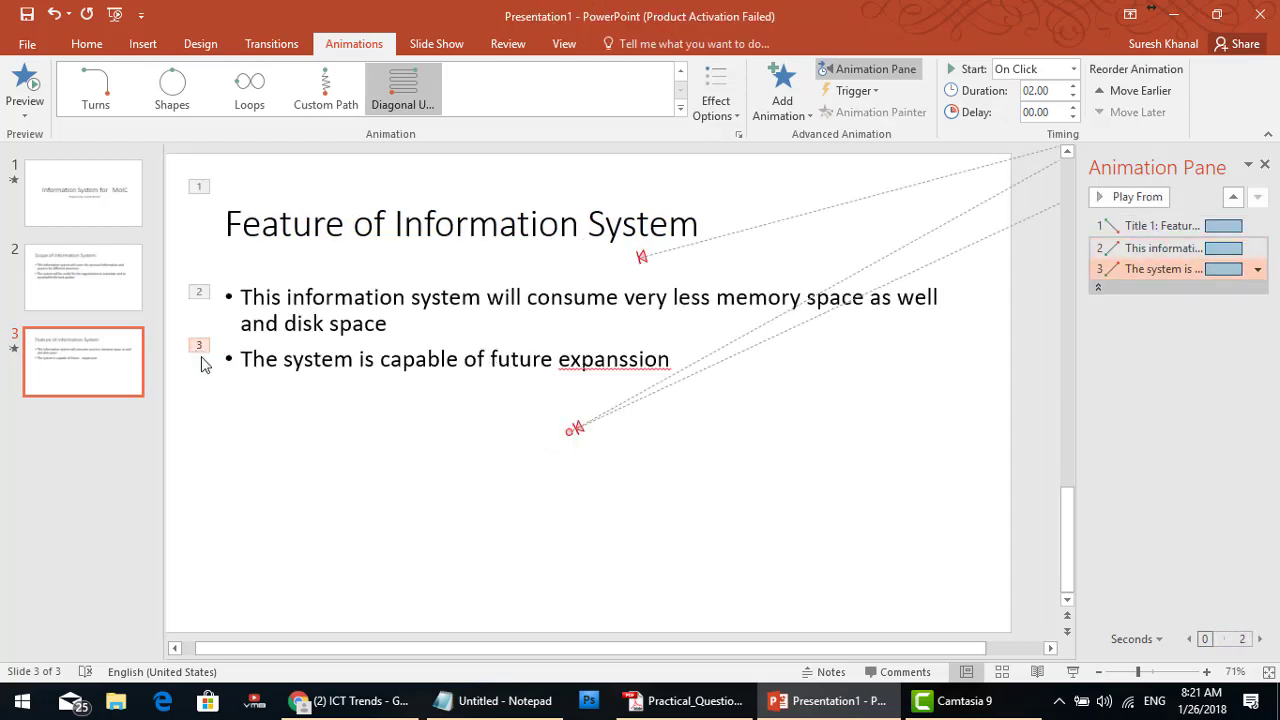
pyautogui.moveTo(540, 443); pyautogui.dragTo(589, 494)
pyautogui.moveTo(576, 428)
pyautogui.mouseDown()
pyautogui.moveTo(613, 465)
pyautogui.moveTo(597, 443)
pyautogui.mouseUp()
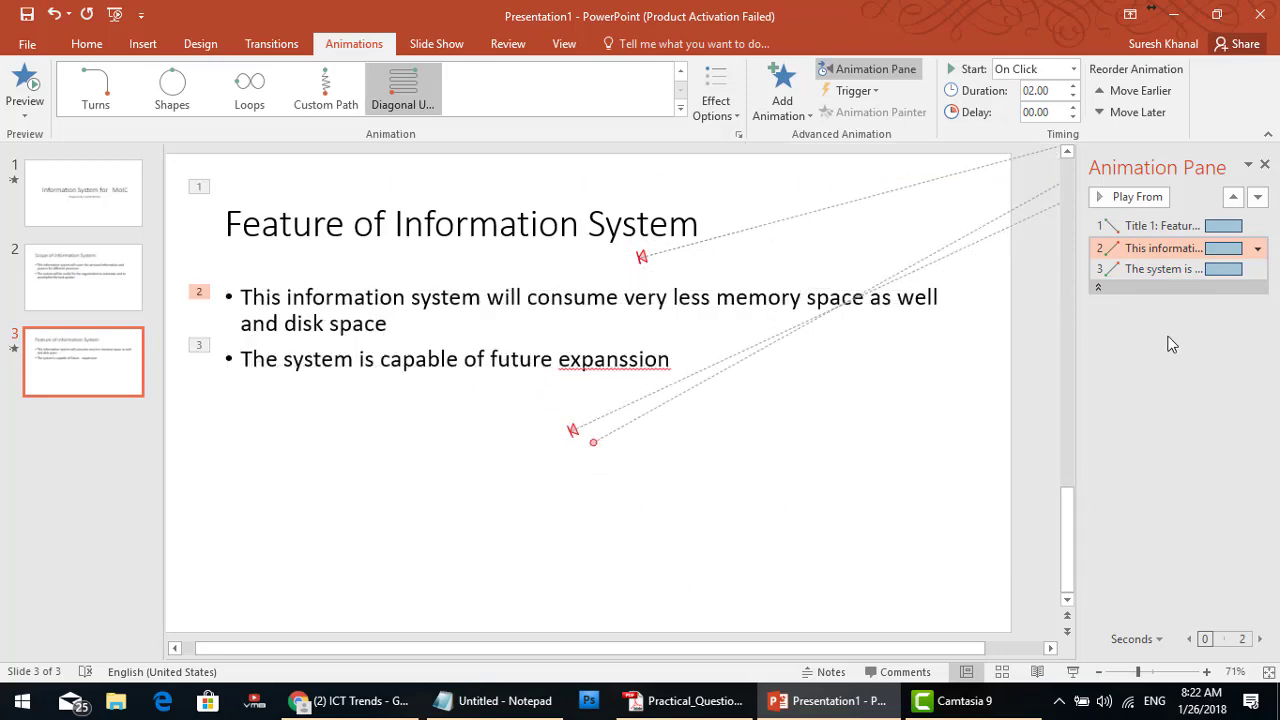
pyautogui.click(1151, 194)
# - In Notepad, add the line 'That's all. I won't waste more time in exam trying to fix up the effects.'
pyautogui.click(540, 704)
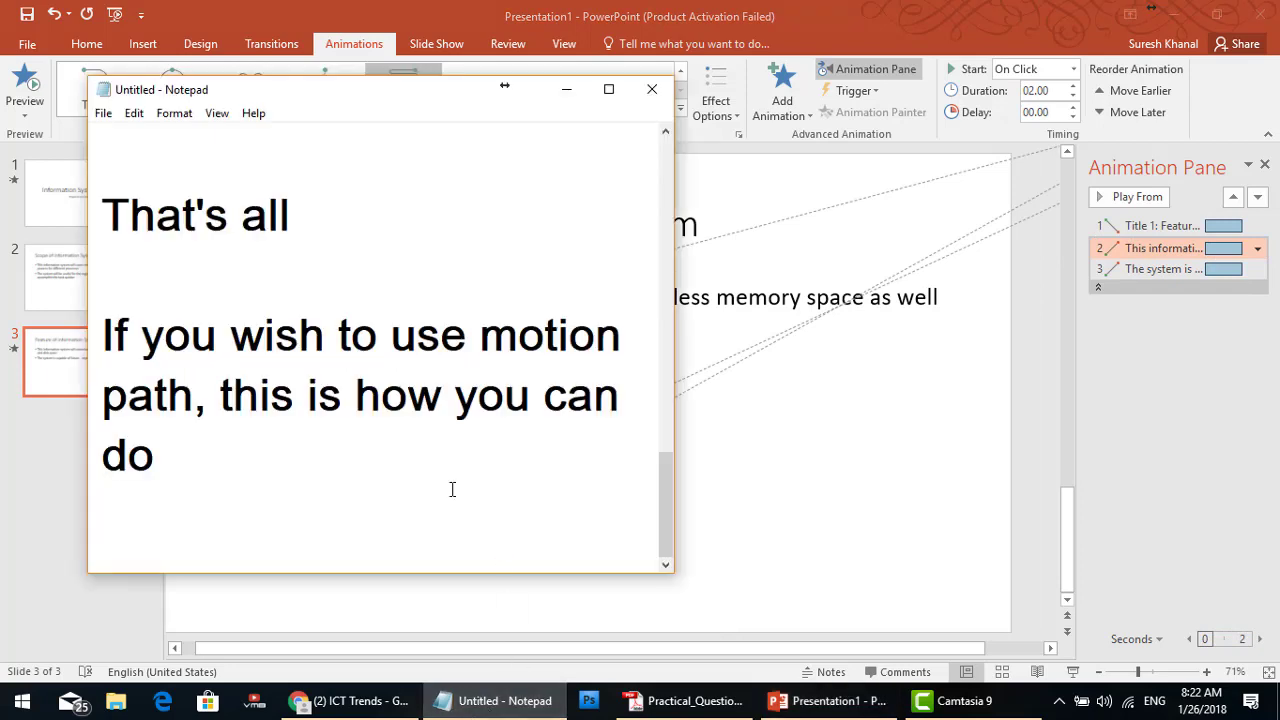
pyautogui.press('Return')
pyautogui.press('Return')
pyautogui.write("That's all.")
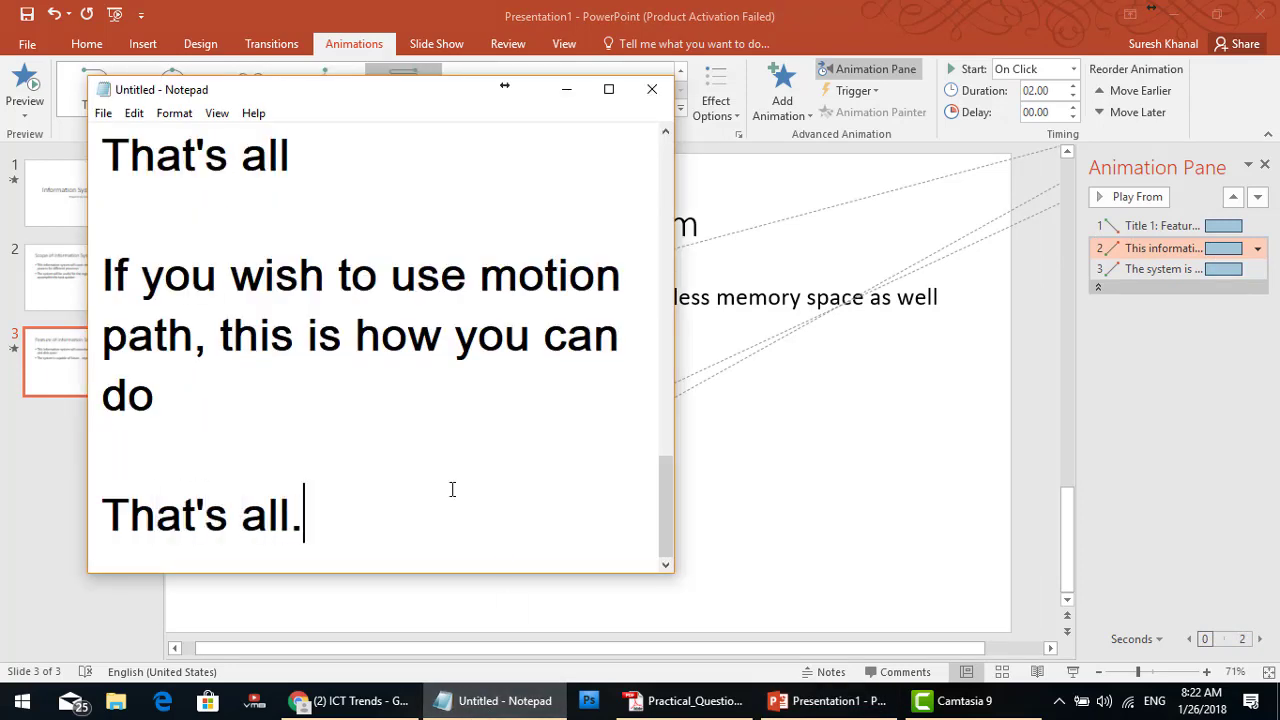
pyautogui.write("  I won't was")
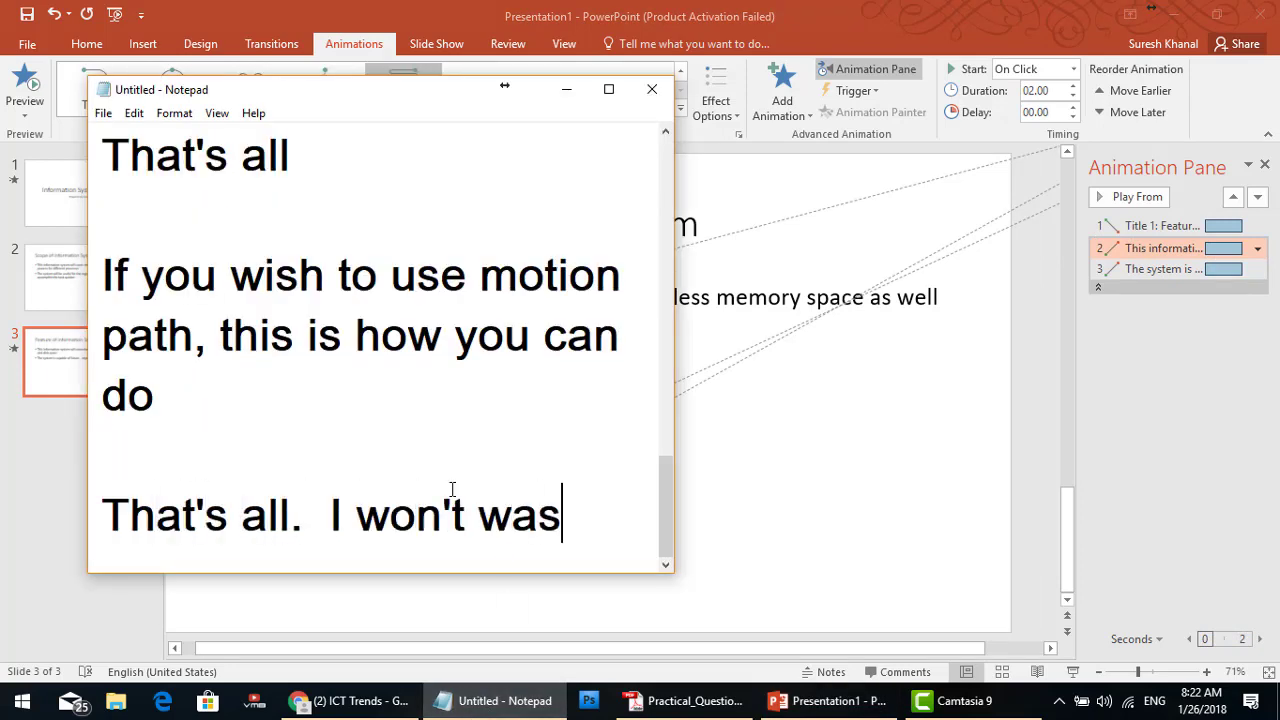
pyautogui.write('te more time')
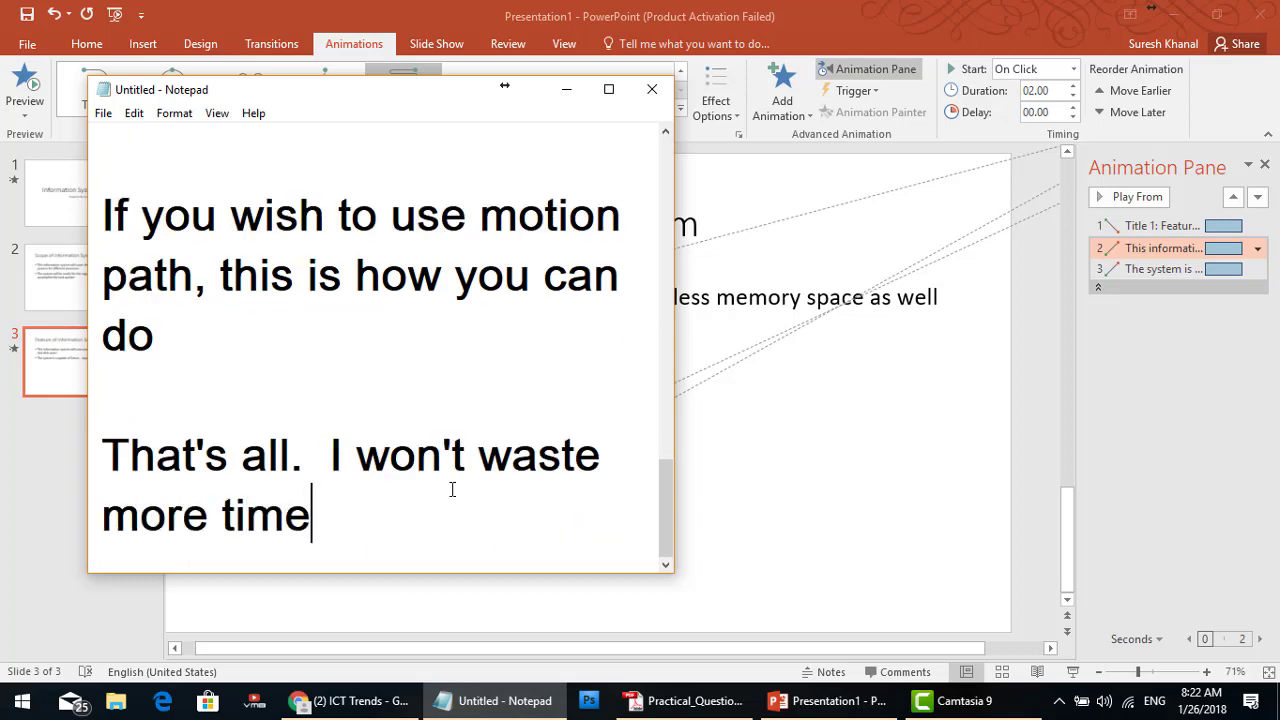
pyautogui.write(' in exam ')
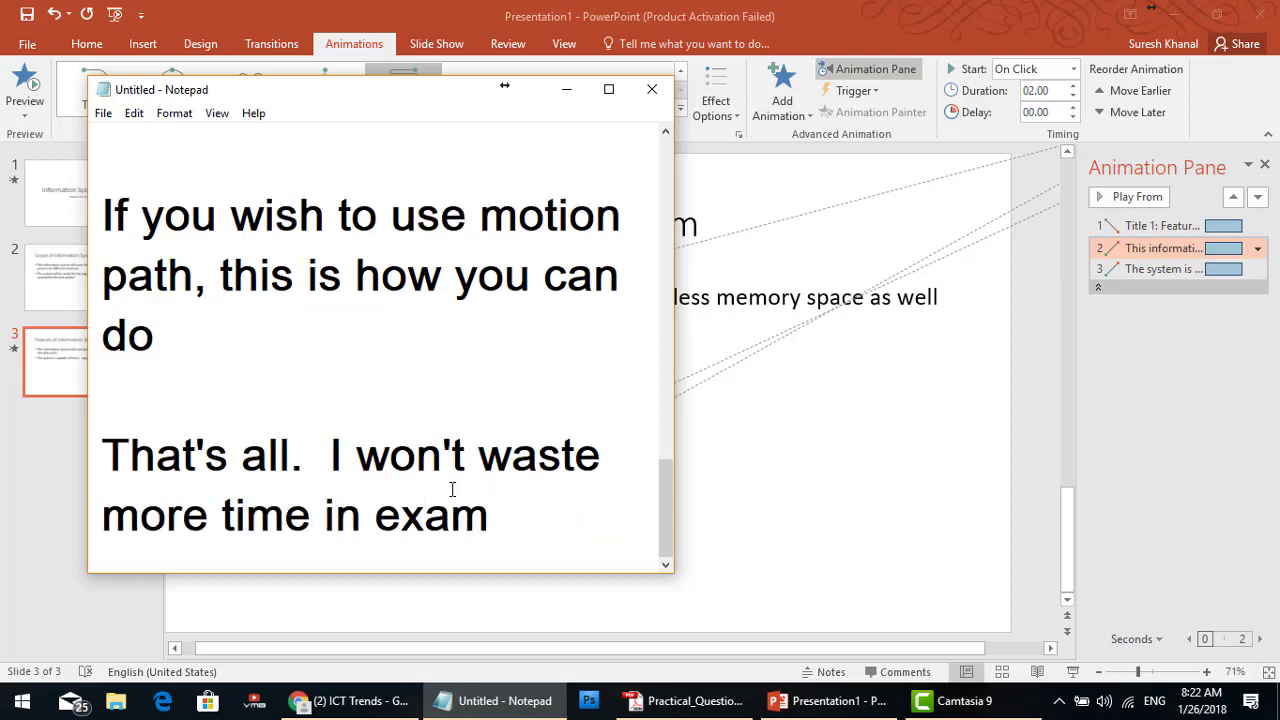
pyautogui.write('trying to f')
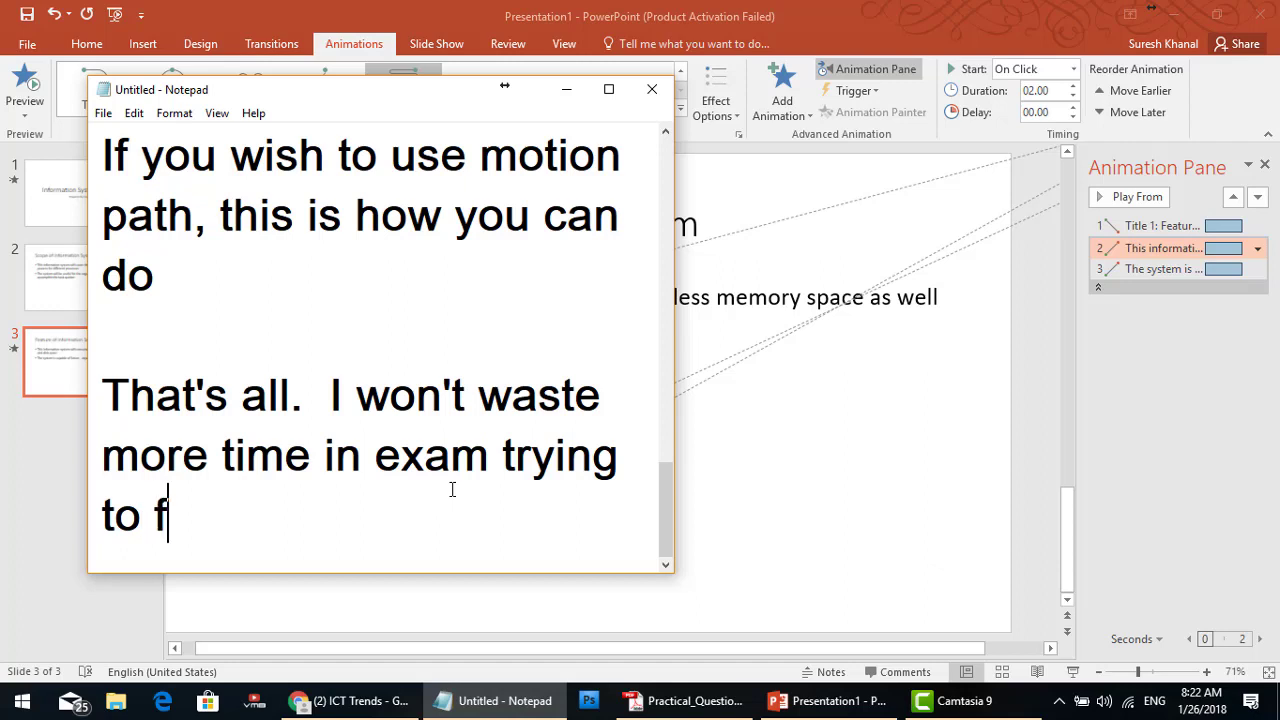
pyautogui.write('ix up the ')
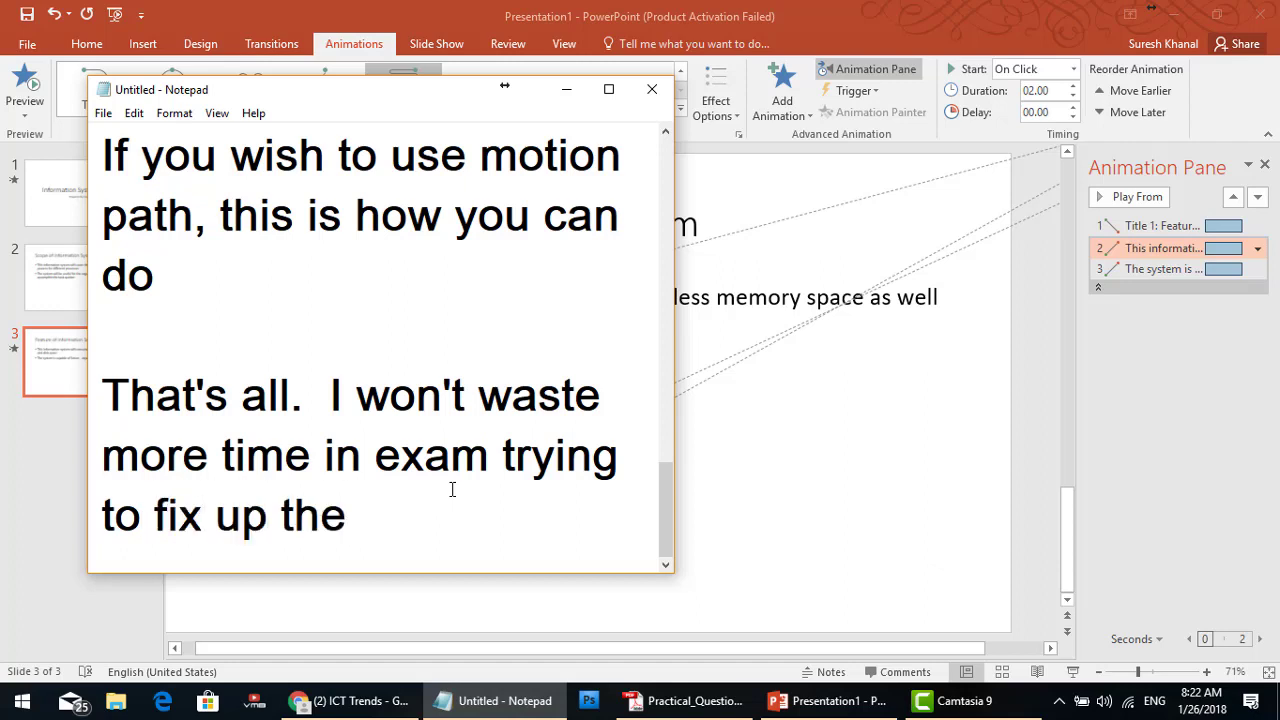
pyautogui.write('eff')
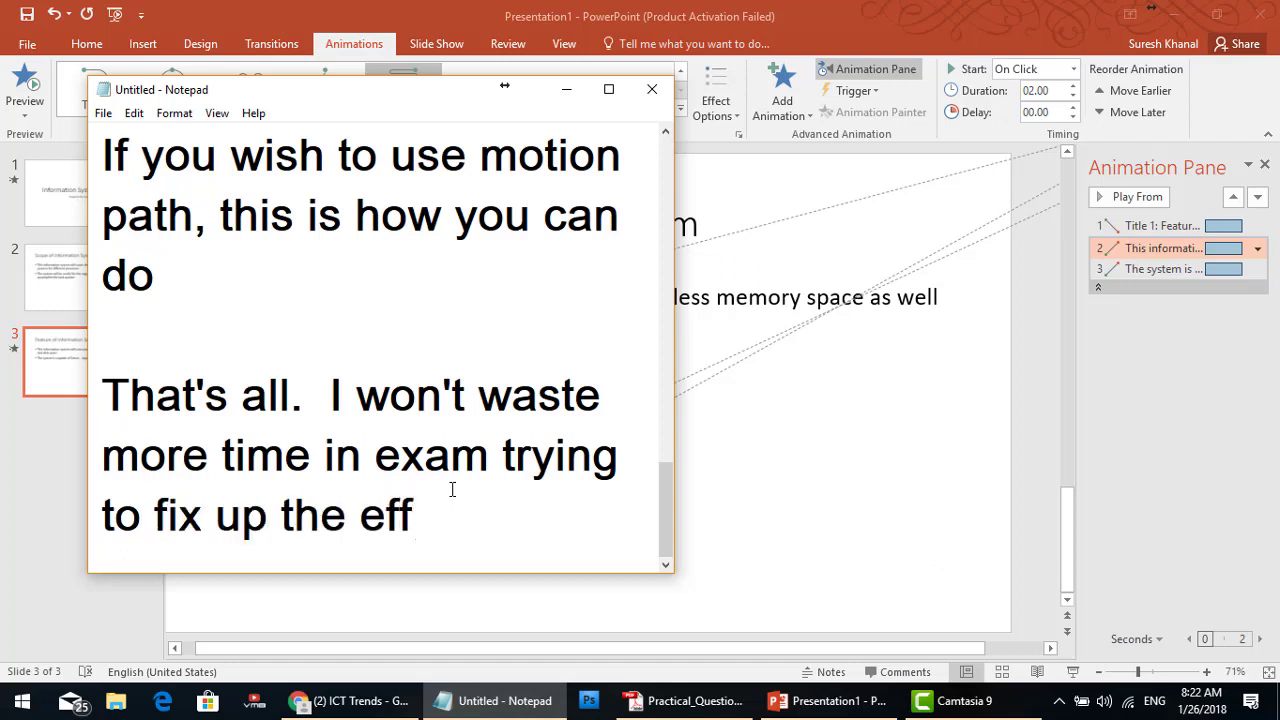
pyautogui.write('ects.')
pyautogui.press('Return')
pyautogui.press('Return')
# - Add the line 'If you choose correct effect, it is fine.' and bring PowerPoint back in front
pyautogui.write('If you c')
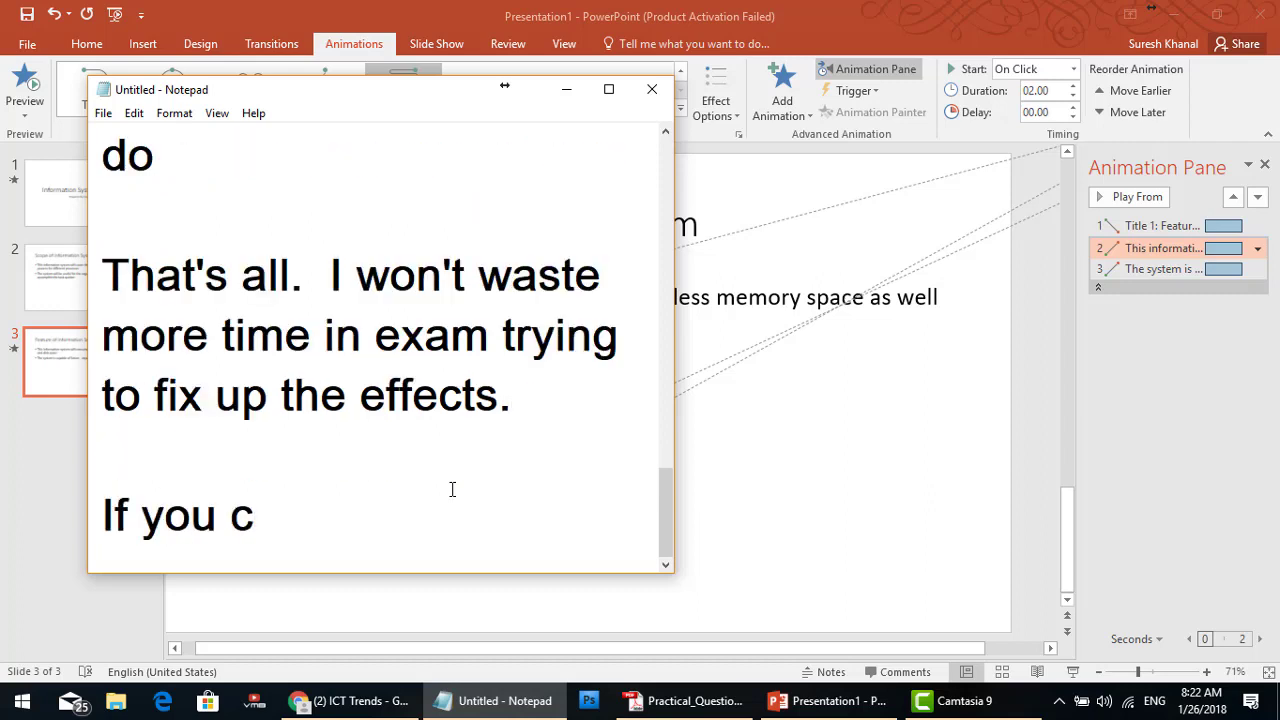
pyautogui.write('hoose correct ')
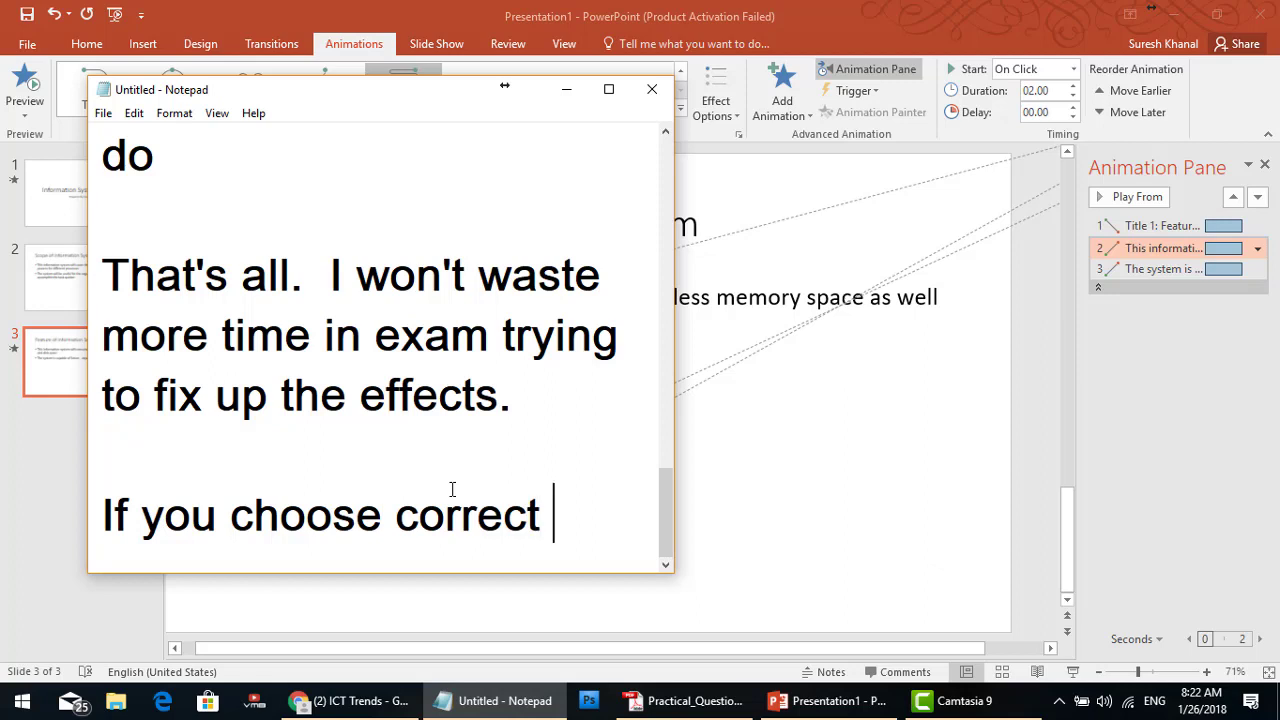
pyautogui.write('s')
pyautogui.press('BackSpace')
pyautogui.write('effect, ti')
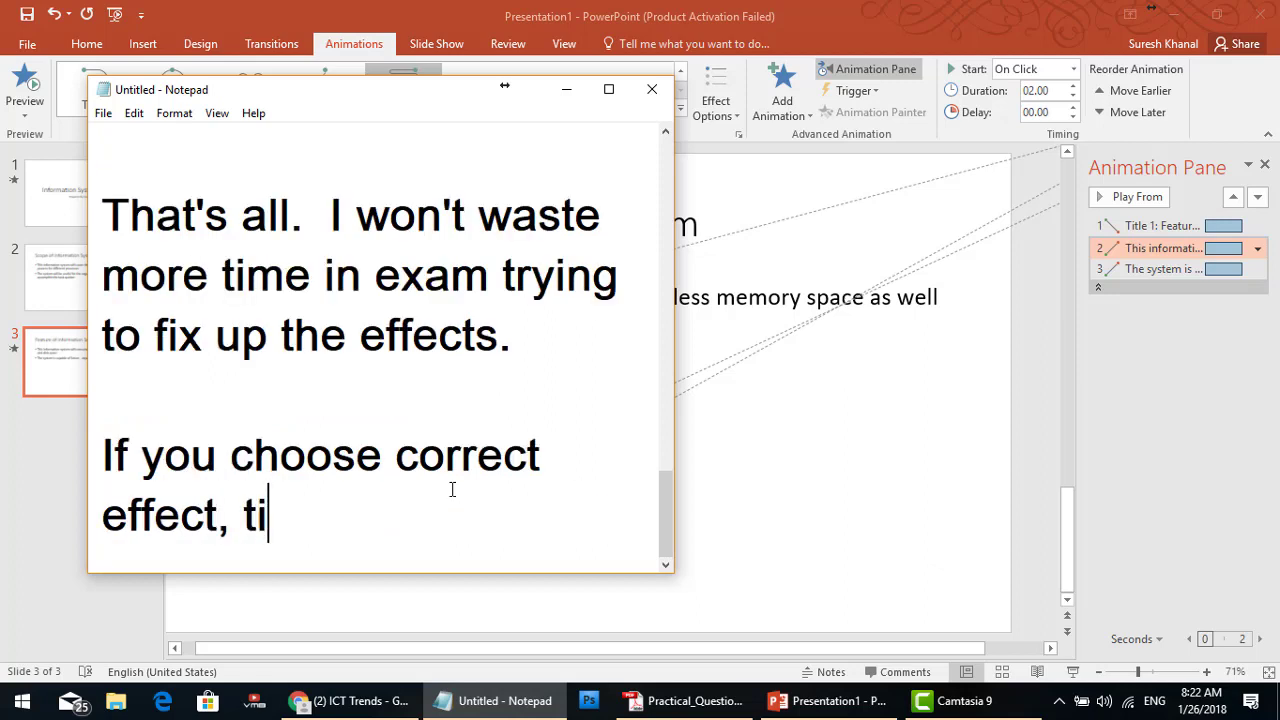
pyautogui.write(' is')
pyautogui.press('BackSpace')
pyautogui.press('BackSpace')
pyautogui.press('BackSpace')
pyautogui.press('BackSpace')
pyautogui.press('BackSpace')
pyautogui.press('BackSpace')
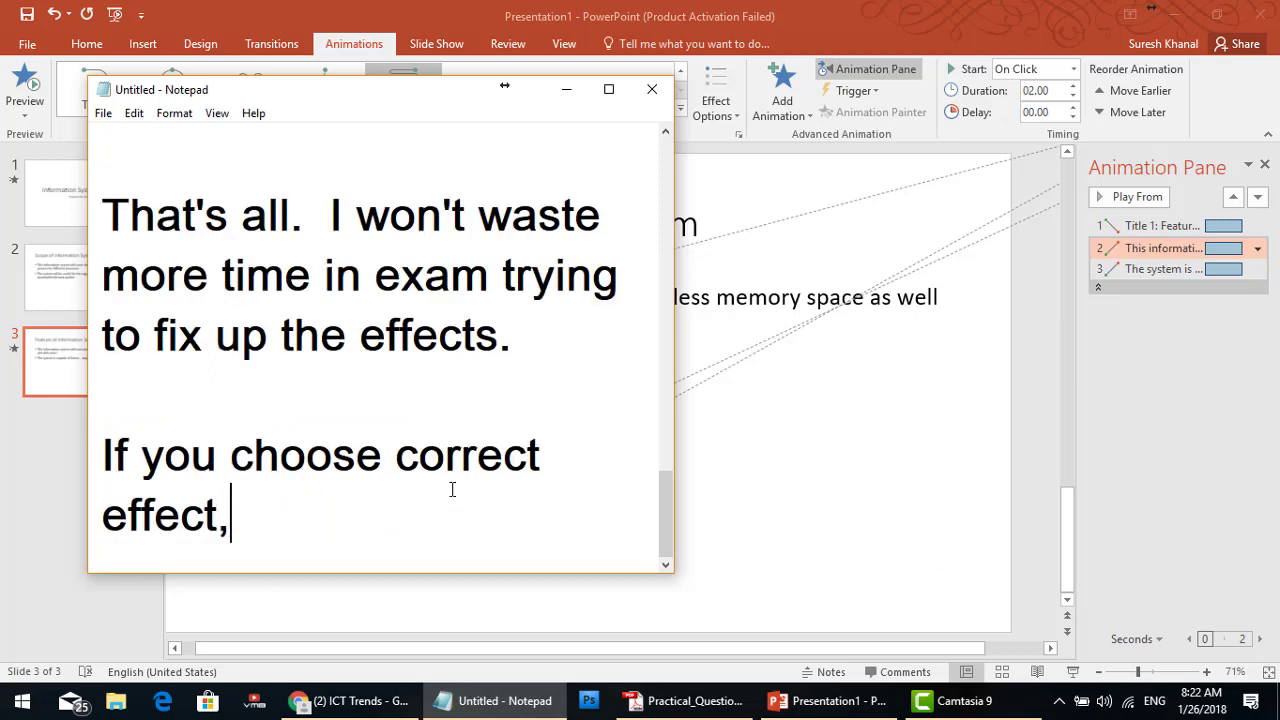
pyautogui.write('it is fine')
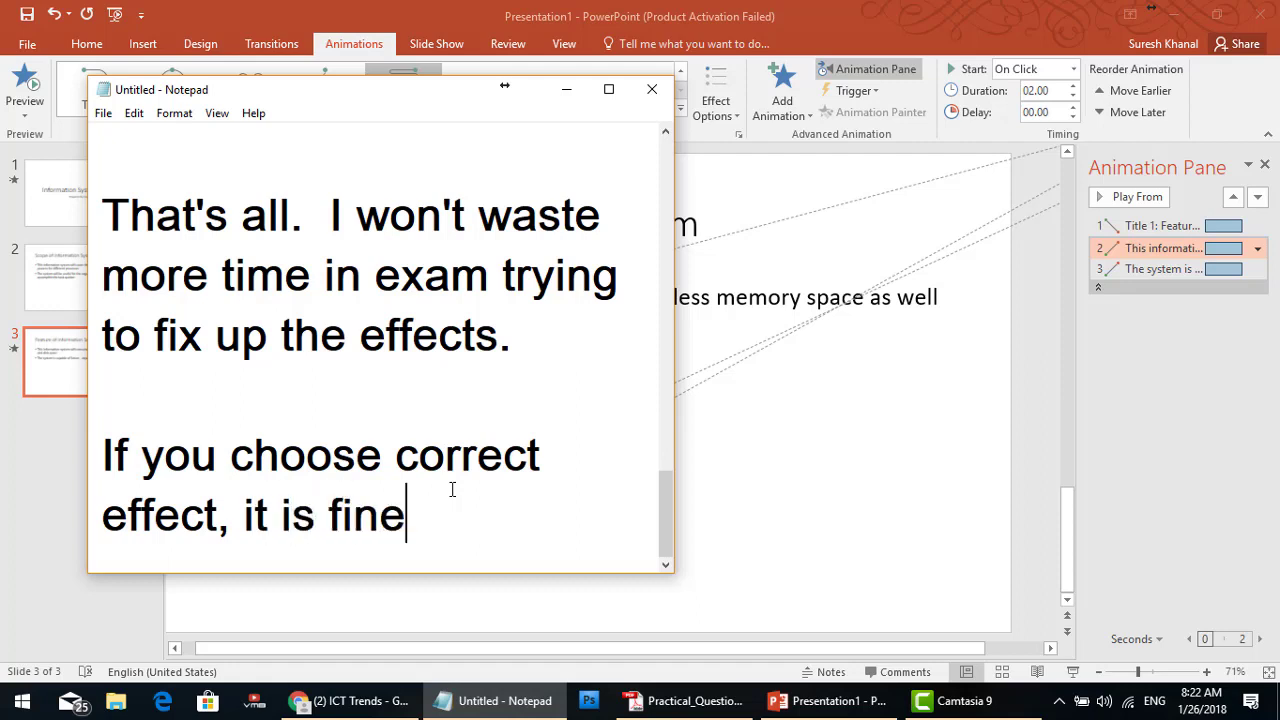
pyautogui.write('.')
pyautogui.press('Return')
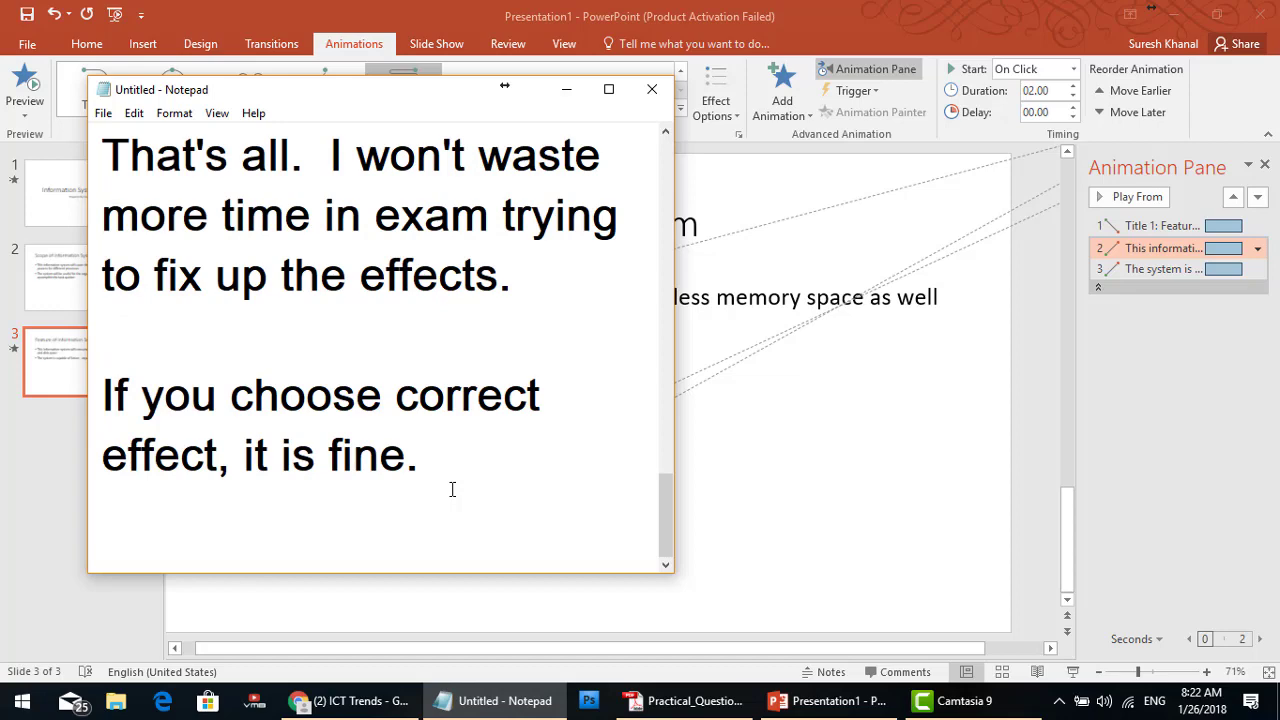
pyautogui.click(708, 6)
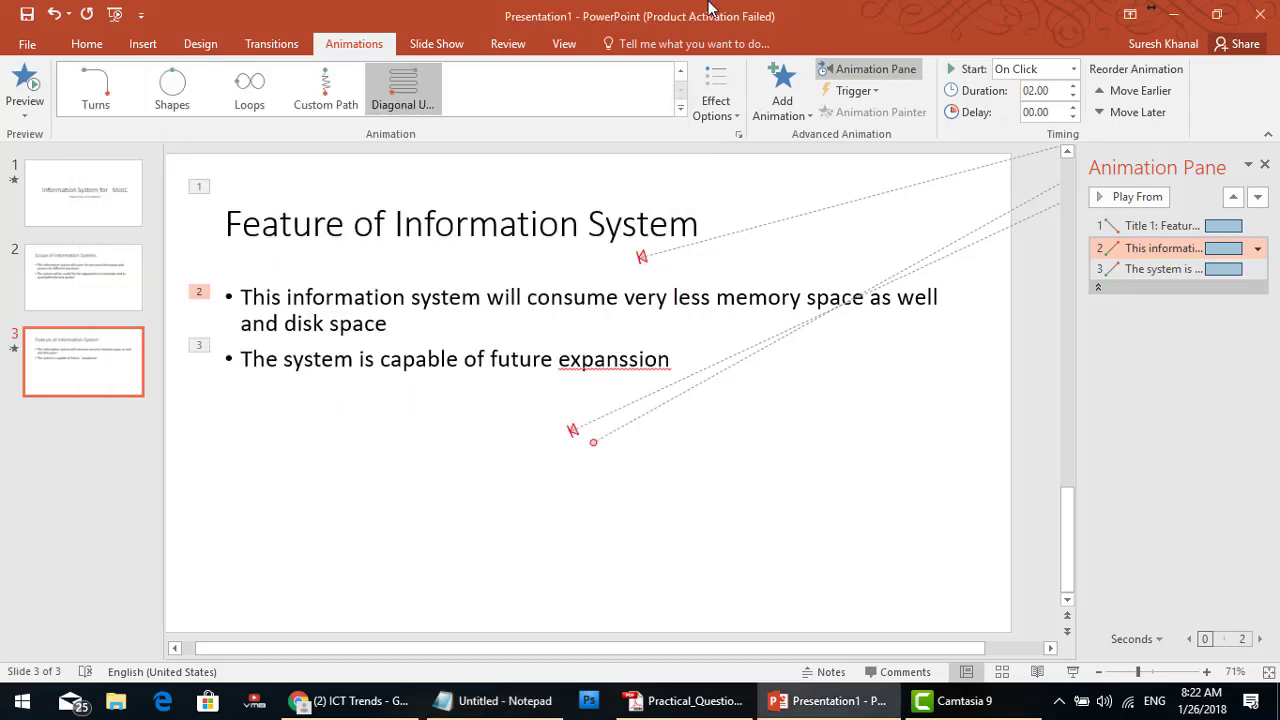
# - Bring the Practical_Question PDF, open at the Q4 PowerPoint task, to the front in Acrobat
pyautogui.click(1000, 712)
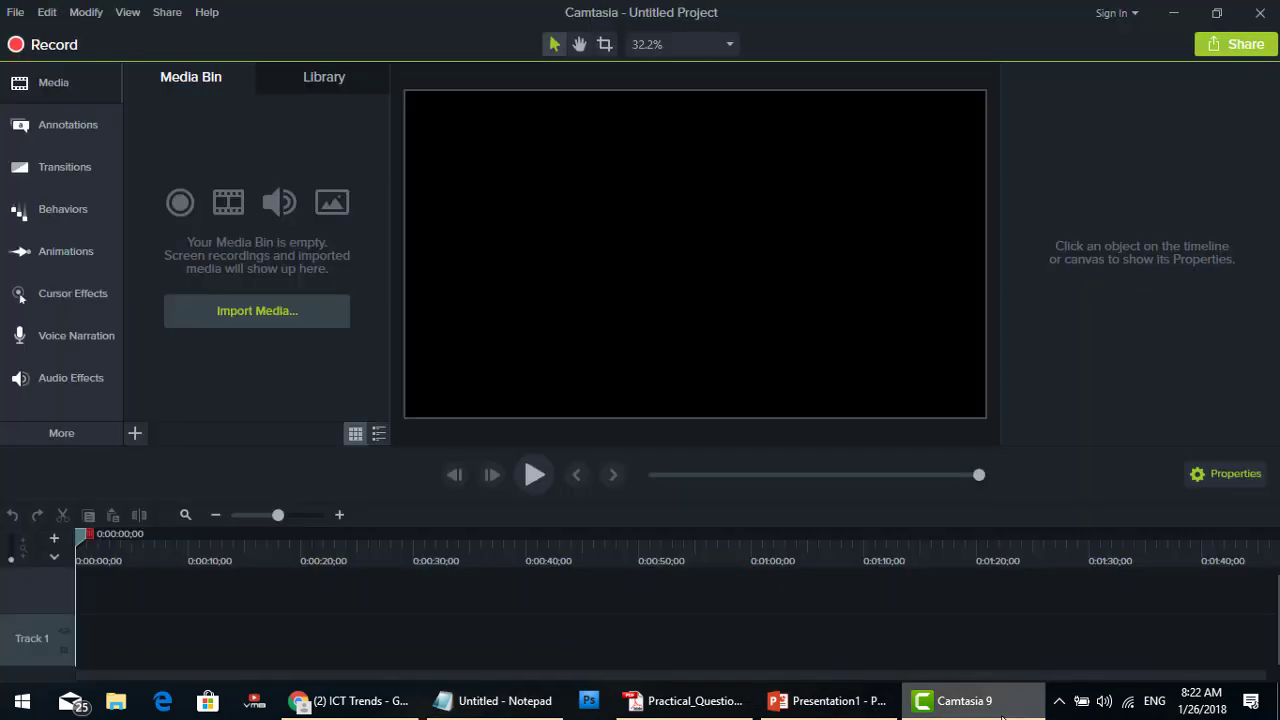
pyautogui.click(810, 712)
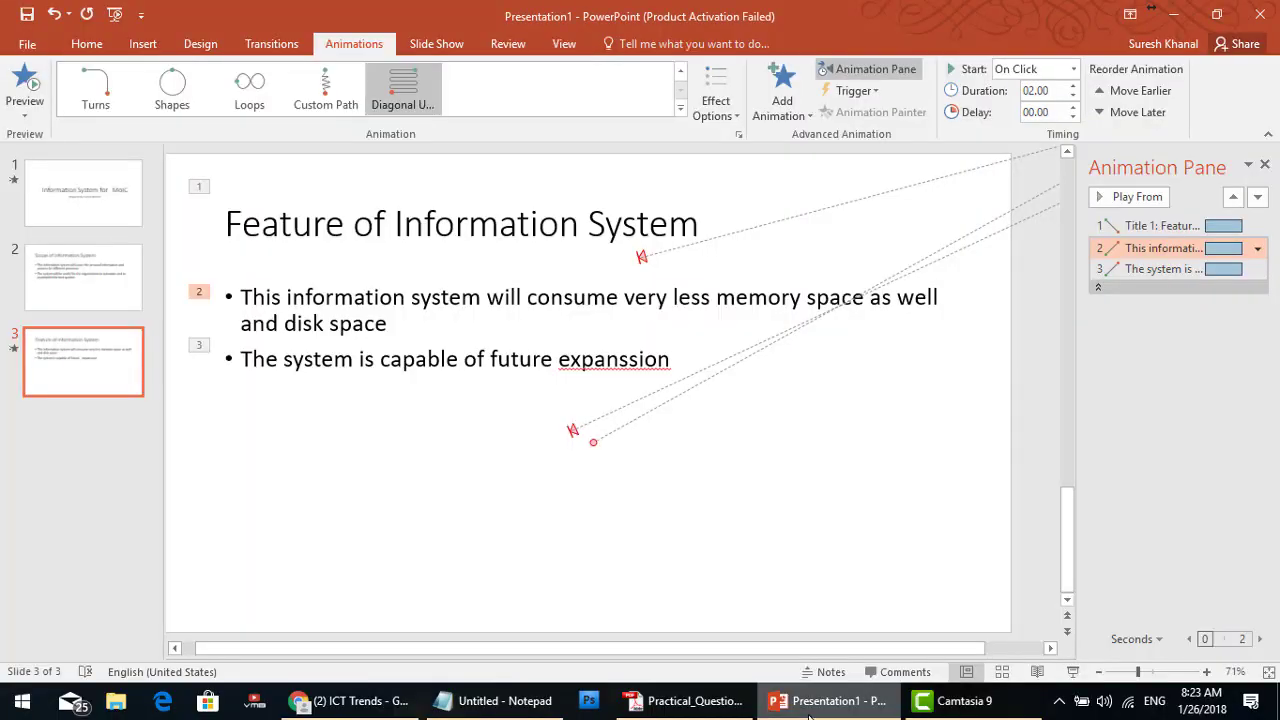
pyautogui.click(682, 701)
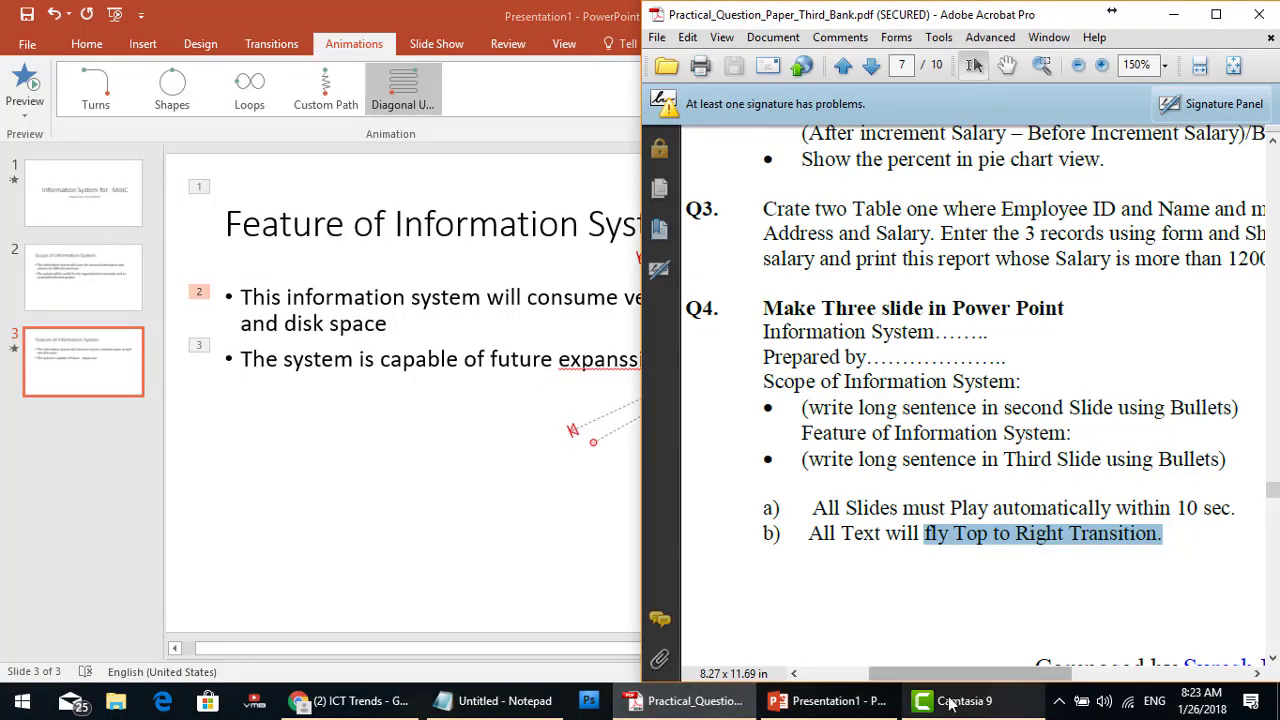